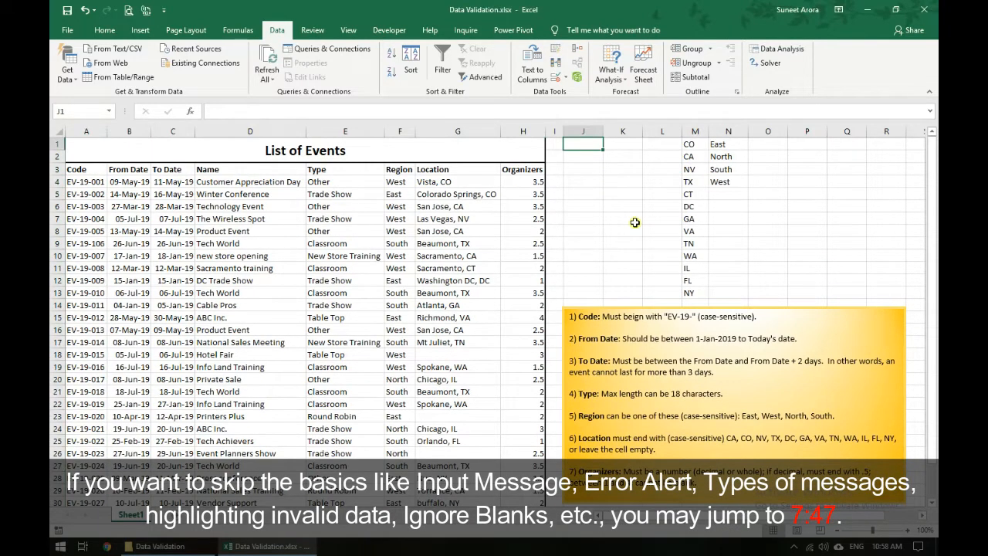
# Step: Apply data validation to cells J1:J13 that allows only whole numbers between 1 and 10
pyautogui.hotkey('shift', 'Down')
pyautogui.hotkey('shift', 'Down')
pyautogui.hotkey('shift', 'Down')
pyautogui.hotkey('shift', 'Down')
pyautogui.hotkey('shift', 'Down')
pyautogui.hotkey('shift', 'Down')
pyautogui.hotkey('shift', 'Down')
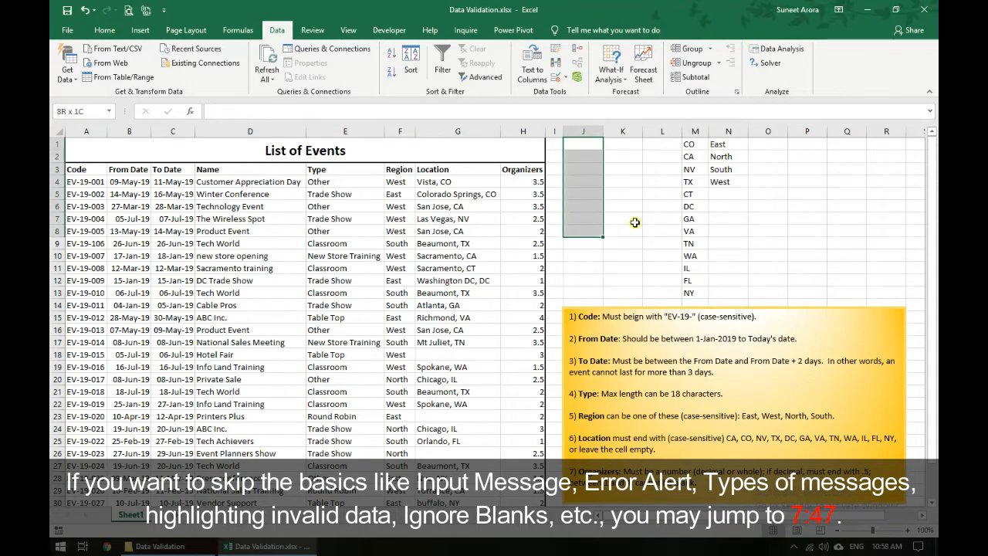
pyautogui.hotkey('shift', 'Down')
pyautogui.hotkey('shift', 'Down')
pyautogui.hotkey('shift', 'Down')
pyautogui.hotkey('shift', 'Down')
pyautogui.hotkey('shift', 'Down')
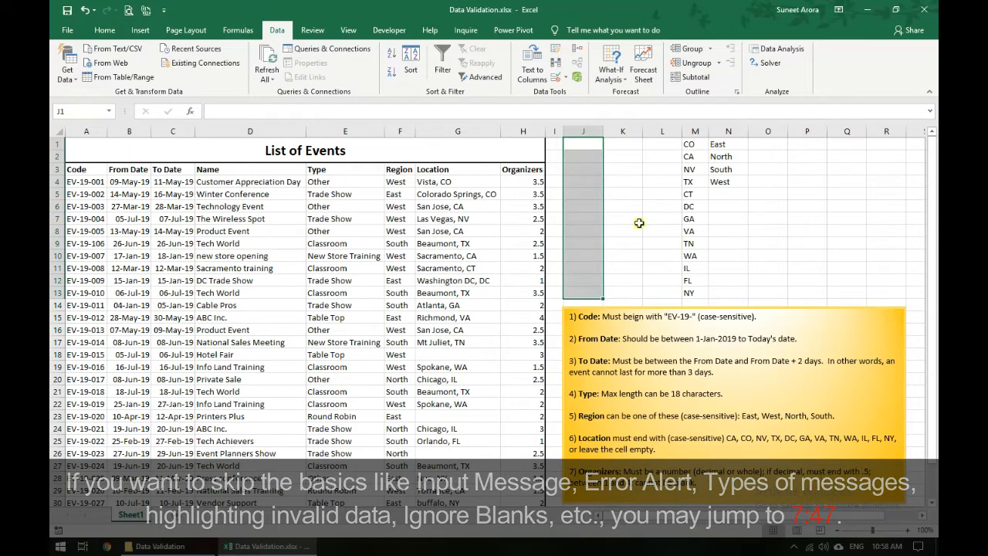
pyautogui.hotkey('alt', 'a', 'v', 'v')
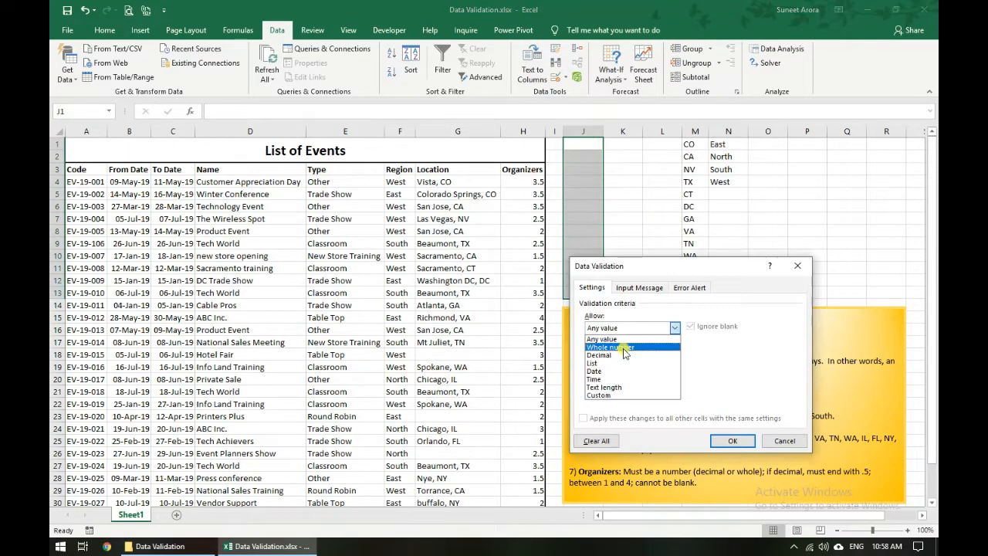
pyautogui.click(625, 351)
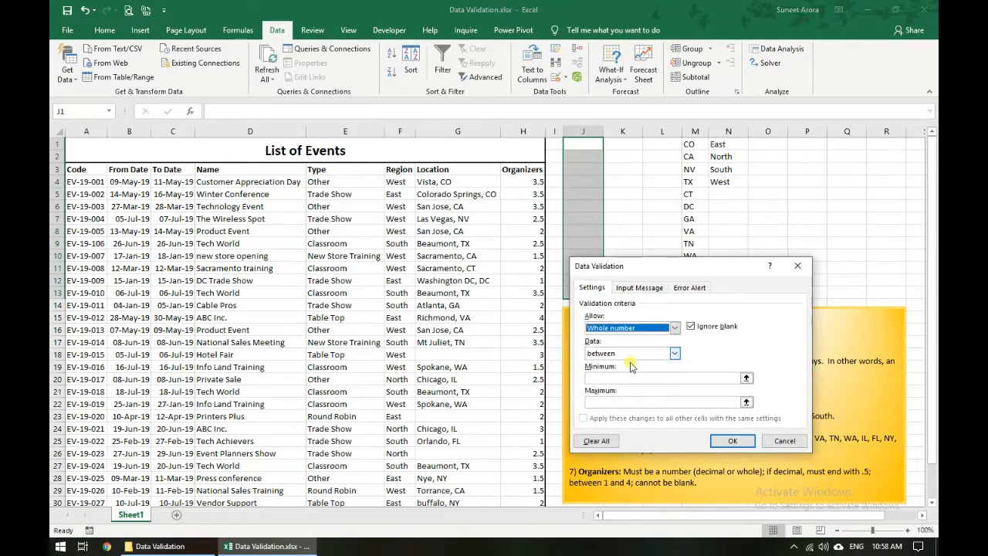
pyautogui.click(645, 377)
pyautogui.write('1')
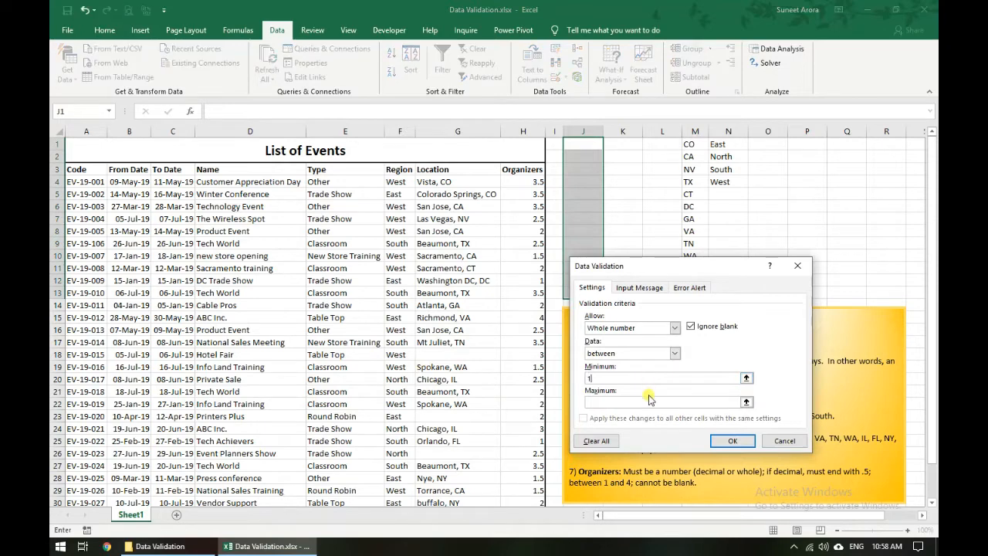
pyautogui.click(649, 400)
pyautogui.write('10')
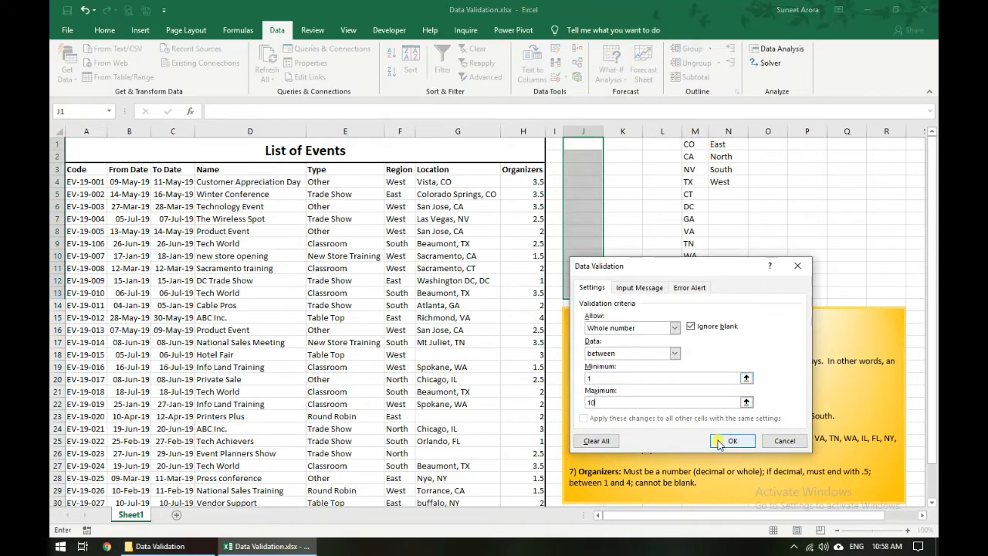
pyautogui.click(717, 442)
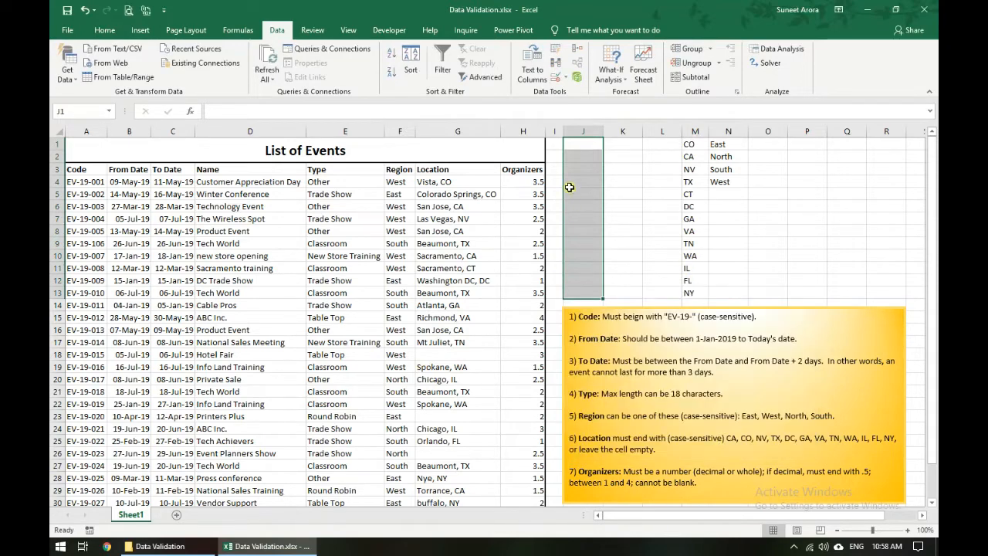
# Step: Enter 4 in cell J1 and 6 in cell J2
pyautogui.click(585, 147)
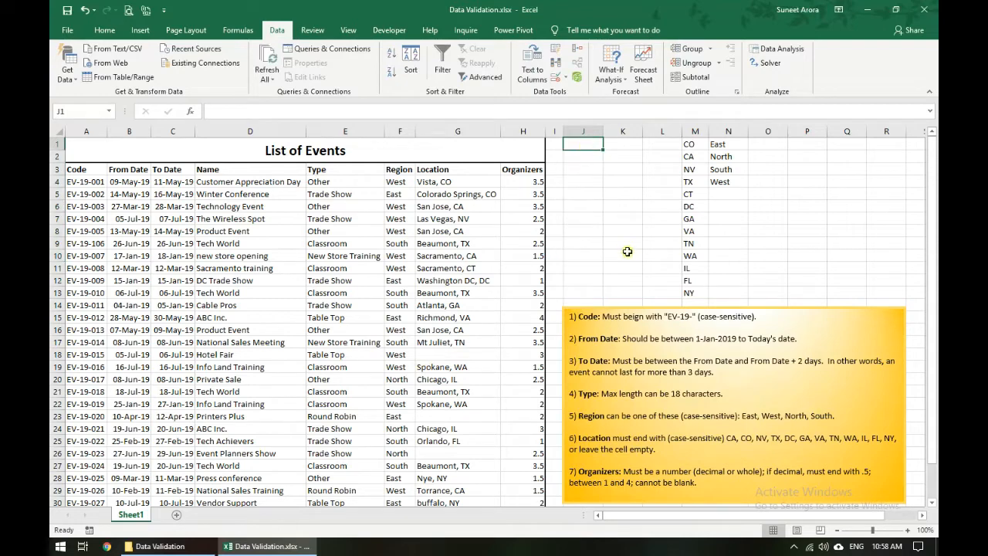
pyautogui.write('4')
pyautogui.press('Return')
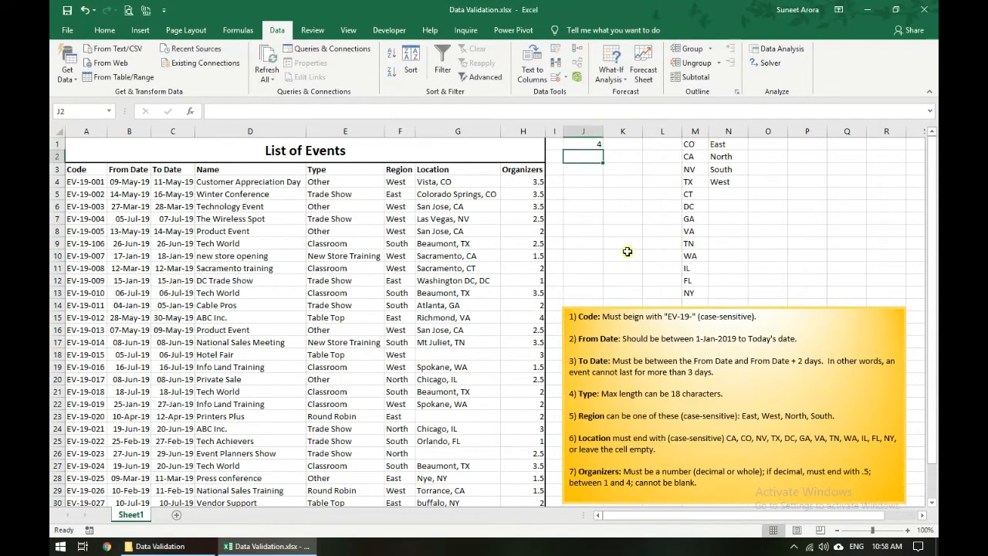
pyautogui.write('6')
pyautogui.press('Return')
# Step: Try to enter 11 in cell J3, and retry the entry with 7 instead
pyautogui.write('11')
pyautogui.press('Return')
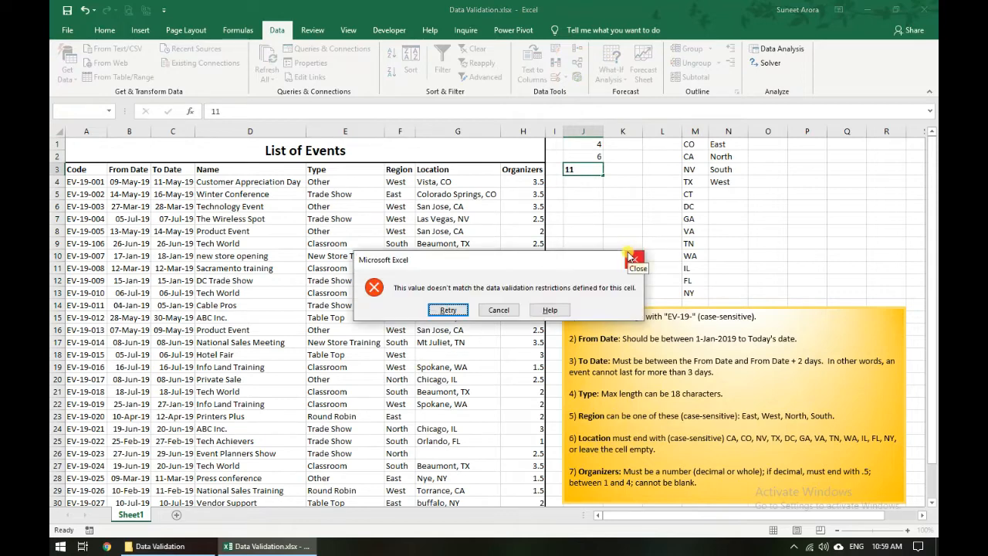
pyautogui.press('Tab')
pyautogui.hotkey('shift', 'Tab')
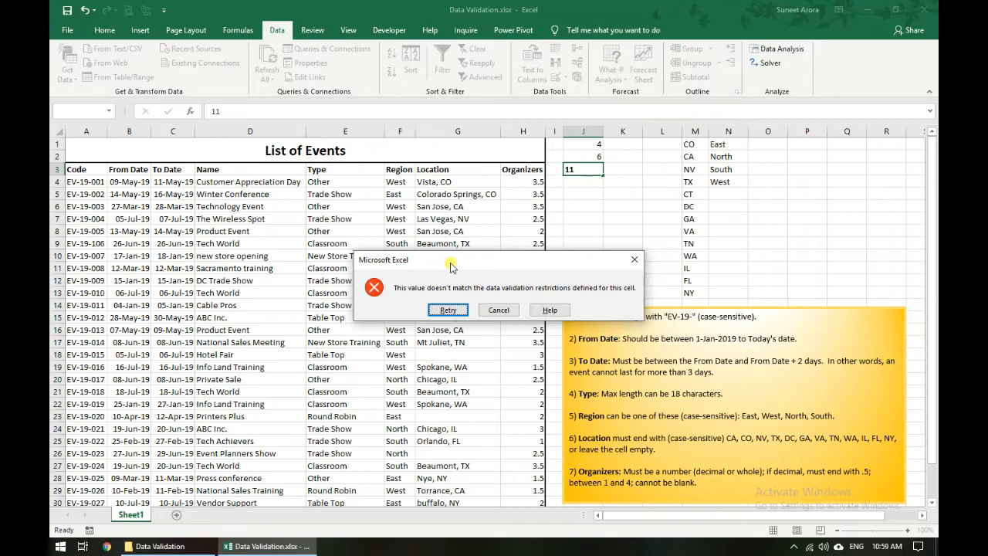
pyautogui.click(455, 310)
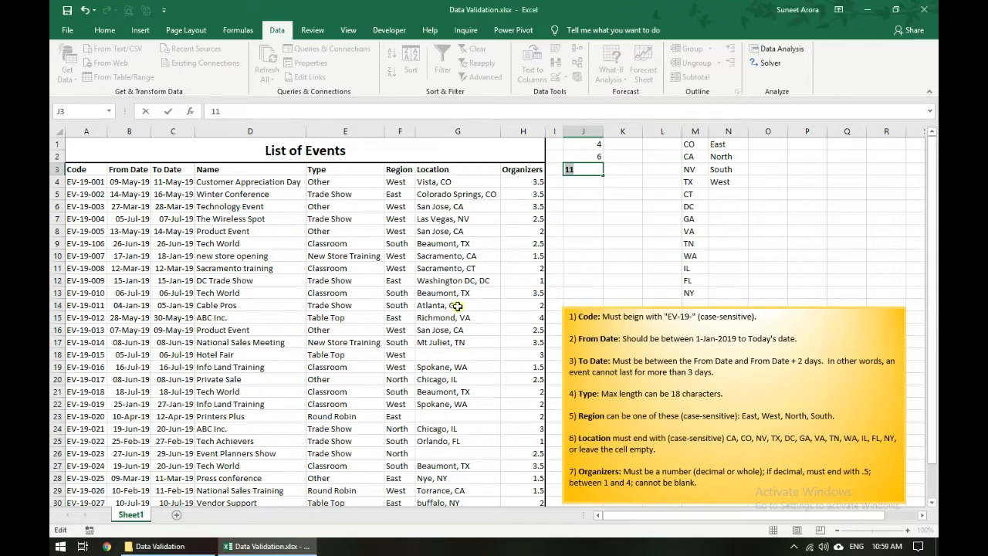
pyautogui.write('7')
pyautogui.press('Return')
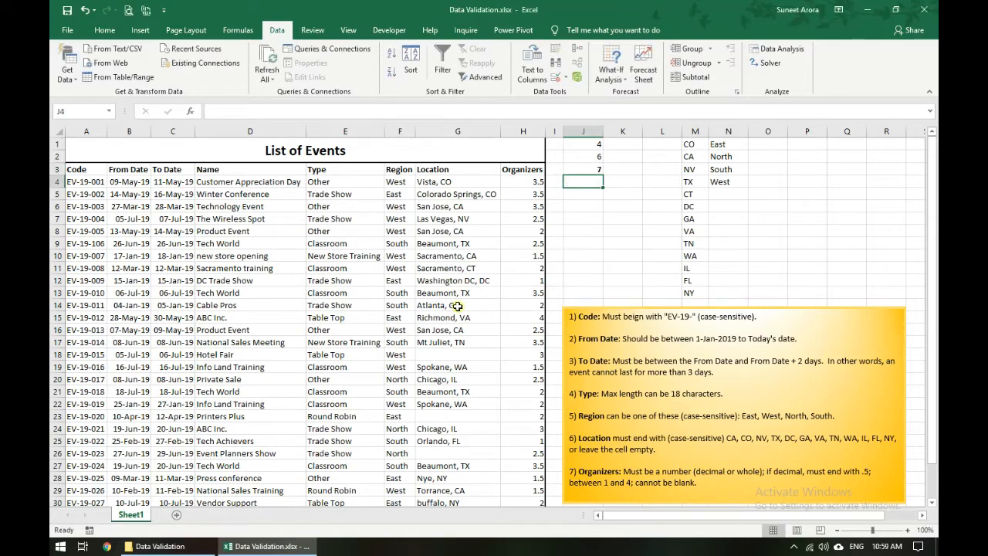
# Step: Try to enter 33 in cell J4, cancel the entry, and commit the cell as a blank
pyautogui.write('33')
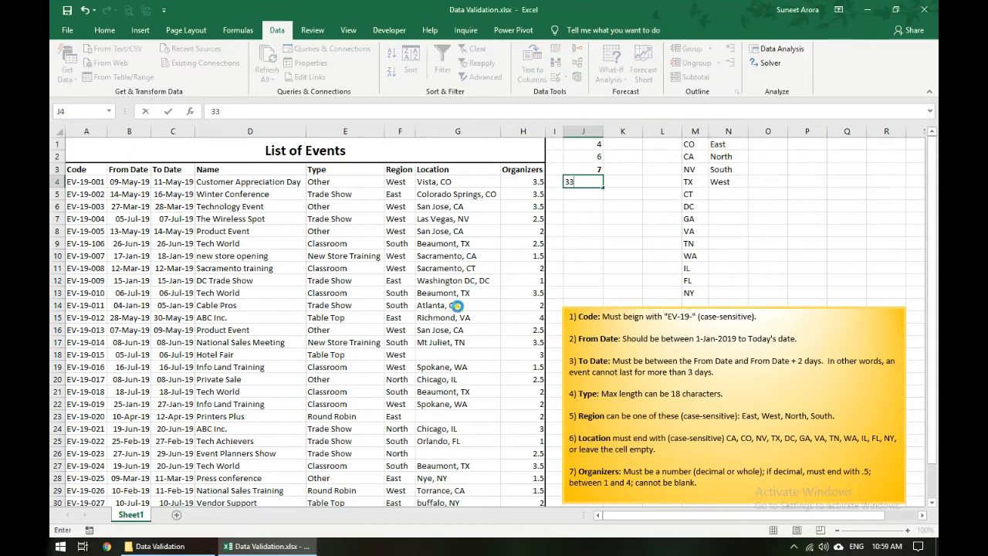
pyautogui.press('Return')
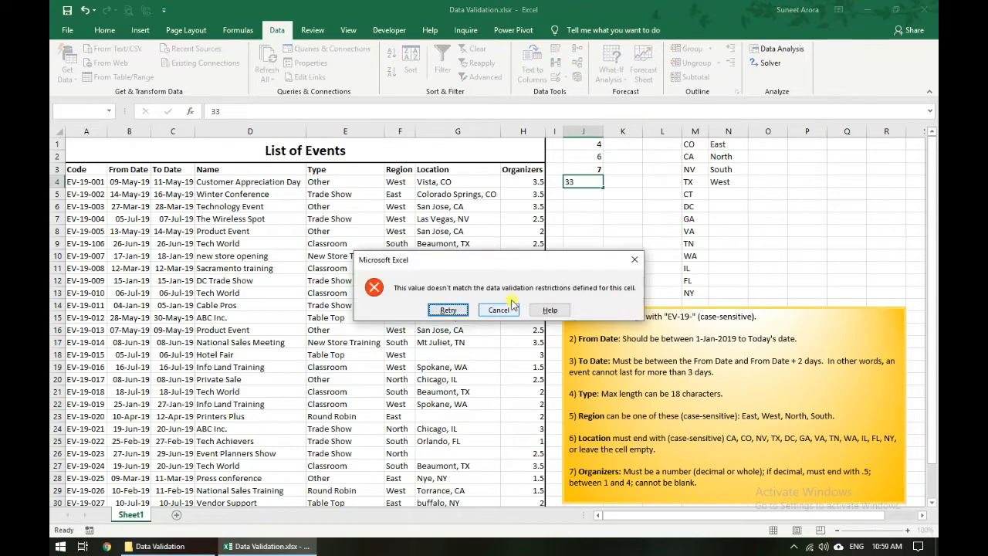
pyautogui.click(499, 309)
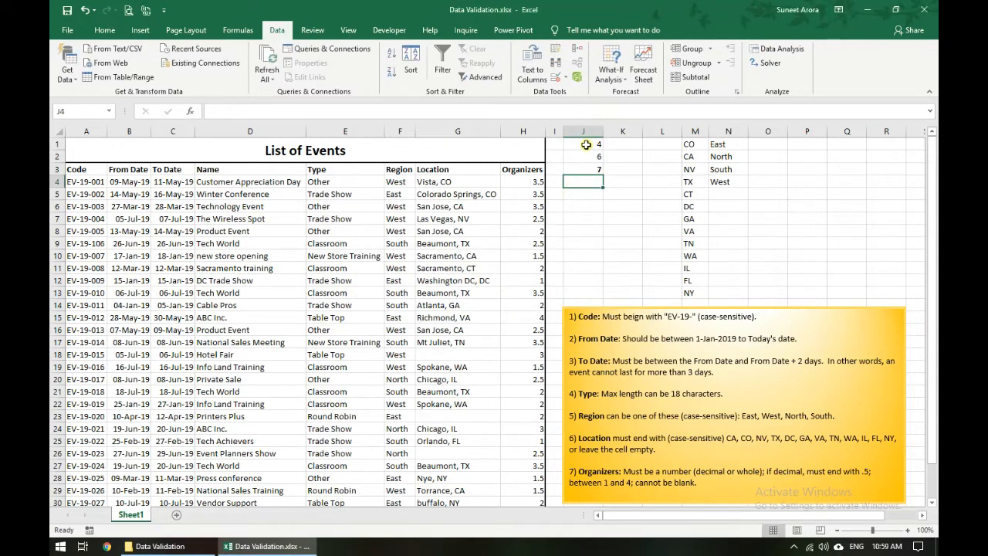
pyautogui.press('F2')
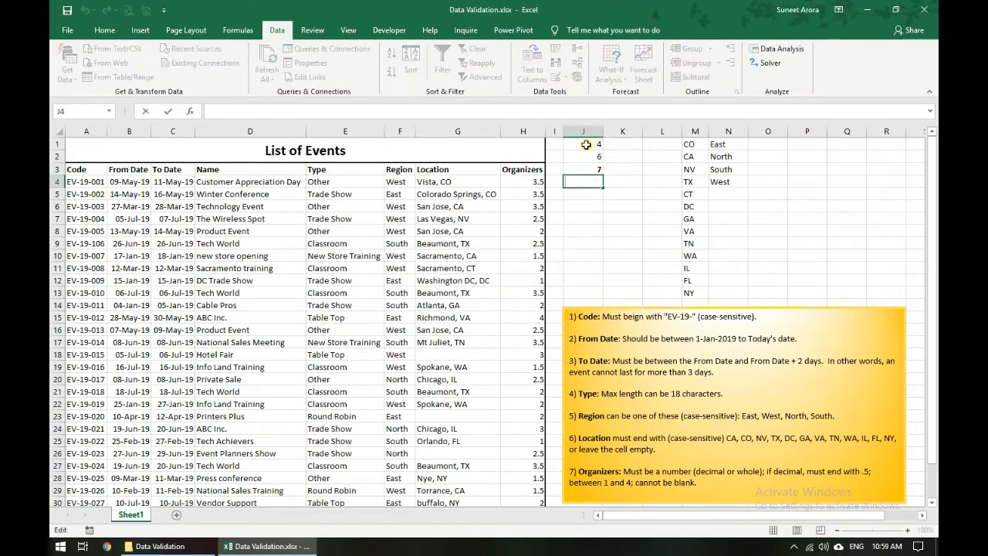
pyautogui.press('Return')
# Step: Turn off the Ignore blank option in the data validation rule of cells J1:J13
pyautogui.moveTo(586, 144); pyautogui.dragTo(584, 293)
pyautogui.click(555, 80)
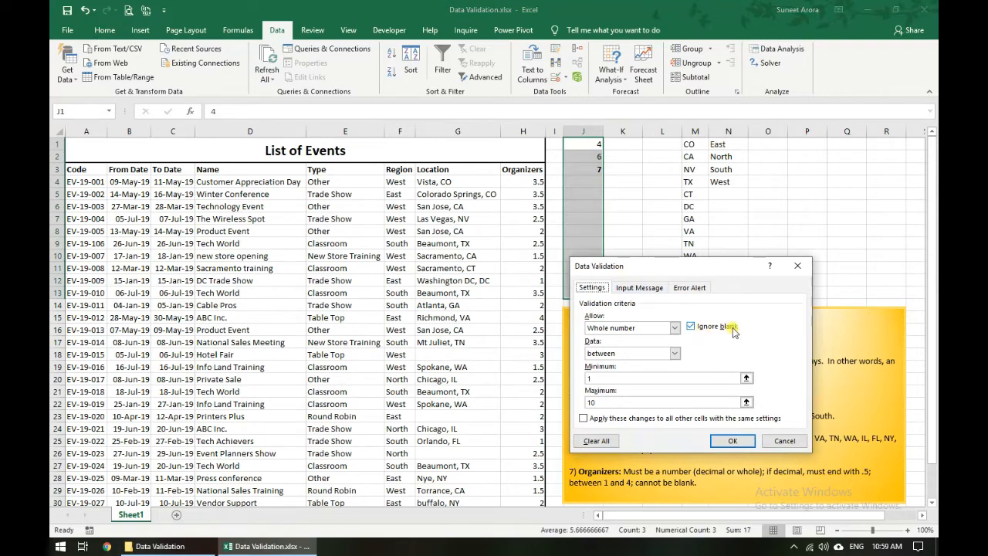
pyautogui.click(689, 327)
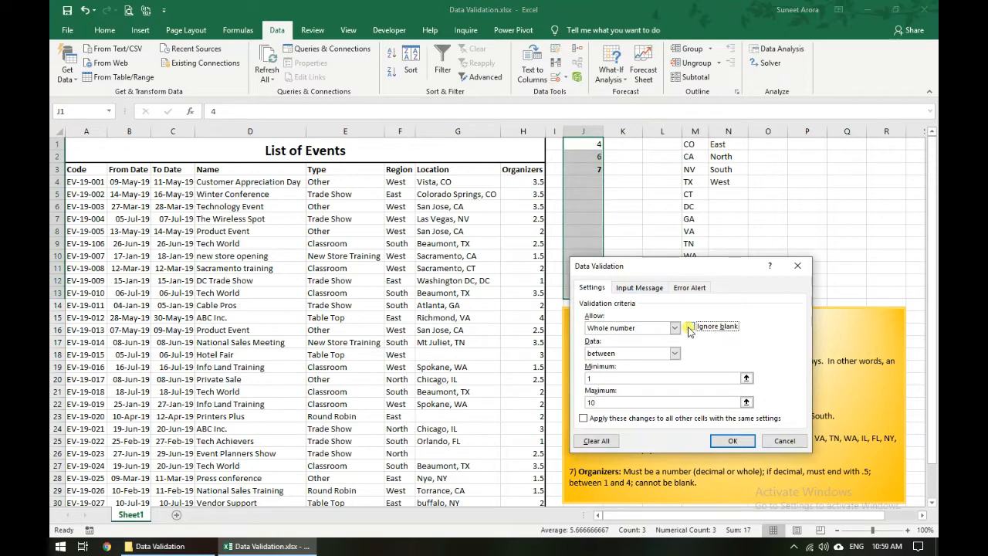
pyautogui.click(731, 440)
# Step: Try to commit a blank entry in cell J7 and cancel it
pyautogui.doubleClick(596, 221)
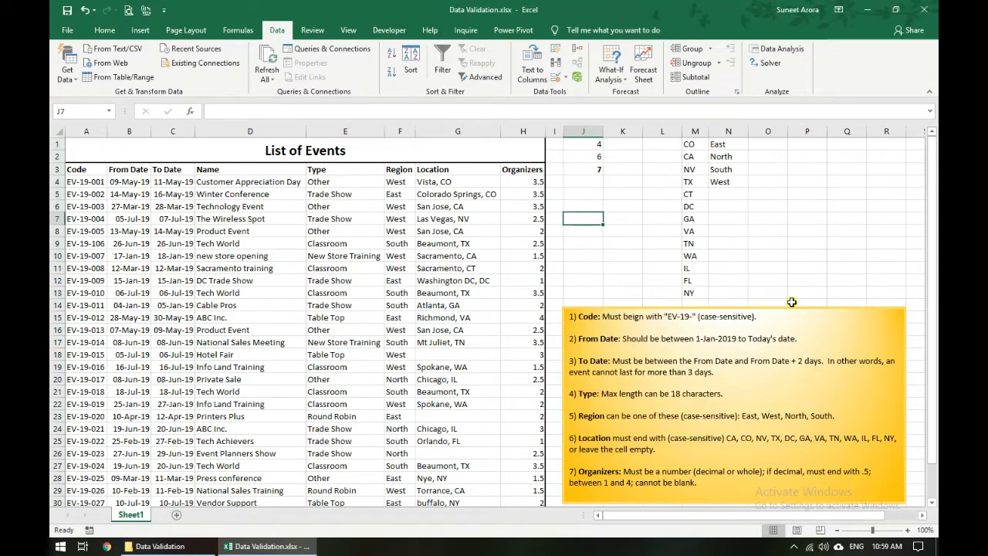
pyautogui.press('Return')
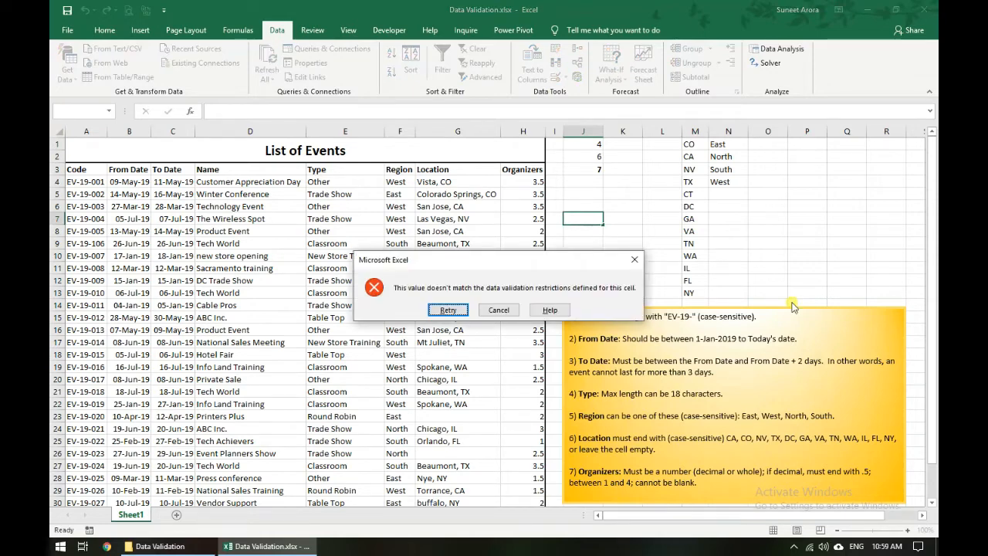
pyautogui.press('Tab')
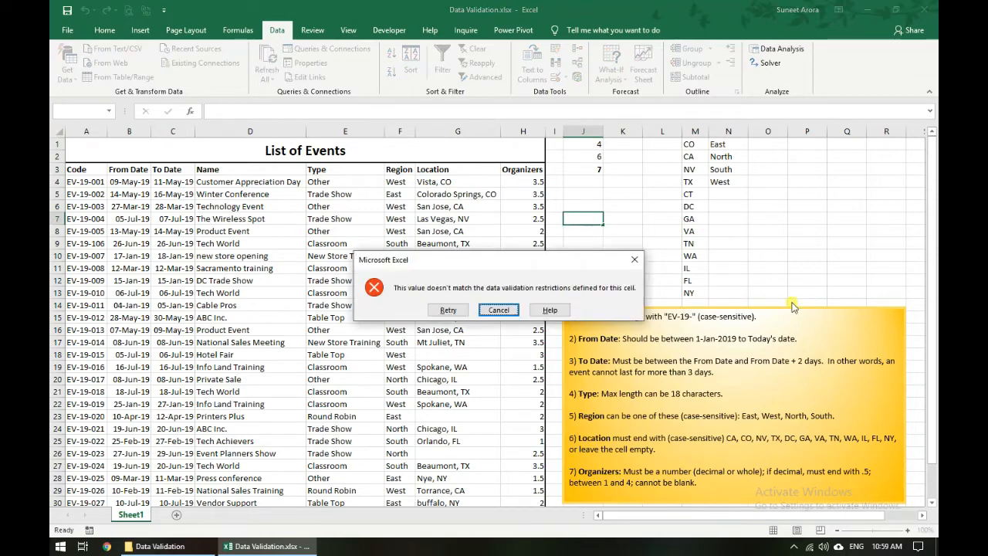
pyautogui.hotkey('shift', 'Tab')
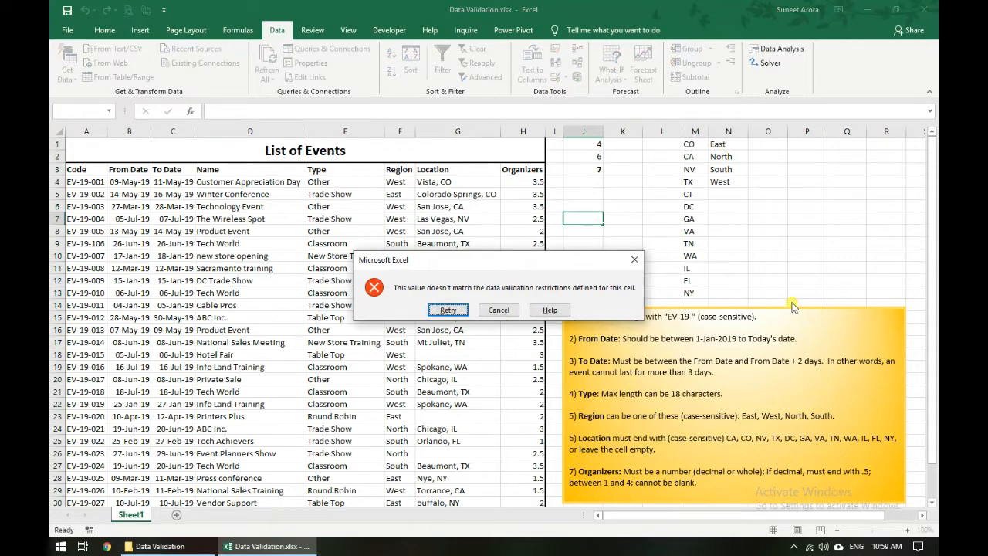
pyautogui.press('Tab')
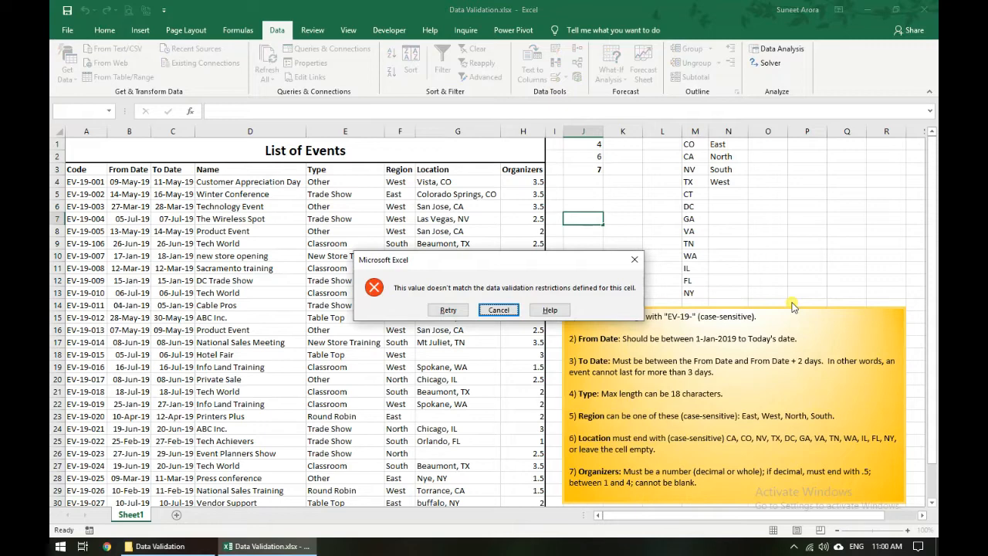
pyautogui.press('Return')
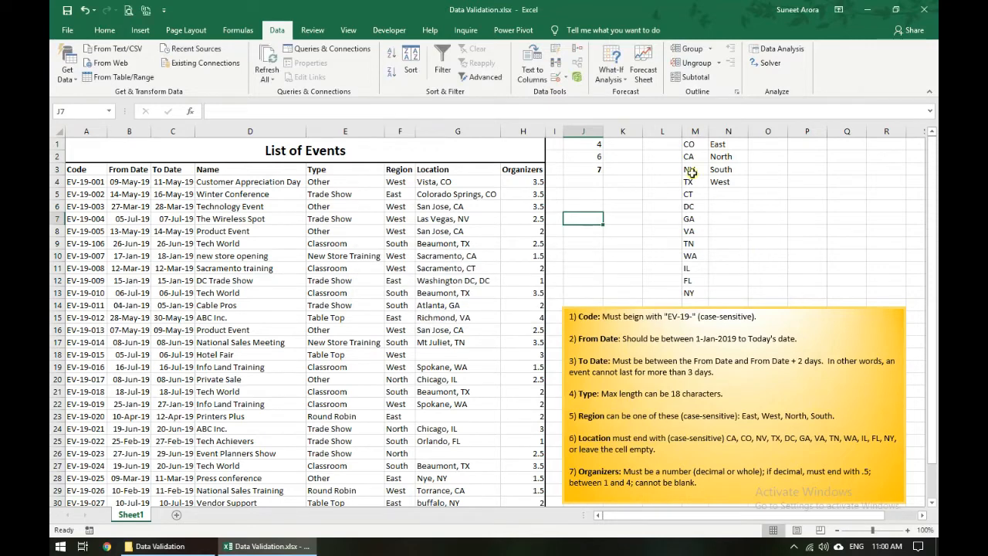
# Step: Clear all data validation settings from cells J1:J13
pyautogui.click(587, 144)
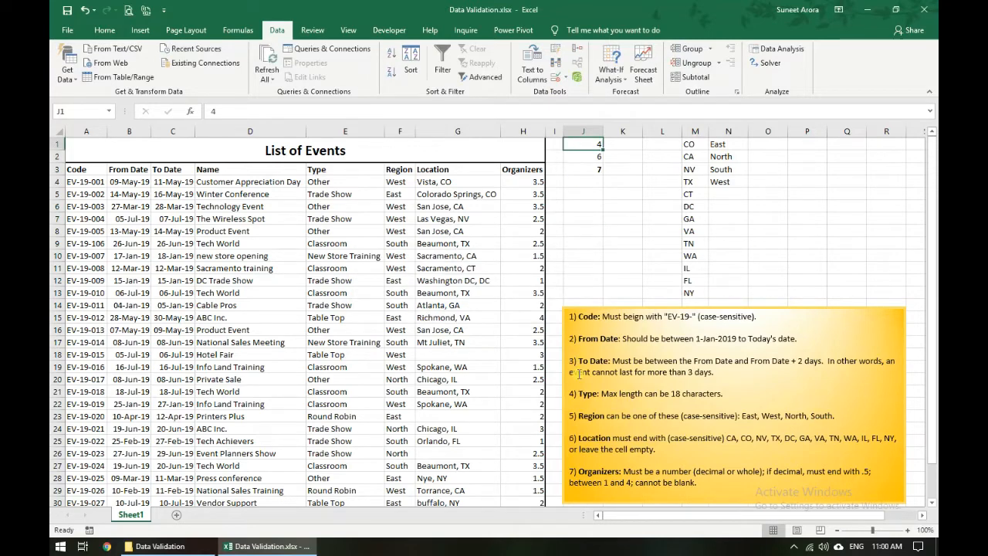
pyautogui.keyDown('shift'); pyautogui.click(578, 294); pyautogui.keyUp('shift')
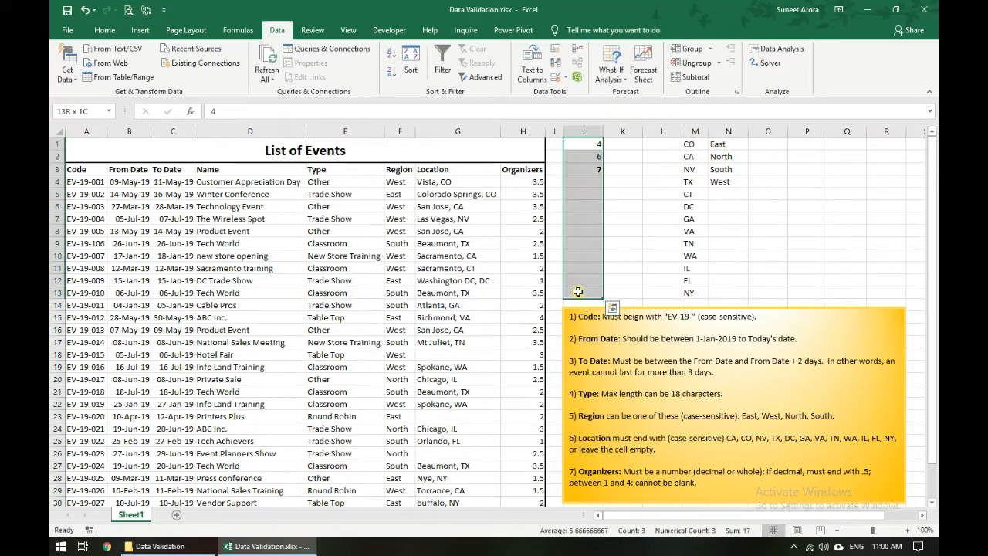
pyautogui.click(564, 80)
pyautogui.click(578, 93)
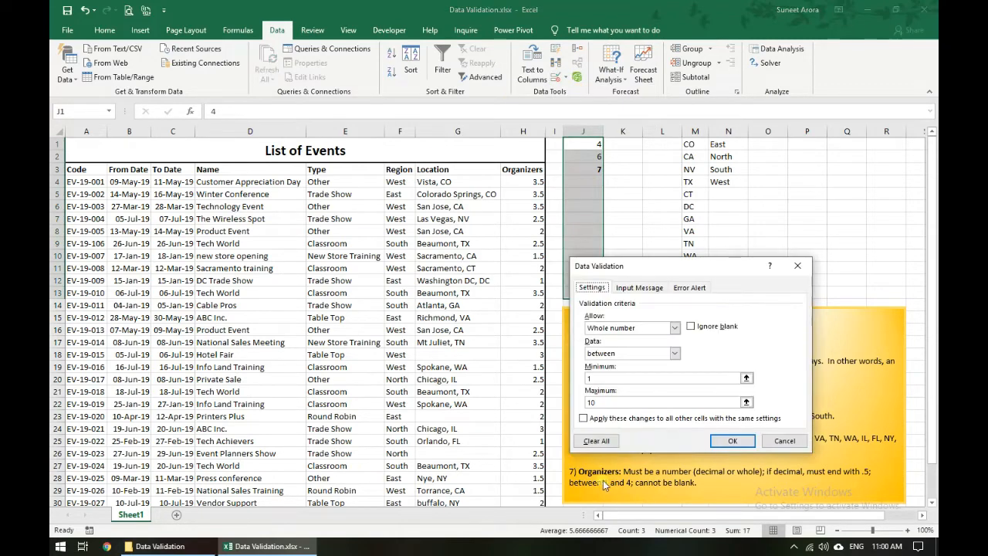
pyautogui.click(588, 441)
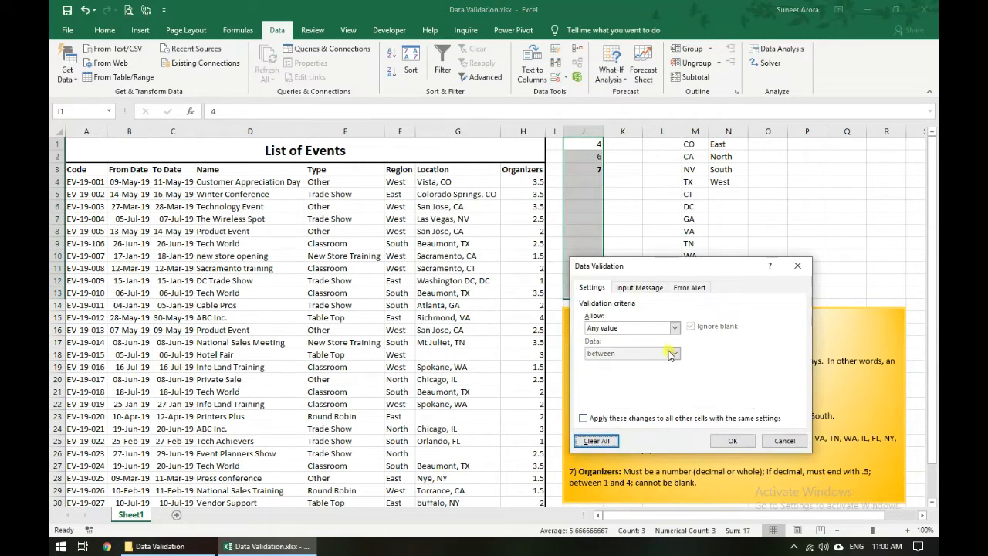
pyautogui.click(725, 441)
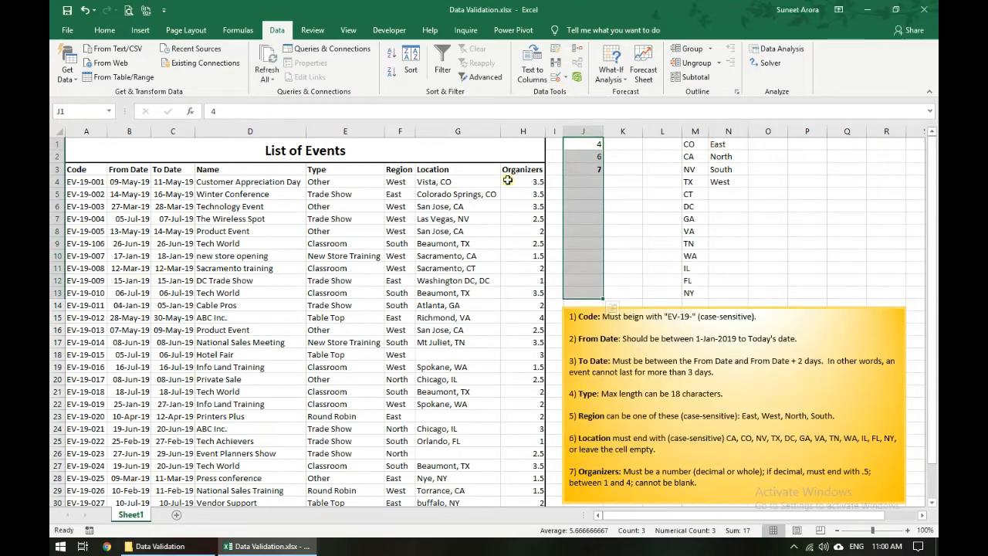
# Step: Enter 423 in cell J6 and 234 in cell J7
pyautogui.click(593, 207)
pyautogui.write('423')
pyautogui.press('Return')
pyautogui.write('234')
pyautogui.press('Return')
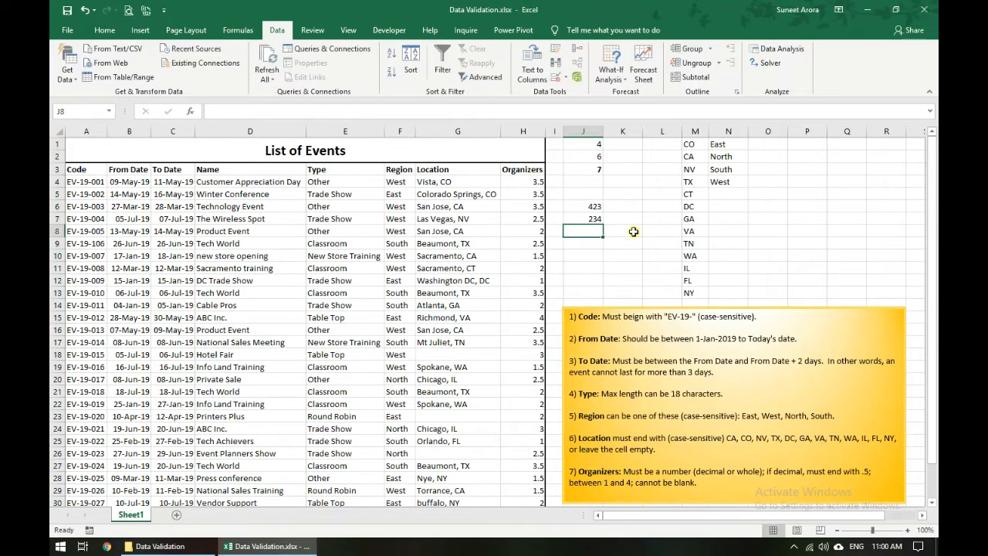
# Step: Apply a data validation rule to cells J1:J13 allowing only whole numbers between 1 and 10
pyautogui.press('Return')
pyautogui.press('Return')
pyautogui.press('Return')
pyautogui.press('Return')
pyautogui.press('Return')
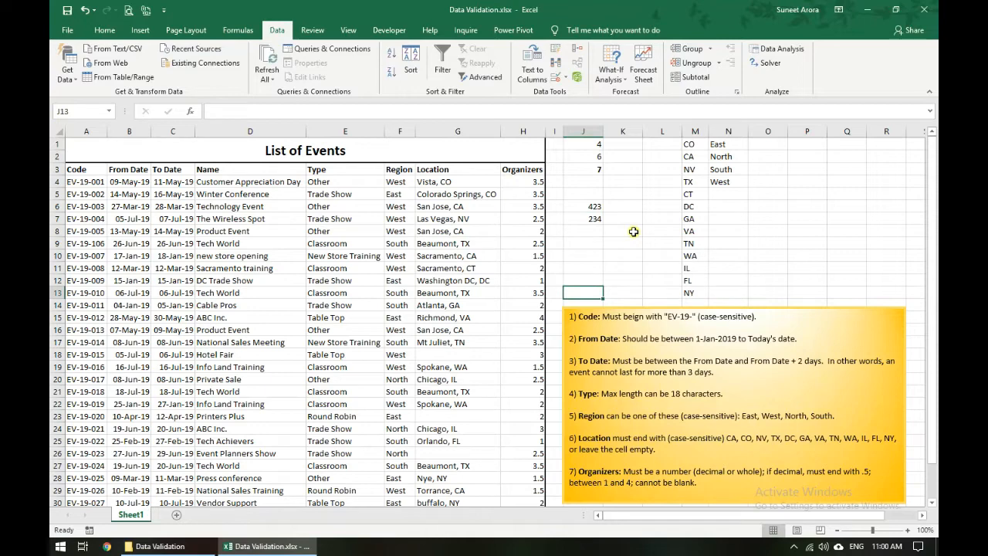
pyautogui.hotkey('shift', 'Up')
pyautogui.hotkey('shift', 'Up')
pyautogui.hotkey('shift', 'Up')
pyautogui.hotkey('shift', 'Up')
pyautogui.hotkey('shift', 'Up')
pyautogui.hotkey('shift', 'Up')
pyautogui.hotkey('shift', 'Up')
pyautogui.hotkey('shift', 'Up')
pyautogui.hotkey('shift', 'Up')
pyautogui.hotkey('shift', 'Up')
pyautogui.hotkey('shift', 'Up')
pyautogui.hotkey('shift', 'Up')
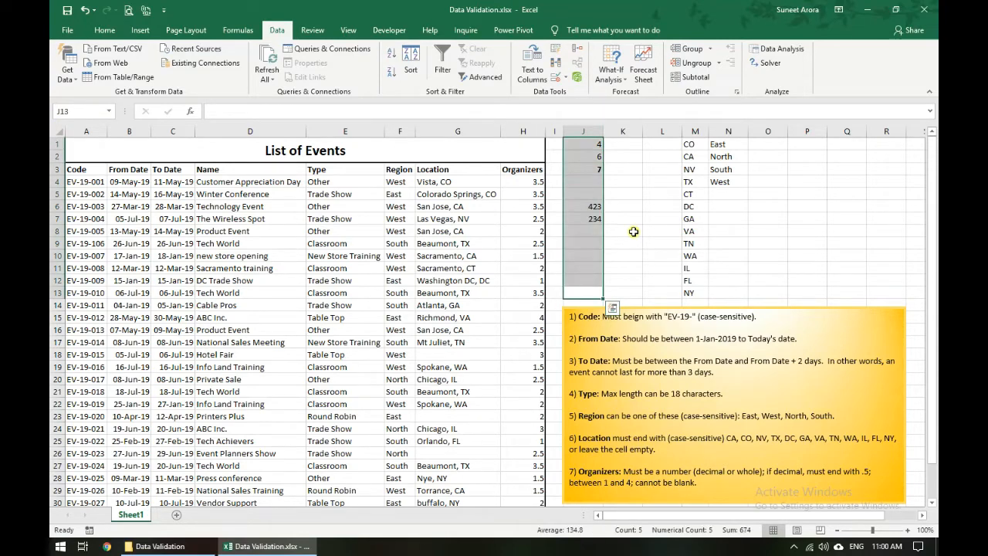
pyautogui.click(554, 75)
pyautogui.click(674, 327)
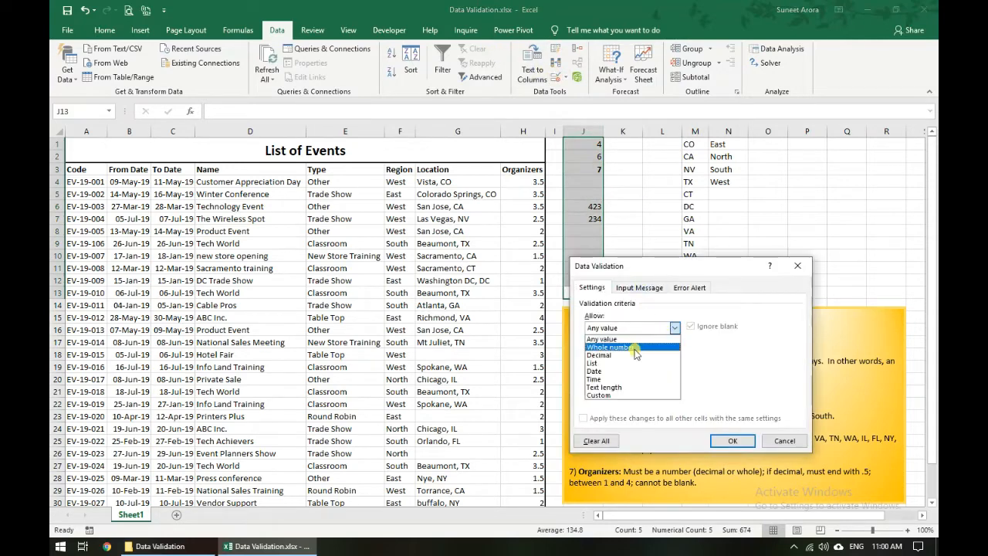
pyautogui.click(634, 350)
pyautogui.click(627, 378)
pyautogui.write('1')
pyautogui.click(632, 402)
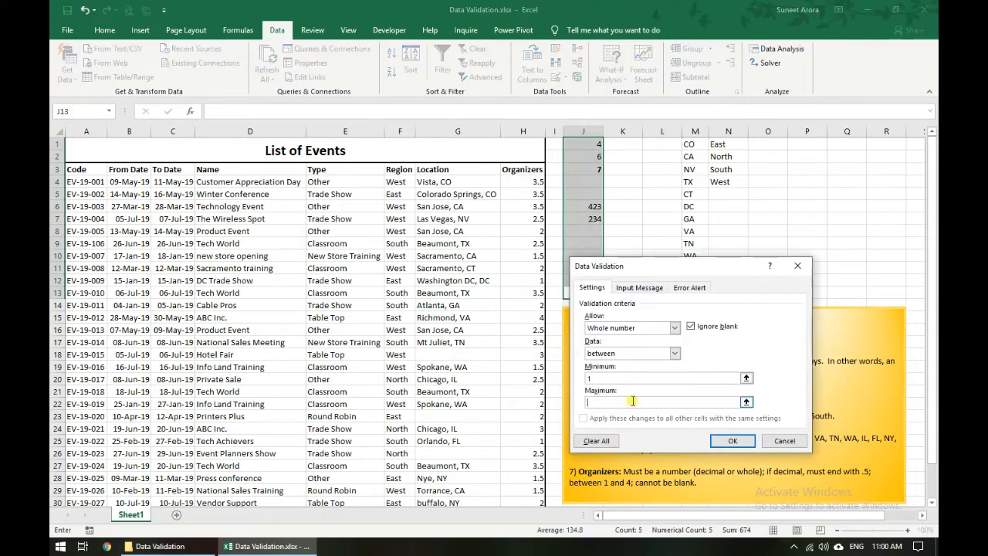
pyautogui.write('10')
pyautogui.click(729, 441)
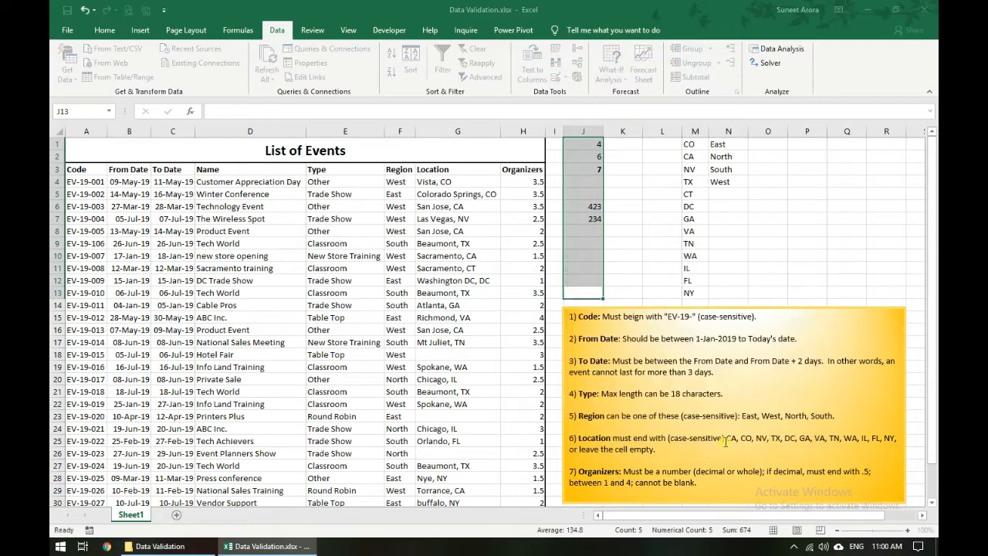
# Step: Circle the invalid data on the worksheet and inspect cells J6 and J7
pyautogui.click(586, 220)
pyautogui.moveTo(583, 207); pyautogui.dragTo(579, 216)
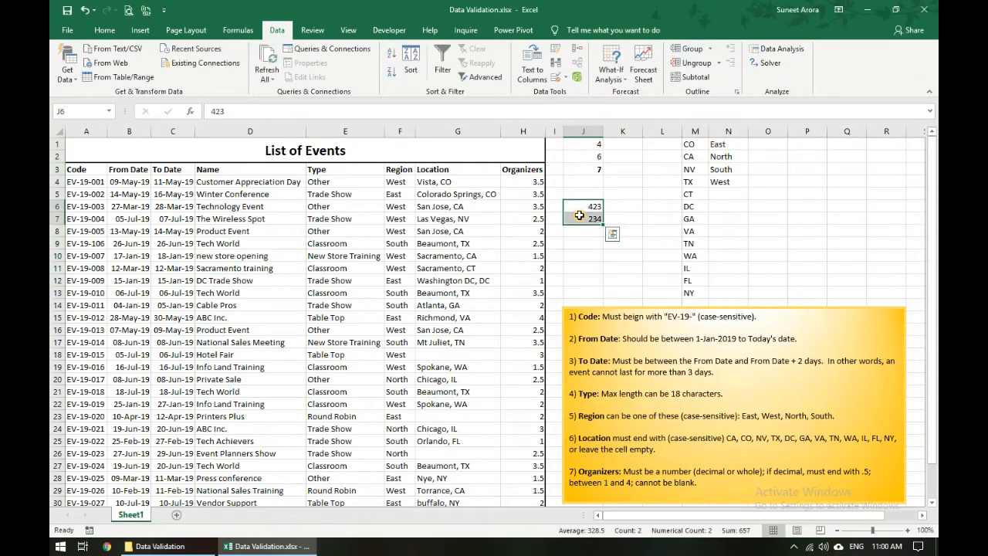
pyautogui.click(583, 182)
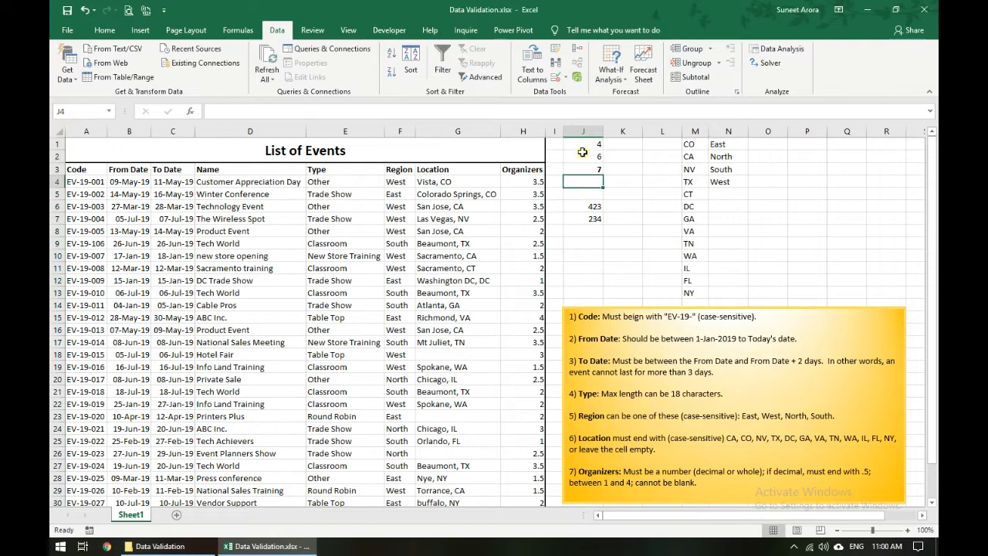
pyautogui.click(582, 146)
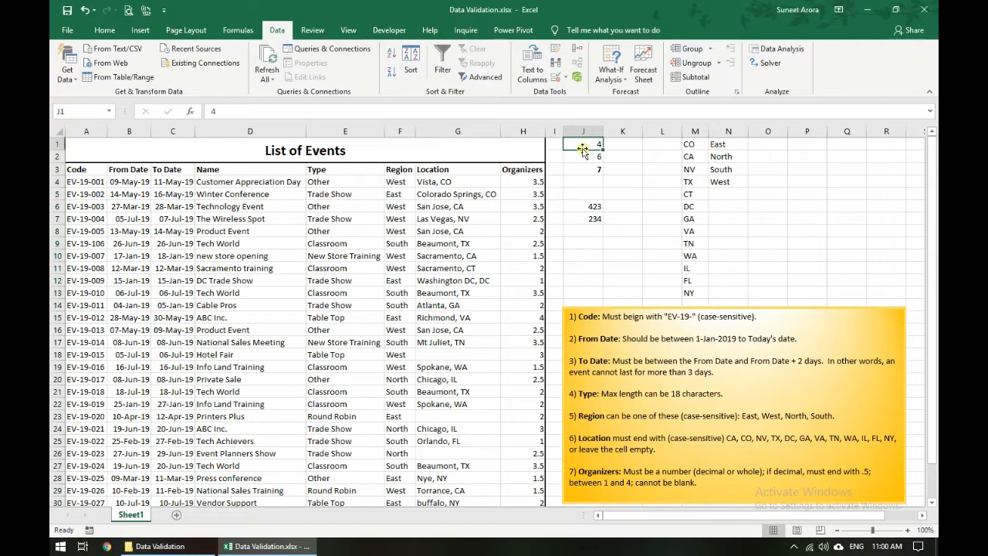
pyautogui.click(567, 78)
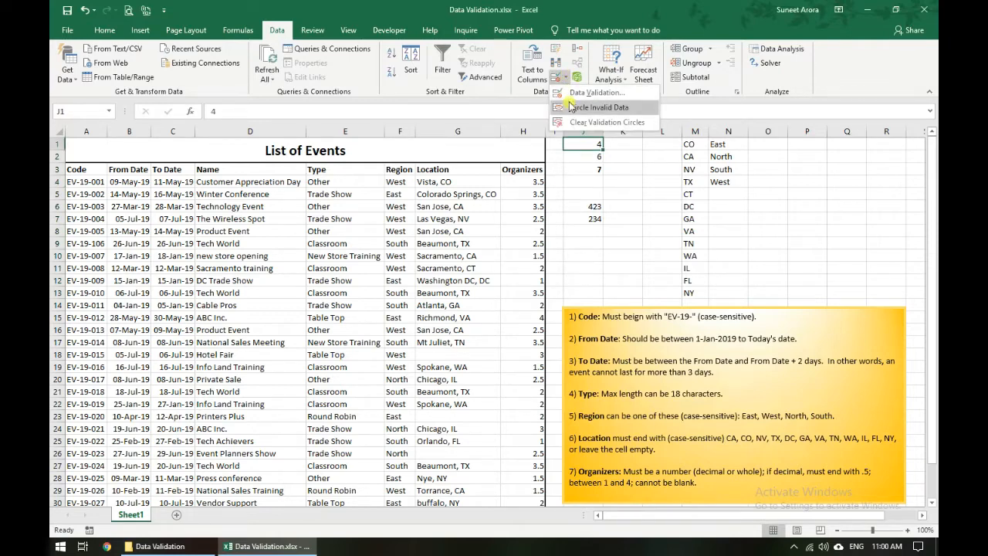
pyautogui.click(650, 110)
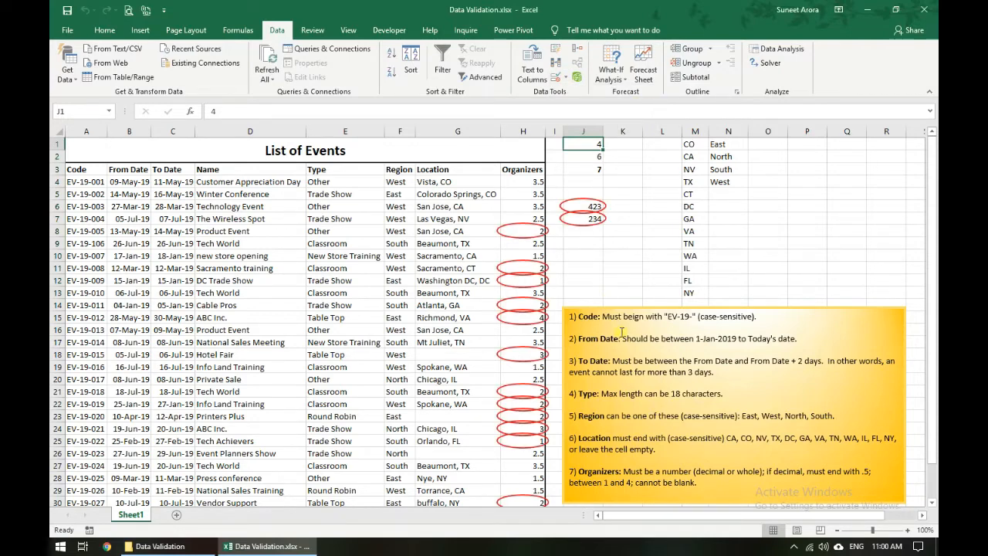
pyautogui.moveTo(581, 203); pyautogui.dragTo(581, 222)
pyautogui.click(586, 251)
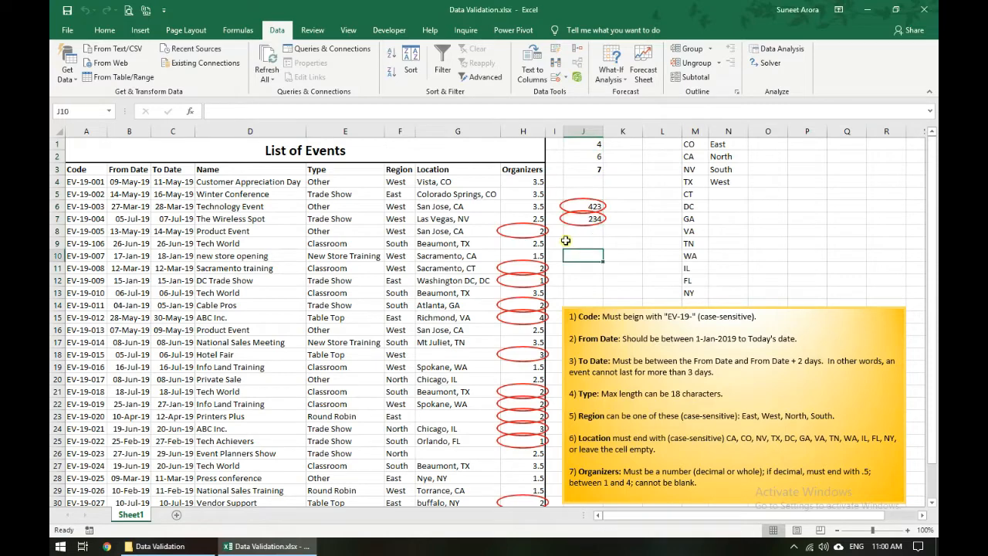
# Step: Clear all data validation settings from the Organizers values in cells H4:H31
pyautogui.click(517, 182)
pyautogui.scroll(-1, 522, 363)
pyautogui.keyDown('shift'); pyautogui.click(518, 475); pyautogui.keyUp('shift')
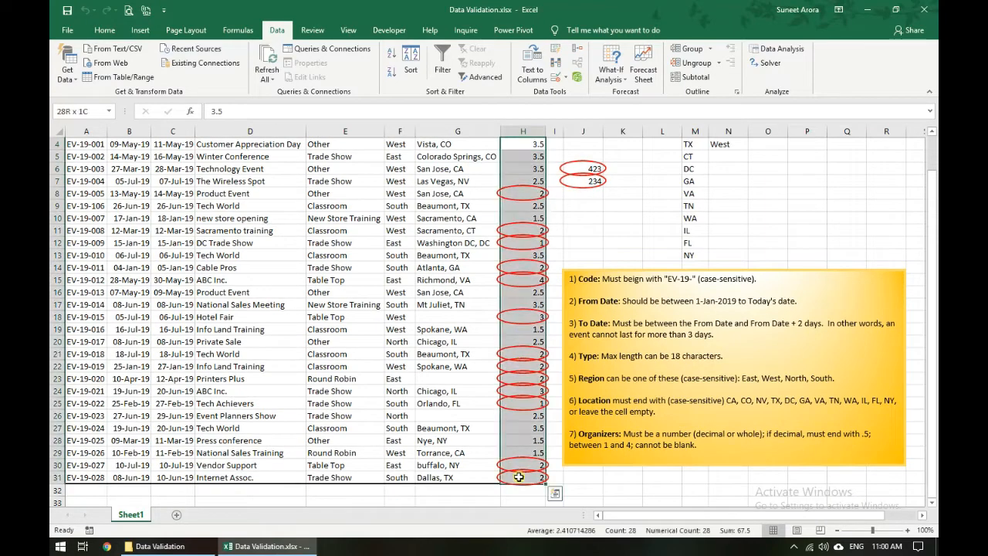
pyautogui.scroll(1, 545, 182)
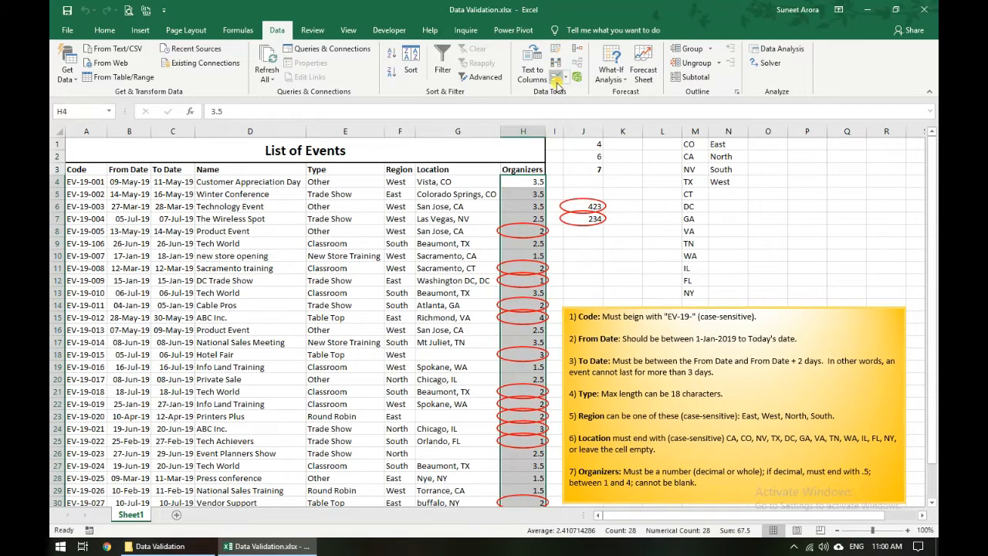
pyautogui.click(555, 76)
pyautogui.click(595, 443)
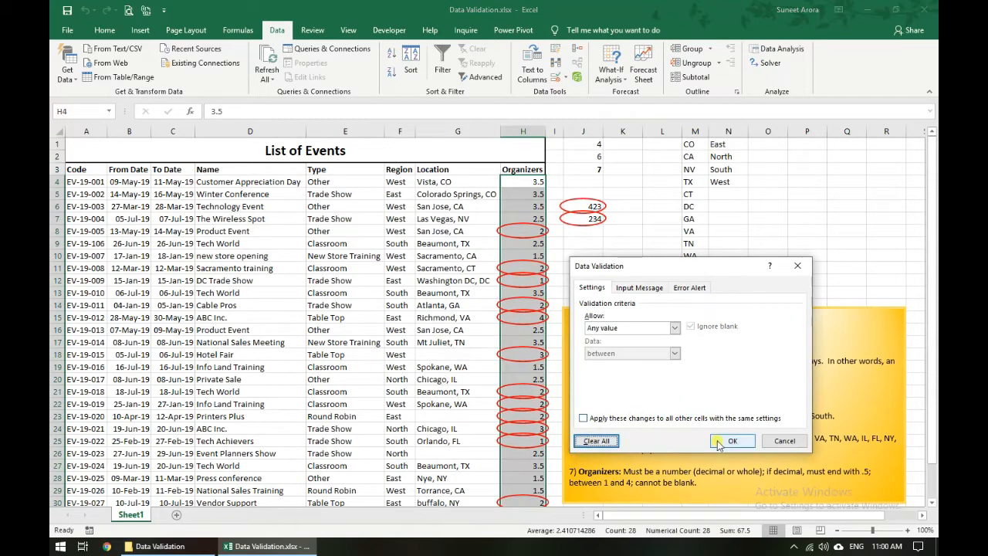
pyautogui.click(725, 445)
pyautogui.click(488, 212)
# Step: Replace the circled invalid entries with 4 in cell J6 and 8 in cell J7
pyautogui.click(572, 206)
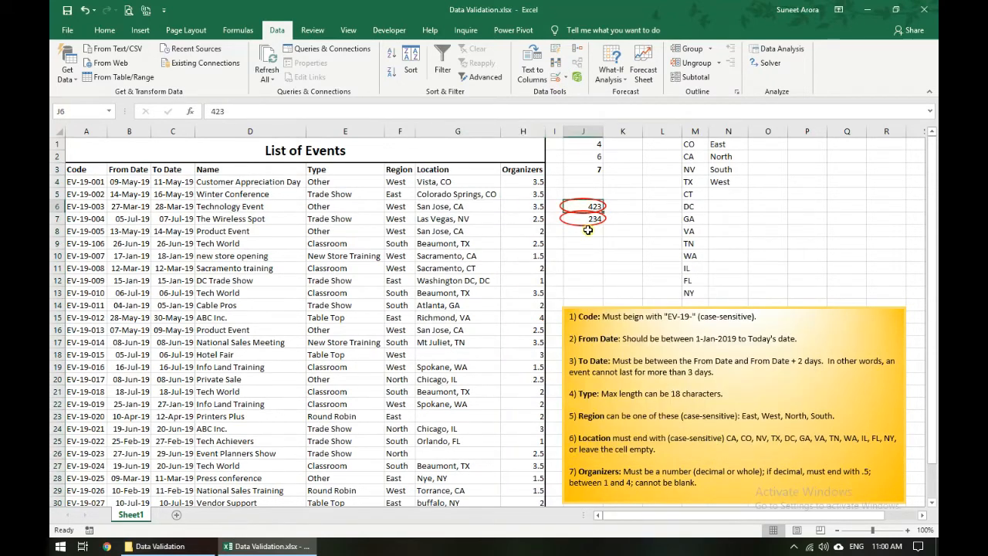
pyautogui.click(589, 232)
pyautogui.click(595, 276)
pyautogui.click(584, 206)
pyautogui.write('4')
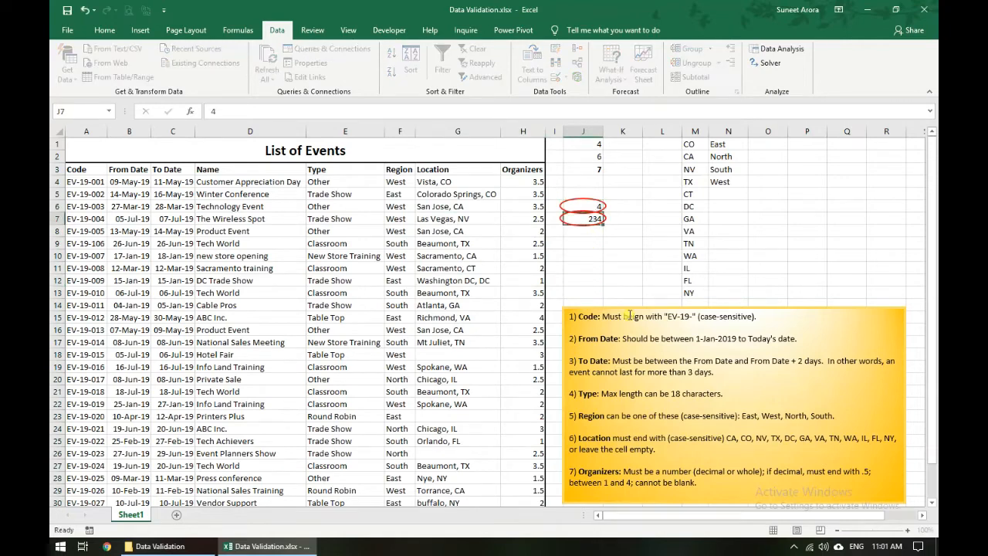
pyautogui.press('BackSpace')
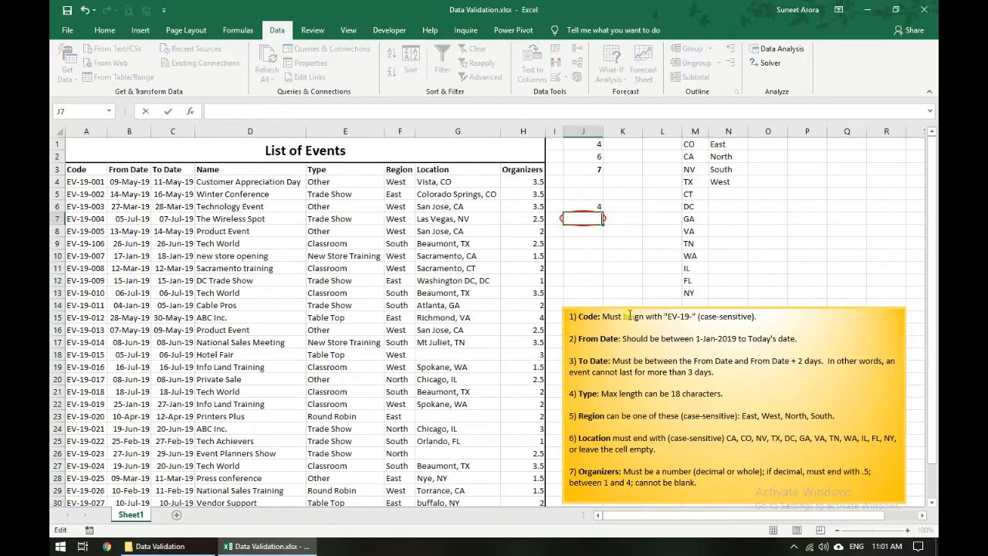
pyautogui.write('8')
pyautogui.press('Return')
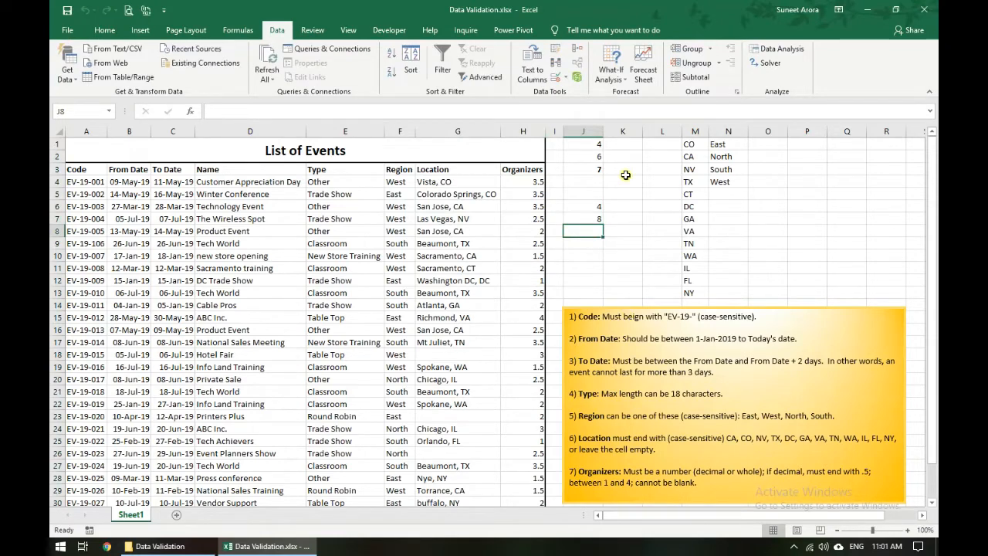
# Step: Clear all data validation settings from cells J1:J13
pyautogui.moveTo(578, 142); pyautogui.dragTo(584, 294)
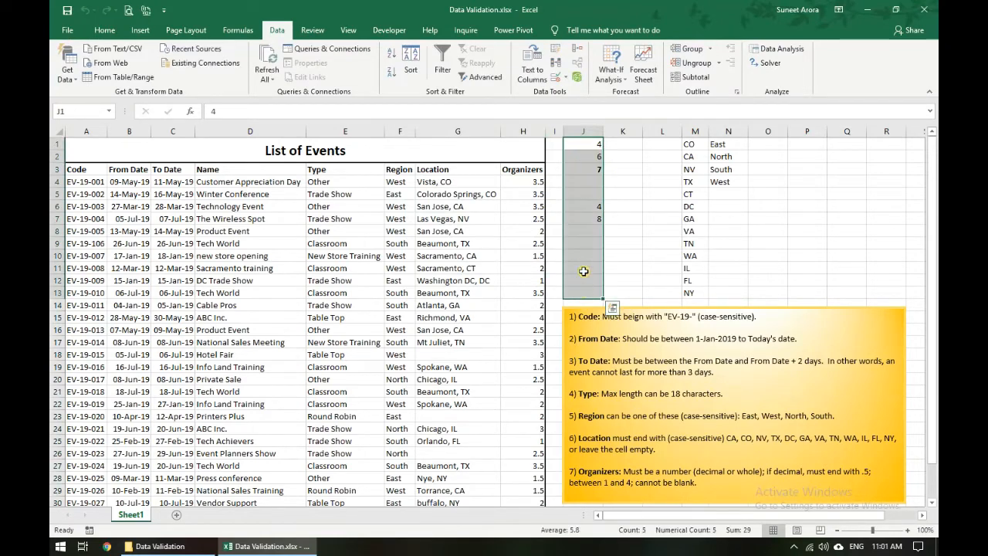
pyautogui.click(566, 78)
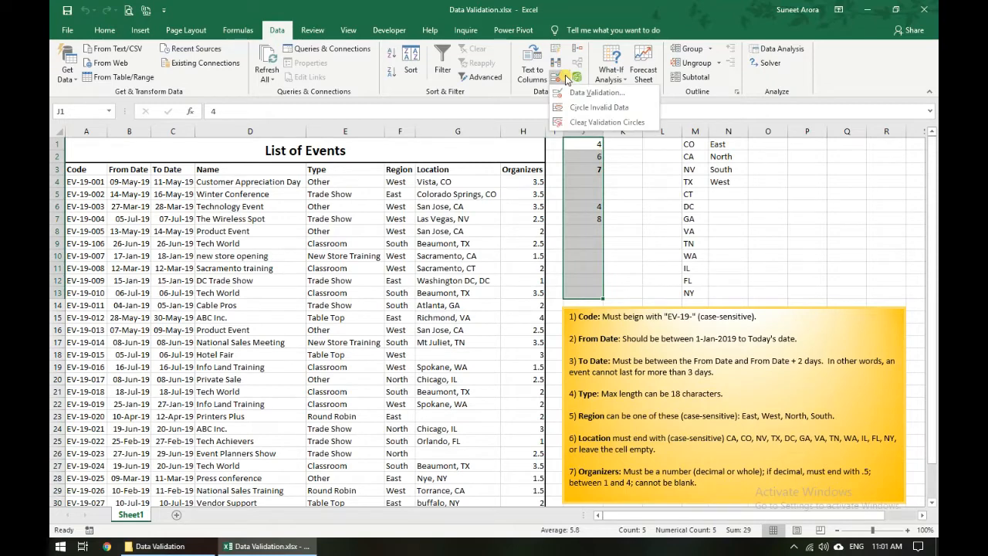
pyautogui.click(595, 92)
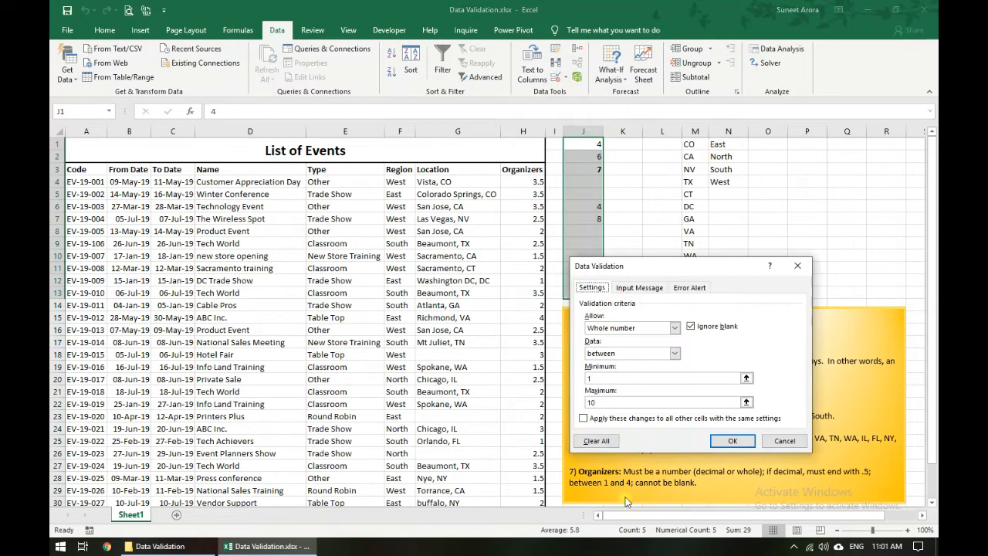
pyautogui.click(595, 442)
pyautogui.click(730, 440)
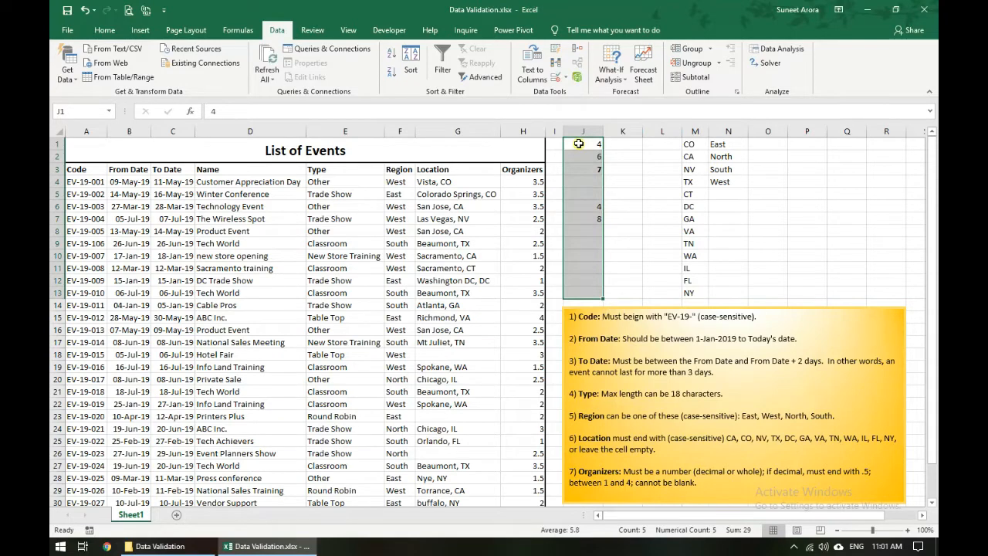
# Step: Clear all contents and formatting from cells J1:J13
pyautogui.hotkey('ctrl', 'q')
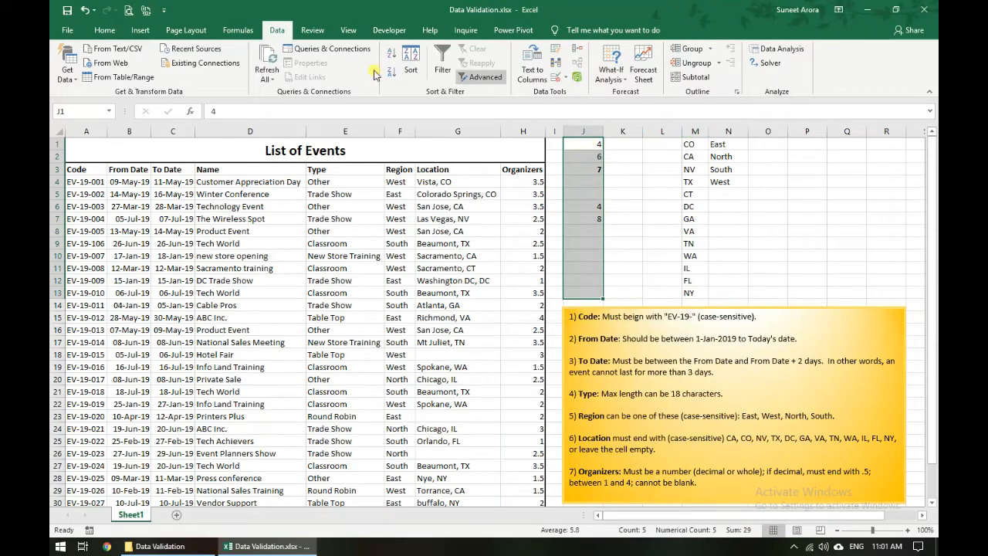
pyautogui.click(105, 30)
pyautogui.click(772, 77)
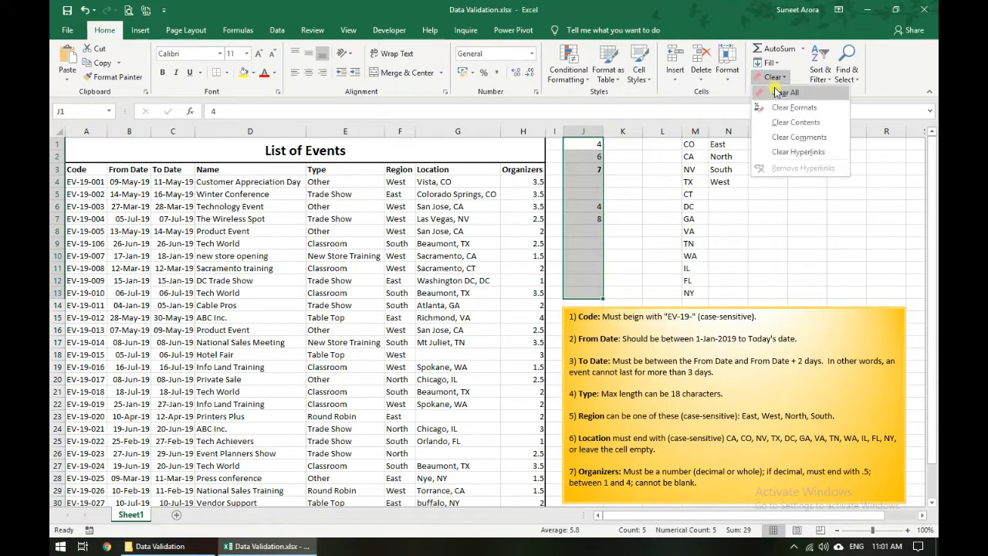
pyautogui.click(787, 100)
pyautogui.click(577, 143)
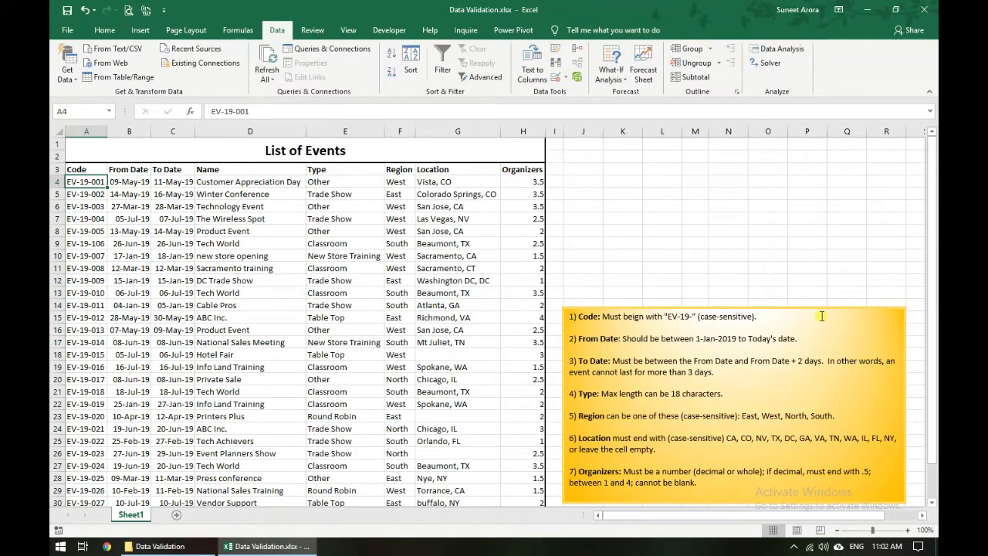
# Step: Examine the input message and error alert options of data validation for cell A4, and leave without changes
pyautogui.click(556, 75)
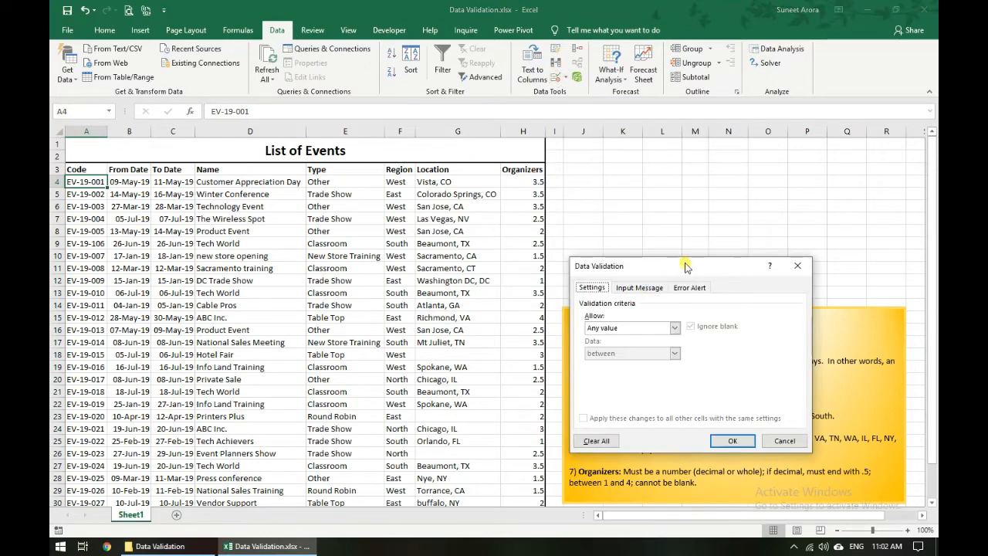
pyautogui.moveTo(682, 265); pyautogui.dragTo(712, 159)
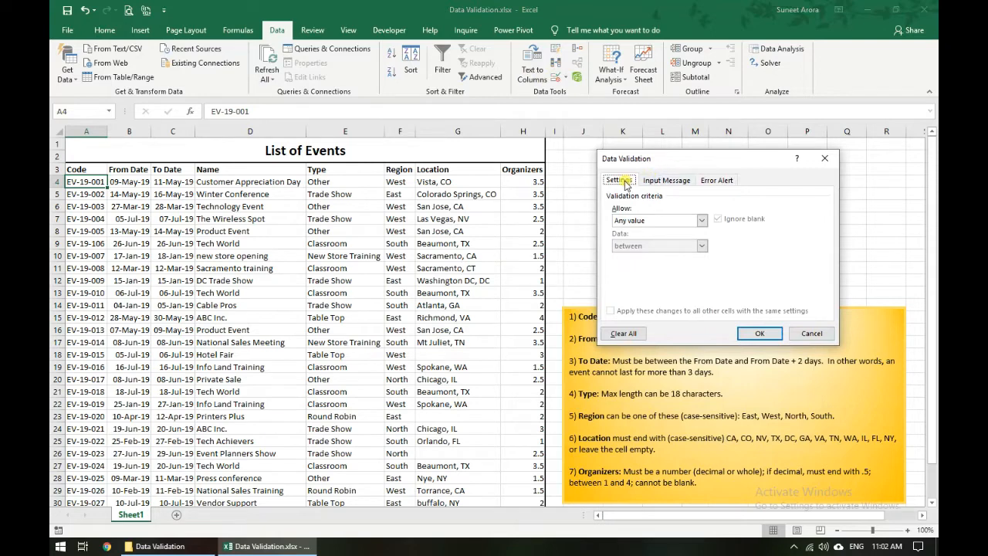
pyautogui.click(676, 182)
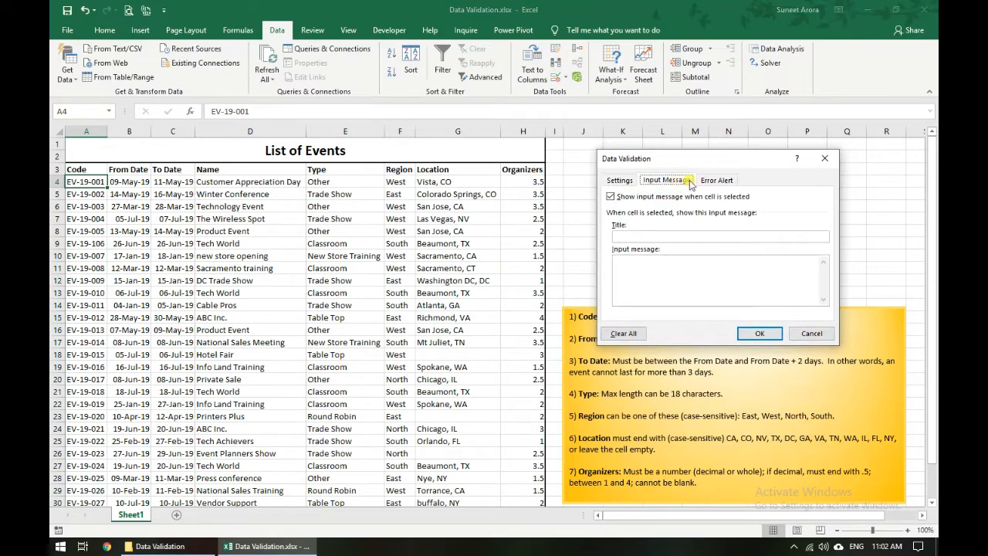
pyautogui.click(719, 181)
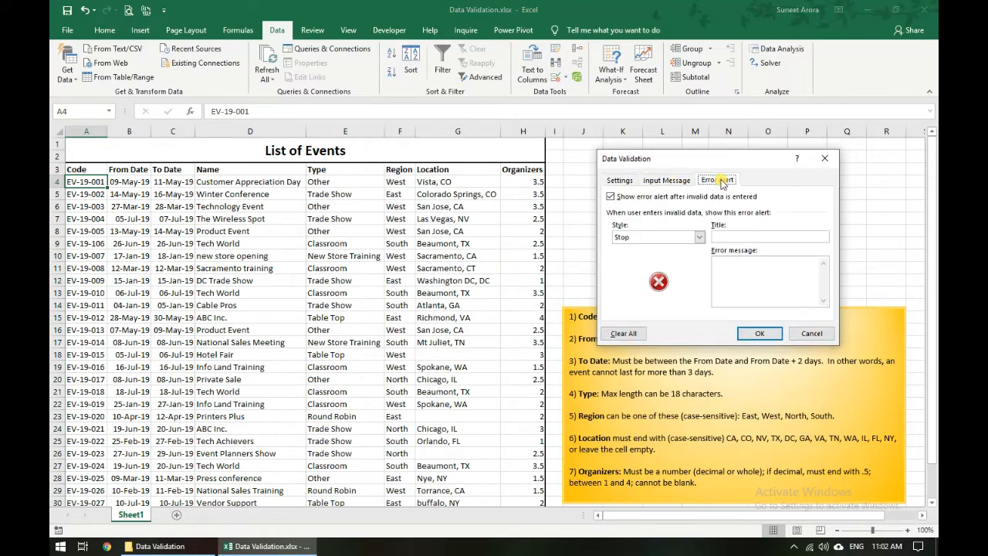
pyautogui.click(678, 180)
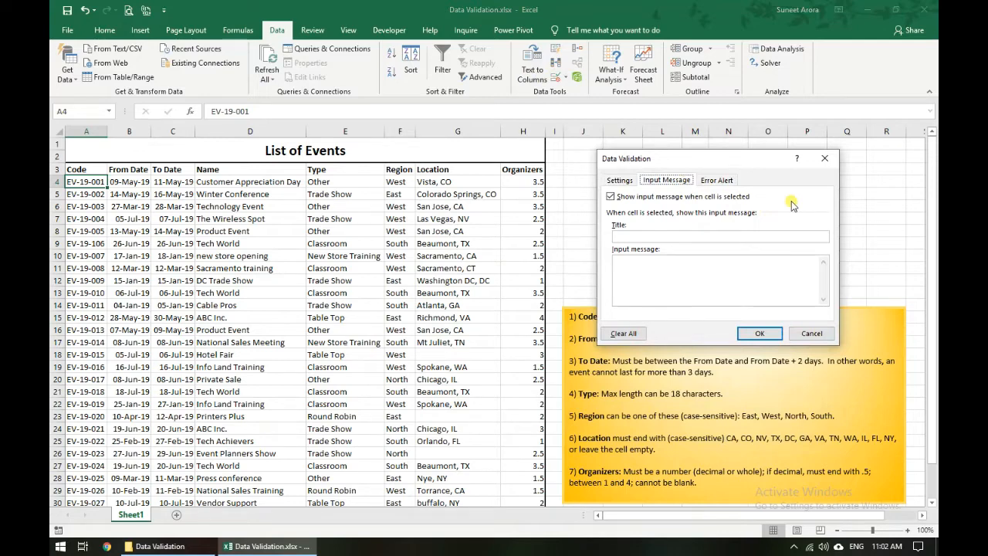
pyautogui.click(717, 282)
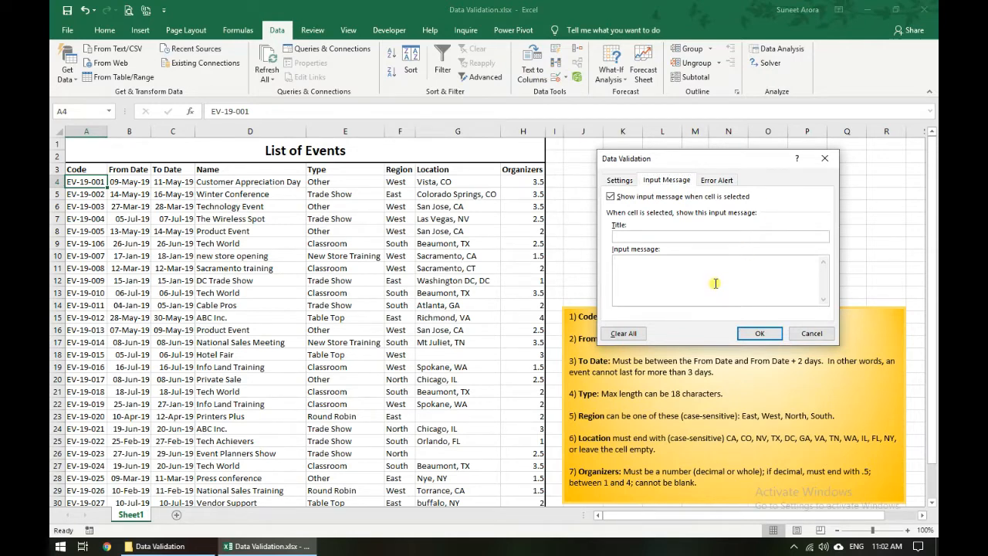
pyautogui.click(708, 238)
pyautogui.click(808, 333)
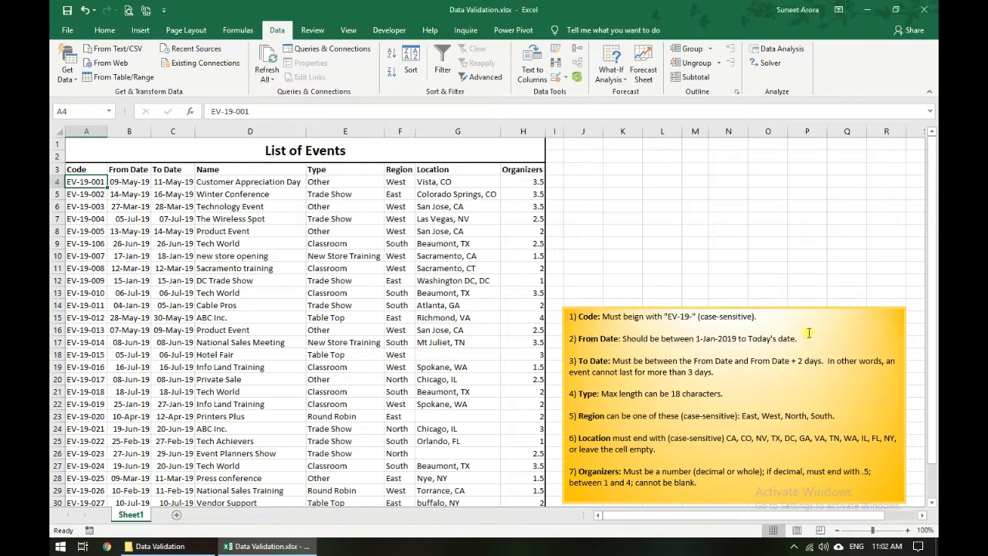
# Step: Set the validation criteria for cells J1:J13 to whole numbers between a minimum of 1 and a maximum of 10
pyautogui.click(588, 145)
pyautogui.moveTo(588, 144); pyautogui.dragTo(584, 293)
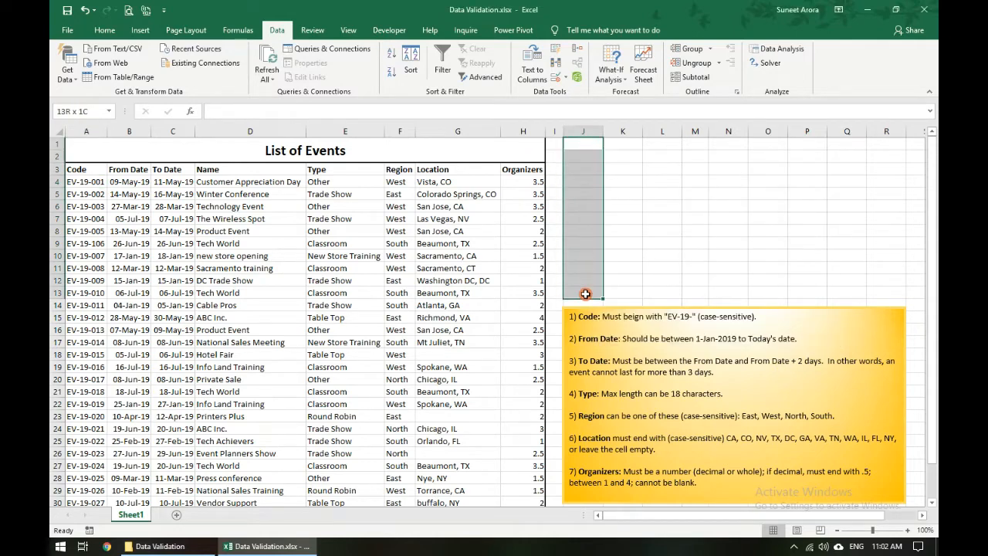
pyautogui.click(558, 80)
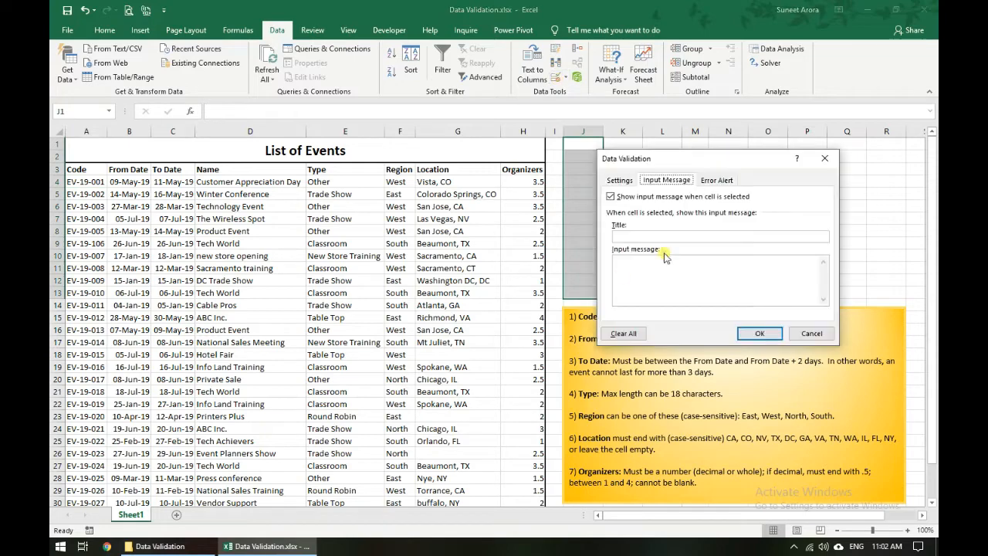
pyautogui.moveTo(704, 160); pyautogui.dragTo(792, 159)
pyautogui.click(697, 181)
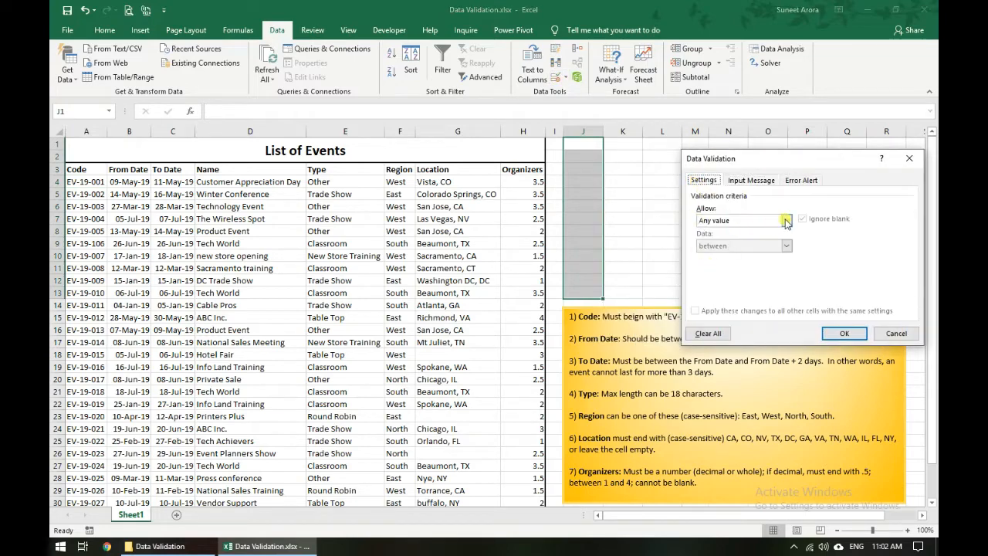
pyautogui.click(741, 222)
pyautogui.click(734, 241)
pyautogui.click(732, 270)
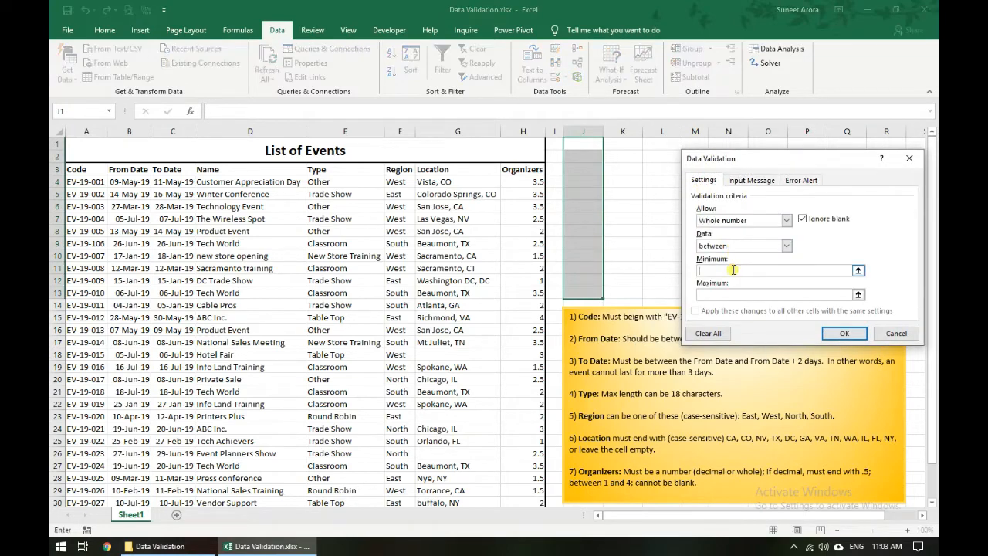
pyautogui.write('1')
pyautogui.click(727, 295)
pyautogui.write('10')
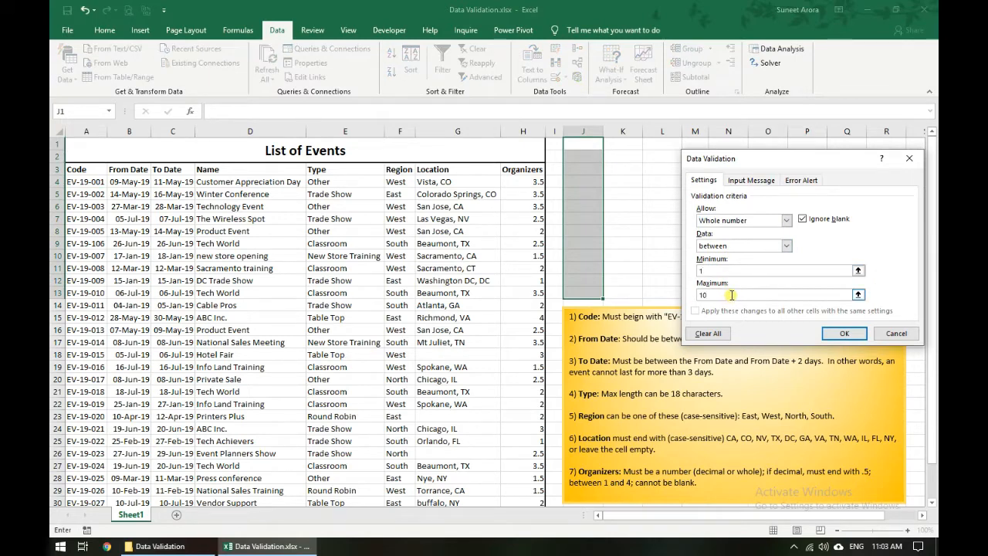
# Step: Add an input message titled "Enter a number" with the text "Number between 1 and 10 (both inclusive)."
pyautogui.click(751, 180)
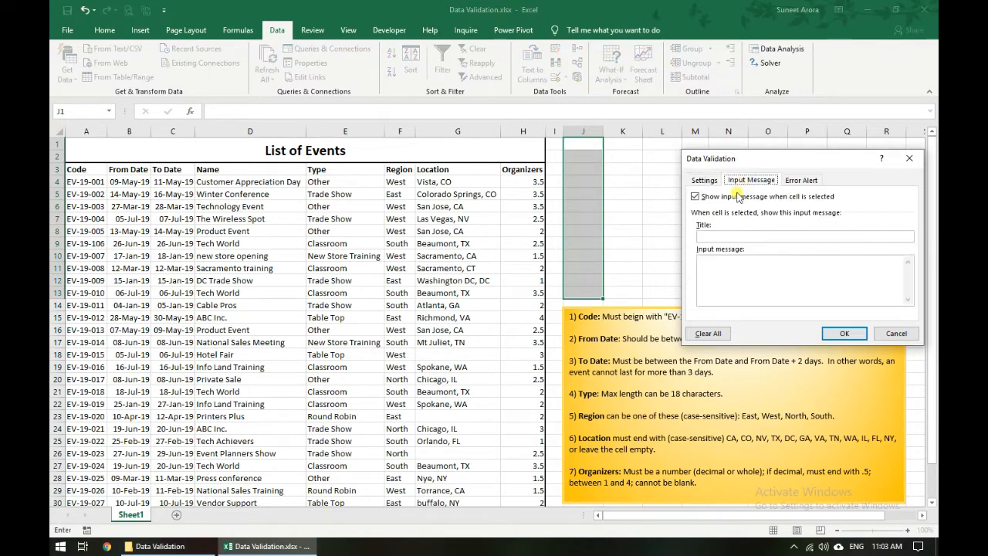
pyautogui.click(747, 237)
pyautogui.write('E')
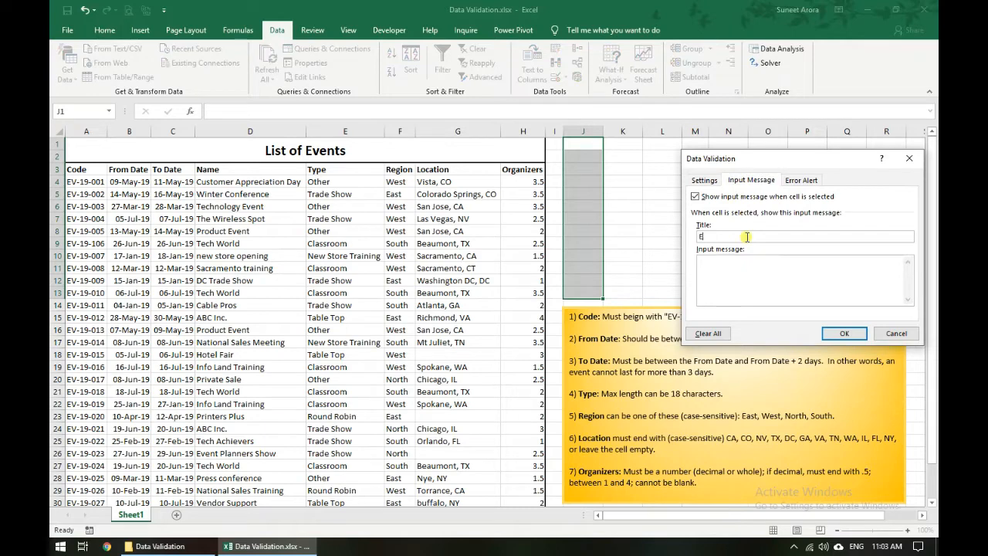
pyautogui.write('nter a numb')
pyautogui.press('Tab')
pyautogui.write('Number between 1 and 10')
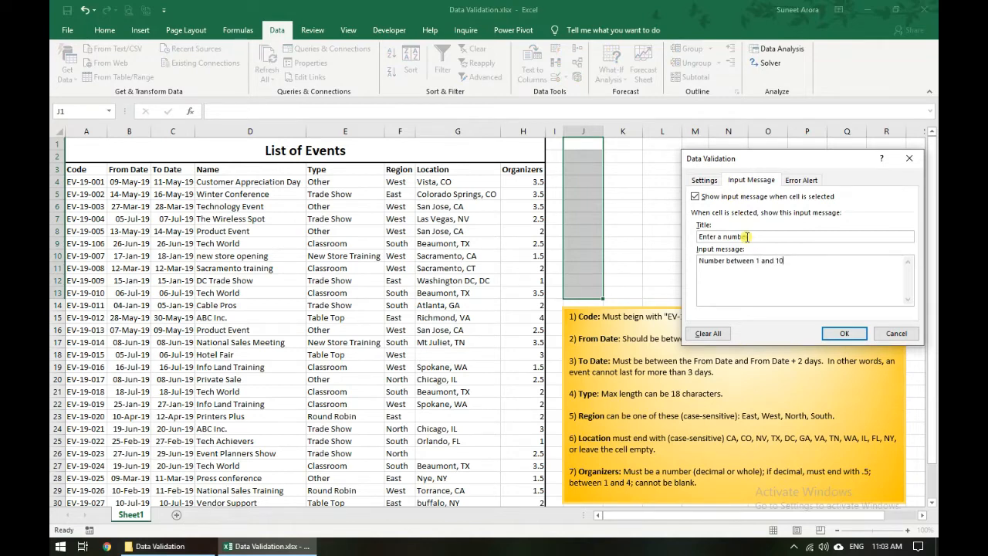
pyautogui.write(' (both inclusive).')
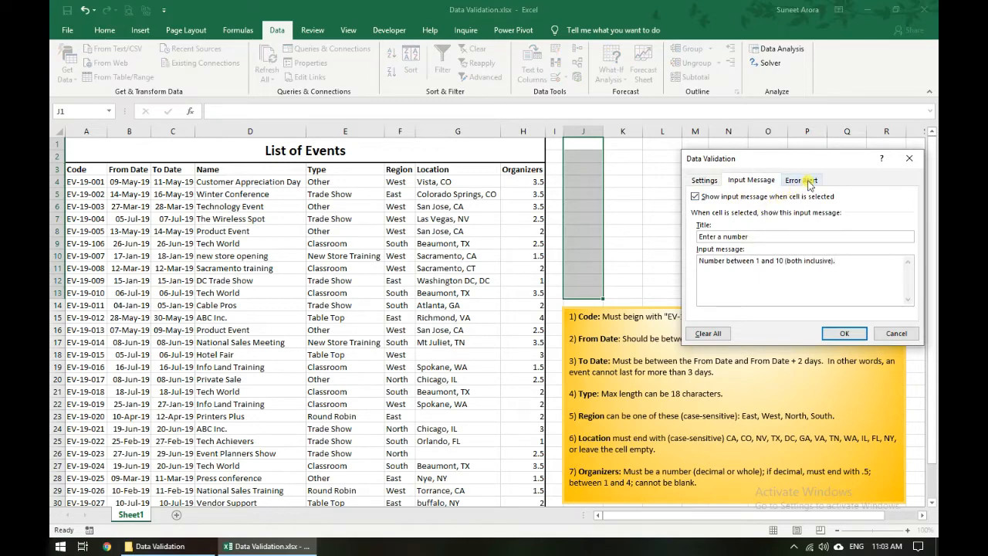
# Step: Configure a Stop error alert titled "Invalid value!" with the message "Please enter a valid value between 1 and 10." and apply the validation
pyautogui.click(808, 180)
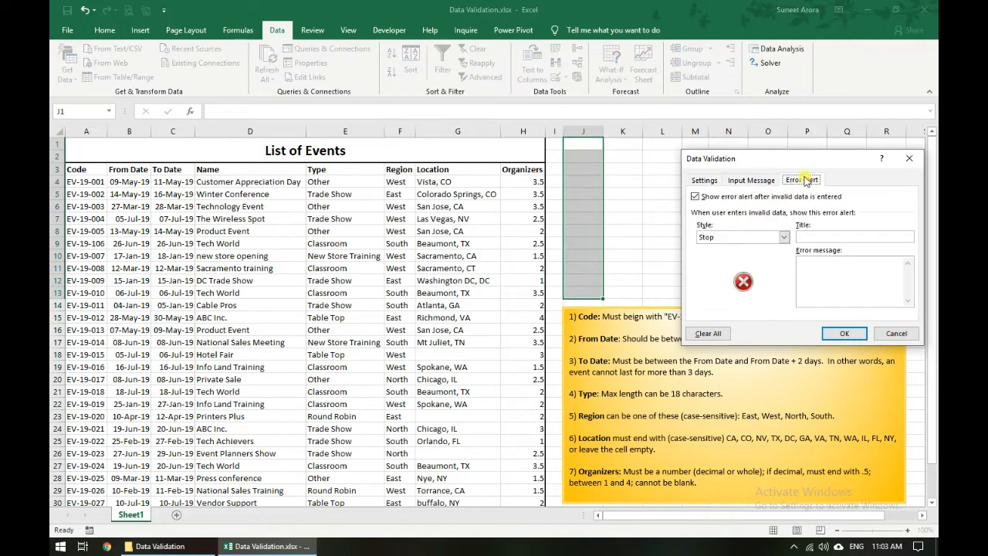
pyautogui.click(869, 237)
pyautogui.write('Invalid value!')
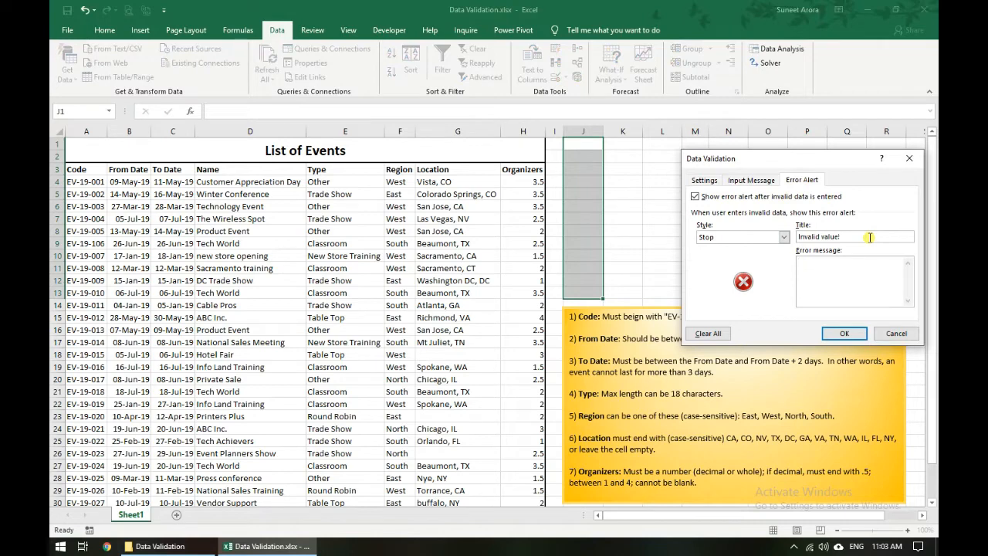
pyautogui.write('Please enter a valid value between 1 and 1')
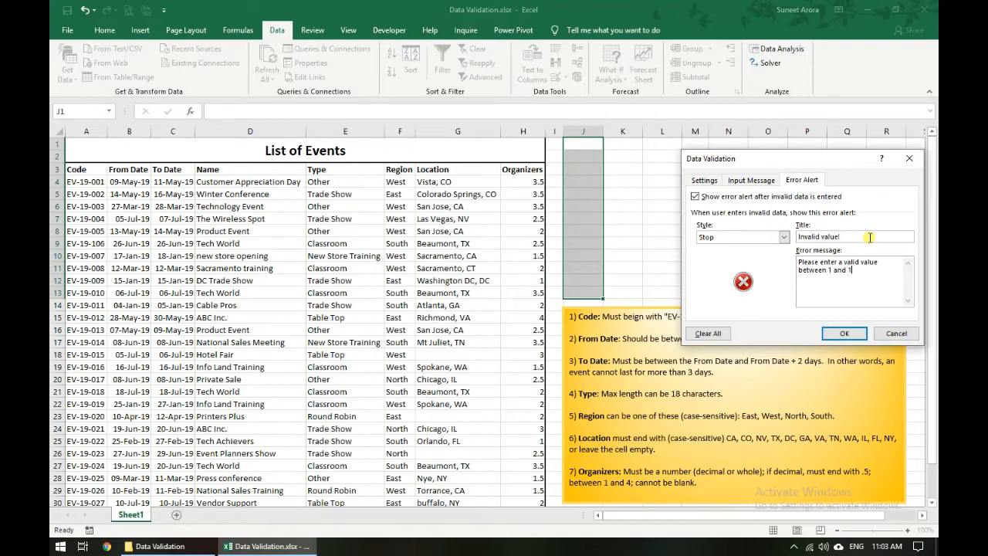
pyautogui.write('0 (')
pyautogui.press('BackSpace')
pyautogui.press('BackSpace')
pyautogui.click(724, 239)
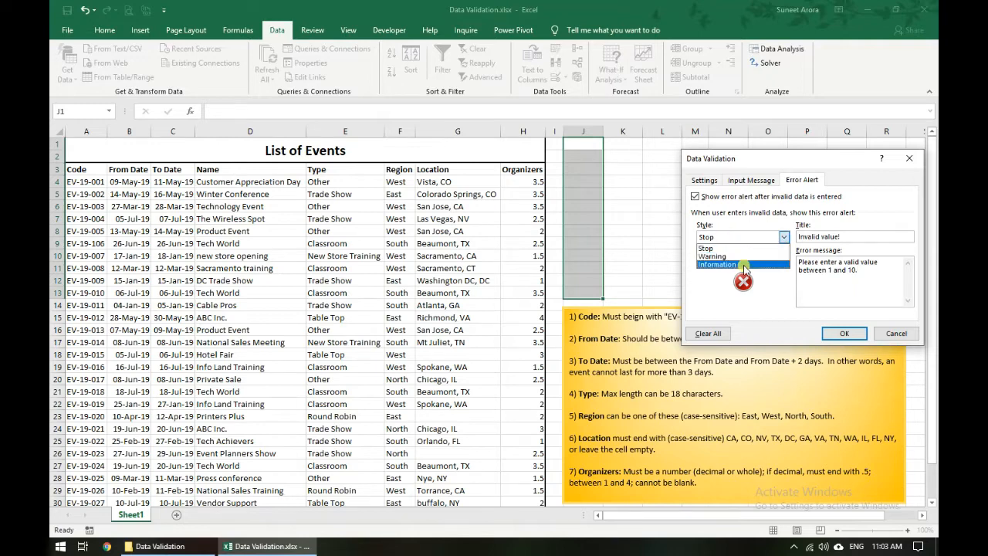
pyautogui.click(779, 248)
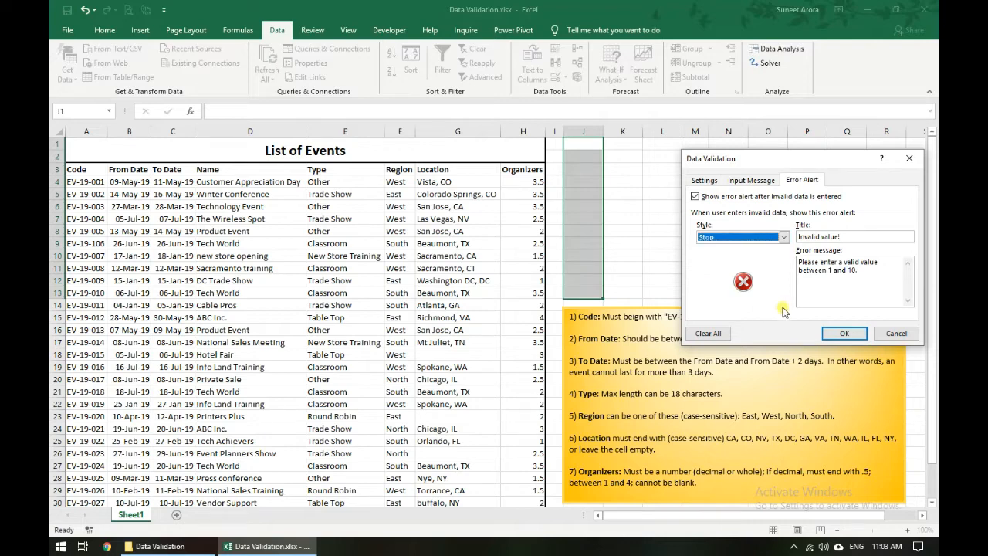
pyautogui.click(844, 333)
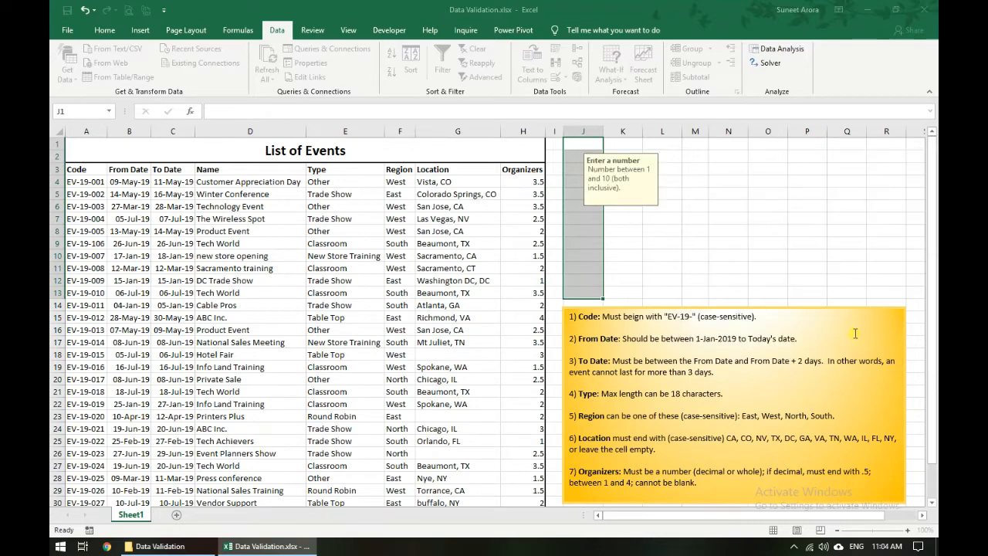
# Step: Test the validation with an allowed value by entering 10 in cell J5
pyautogui.click(692, 256)
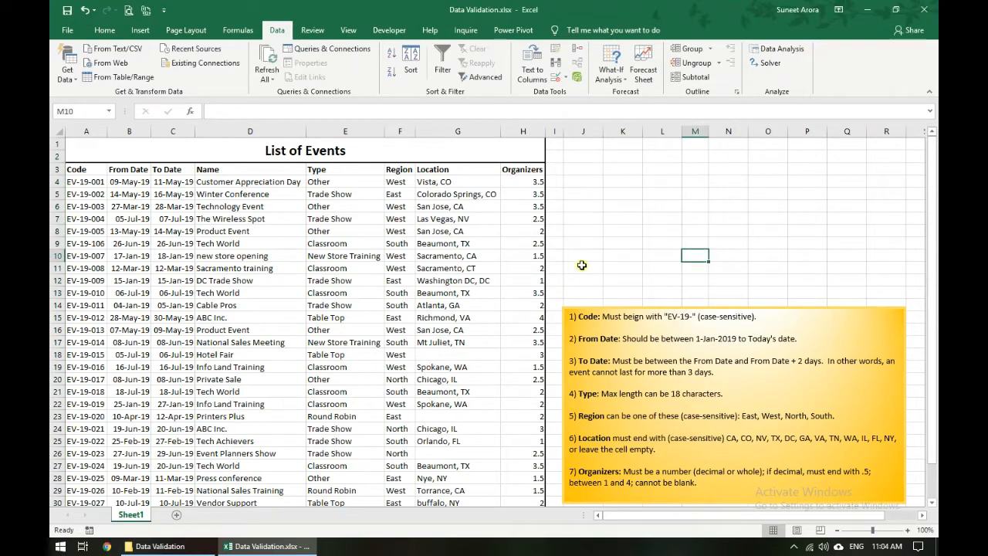
pyautogui.click(585, 194)
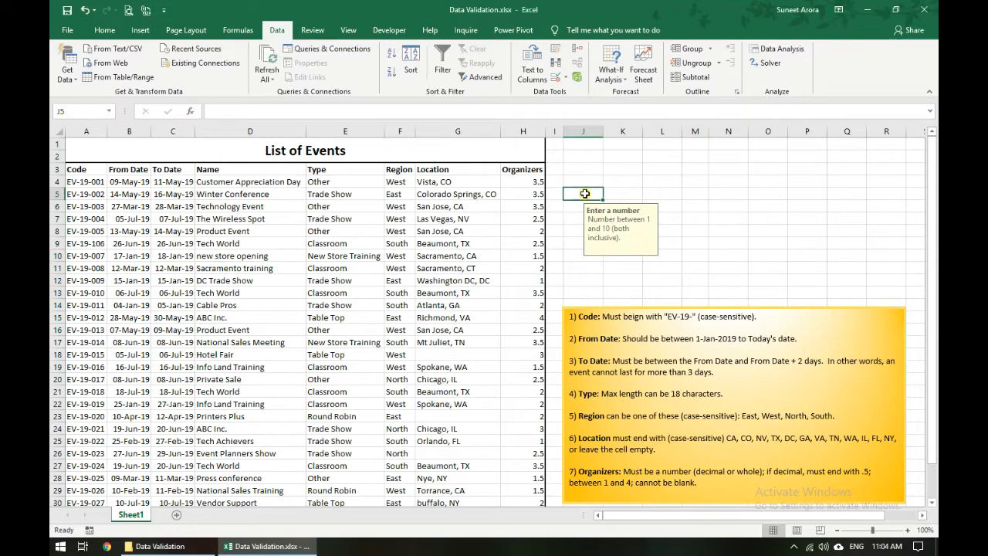
pyautogui.write('10')
pyautogui.press('Return')
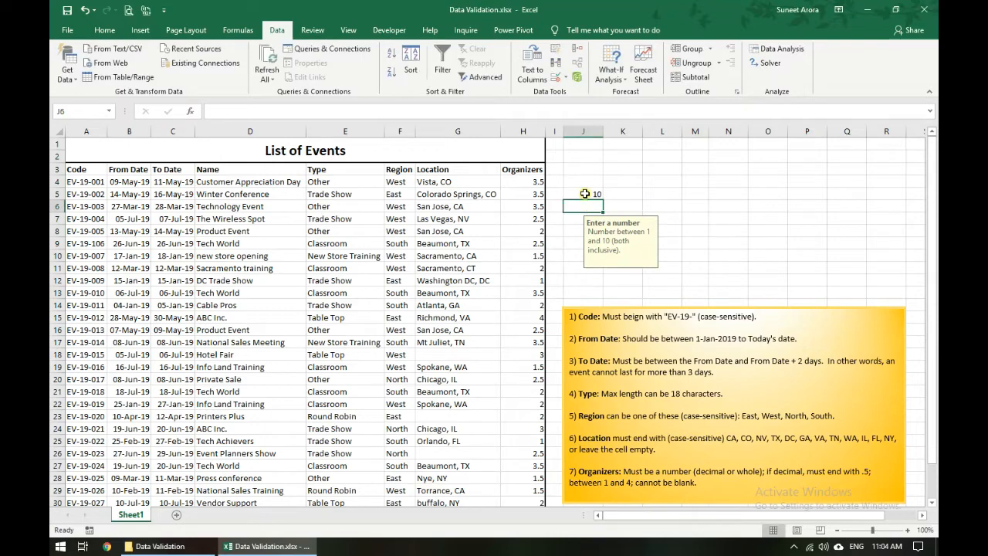
# Step: Try to enter 11 in cell J6, and retry the rejected entry with 7
pyautogui.write('11')
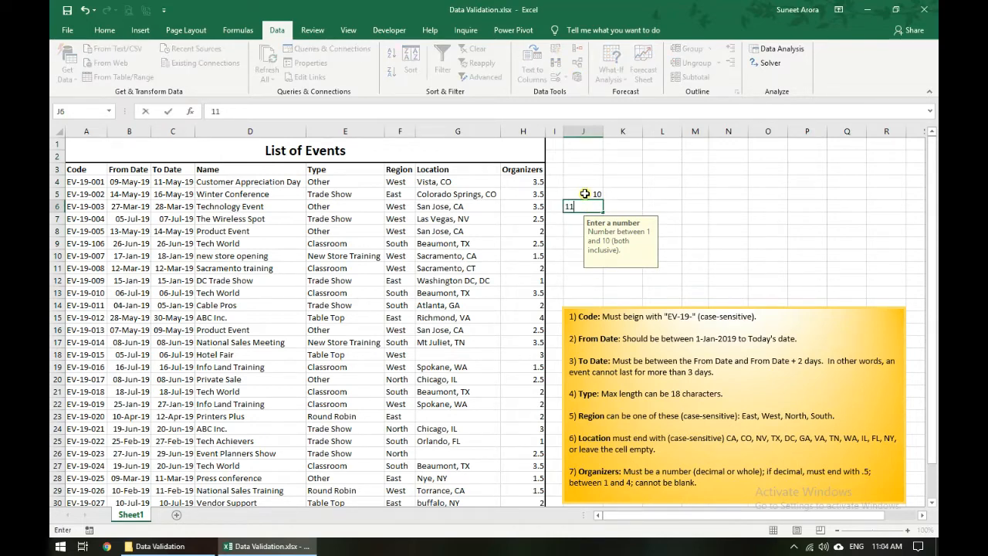
pyautogui.press('Return')
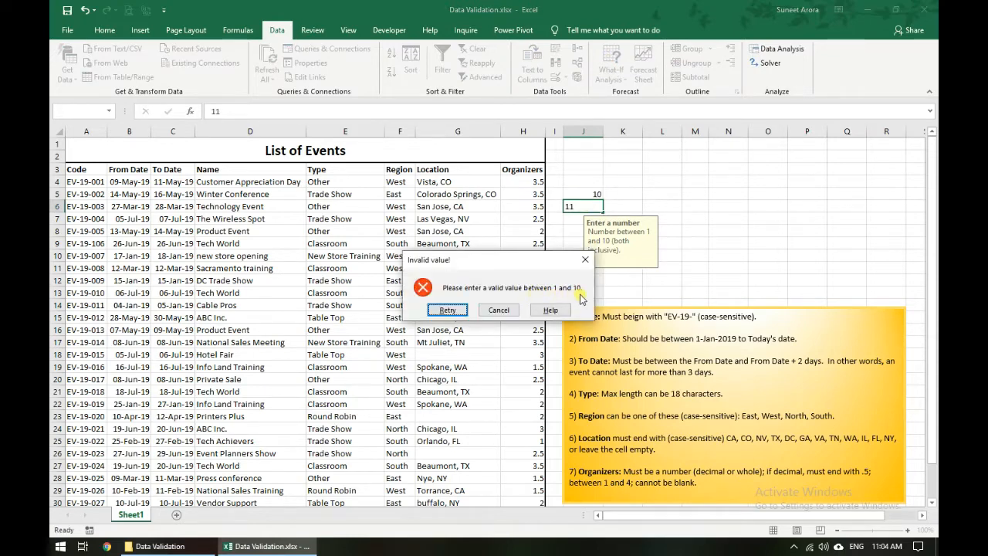
pyautogui.click(448, 310)
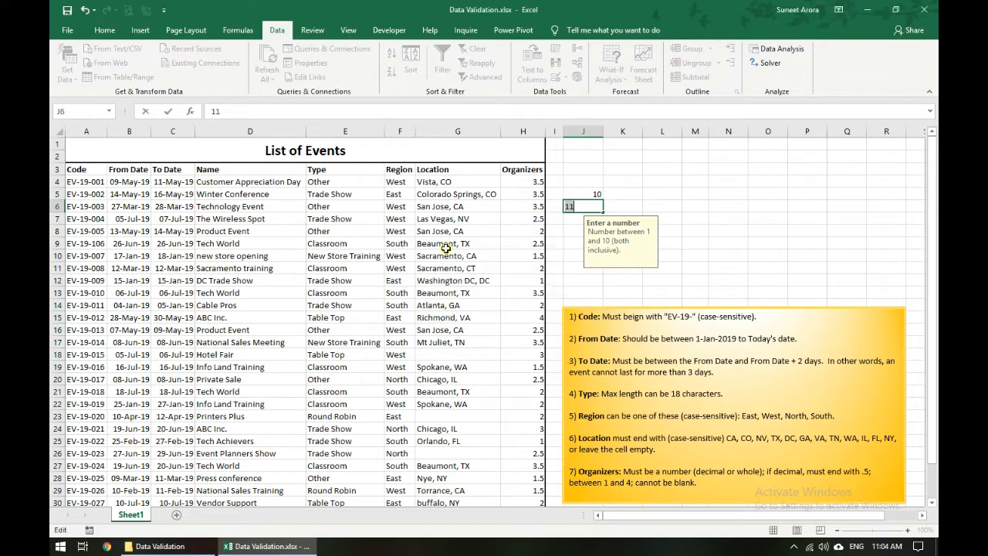
pyautogui.write('7')
pyautogui.press('Return')
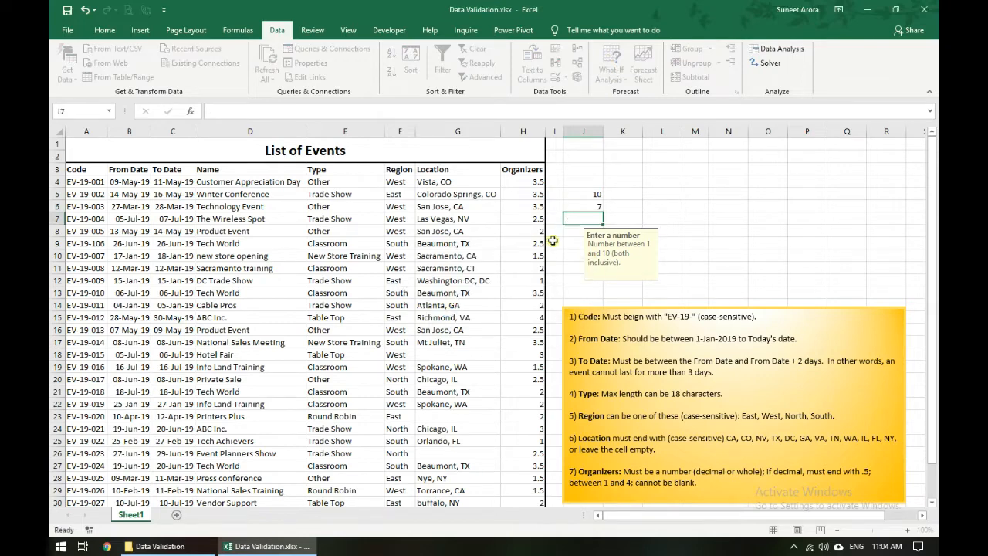
# Step: Try to enter 423 in cell J7, and cancel the entry at the error alert
pyautogui.write('423')
pyautogui.press('Return')
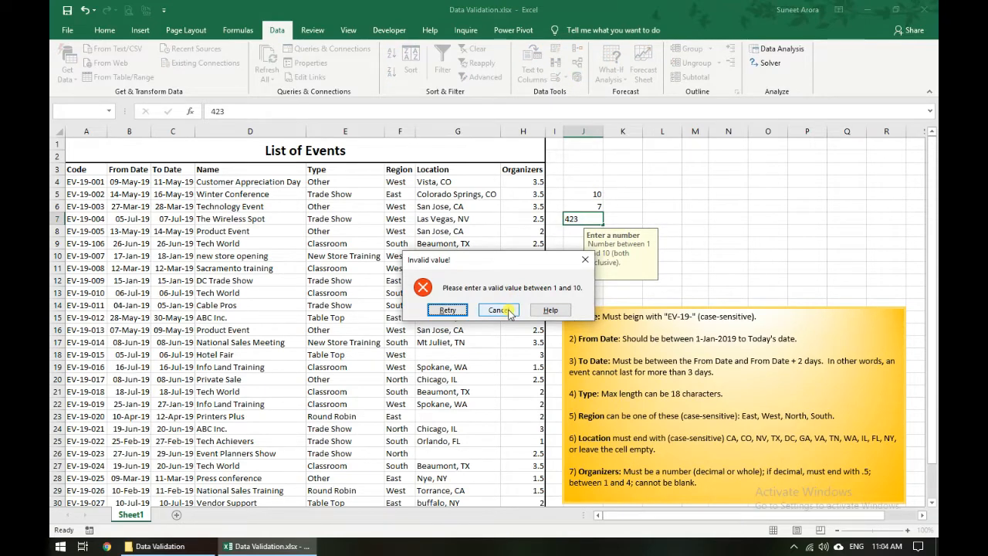
pyautogui.click(498, 309)
# Step: Change the error alert style of the data validation on cells J1:J13 to Warning
pyautogui.moveTo(583, 144); pyautogui.dragTo(583, 295)
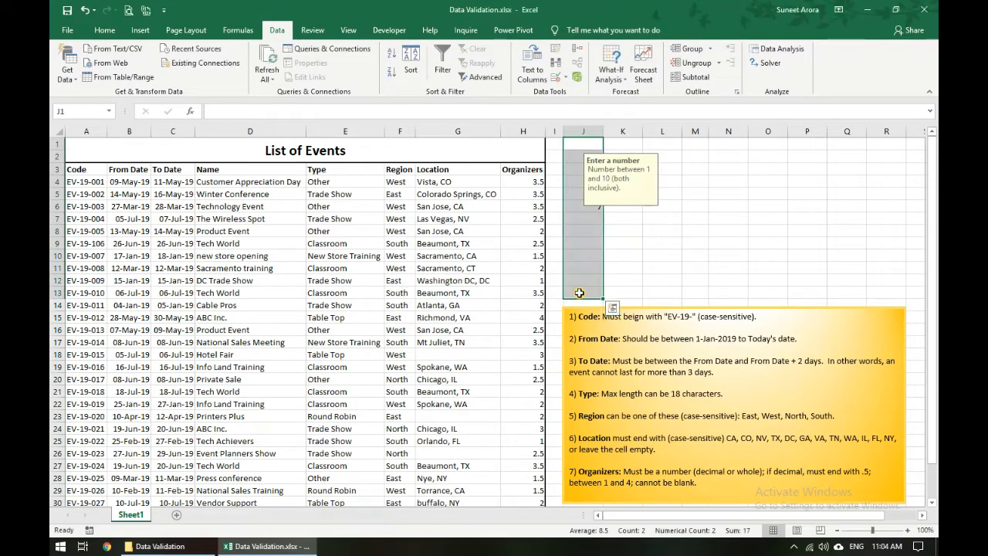
pyautogui.click(554, 77)
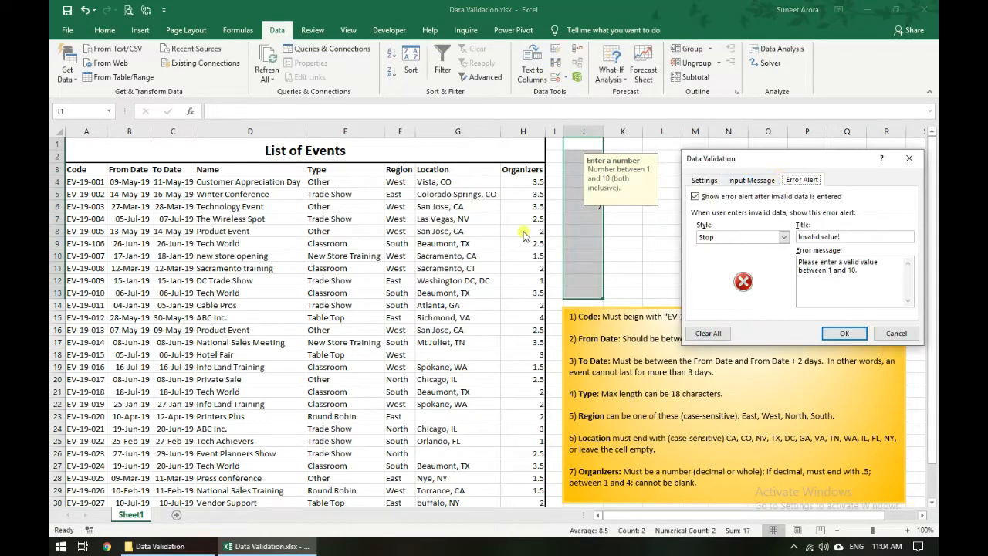
pyautogui.click(784, 237)
pyautogui.click(756, 258)
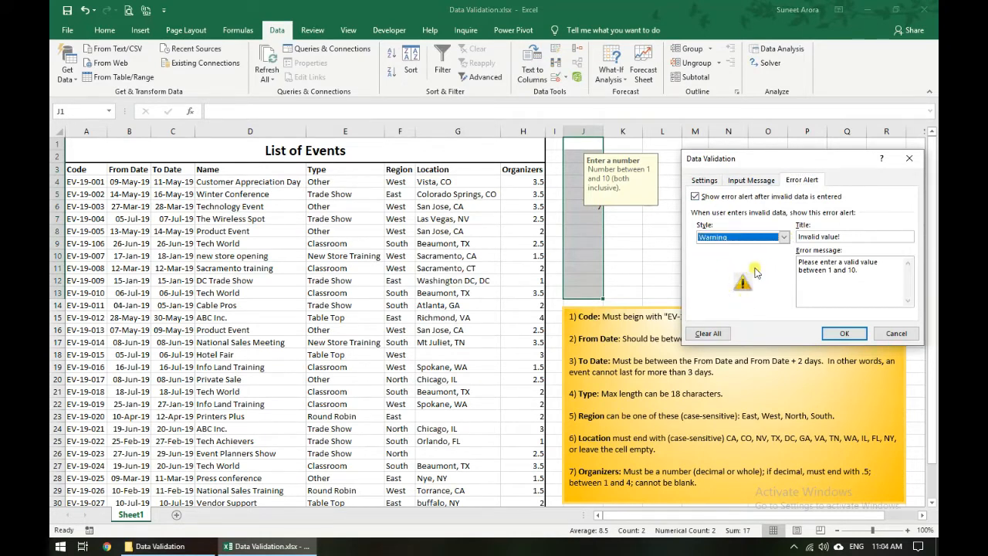
pyautogui.click(835, 335)
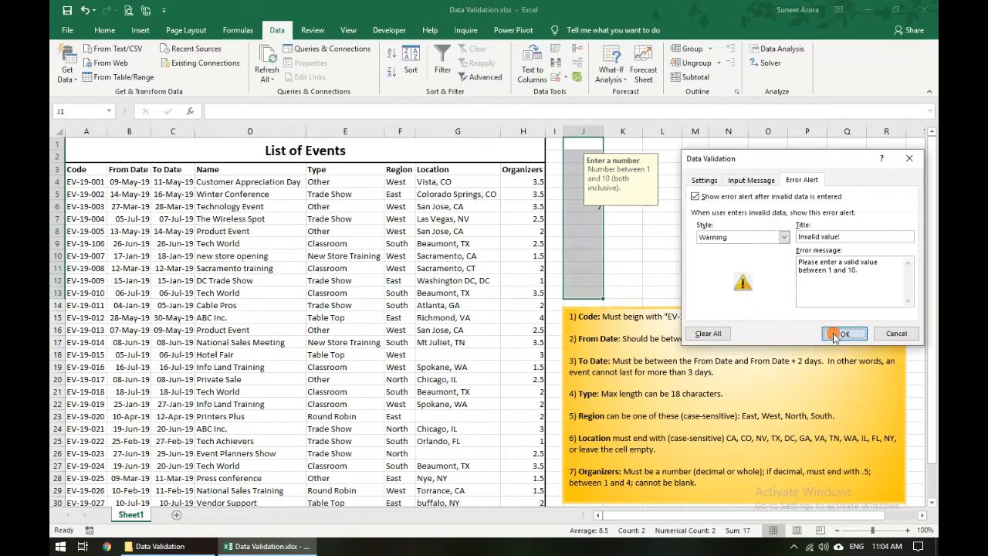
# Step: Enter the out-of-range value 43 in cell J8 and accept it despite the warning
pyautogui.click(583, 230)
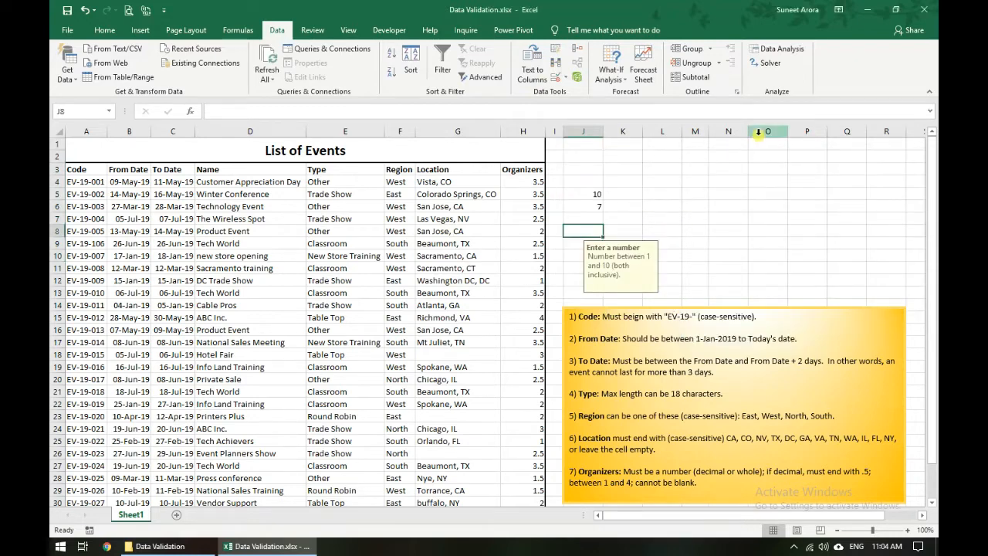
pyautogui.write('43')
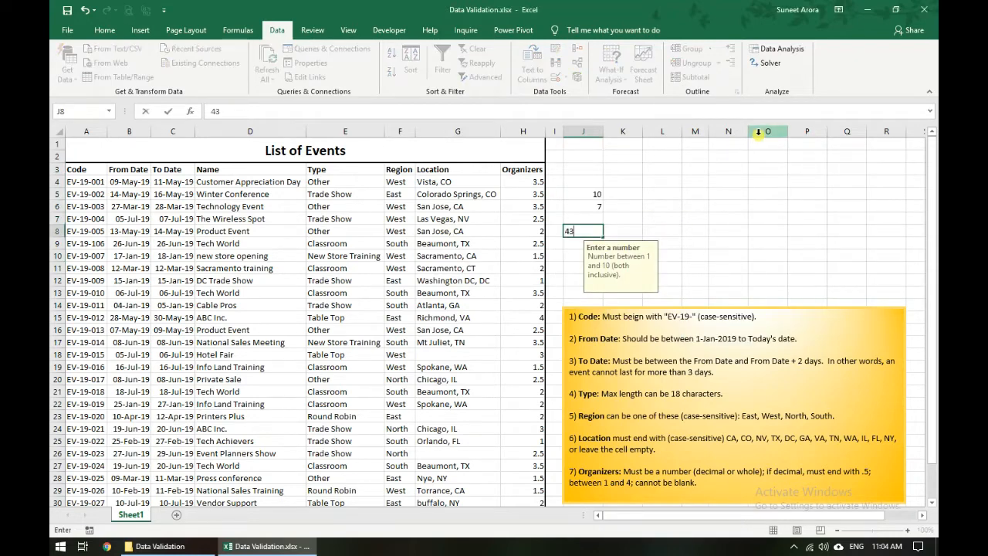
pyautogui.press('Return')
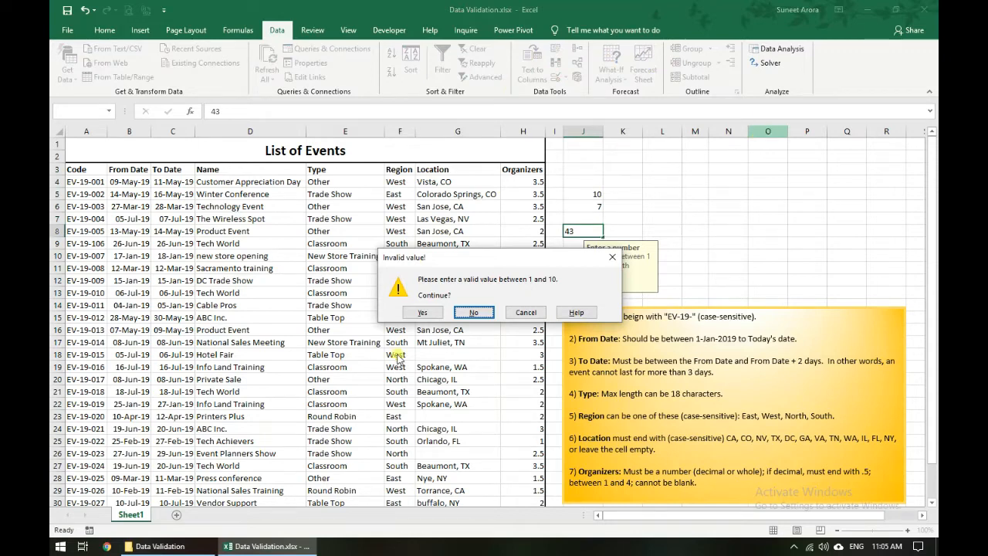
pyautogui.click(452, 297)
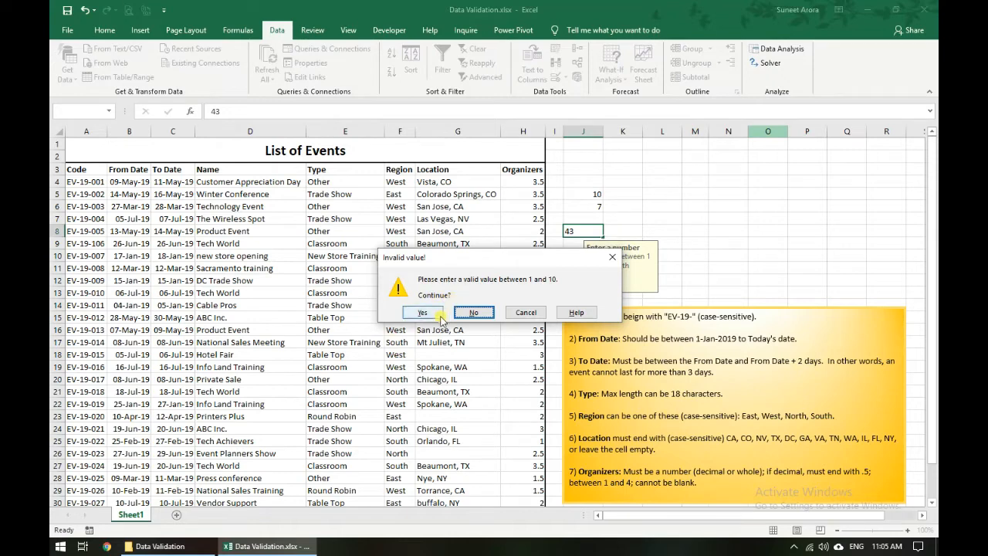
pyautogui.click(422, 312)
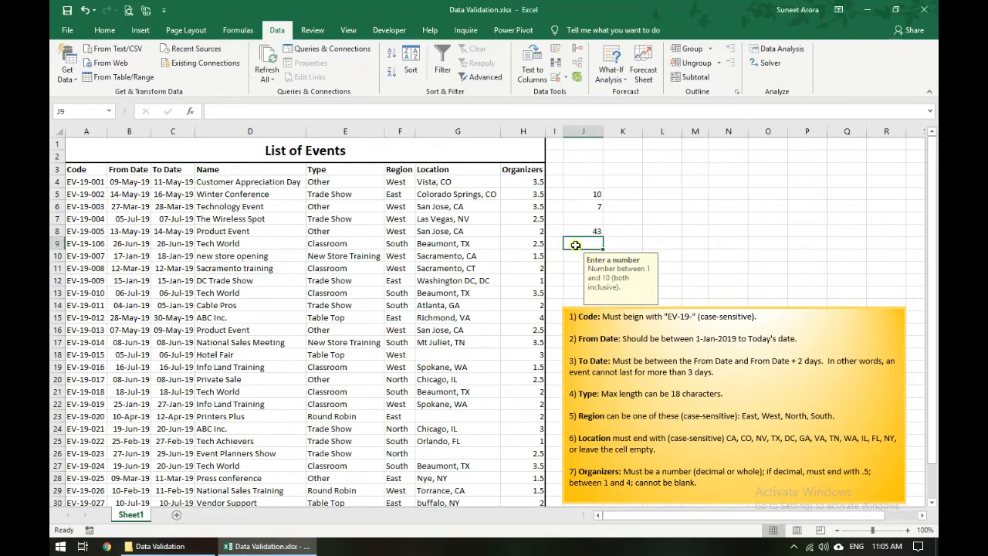
# Step: Try 65 in cell J9, decline to continue at the warning, and enter 8 instead
pyautogui.write('65')
pyautogui.press('Return')
pyautogui.press('Return')
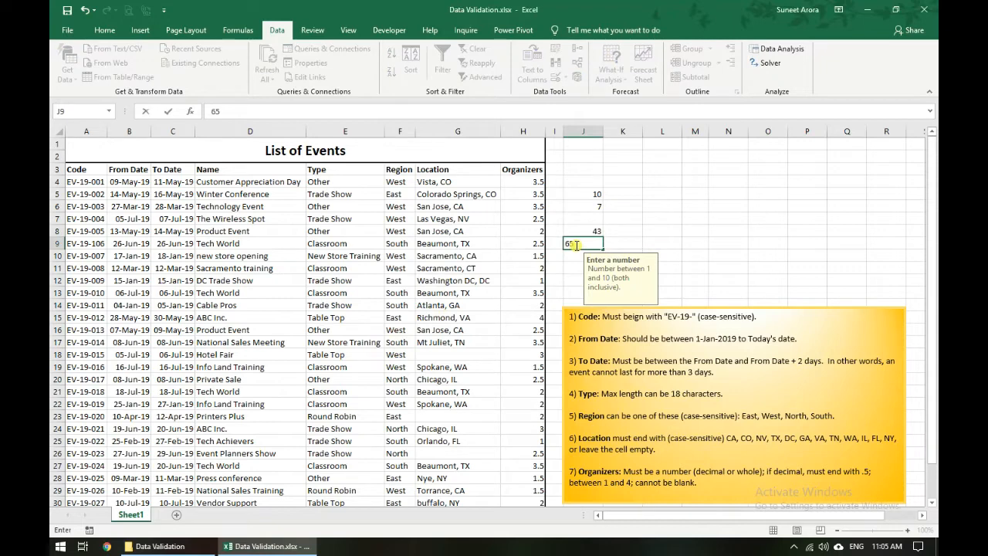
pyautogui.press('Return')
pyautogui.click(473, 312)
pyautogui.write('8')
pyautogui.press('Return')
# Step: Try to enter 432 in cell J10, and cancel the entry at the warning
pyautogui.write('432')
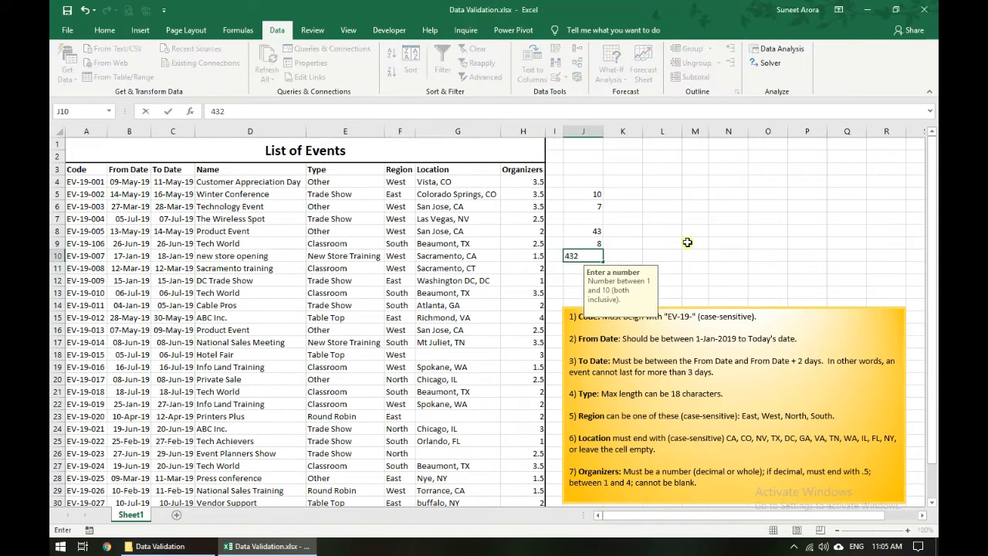
pyautogui.press('Return')
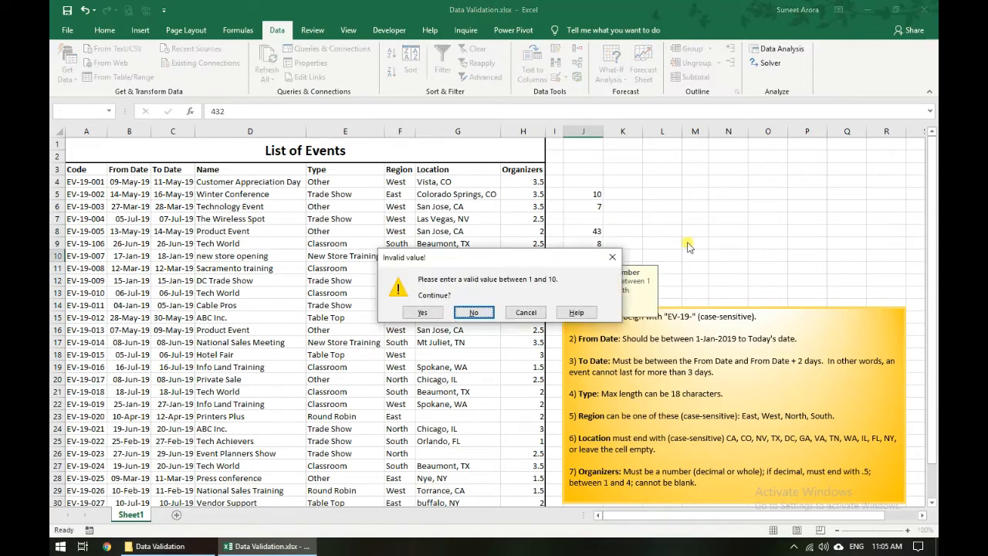
pyautogui.click(525, 312)
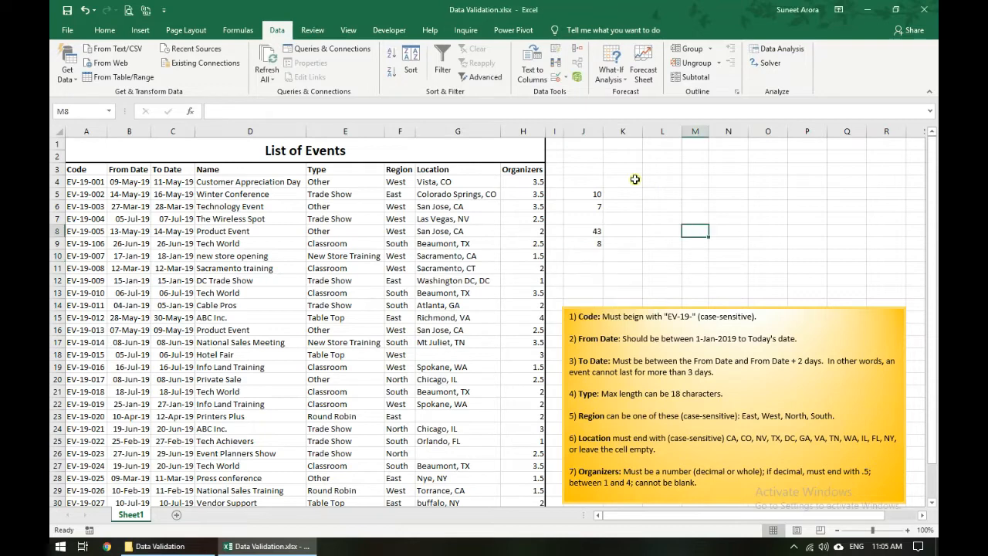
# Step: Change the error alert style of the data validation on cells J1:J13 to Information
pyautogui.moveTo(593, 151); pyautogui.dragTo(579, 294)
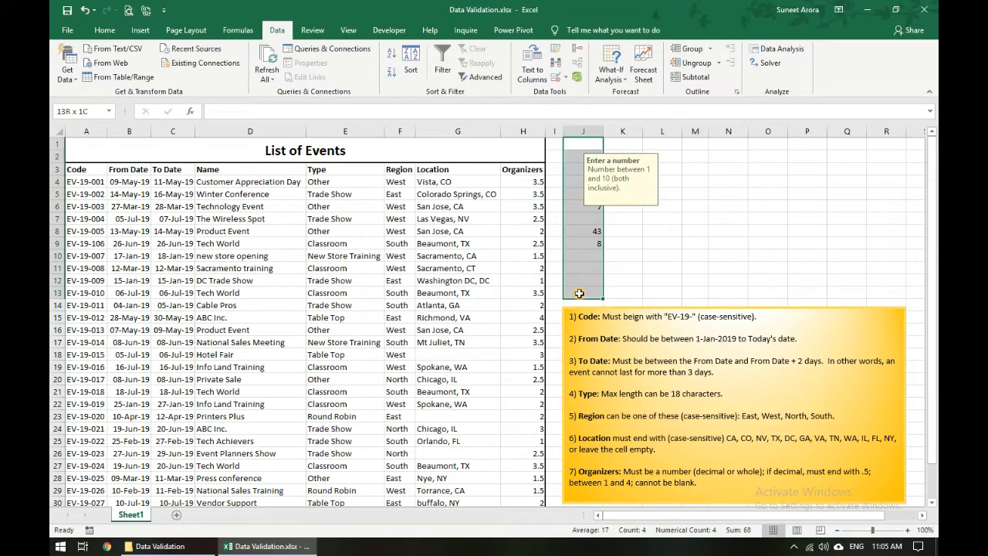
pyautogui.click(555, 78)
pyautogui.click(737, 239)
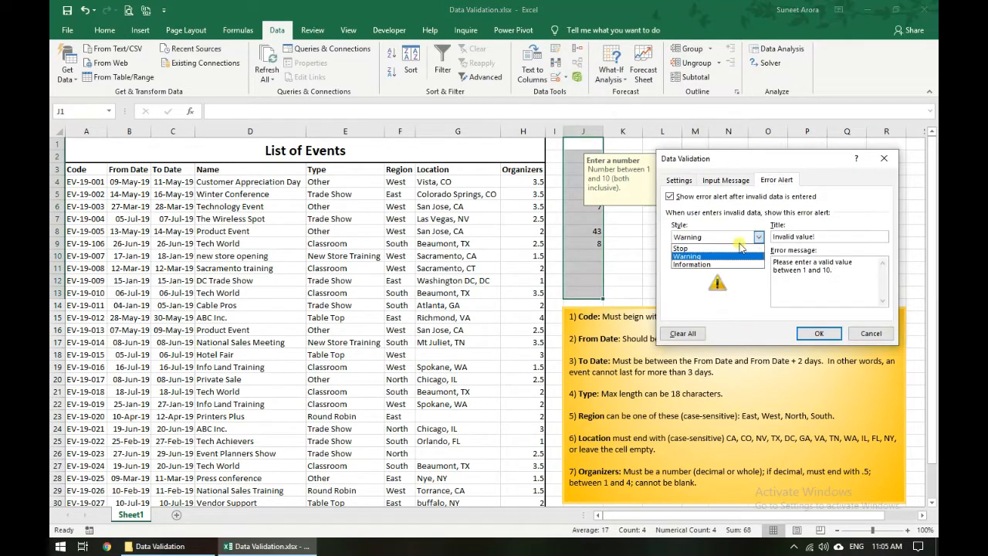
pyautogui.click(713, 266)
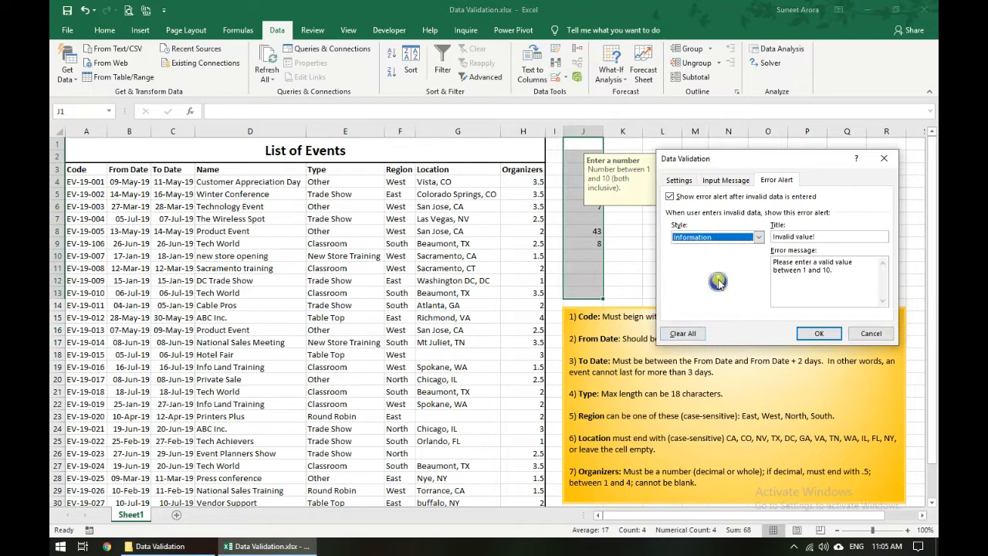
pyautogui.click(819, 333)
# Step: Enter the out-of-range value 43 in cell J11 and accept it at the information alert
pyautogui.click(587, 268)
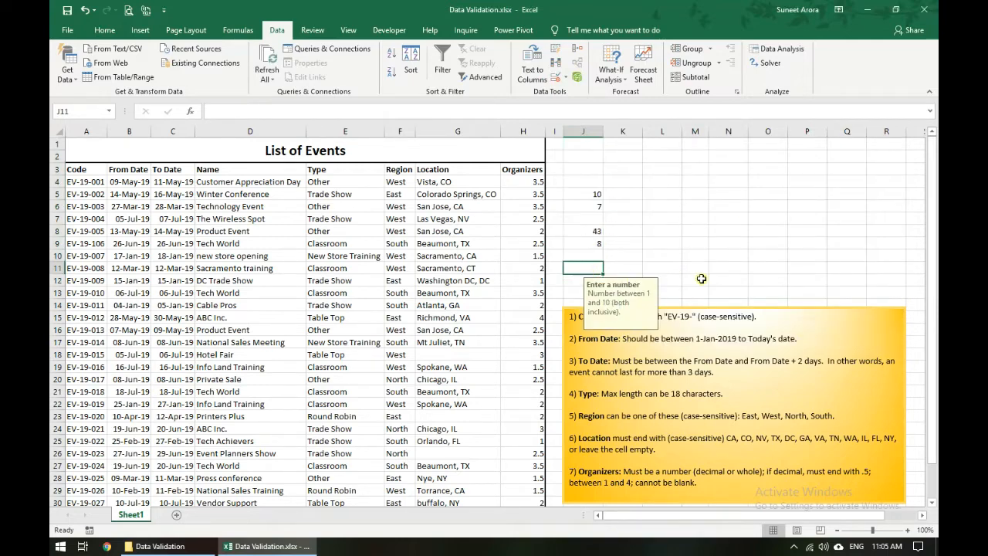
pyautogui.write('43')
pyautogui.press('Return')
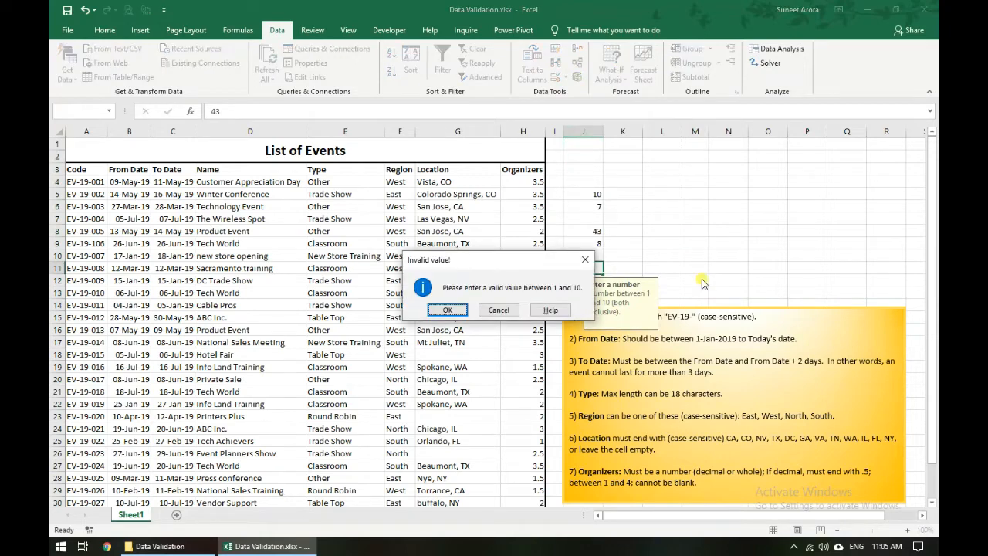
pyautogui.click(447, 309)
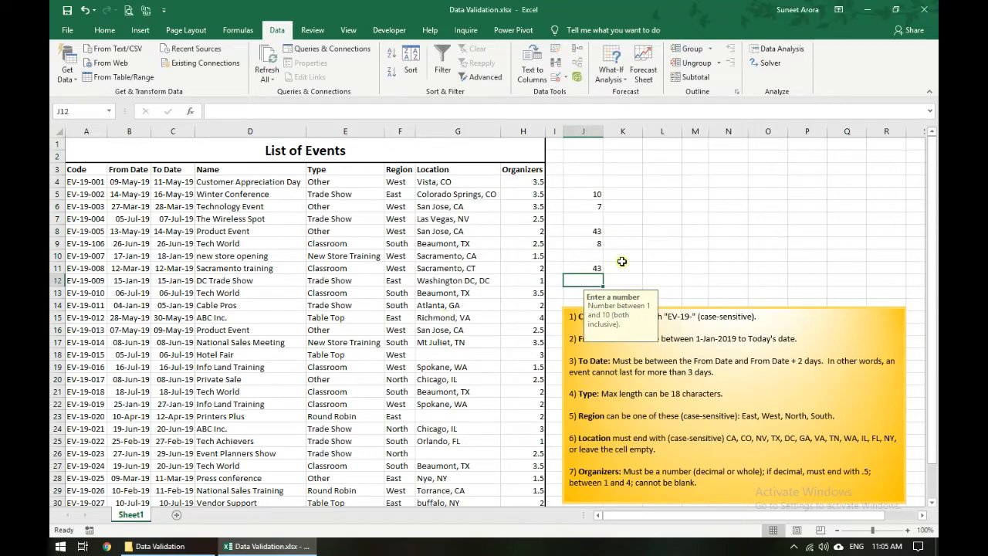
# Step: Try to enter 54 in cell J1, and cancel the entry at the information alert
pyautogui.click(578, 143)
pyautogui.write('54')
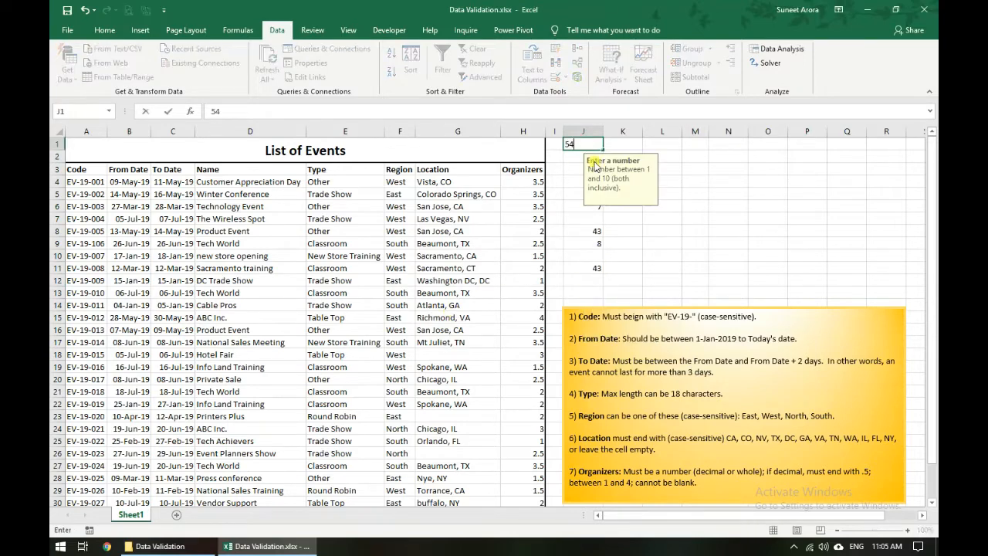
pyautogui.press('Return')
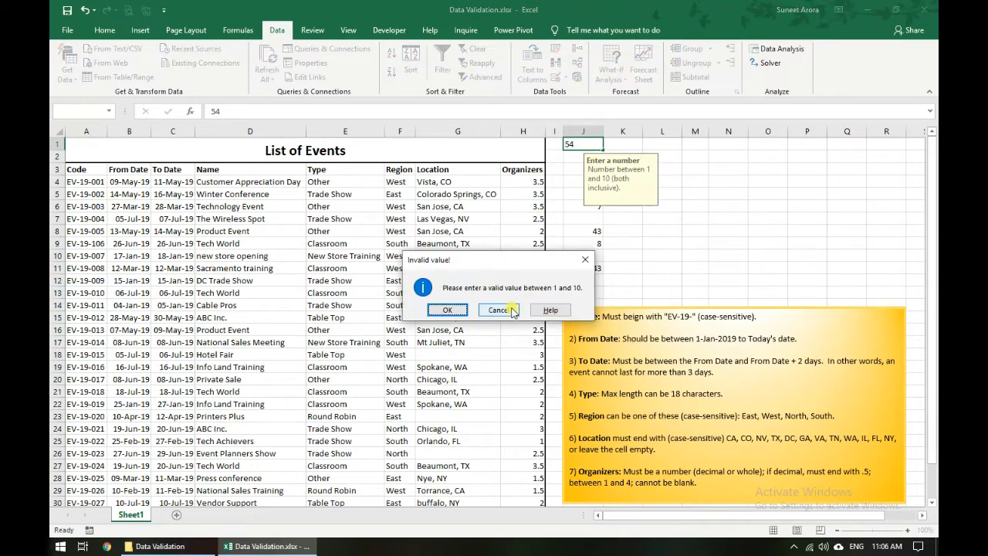
pyautogui.click(512, 310)
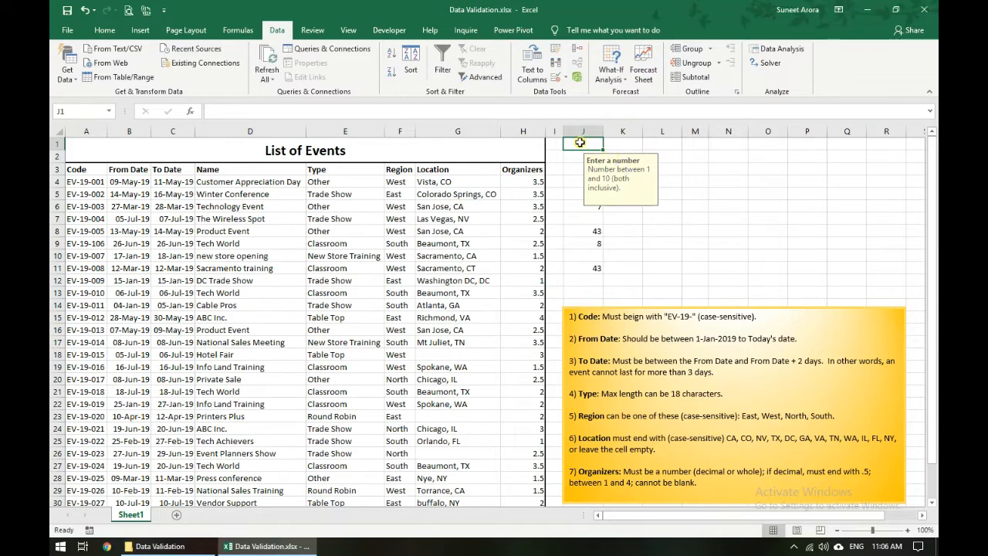
# Step: Set the error alert style of the data validation on cells J1:J13 back to Stop
pyautogui.moveTo(580, 144); pyautogui.dragTo(574, 298)
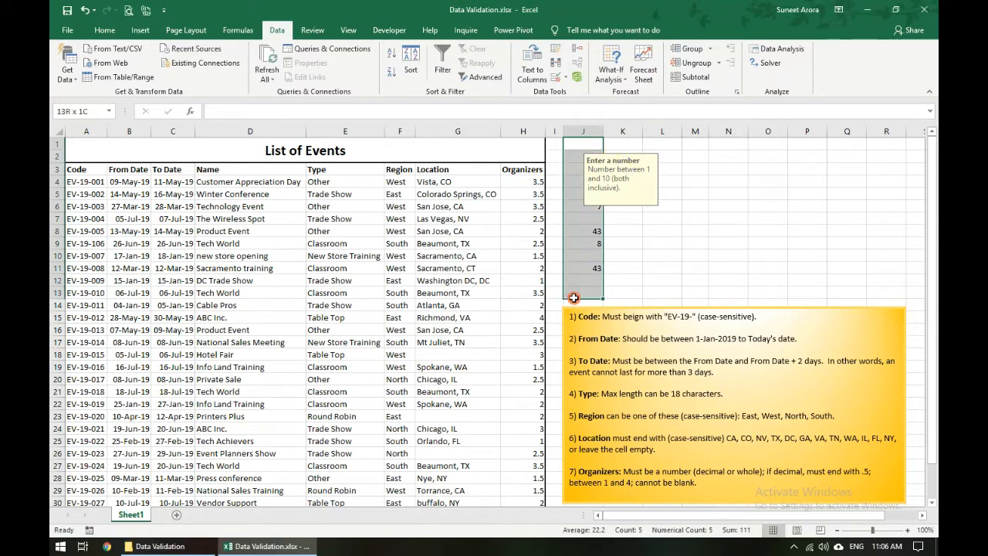
pyautogui.click(557, 77)
pyautogui.click(758, 237)
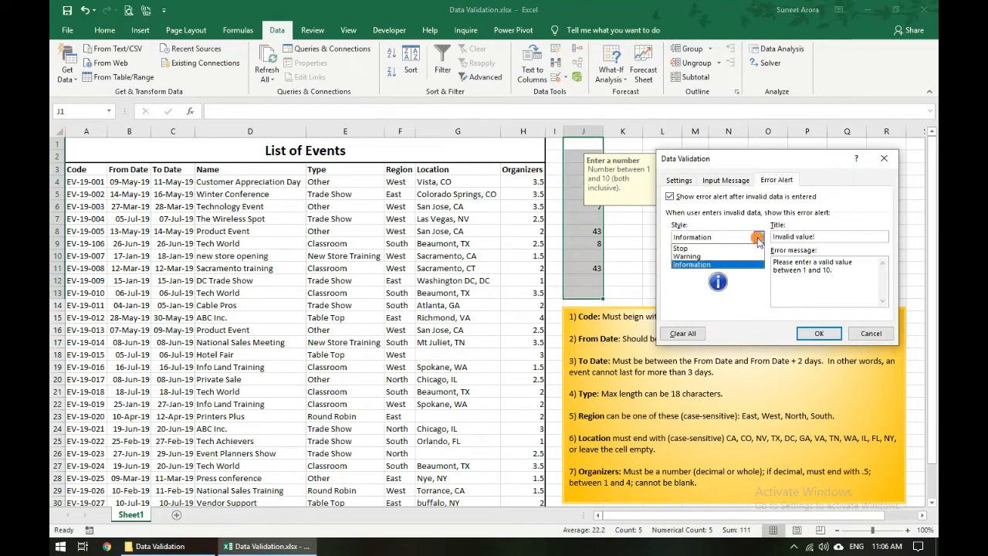
pyautogui.click(712, 248)
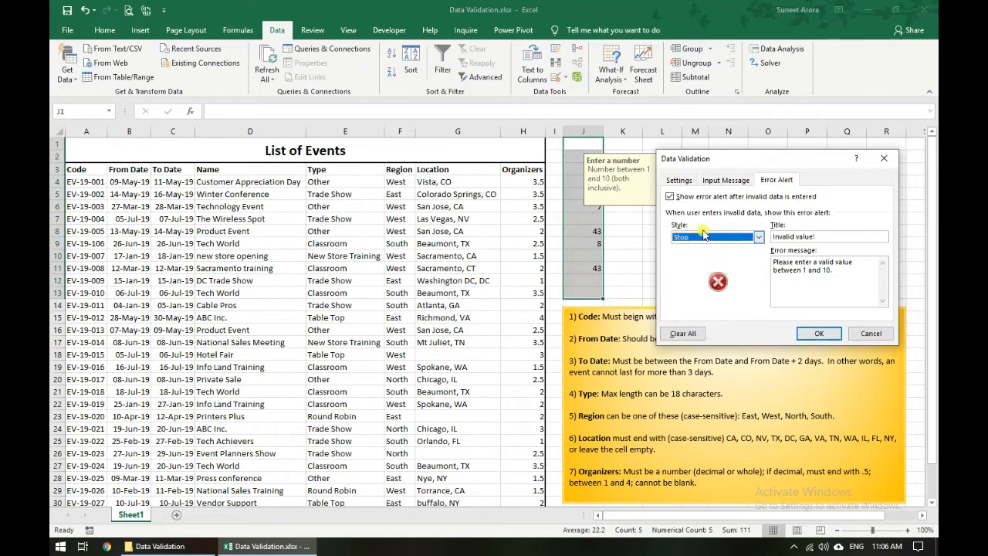
pyautogui.click(819, 332)
# Step: Circle the invalid data on the sheet
pyautogui.click(585, 145)
pyautogui.click(593, 229)
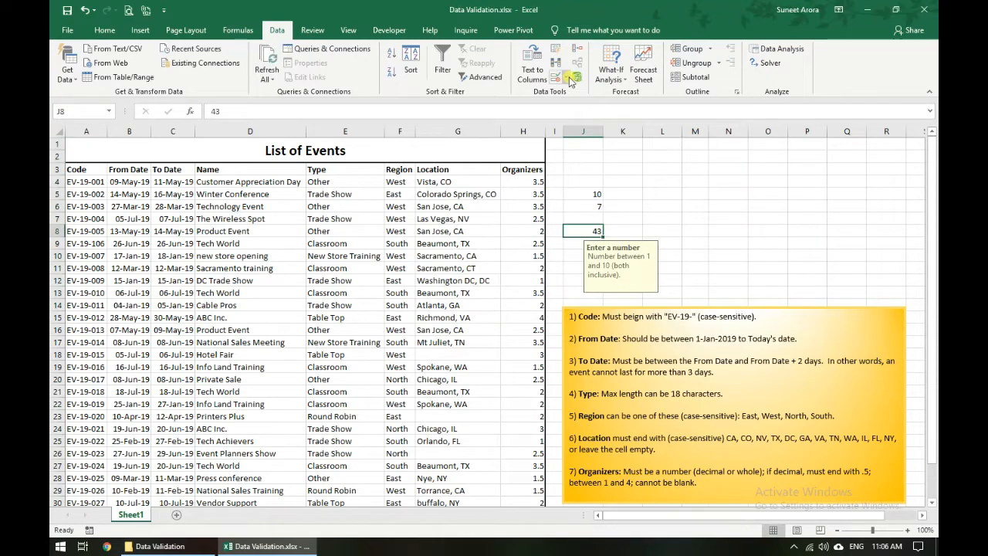
pyautogui.click(572, 80)
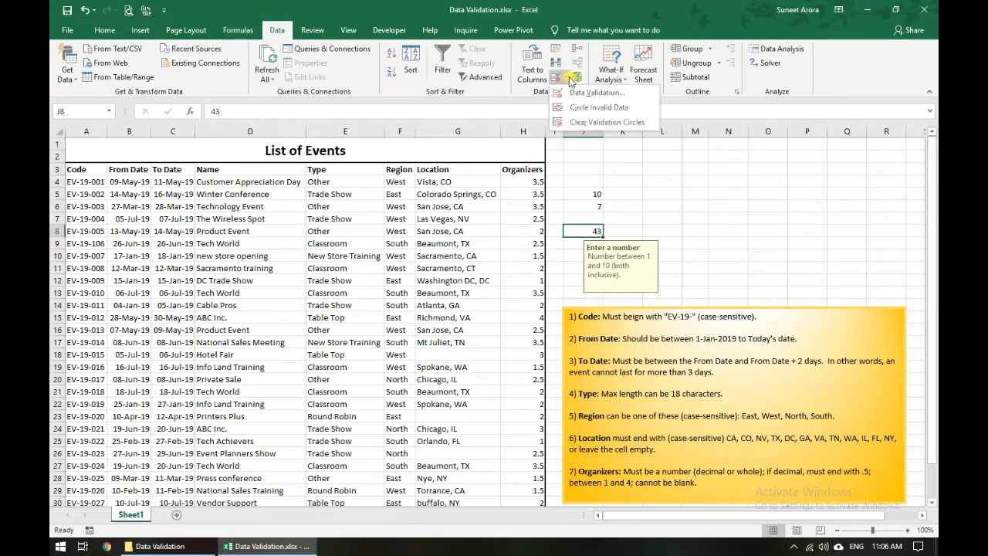
pyautogui.click(642, 108)
pyautogui.click(661, 205)
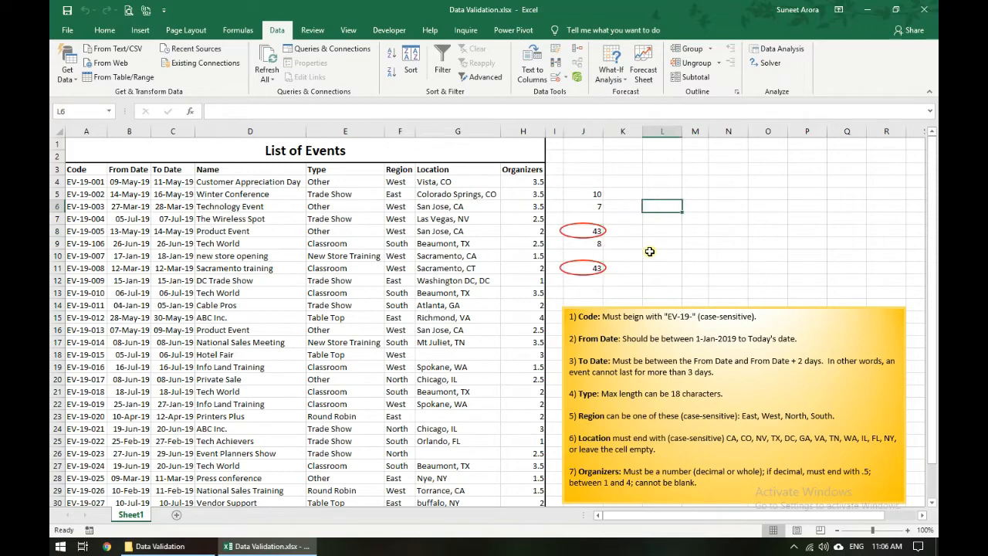
# Step: Replace the circled invalid values with 5 in cell J8 and 2 in cell J11
pyautogui.click(572, 231)
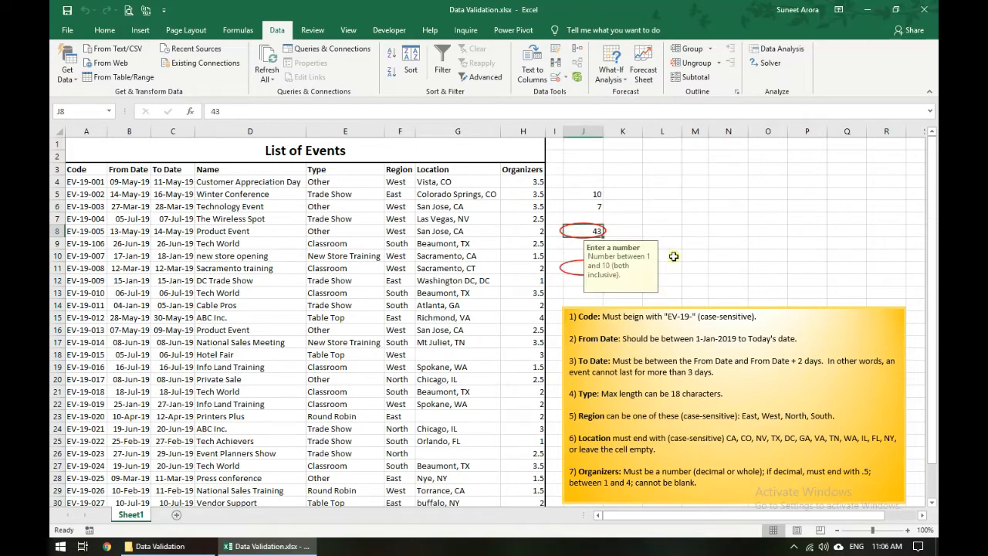
pyautogui.write('5')
pyautogui.press('Return')
pyautogui.press('Return')
pyautogui.press('Return')
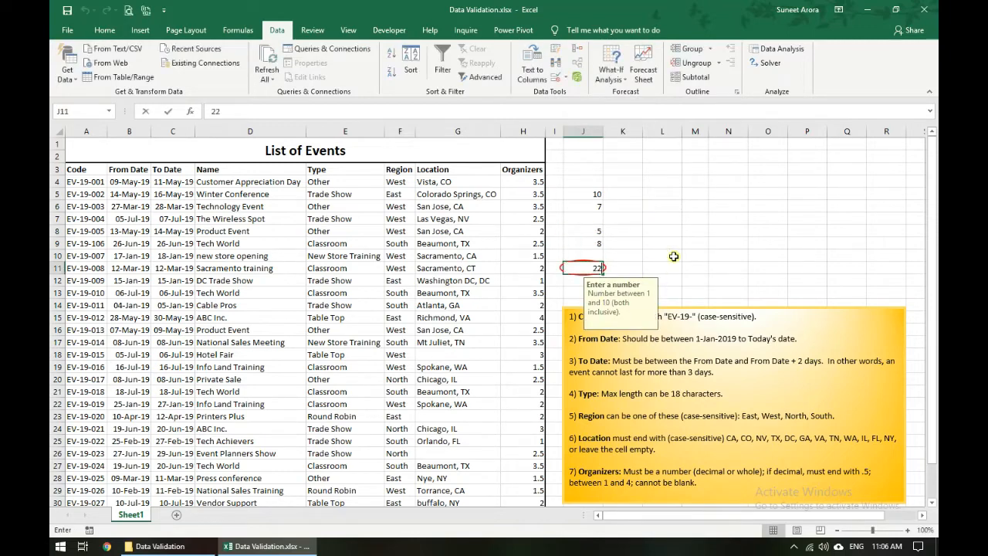
pyautogui.write('2')
pyautogui.press('Return')
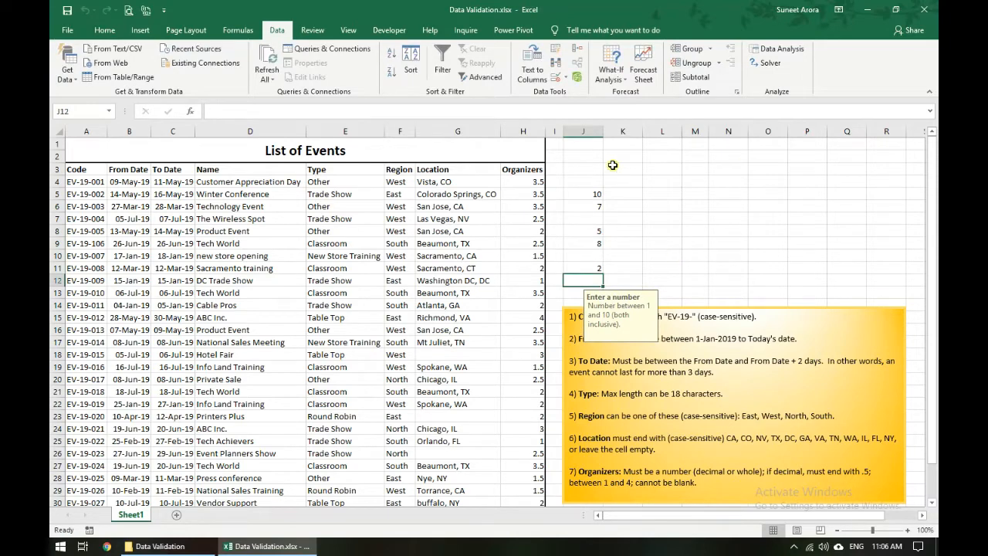
# Step: Clear all data validation settings from cells J1:J13 and delete the values in that range
pyautogui.moveTo(591, 142); pyautogui.dragTo(585, 290)
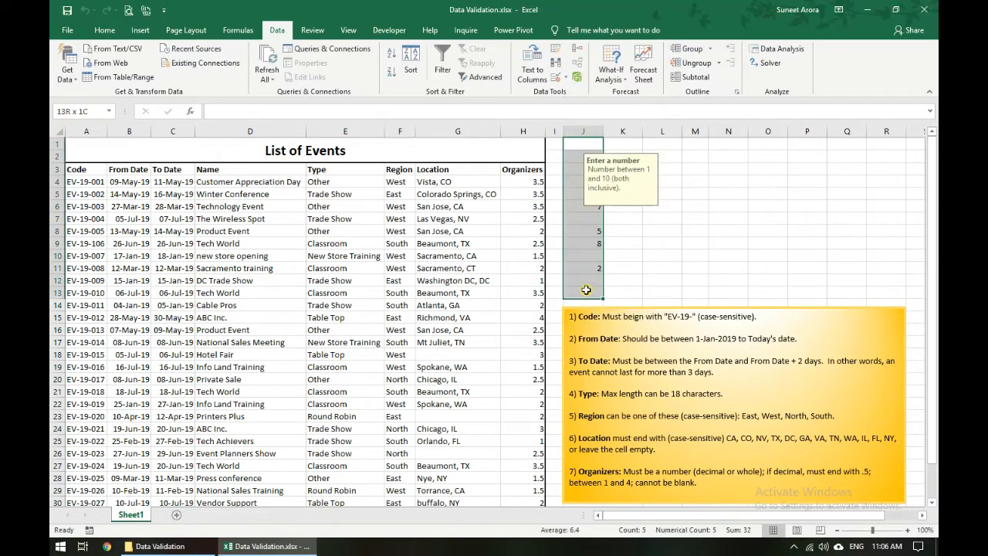
pyautogui.click(555, 77)
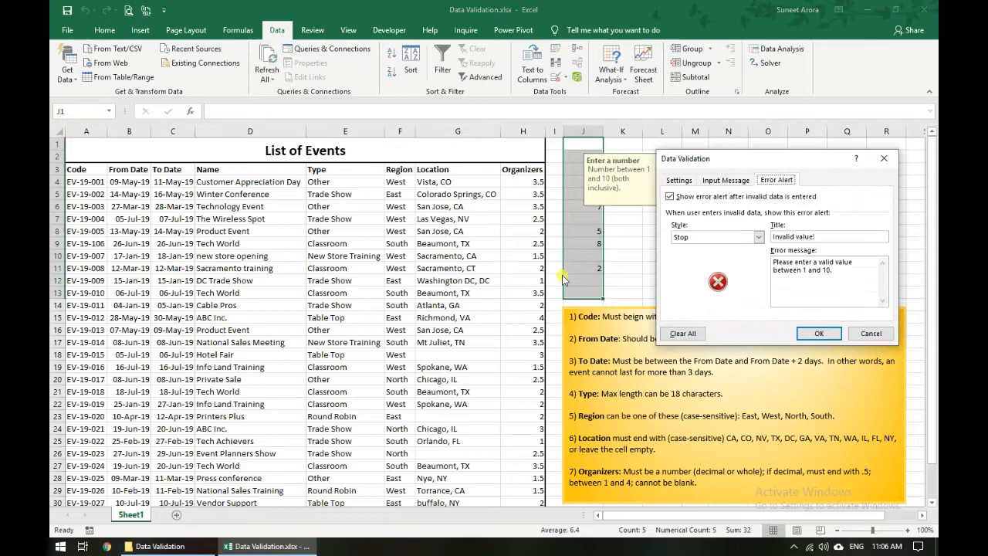
pyautogui.click(683, 334)
pyautogui.click(678, 181)
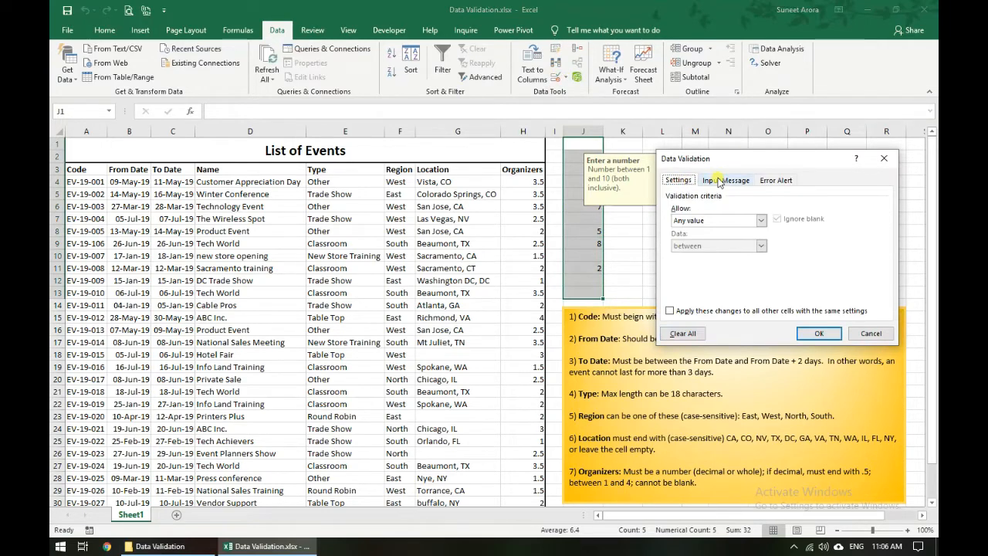
pyautogui.click(722, 181)
pyautogui.click(775, 179)
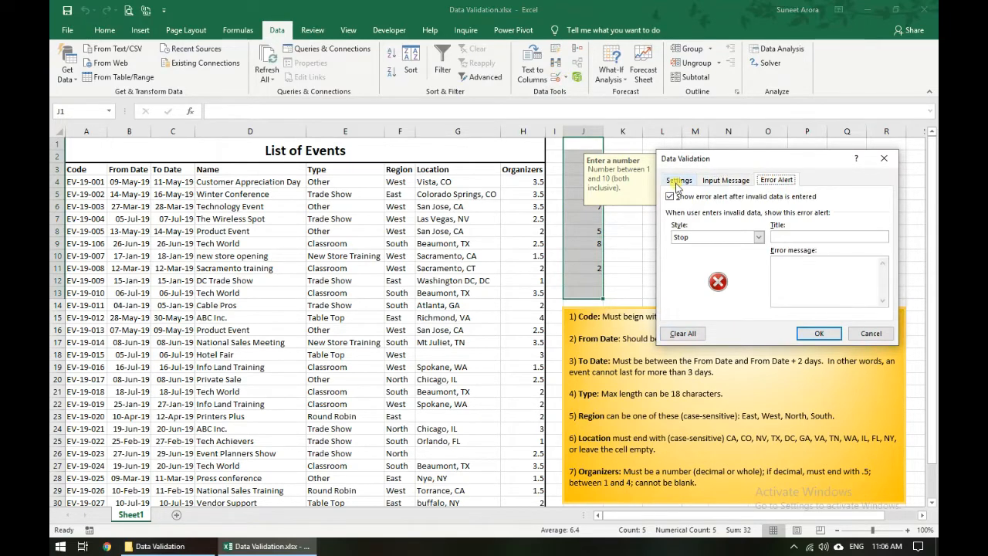
pyautogui.click(677, 182)
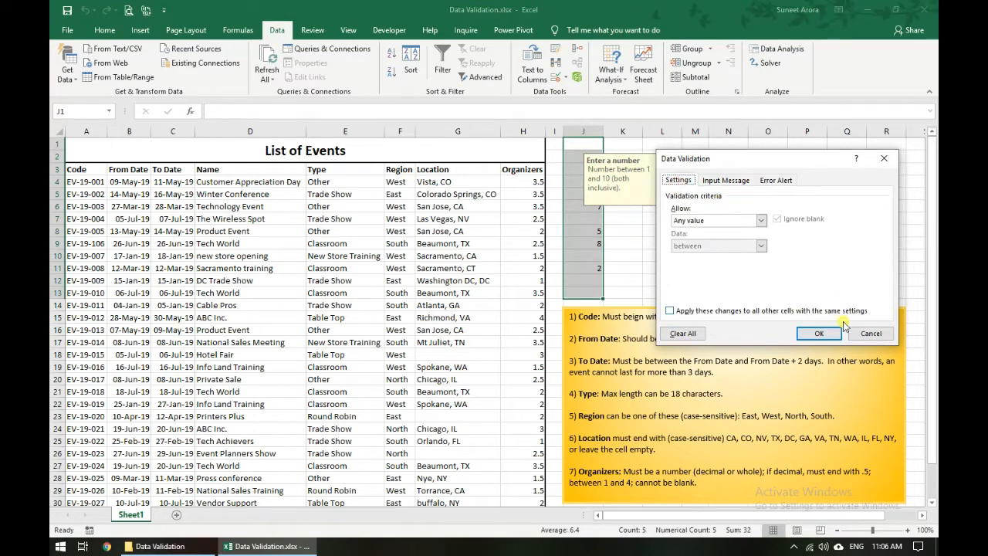
pyautogui.click(821, 334)
pyautogui.click(594, 190)
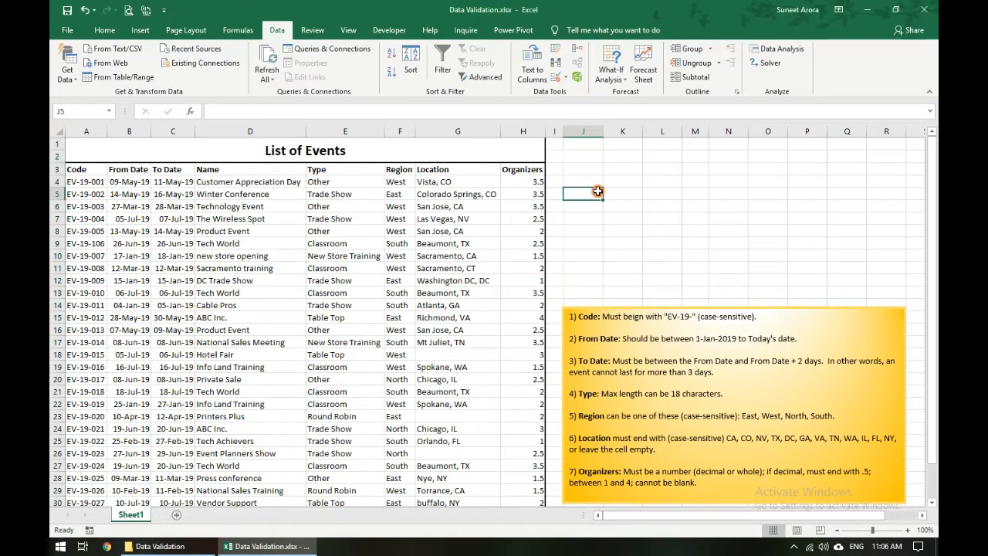
pyautogui.click(580, 145)
# Step: Open data validation for the Code cells A4:A31 and set the allowed values to Custom
pyautogui.click(849, 319)
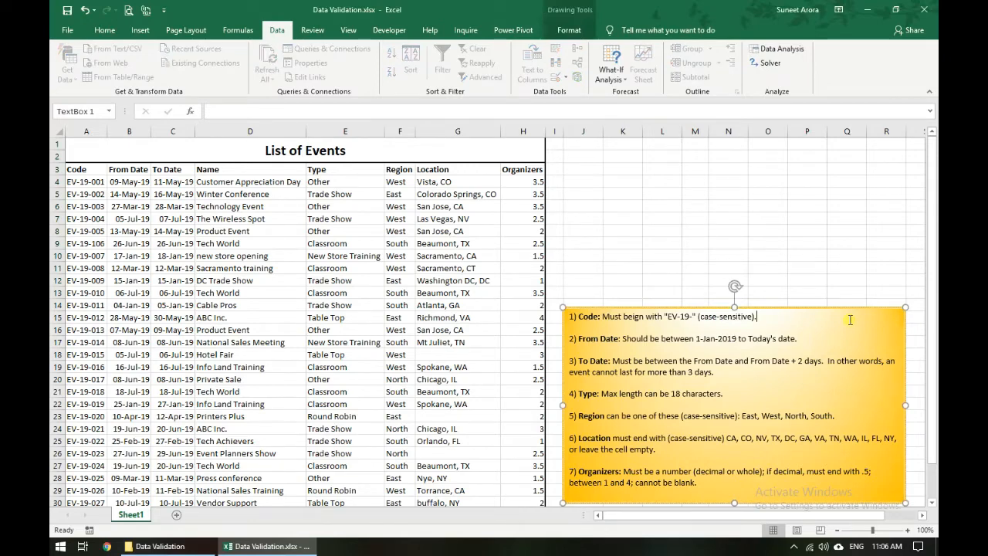
pyautogui.moveTo(667, 316); pyautogui.dragTo(695, 316)
pyautogui.click(83, 182)
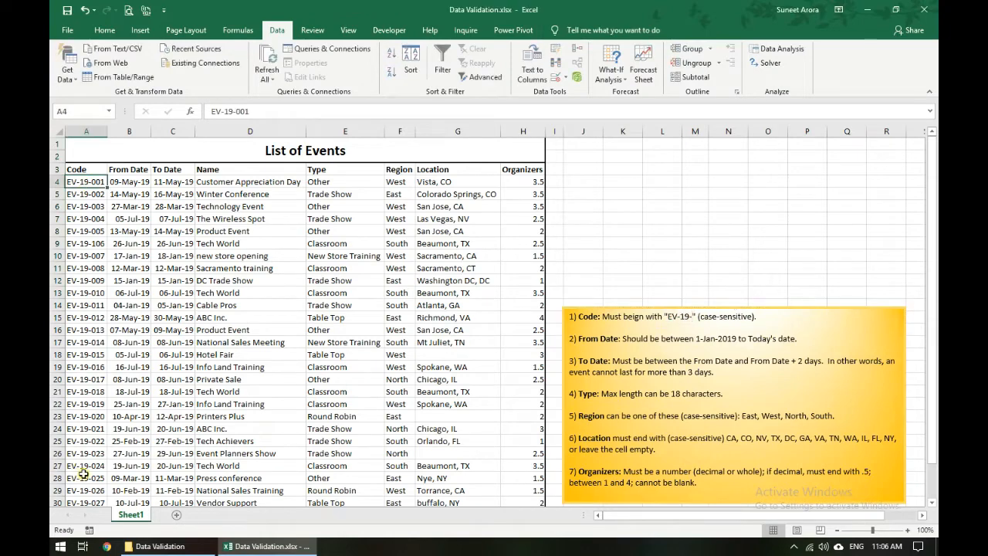
pyautogui.scroll(-1, 83, 474)
pyautogui.keyDown('shift'); pyautogui.click(85, 476); pyautogui.keyUp('shift')
pyautogui.scroll(1, 85, 312)
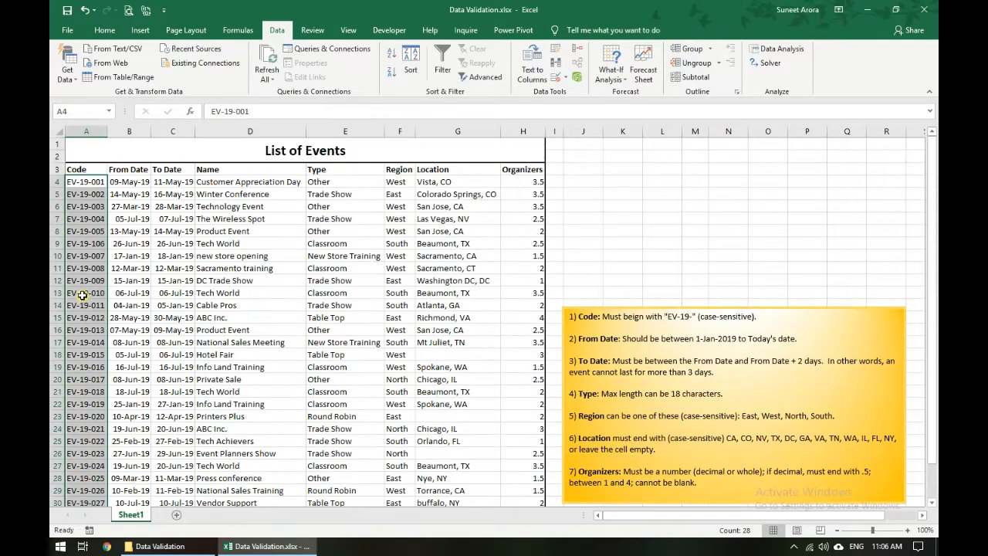
pyautogui.click(558, 78)
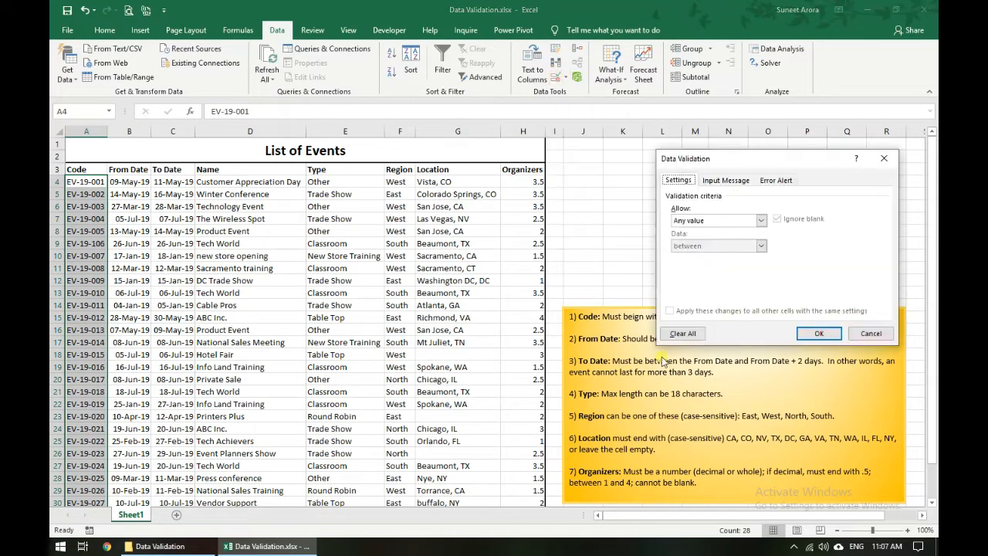
pyautogui.click(692, 222)
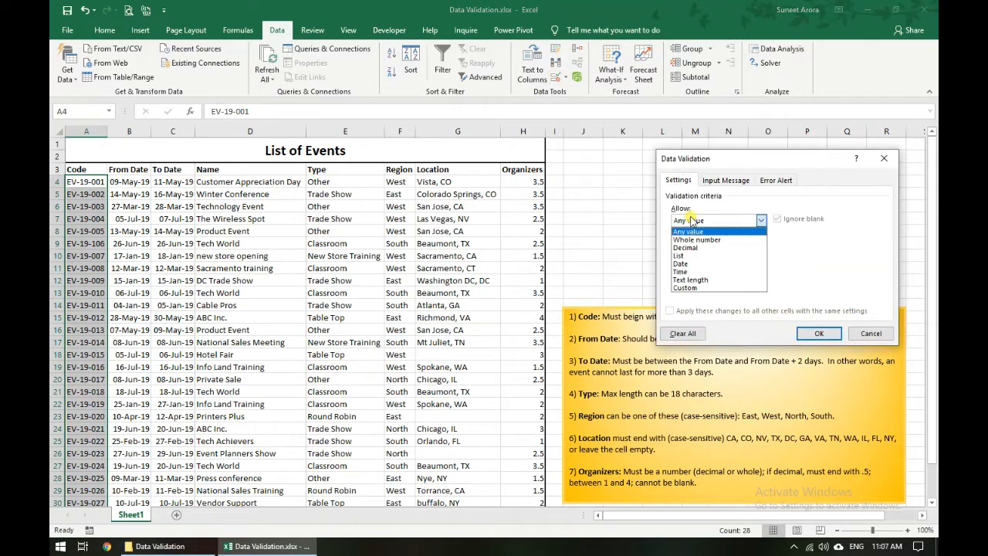
pyautogui.click(711, 287)
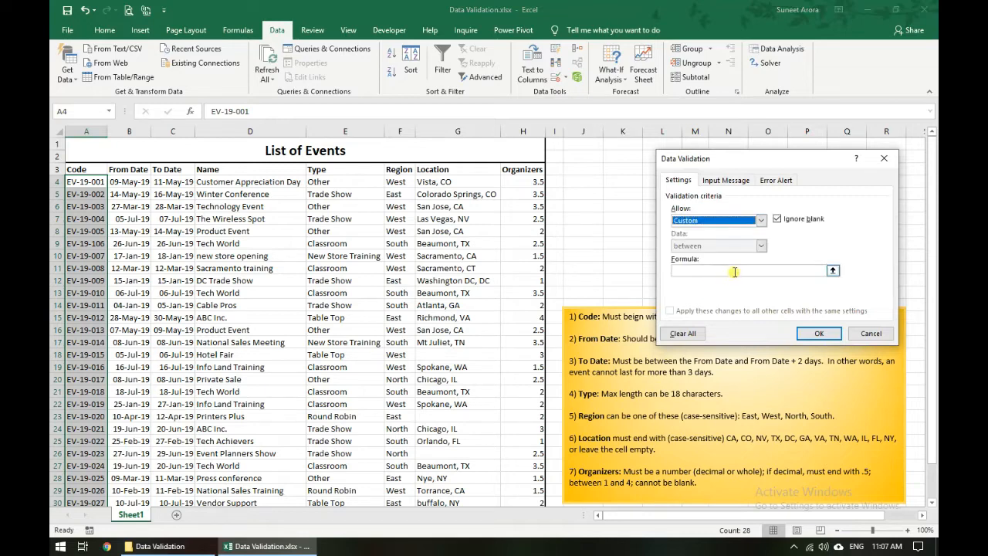
pyautogui.moveTo(753, 158); pyautogui.dragTo(650, 69)
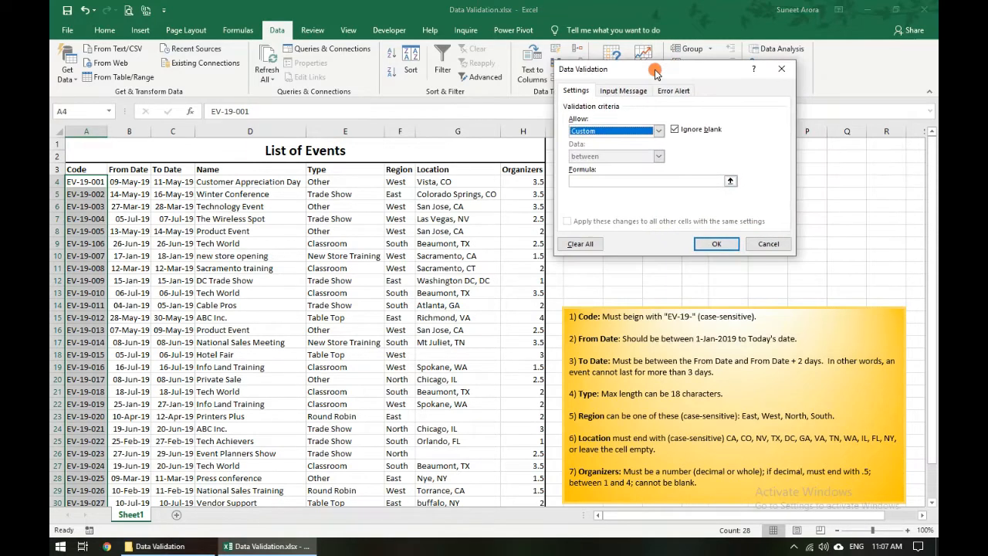
pyautogui.click(661, 132)
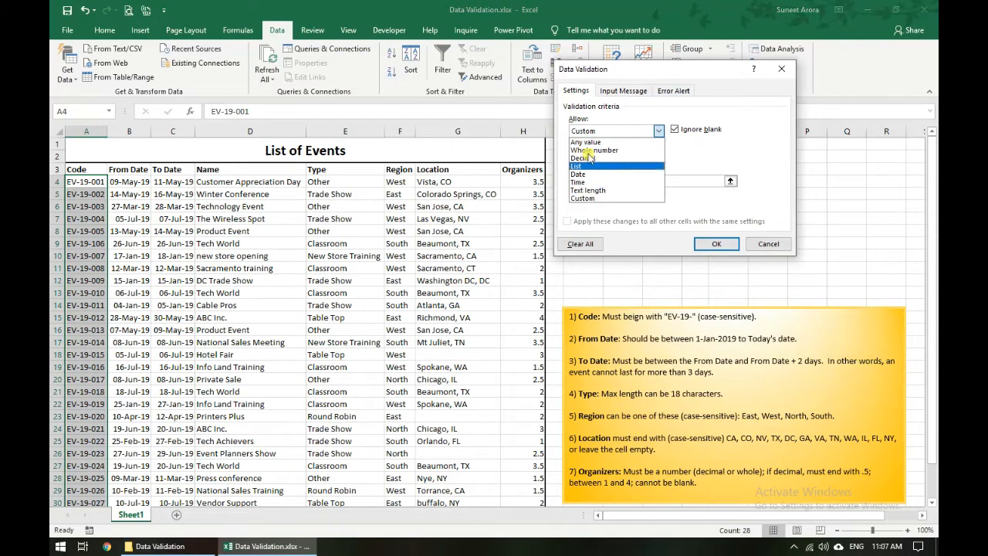
pyautogui.click(606, 200)
# Step: Enter the validation formula =left(A4,6)="EV-19-" for the selected Code cells and apply the rule
pyautogui.click(672, 183)
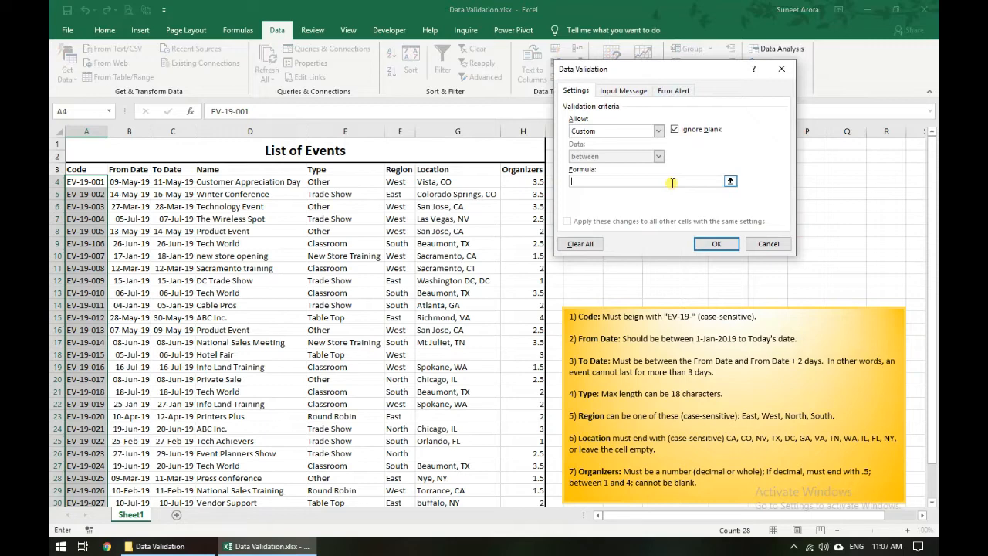
pyautogui.write('=left(')
pyautogui.click(89, 182)
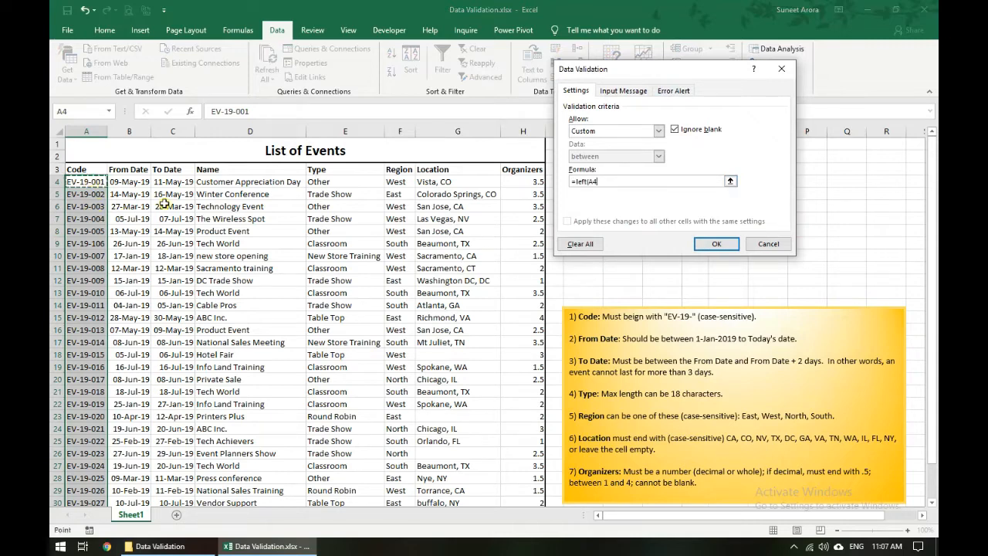
pyautogui.write(')="EV-19-')
pyautogui.click(595, 181)
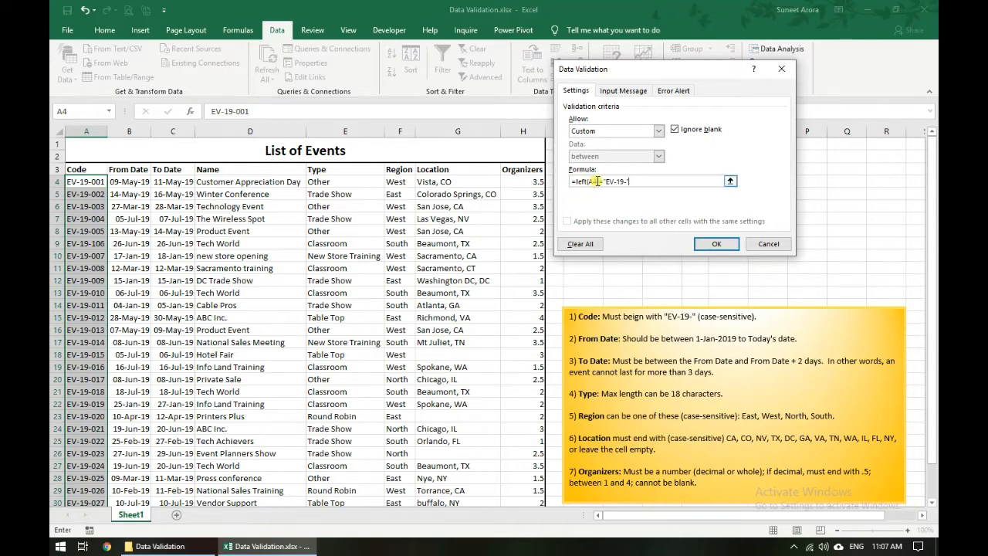
pyautogui.write(',6')
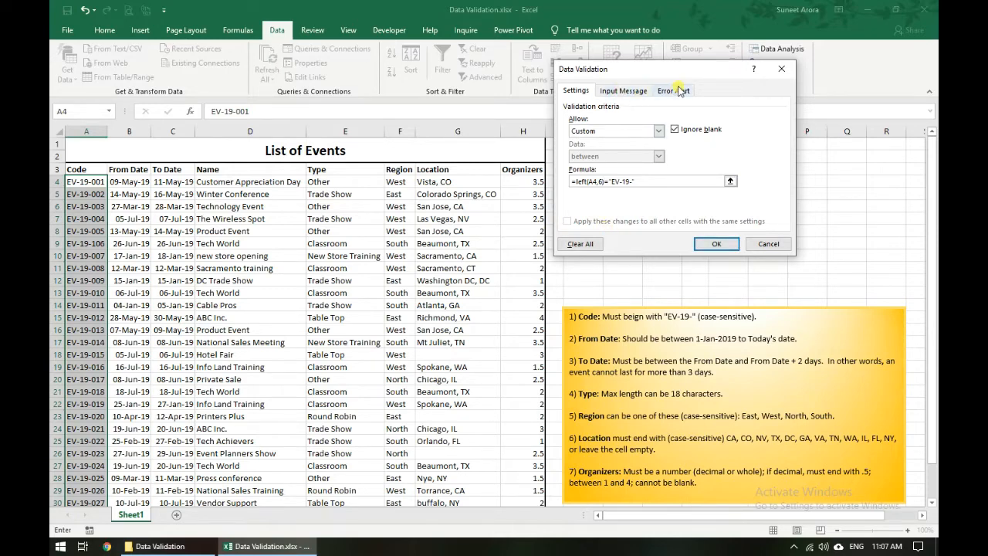
pyautogui.click(716, 244)
# Step: Circle invalid data on the sheet and check the existing entries in the Code column
pyautogui.click(272, 242)
pyautogui.click(91, 193)
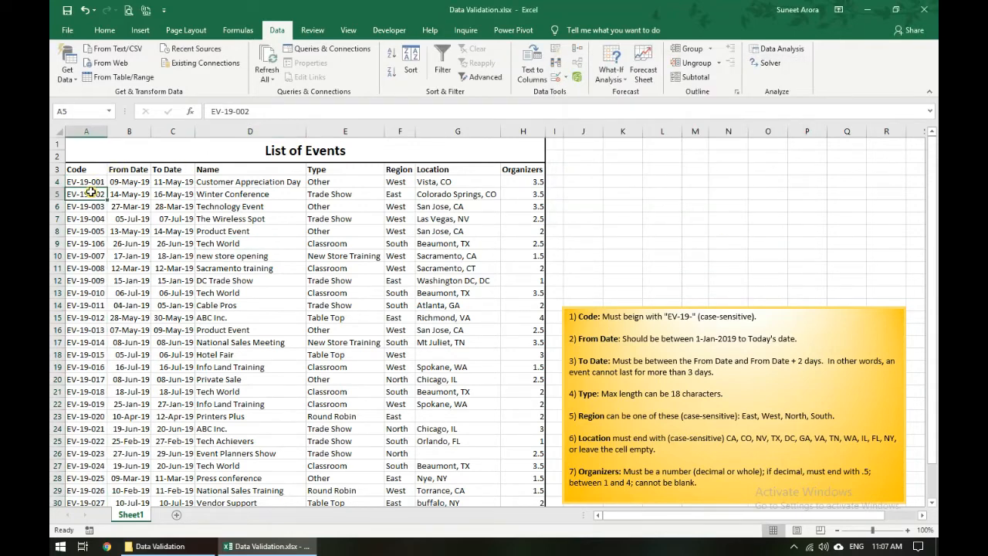
pyautogui.click(564, 79)
pyautogui.click(573, 108)
pyautogui.click(86, 259)
pyautogui.scroll(-1, 73, 313)
pyautogui.scroll(1, 74, 286)
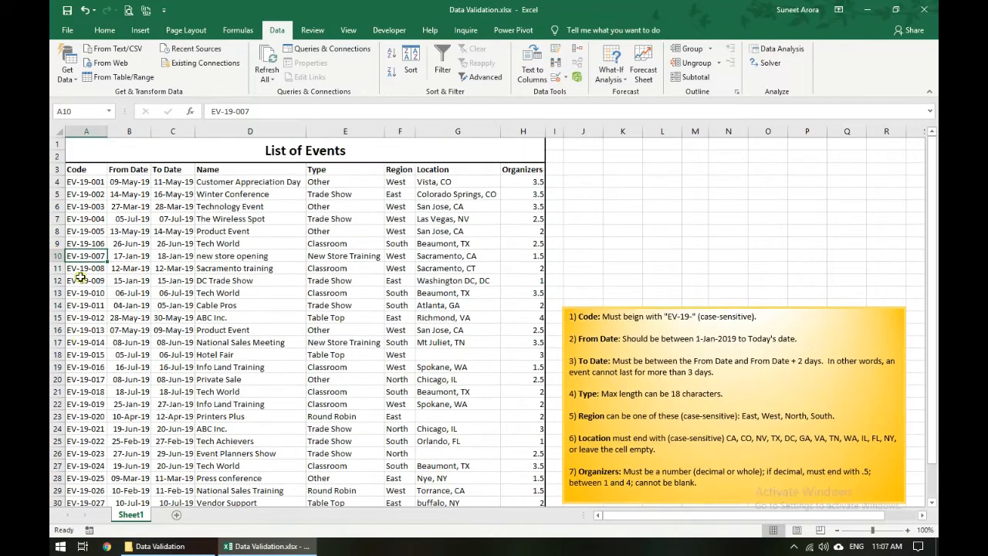
# Step: Try to change the code in cell A6 to EV-13-003, and cancel the entry
pyautogui.click(86, 206)
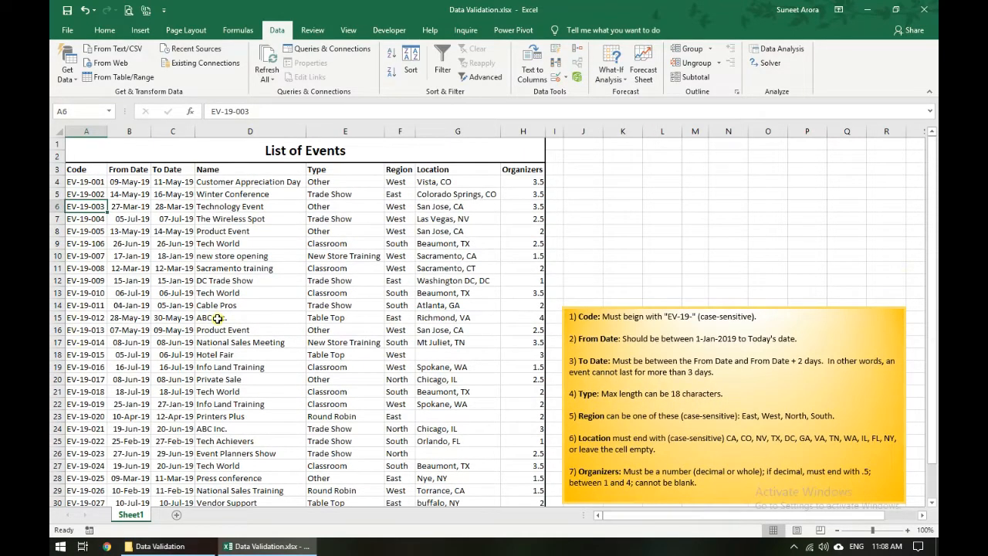
pyautogui.press('F2')
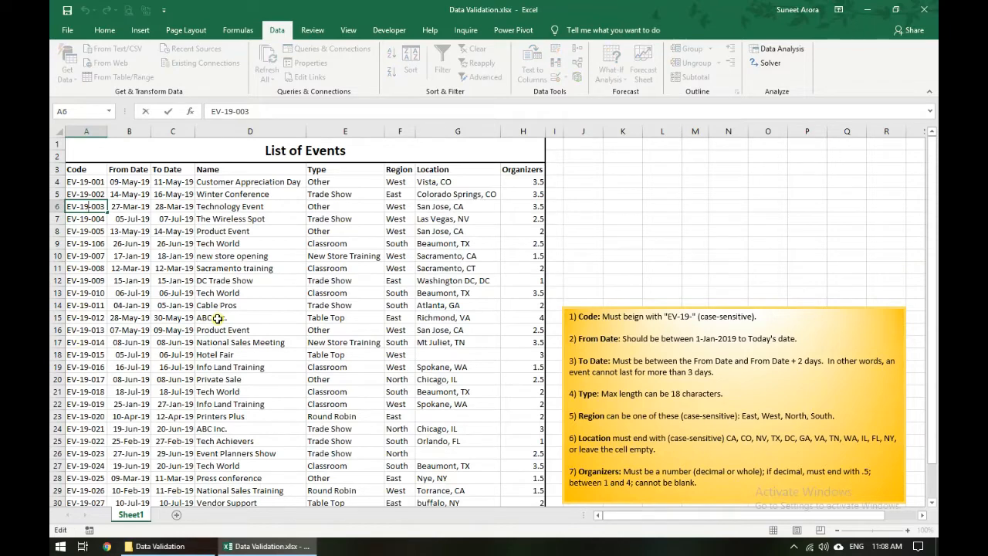
pyautogui.press('Delete')
pyautogui.write('3')
pyautogui.press('Return')
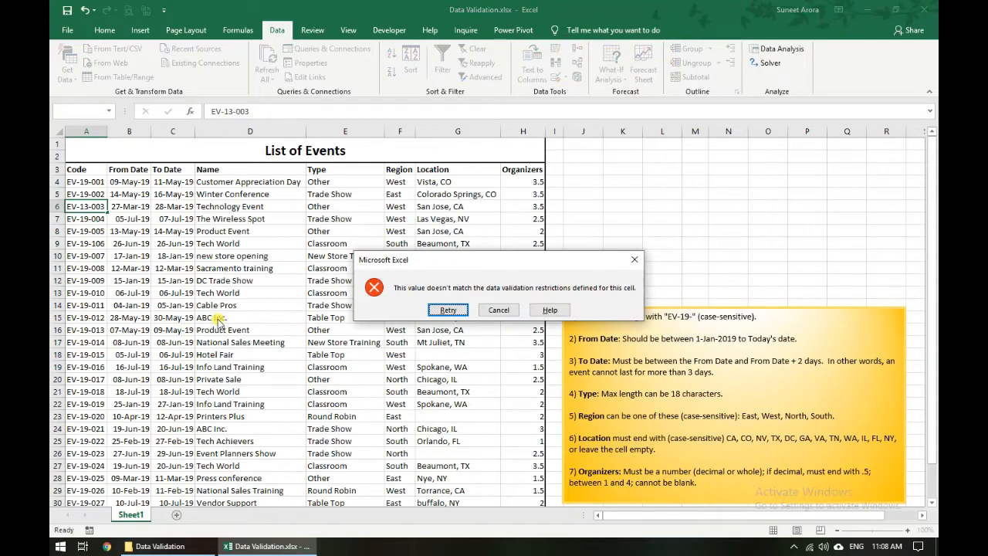
pyautogui.click(499, 309)
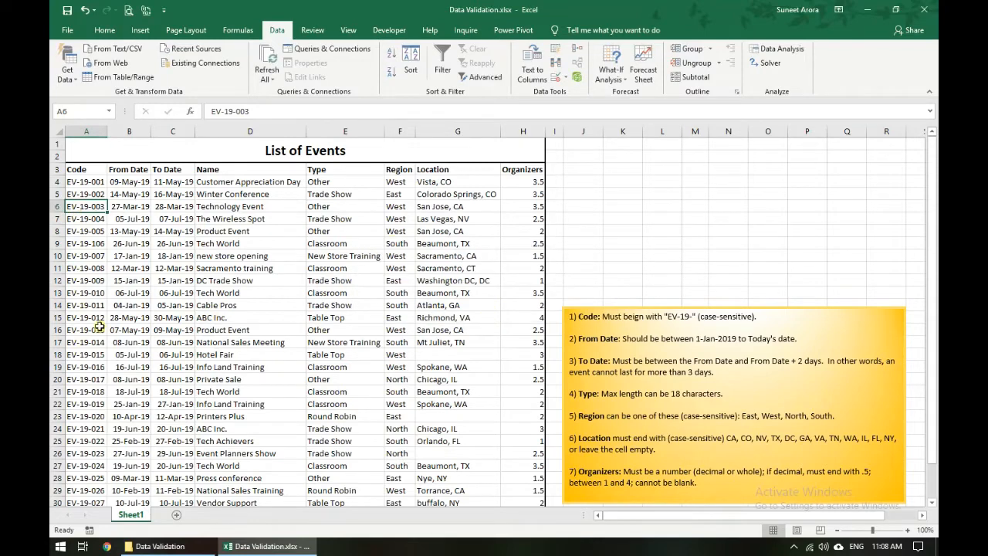
# Step: Try to change the code in cell A16 to TV-19-013, and cancel the entry
pyautogui.click(97, 329)
pyautogui.press('F2')
pyautogui.press('Home')
pyautogui.press('Delete')
pyautogui.write('t')
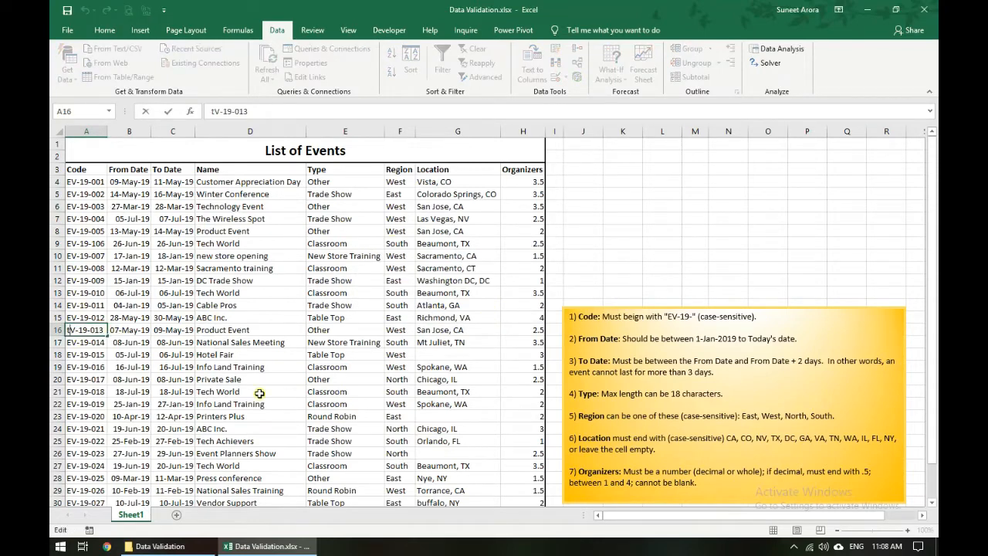
pyautogui.press('BackSpace')
pyautogui.write('T')
pyautogui.press('Return')
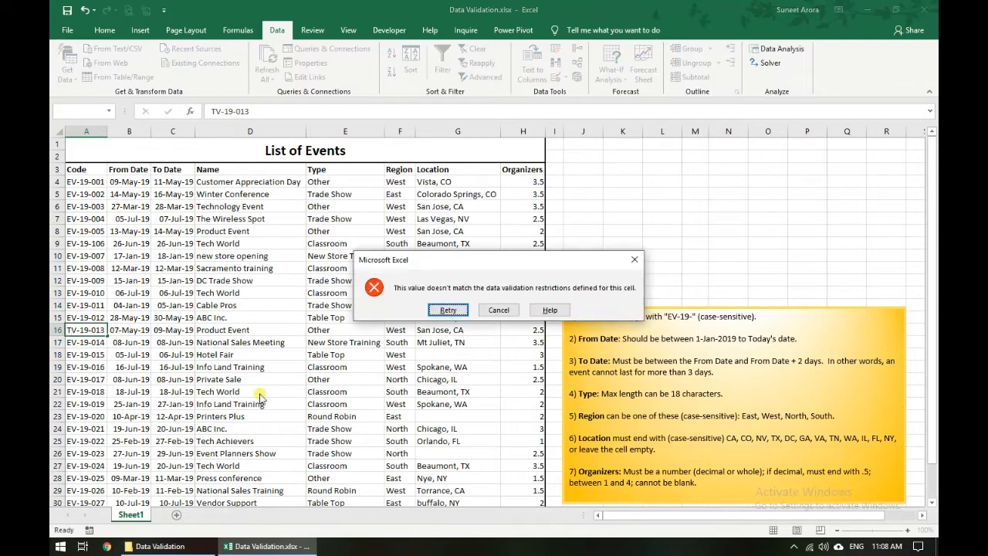
pyautogui.click(509, 312)
# Step: Change the code in cell A16 to eV-19-013 to test the rule's case sensitivity
pyautogui.press('F2')
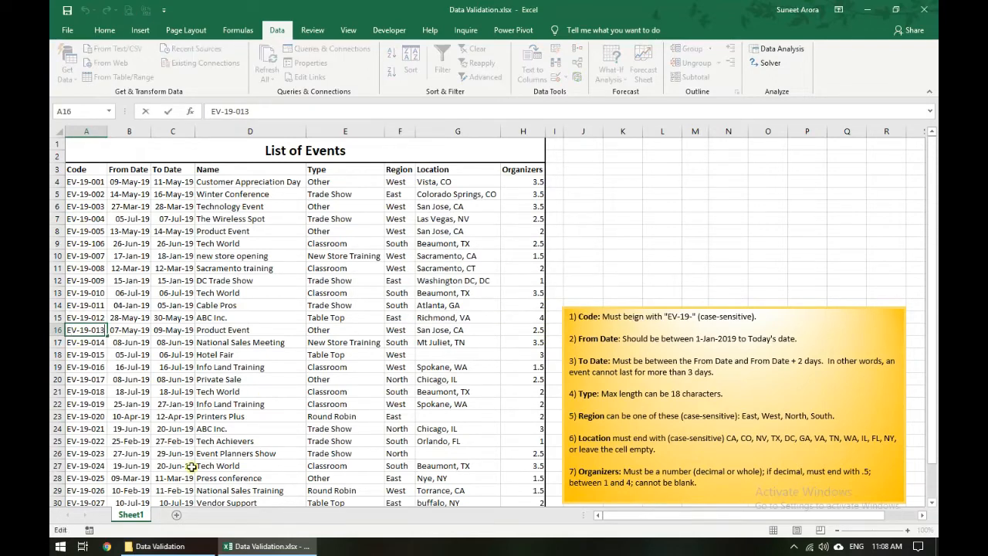
pyautogui.press('Home')
pyautogui.press('Delete')
pyautogui.write('e')
pyautogui.press('Return')
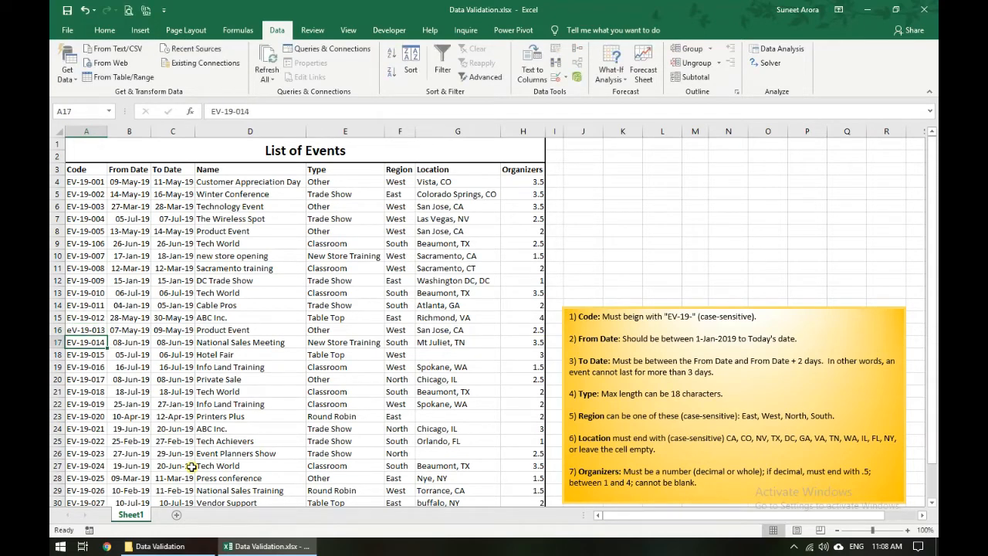
# Step: Restore the code in cell A16 to EV-19-013 with a capital E
pyautogui.press('Up')
pyautogui.press('F2')
pyautogui.press('Home')
pyautogui.press('Delete')
pyautogui.write('E')
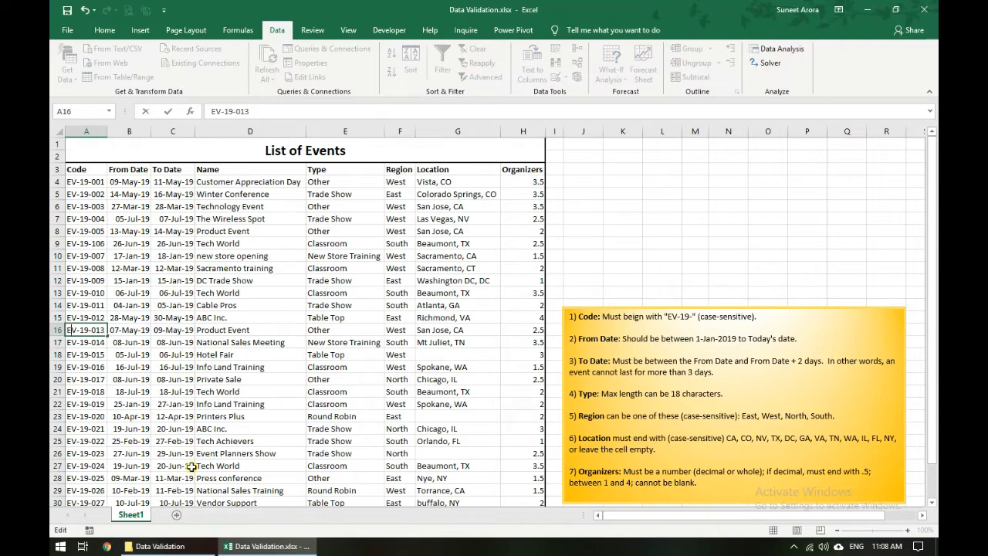
pyautogui.press('Return')
# Step: Change the custom validation formula of Code cells A4:A31 to an EXACT comparison of LEFT(A4,6) with "EV-19-"
pyautogui.hotkey('ctrl', 'Home')
pyautogui.press('Down')
pyautogui.press('Down')
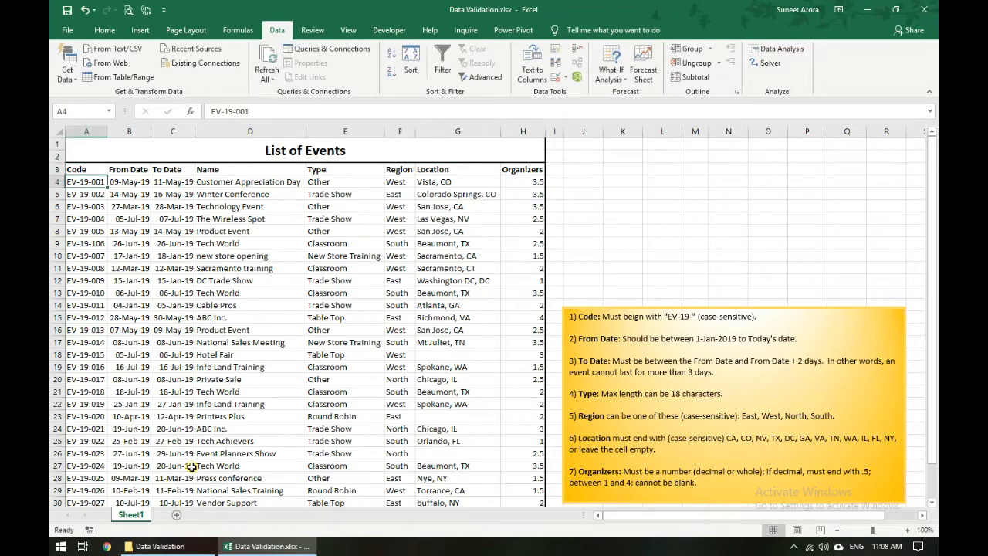
pyautogui.hotkey('ctrl', 'shift', 'Down')
pyautogui.scroll(1, 433, 197)
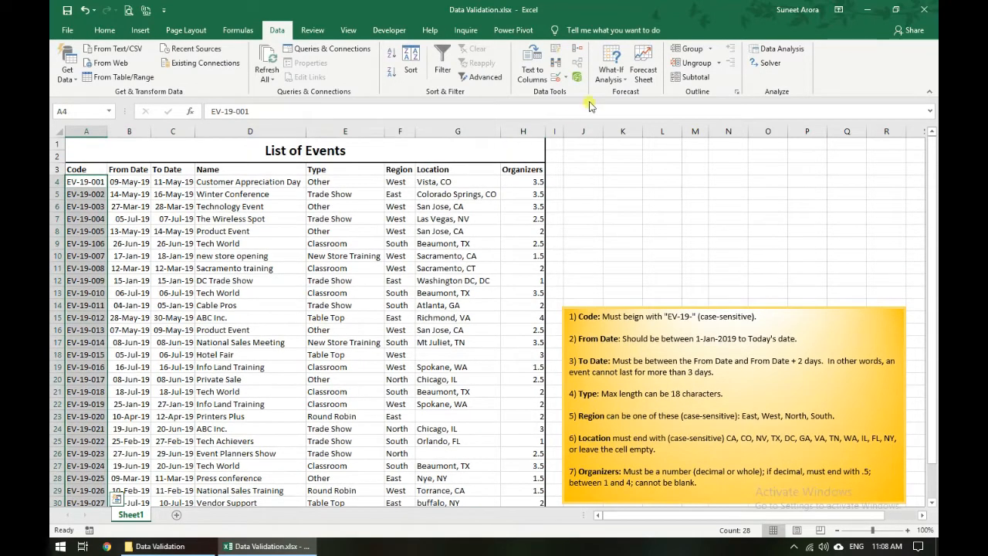
pyautogui.click(555, 77)
pyautogui.scroll(-1, 617, 214)
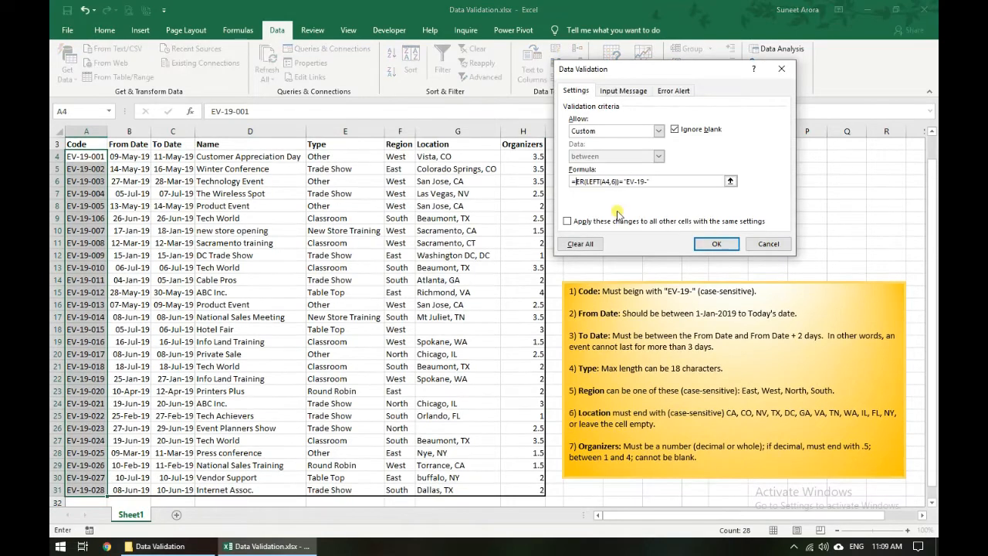
pyautogui.press('Delete')
pyautogui.press('Delete')
pyautogui.write('EXACT(')
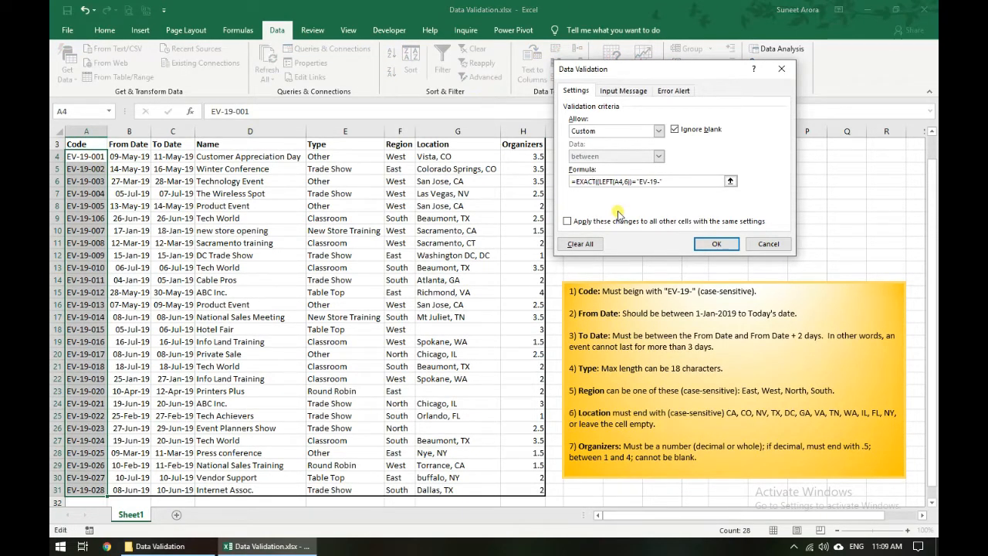
pyautogui.write(')')
pyautogui.press('Delete')
pyautogui.write(',')
pyautogui.click(714, 244)
# Step: Try to change the code in cell A10 to eV-19-007, and cancel the entry
pyautogui.click(86, 230)
pyautogui.write('eV-19-007')
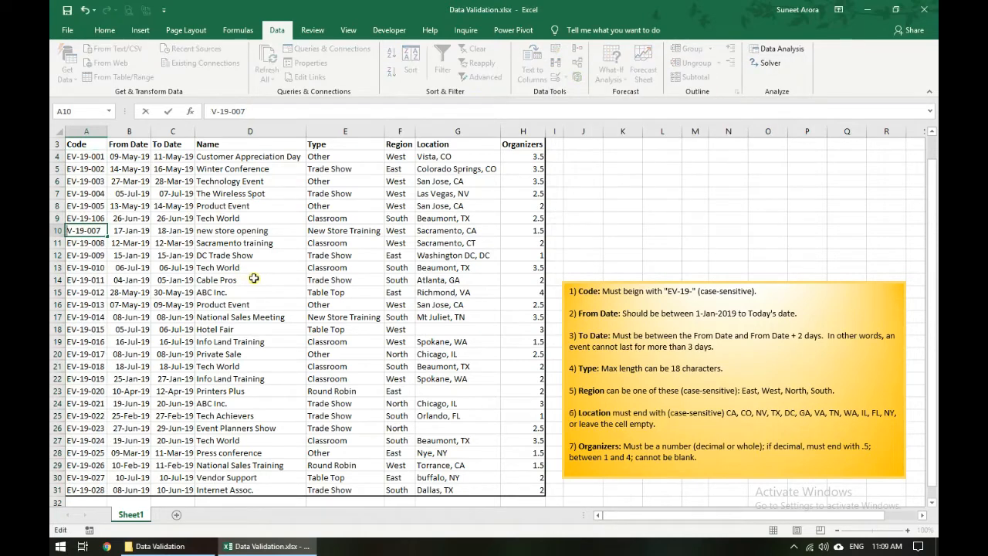
pyautogui.press('Return')
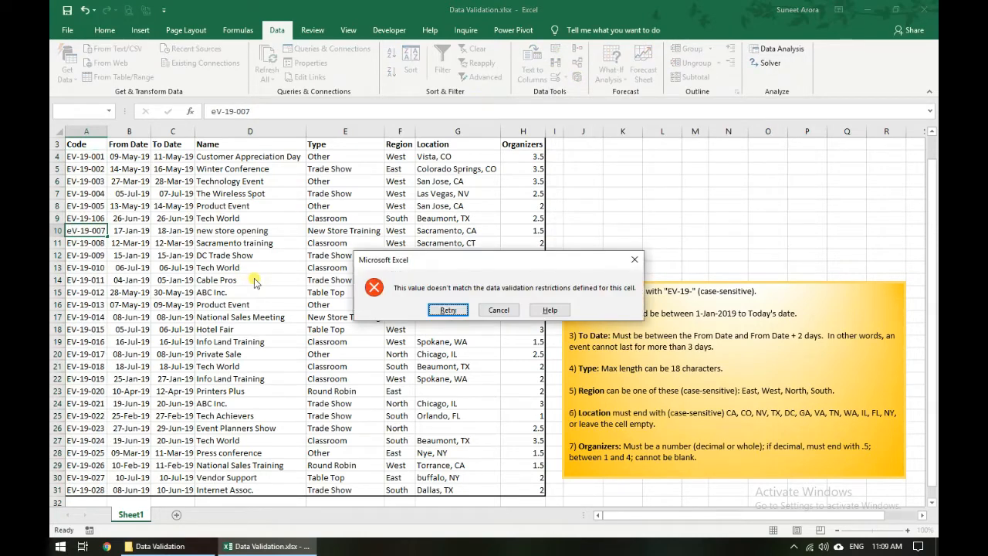
pyautogui.press('Tab')
pyautogui.press('Return')
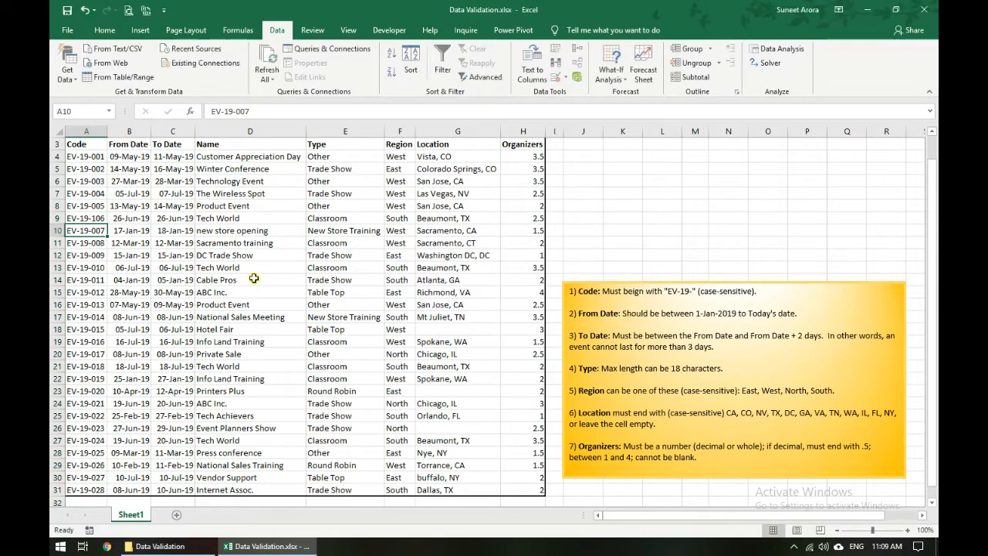
# Step: Try to change the code in cell A10 to DV-19-007, and retry the entry with EV-19-007
pyautogui.press('F2')
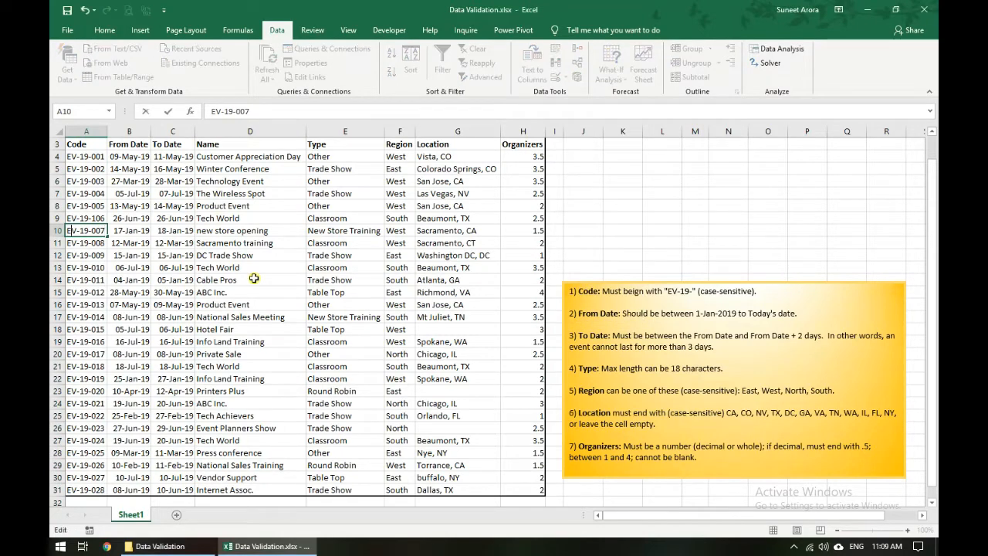
pyautogui.press('Home')
pyautogui.press('Delete')
pyautogui.write('D')
pyautogui.press('Return')
pyautogui.press('Return')
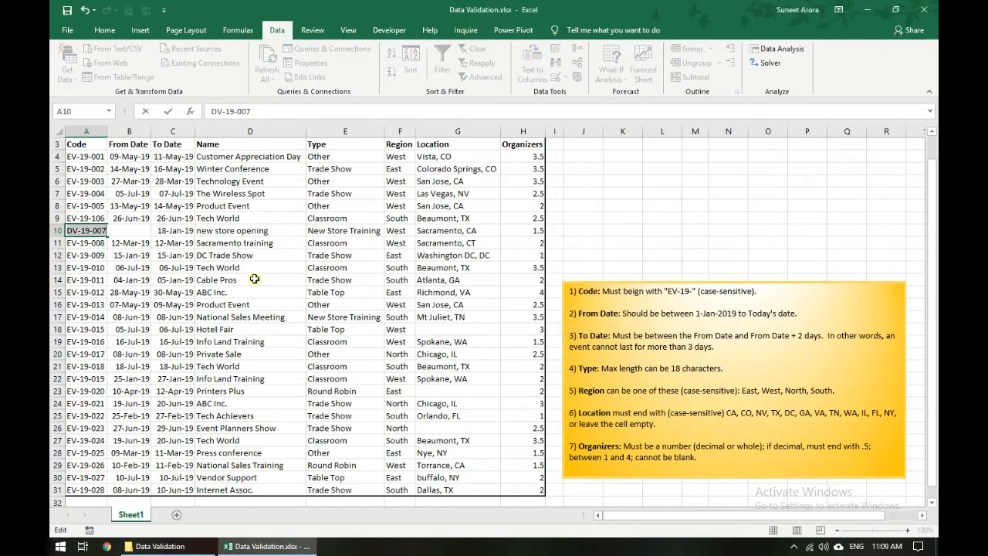
pyautogui.press('Home')
pyautogui.press('Delete')
pyautogui.write('E')
pyautogui.press('Return')
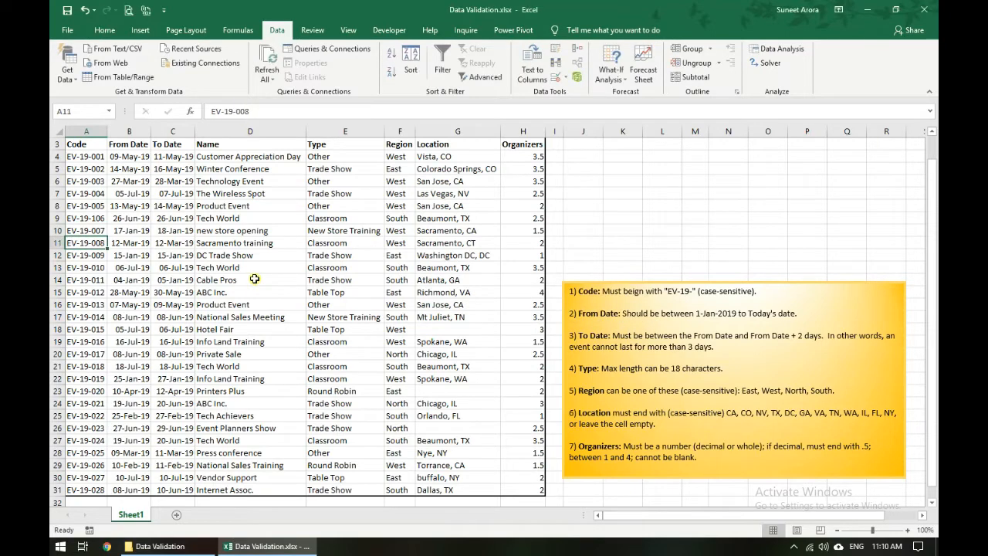
# Step: Restrict the From Date cells B4:B31 with data validation to dates between 1-Jan-2019 and =today()
pyautogui.hotkey('ctrl', 'Home')
pyautogui.press('Down')
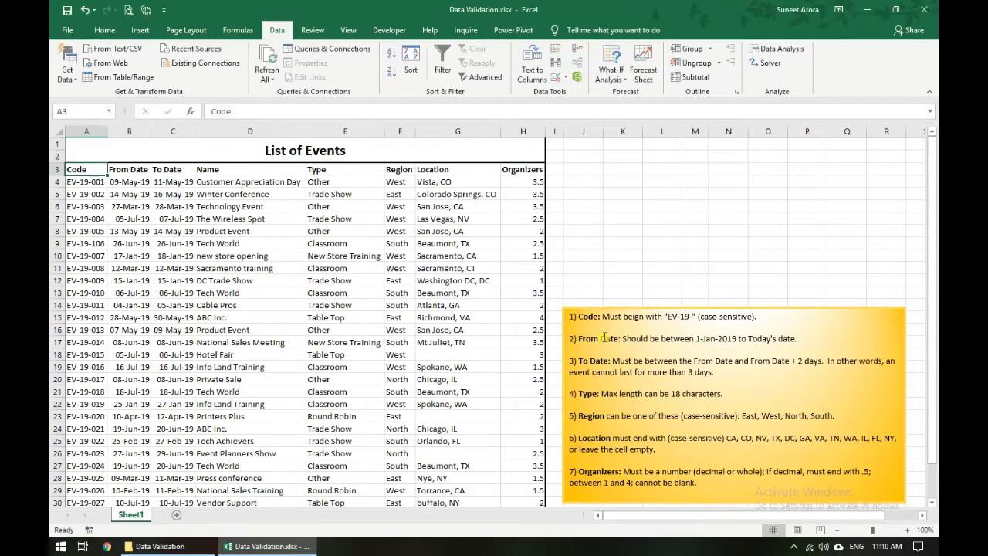
pyautogui.click(134, 183)
pyautogui.scroll(-2, 125, 429)
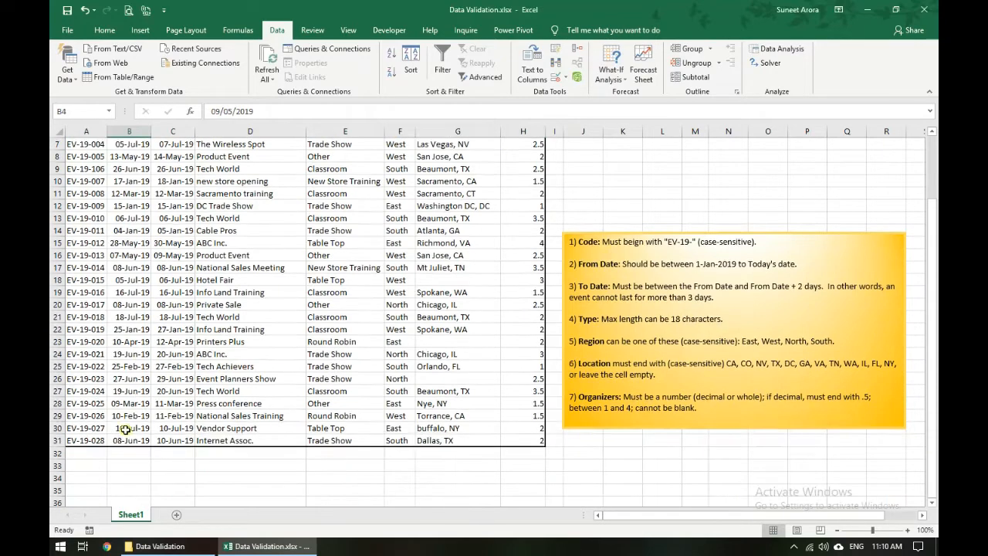
pyautogui.keyDown('shift'); pyautogui.click(125, 440); pyautogui.keyUp('shift')
pyautogui.scroll(2, 125, 440)
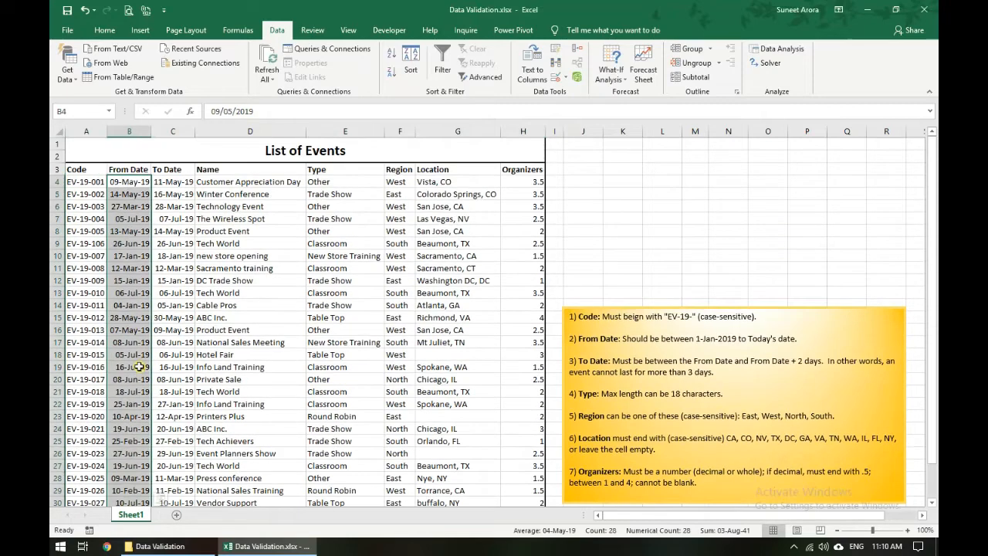
pyautogui.click(554, 77)
pyautogui.click(594, 132)
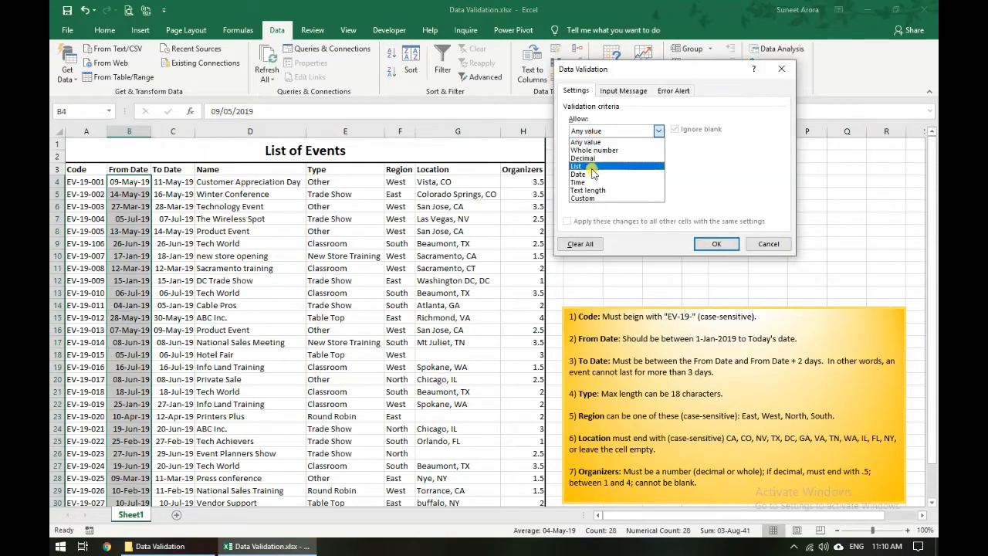
pyautogui.click(592, 174)
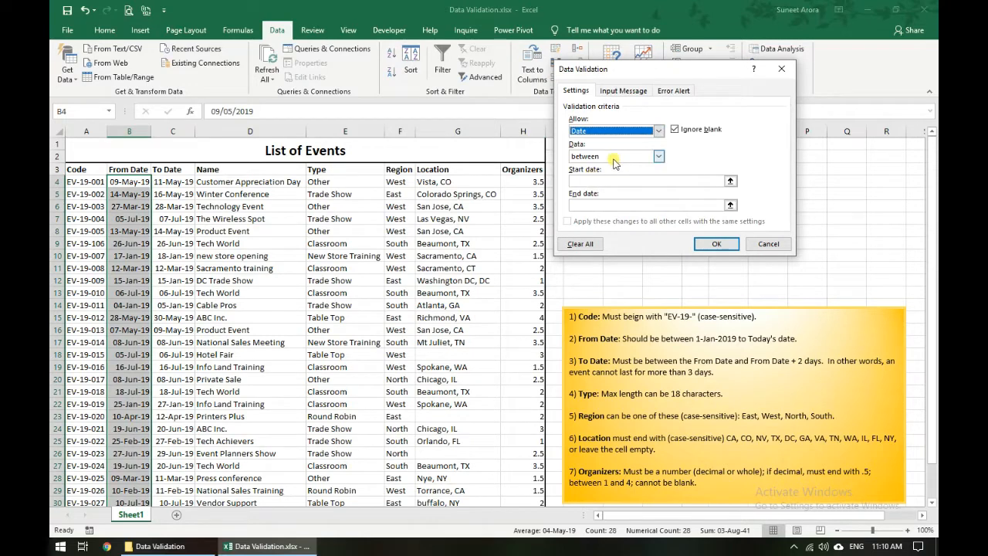
pyautogui.click(621, 182)
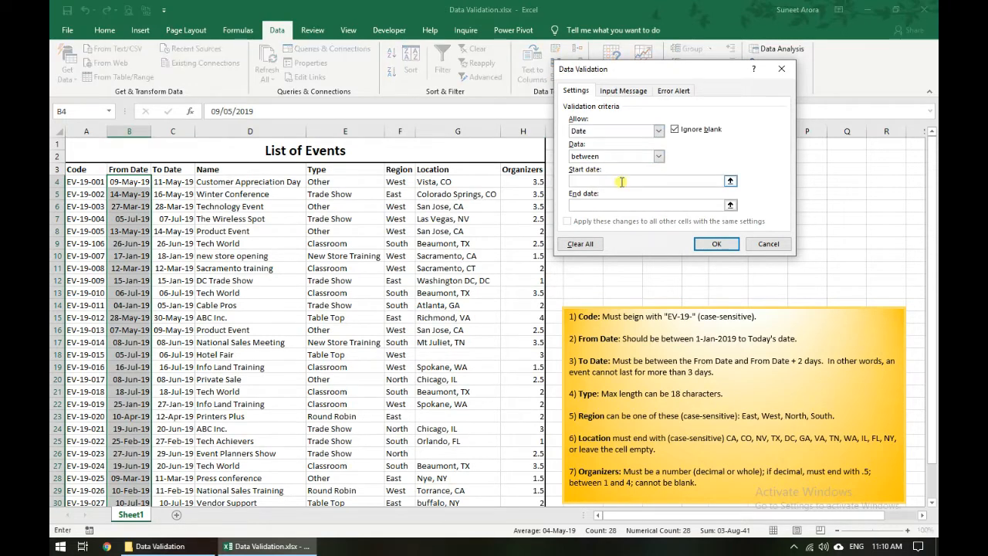
pyautogui.write('1-Jan-2019')
pyautogui.press('Tab')
pyautogui.write('=today()')
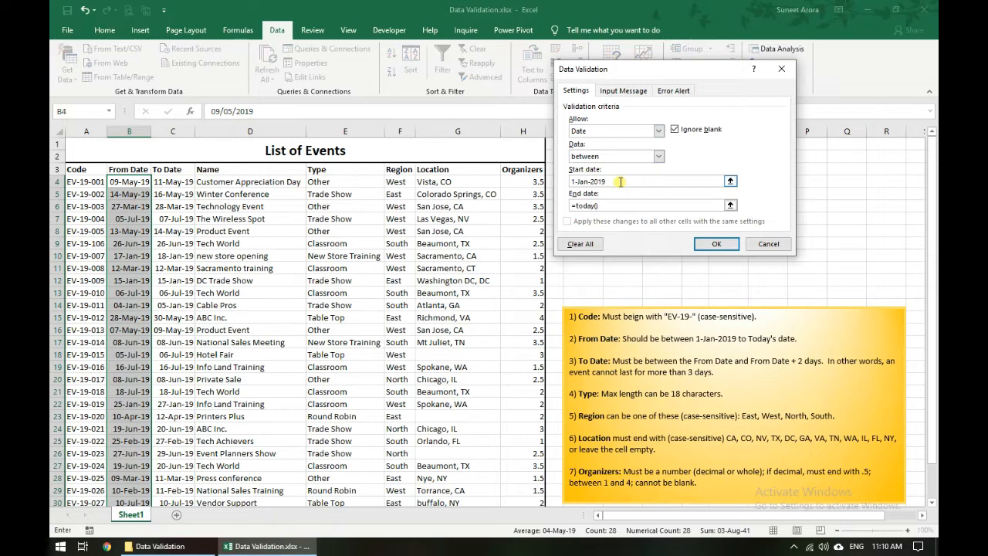
pyautogui.click(730, 244)
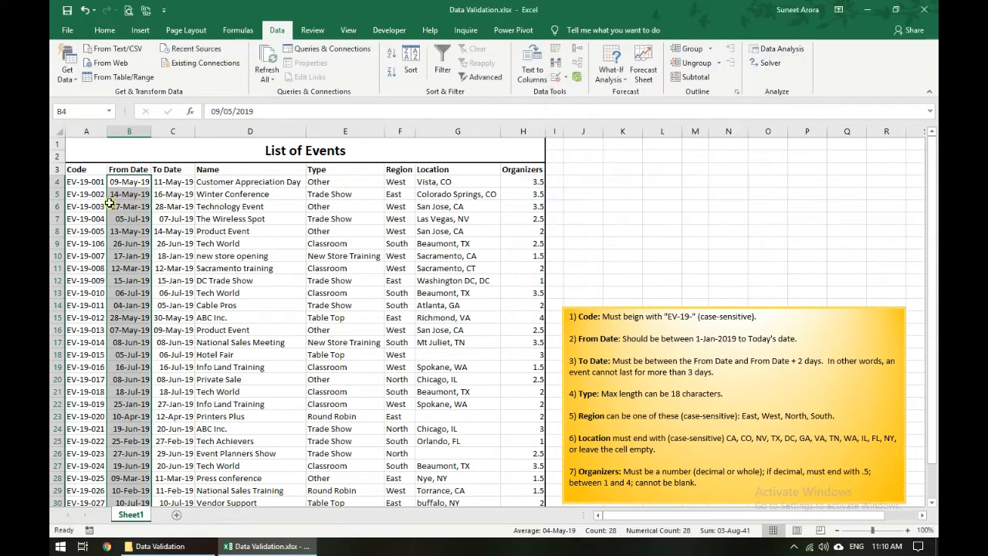
# Step: Try to change the From Date in cell B4 to 09/08/2019, and cancel the entry
pyautogui.click(126, 184)
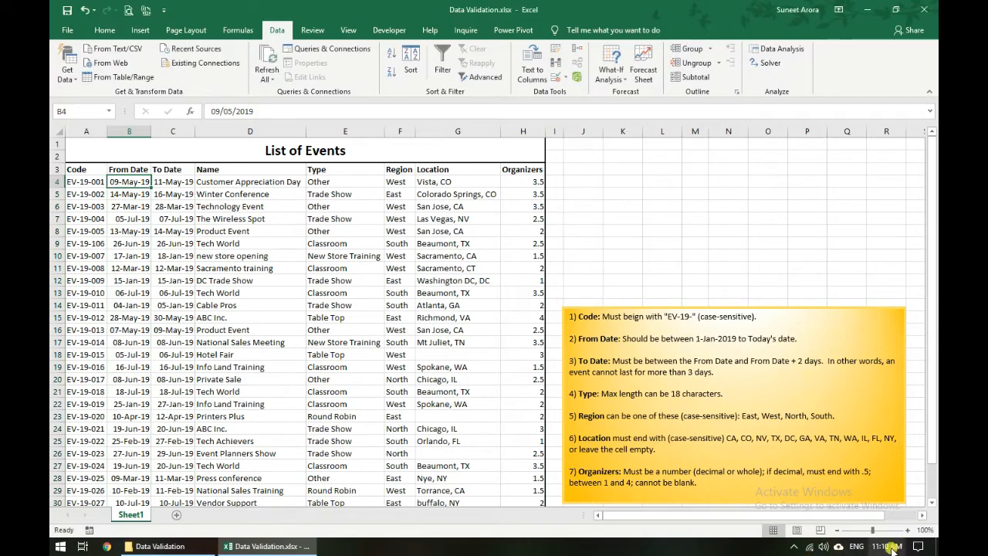
pyautogui.moveTo(891, 548)
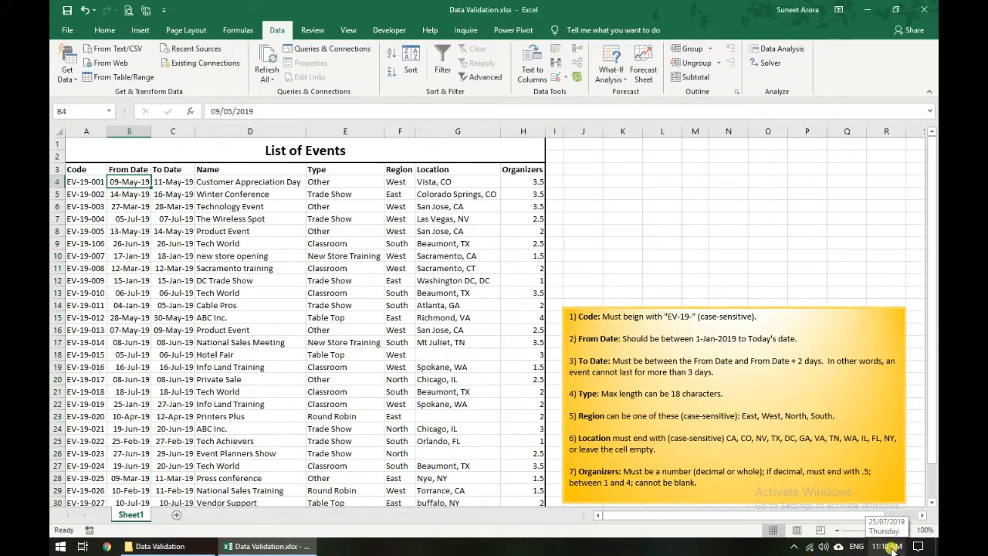
pyautogui.doubleClick(129, 181)
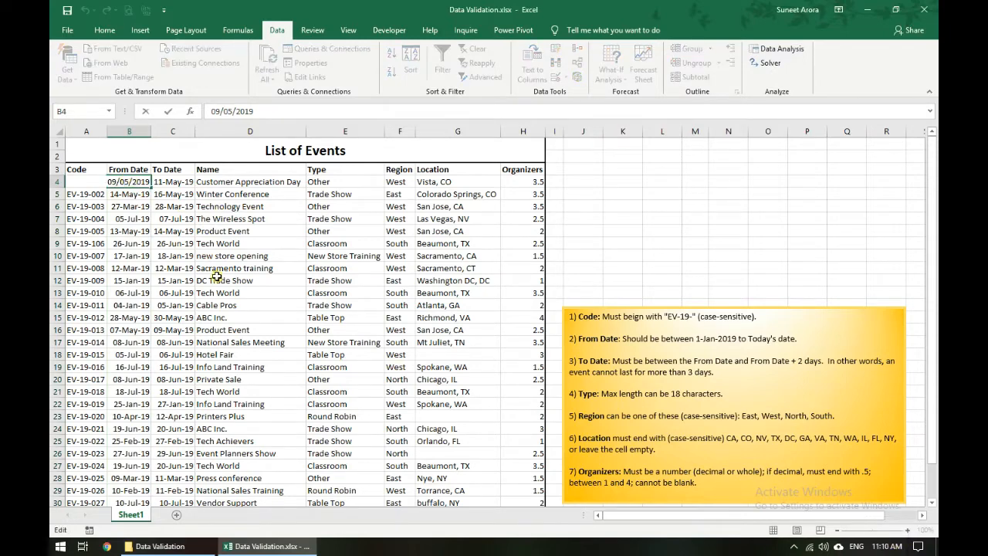
pyautogui.press('Delete')
pyautogui.write('8')
pyautogui.press('Return')
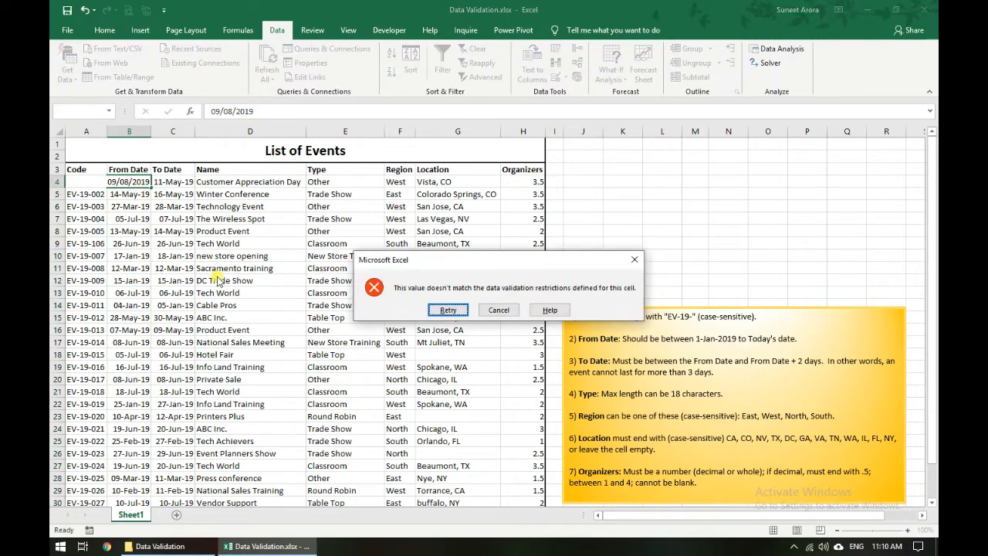
pyautogui.press('Tab')
pyautogui.press('Return')
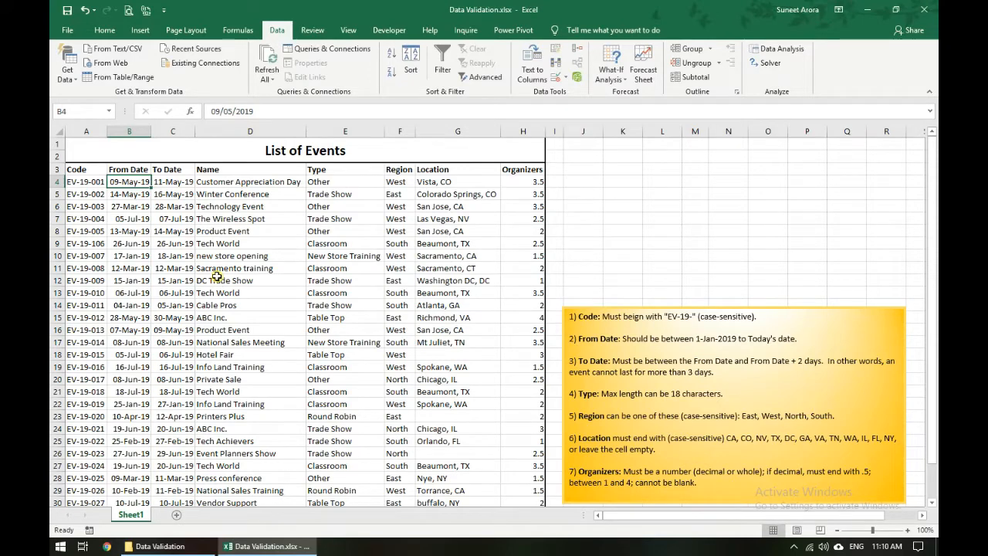
# Step: Try to change the From Date in cell B4 to 13/12/2018
pyautogui.press('F2')
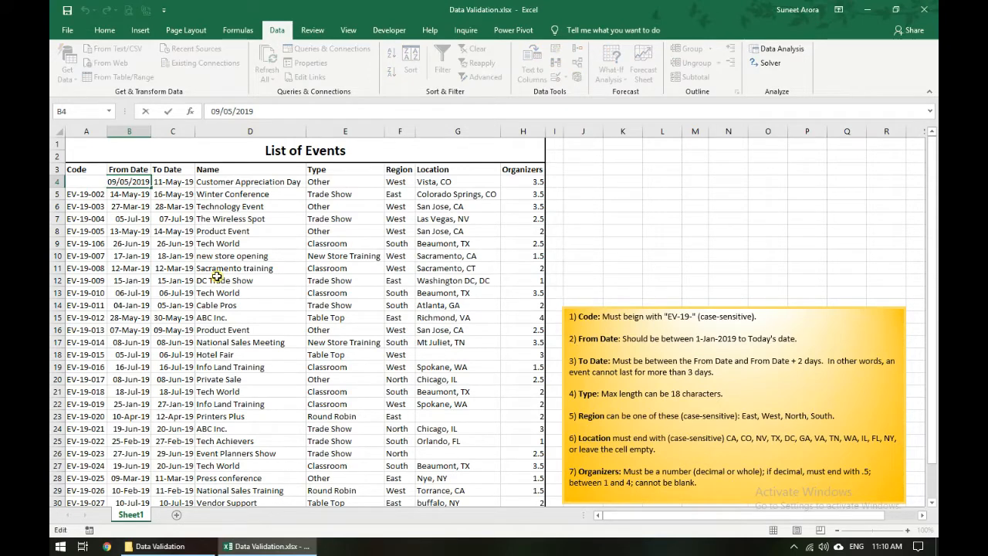
pyautogui.press('Home')
pyautogui.press('Delete')
pyautogui.press('Delete')
pyautogui.write('12')
pyautogui.press('Delete')
pyautogui.press('Delete')
pyautogui.write('12')
pyautogui.press('BackSpace')
pyautogui.write('8')
pyautogui.press('Return')
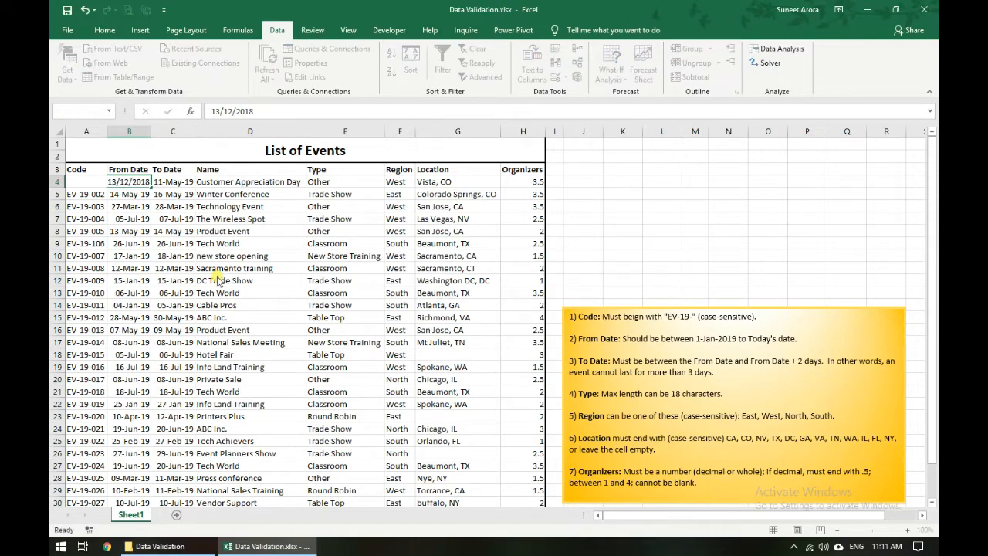
# Step: Retry the From Date entry in cell B4 with 1-1-2019, and undo that change
pyautogui.press('Return')
pyautogui.write('1-1')
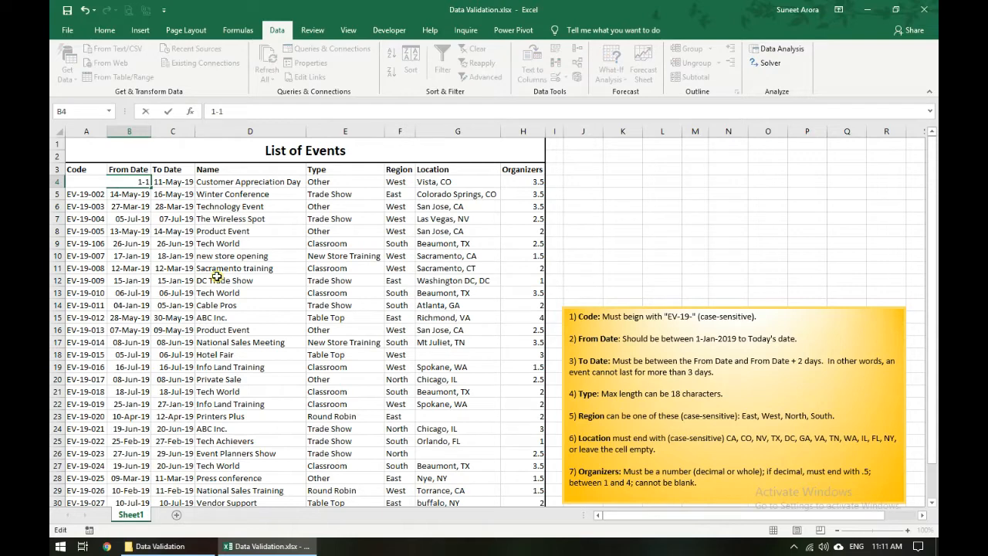
pyautogui.write('-2019')
pyautogui.press('Return')
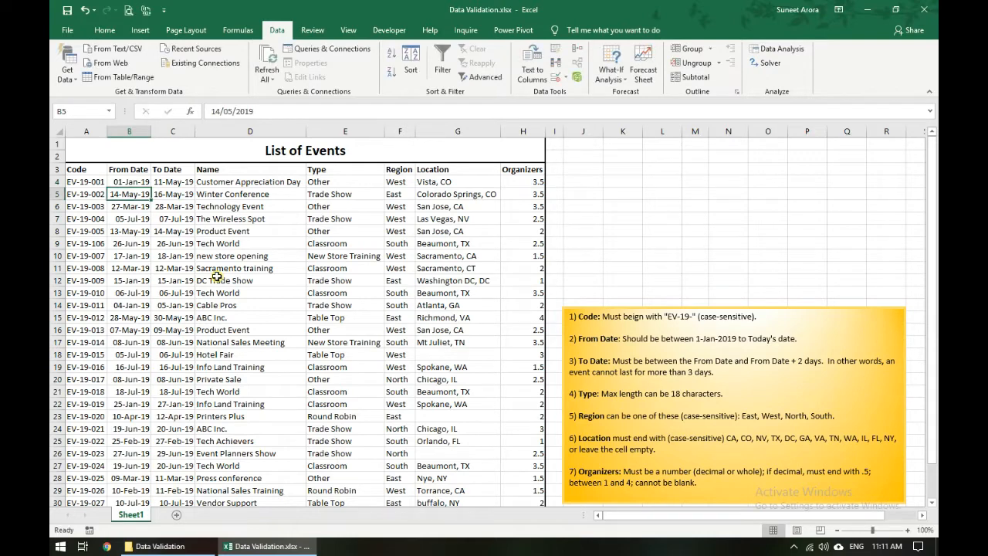
pyautogui.press('Up')
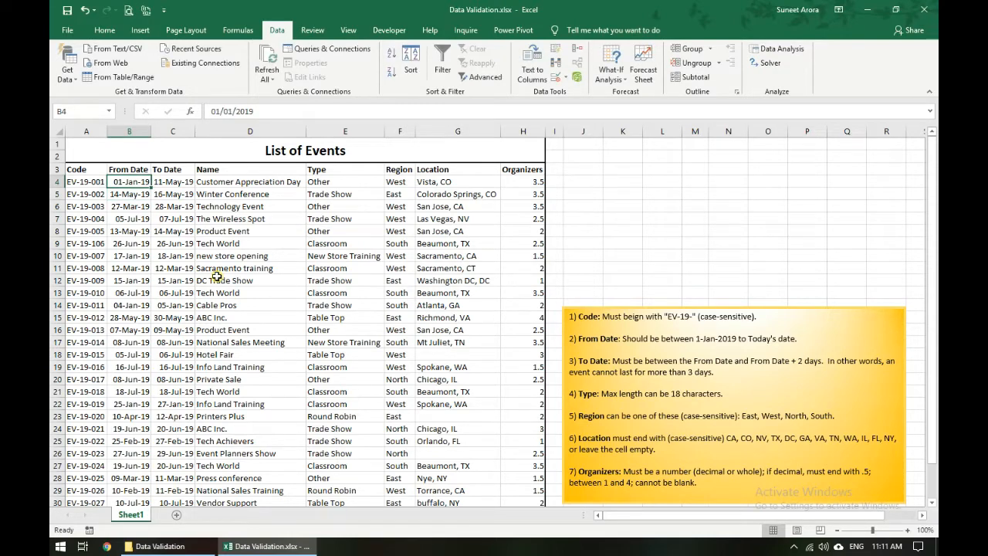
pyautogui.hotkey('ctrl', 'z')
# Step: Circle invalid data on the sheet and check the From Date column for violations
pyautogui.click(568, 79)
pyautogui.click(584, 106)
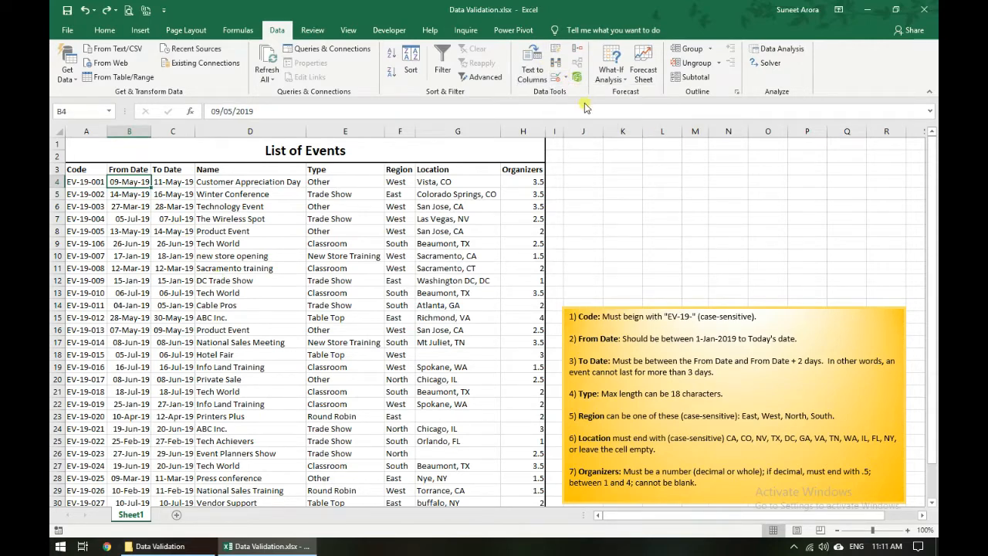
pyautogui.click(126, 267)
pyautogui.scroll(-5, 138, 325)
pyautogui.scroll(5, 137, 325)
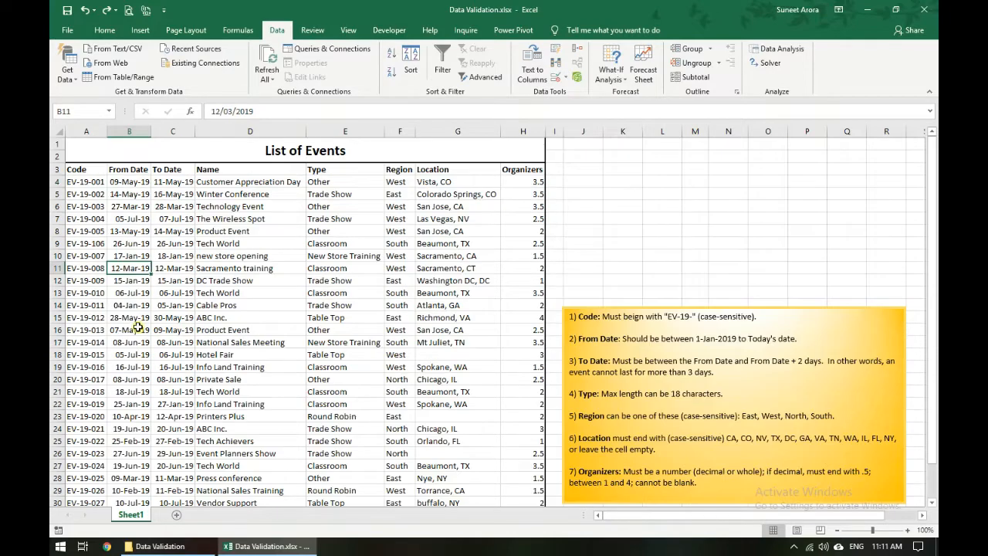
# Step: Restrict the To Date cells C4:C31 with data validation to dates between =B4 and =B4+2
pyautogui.click(172, 184)
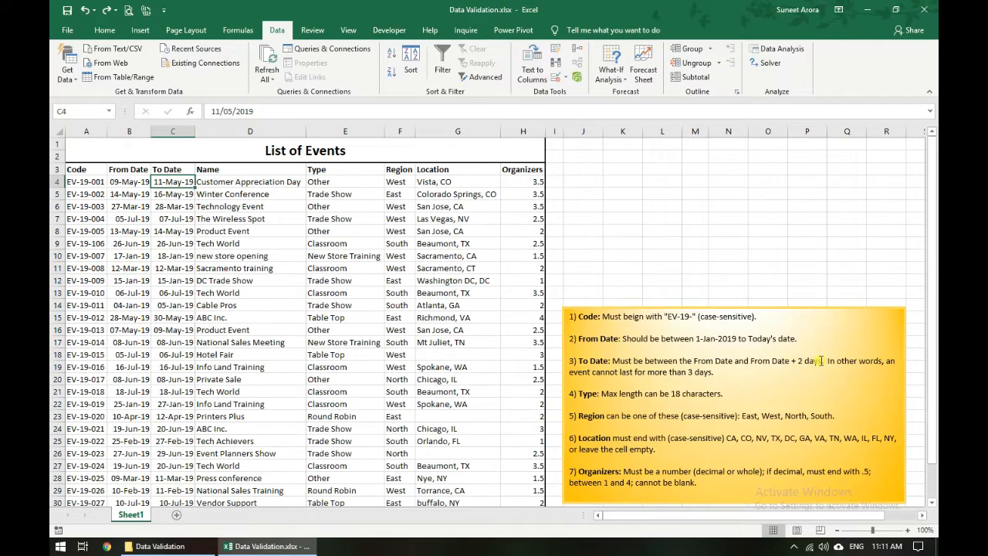
pyautogui.click(125, 183)
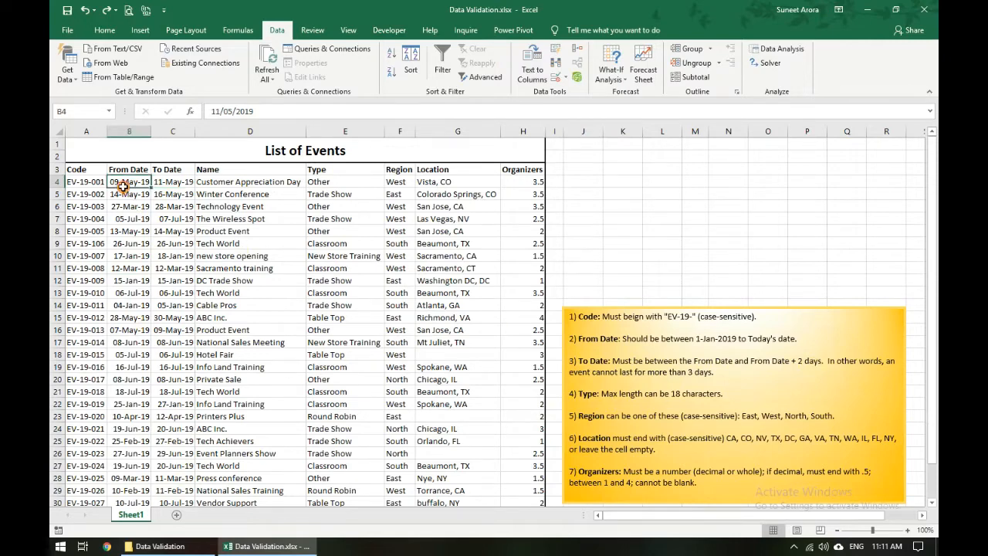
pyautogui.click(829, 360)
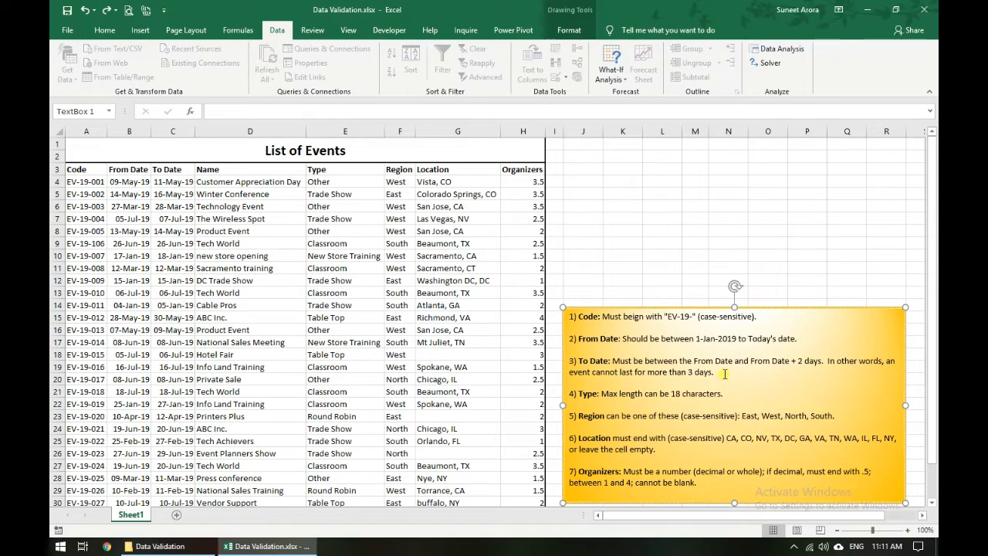
pyautogui.moveTo(172, 184); pyautogui.dragTo(186, 437)
pyautogui.scroll(2, 186, 438)
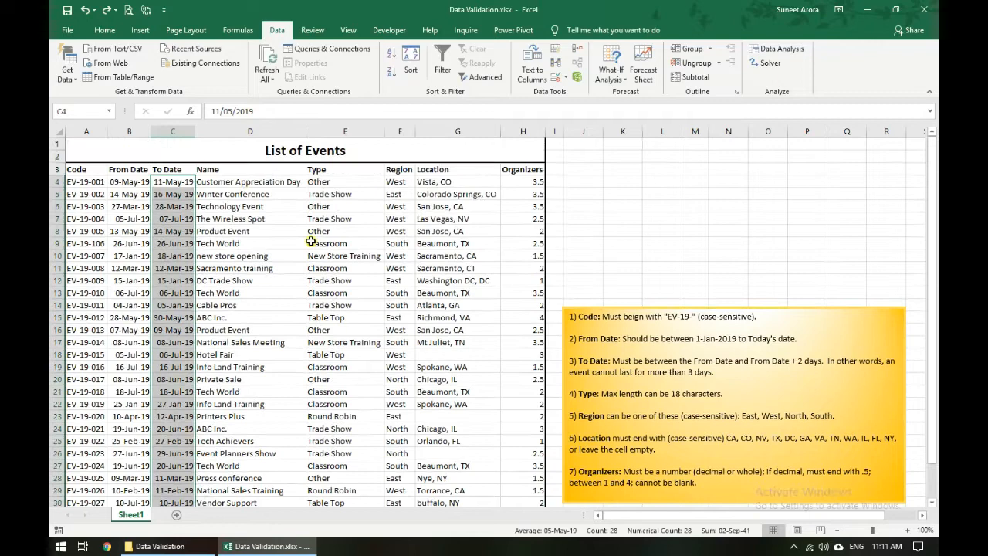
pyautogui.click(555, 77)
pyautogui.click(657, 131)
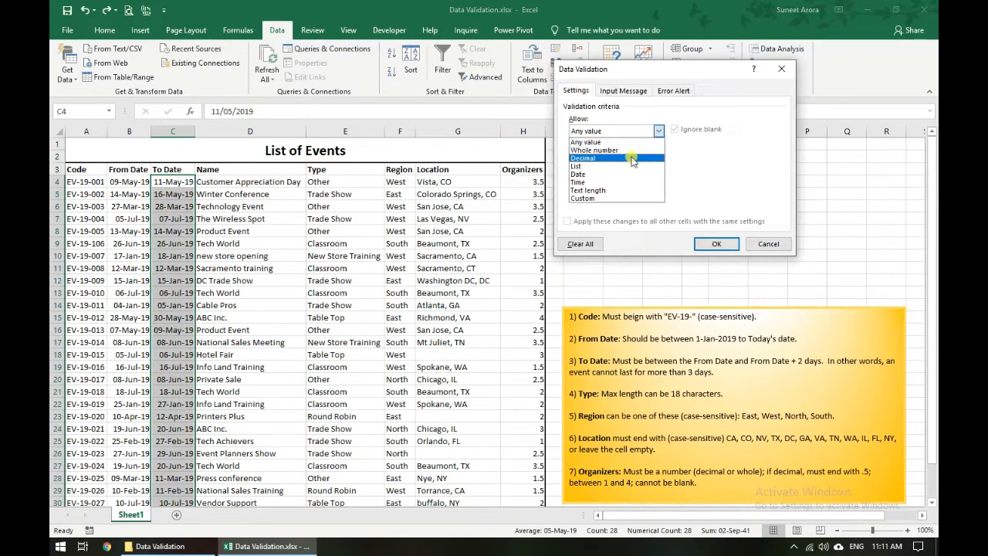
pyautogui.click(619, 175)
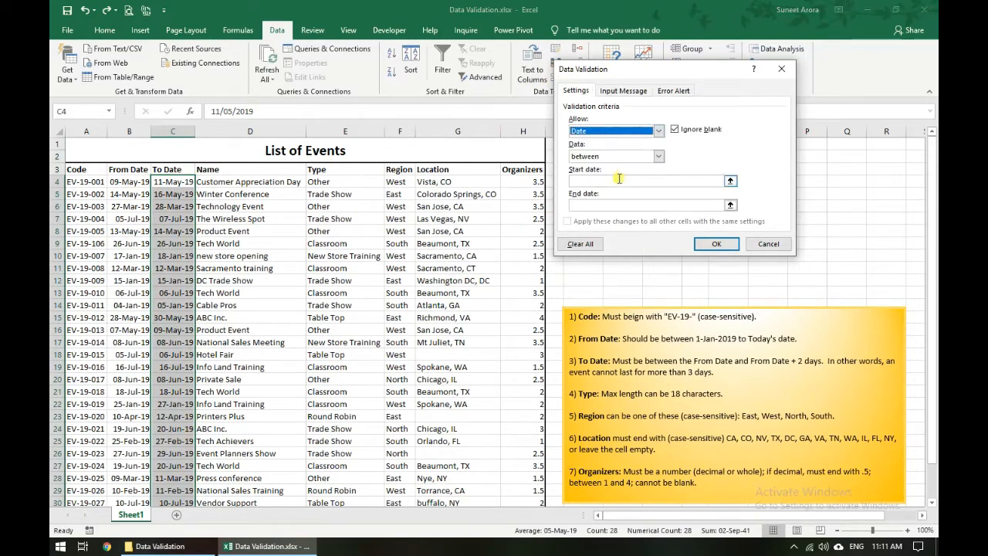
pyautogui.click(717, 180)
pyautogui.click(141, 184)
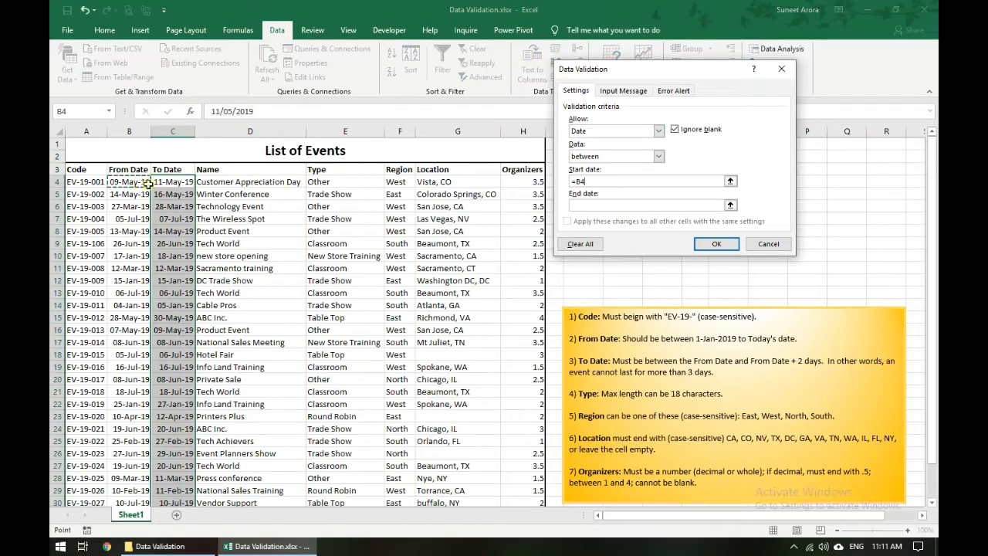
pyautogui.click(601, 205)
pyautogui.click(125, 184)
pyautogui.write('+2')
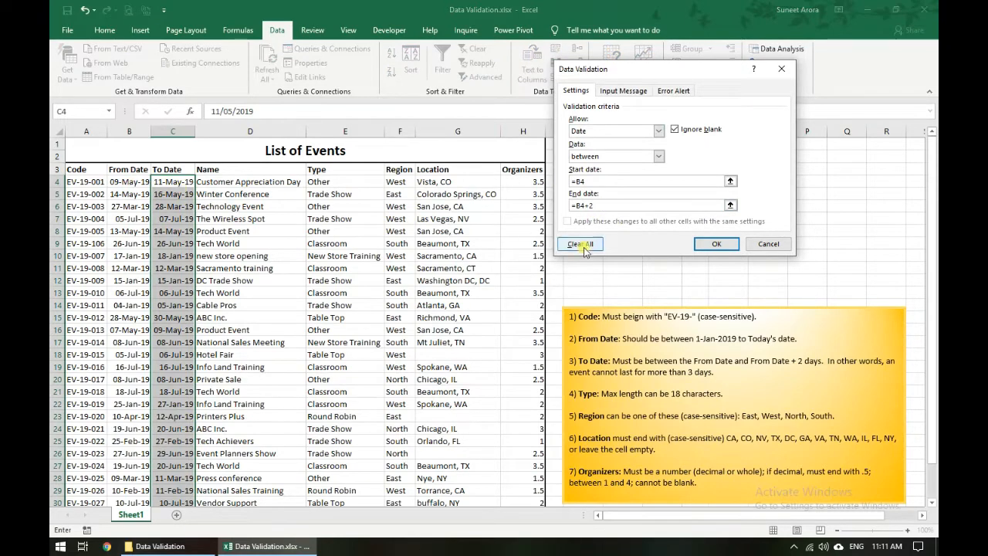
pyautogui.click(706, 244)
# Step: Try to change the To Date in cell C4 to 12/05/2019, and cancel the entry
pyautogui.click(172, 186)
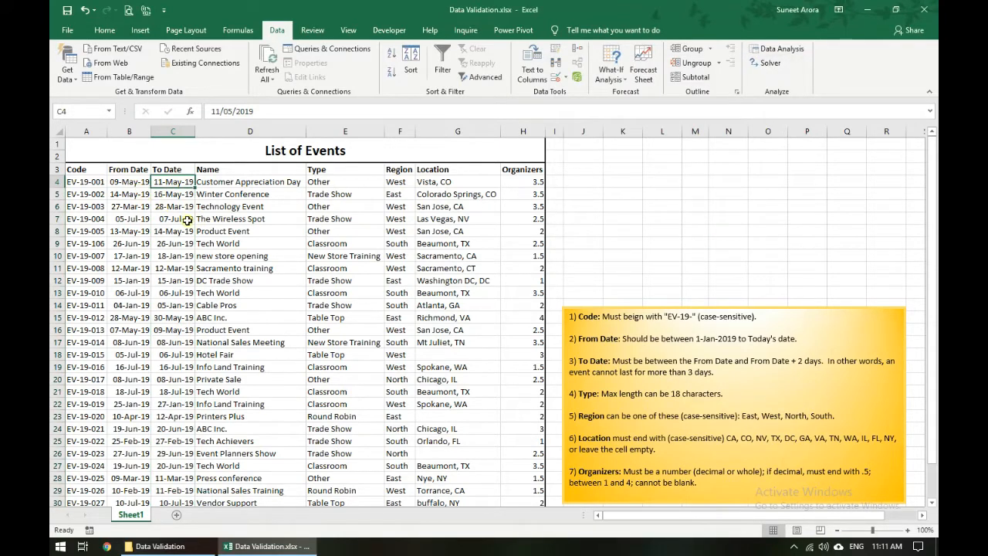
pyautogui.doubleClick(171, 188)
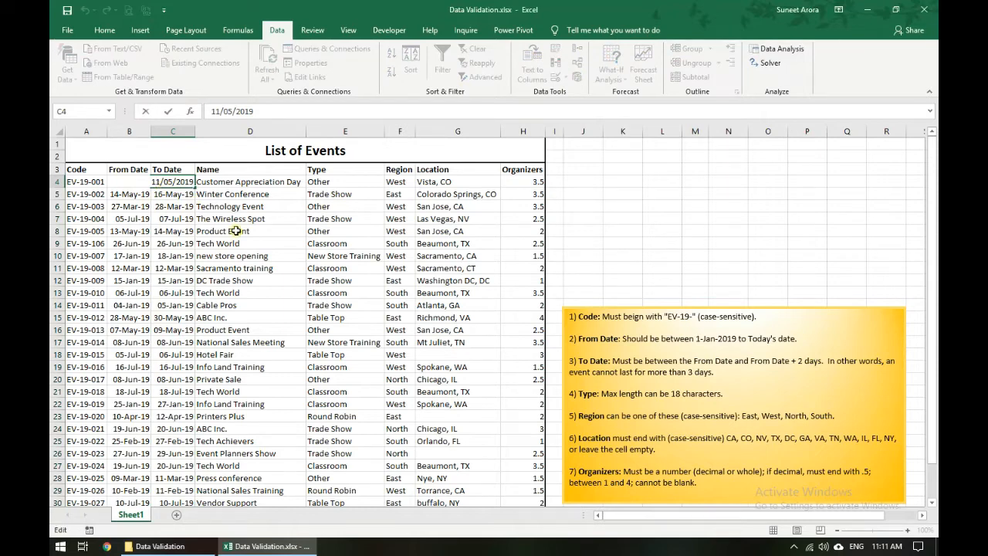
pyautogui.press('Escape')
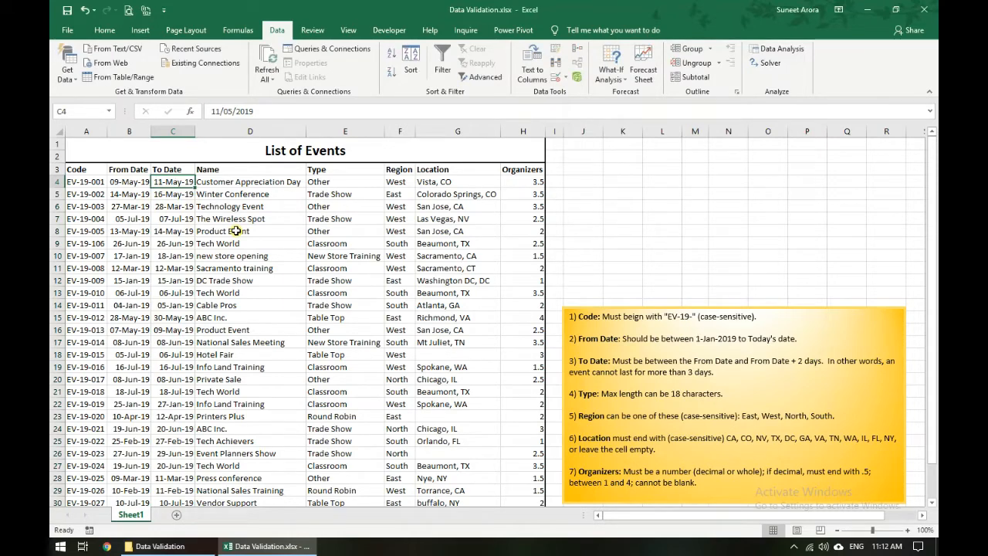
pyautogui.press('F2')
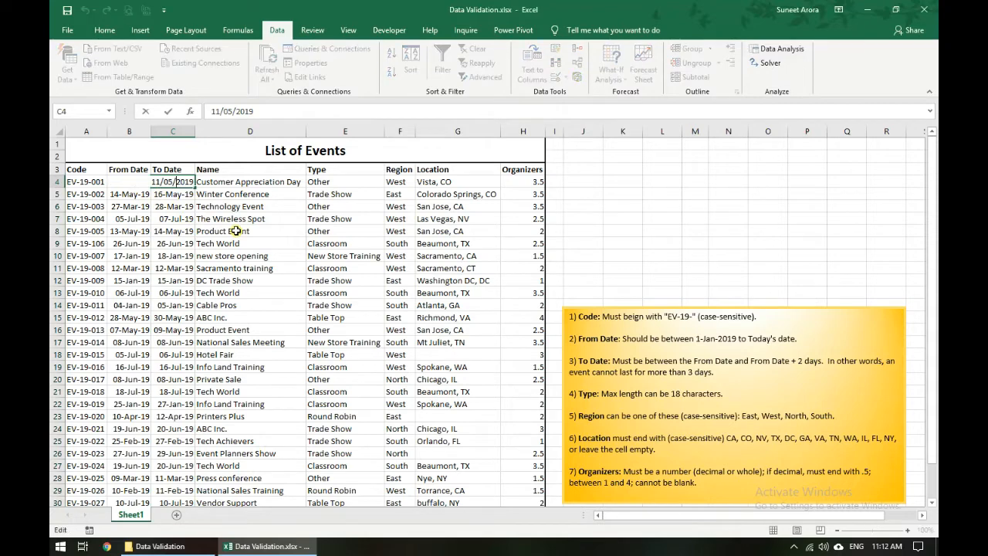
pyautogui.press('BackSpace')
pyautogui.write('2')
pyautogui.press('Return')
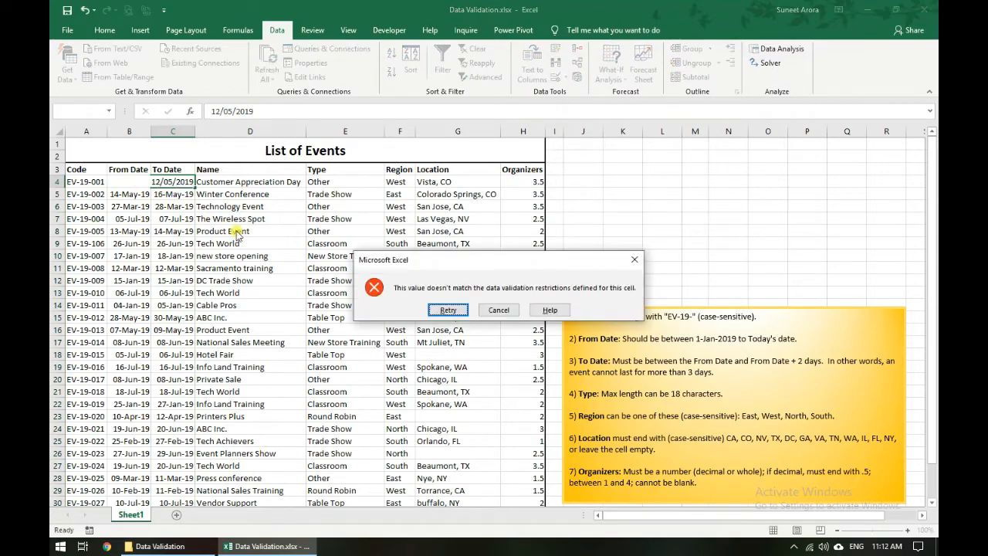
pyautogui.press('Tab')
pyautogui.press('Return')
# Step: Change the To Date in cell C4 to 9 May 2019, the same day as its From Date
pyautogui.press('F2')
pyautogui.press('Home')
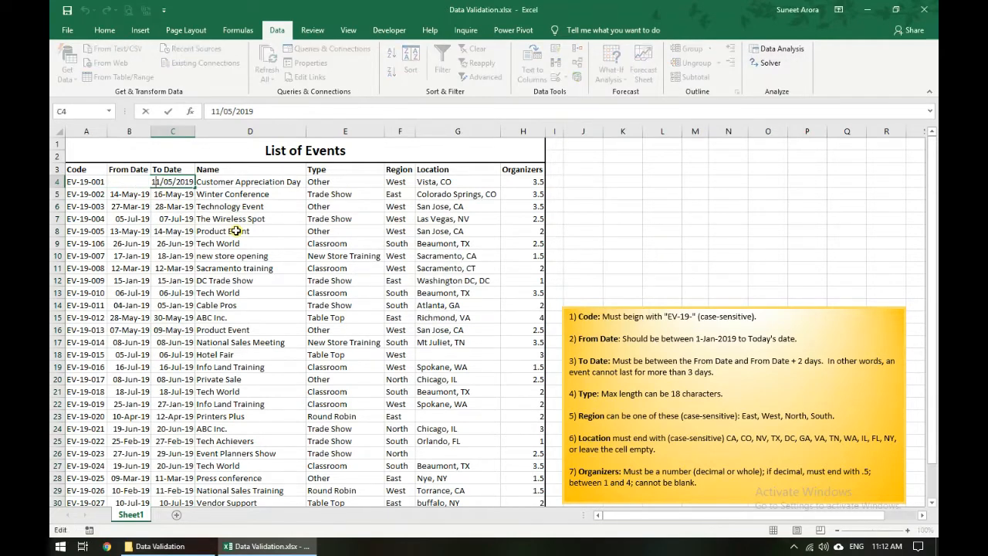
pyautogui.press('Delete')
pyautogui.press('Delete')
pyautogui.write('9')
pyautogui.press('Return')
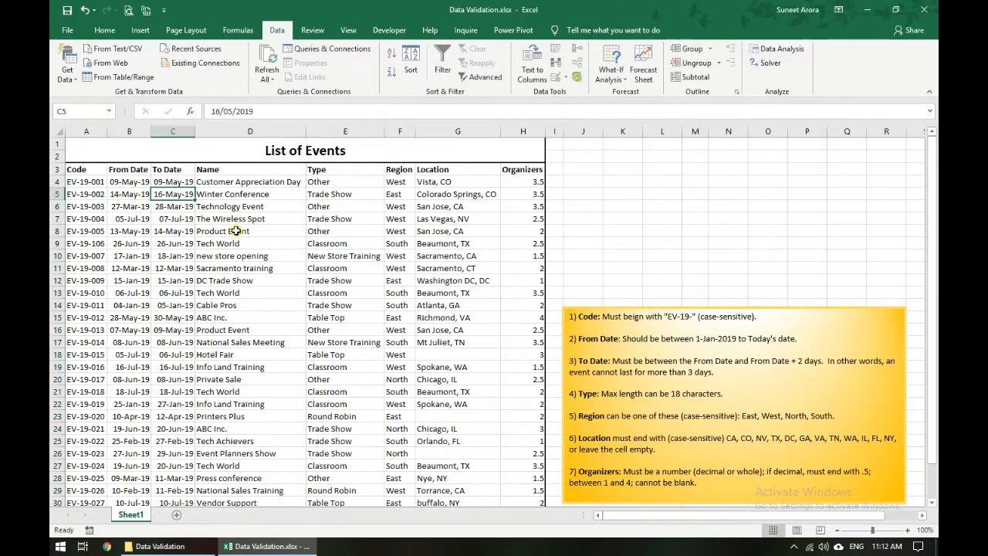
# Step: Try to change the To Date in cell C4 to 08/05/2019, and cancel the entry
pyautogui.press('Up')
pyautogui.press('F2')
pyautogui.press('Left')
pyautogui.press('Left')
pyautogui.press('Left')
pyautogui.press('Left')
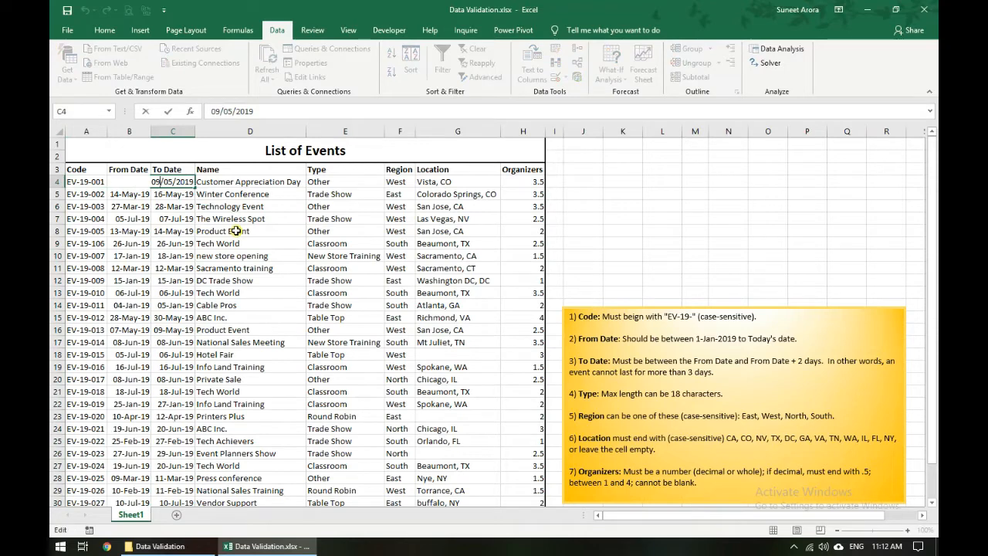
pyautogui.press('BackSpace')
pyautogui.write('8')
pyautogui.press('Return')
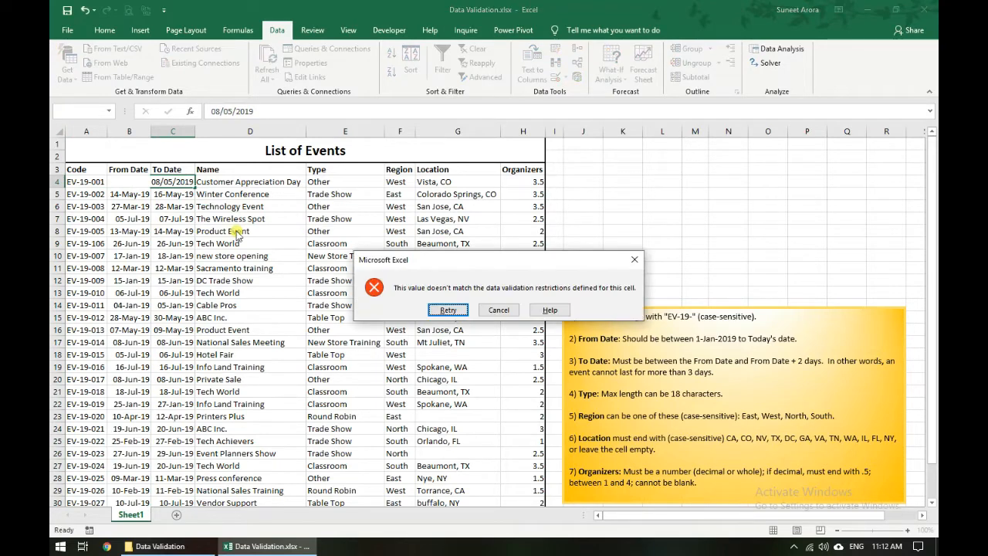
pyautogui.press('Tab')
pyautogui.press('Return')
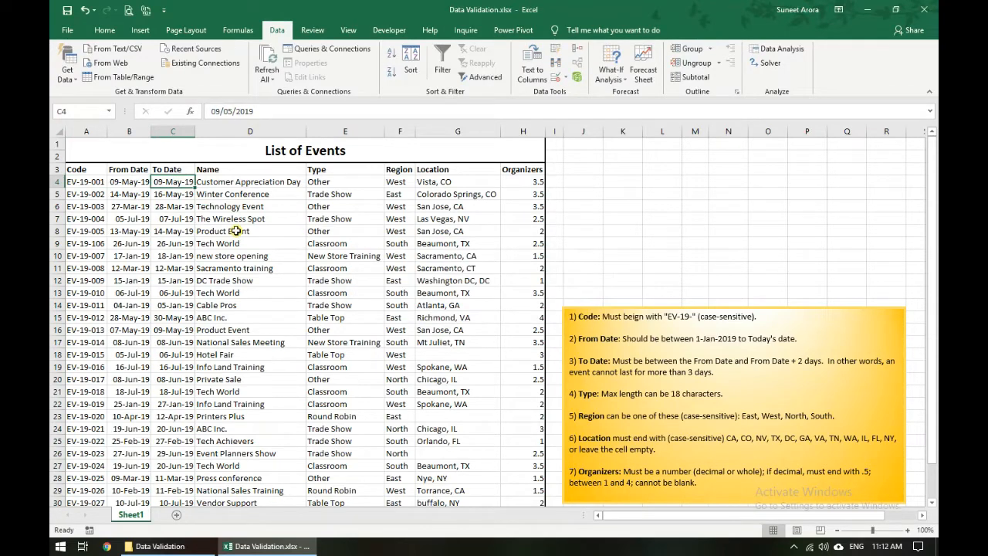
pyautogui.press('Up')
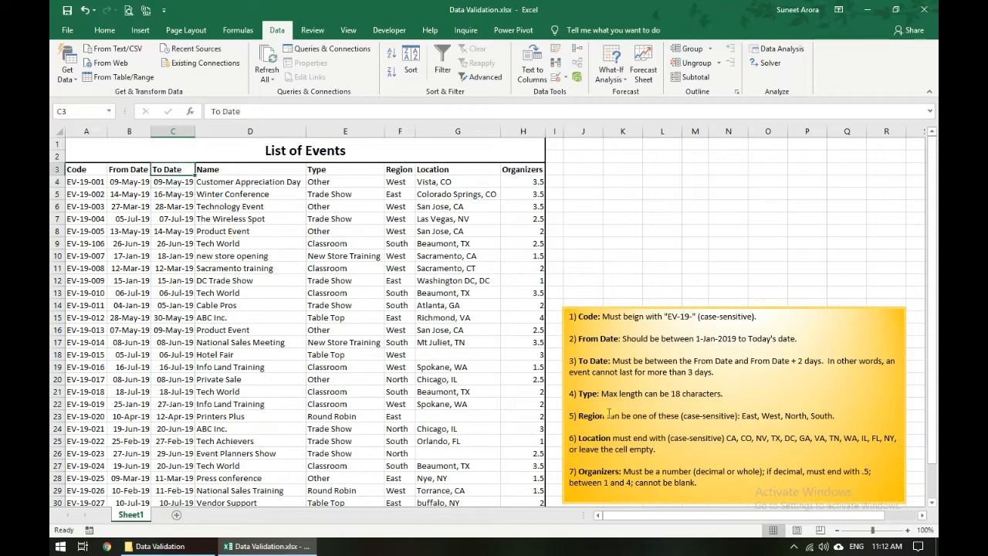
# Step: Restrict the Type cells E4:E31 with data validation to a text length less than or equal to 18
pyautogui.click(631, 375)
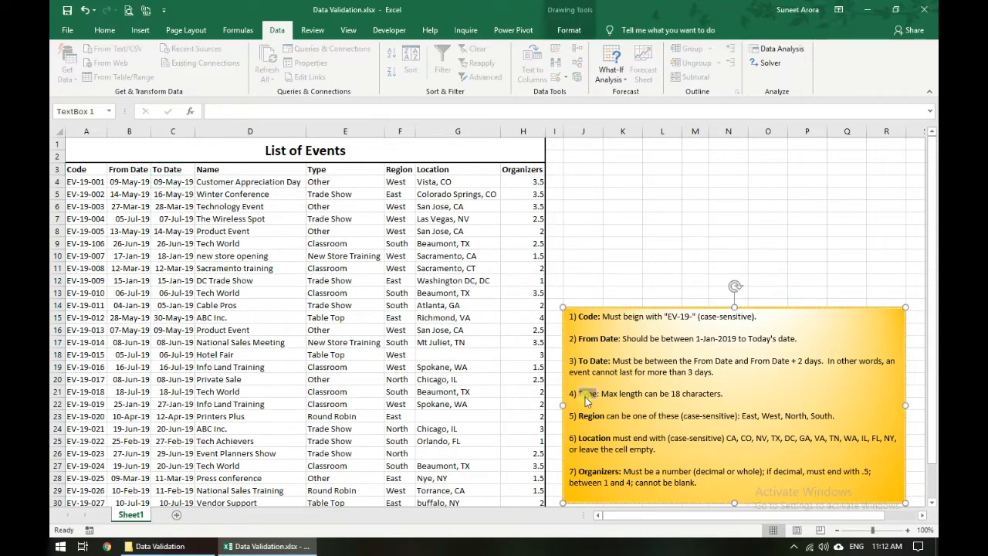
pyautogui.click(606, 394)
pyautogui.click(724, 395)
pyautogui.moveTo(340, 181); pyautogui.dragTo(373, 438)
pyautogui.scroll(2, 372, 438)
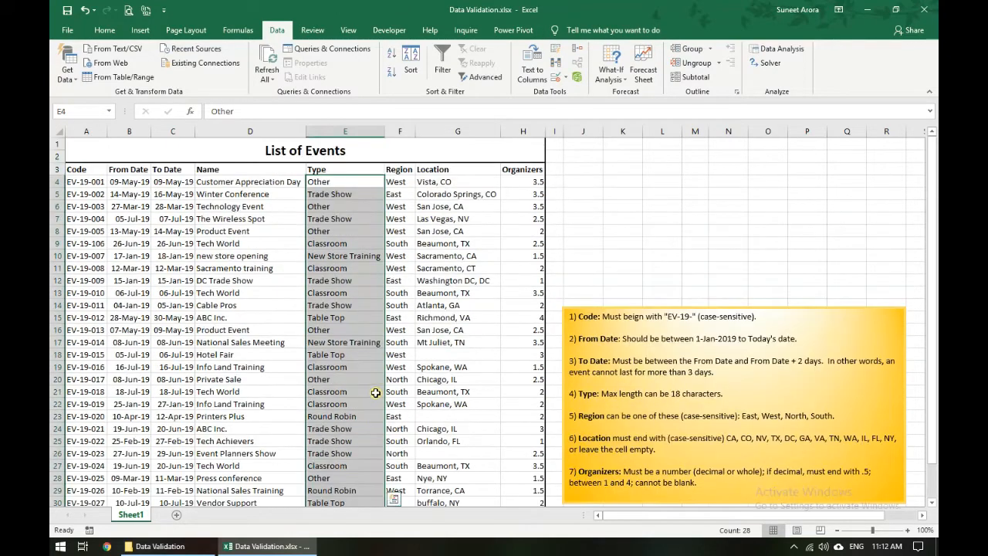
pyautogui.click(541, 73)
pyautogui.press('Escape')
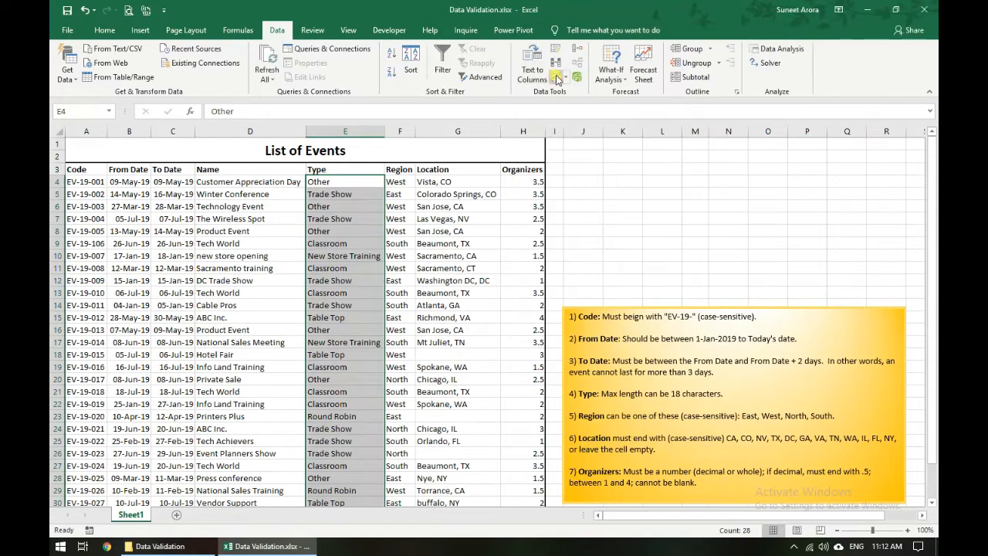
pyautogui.click(554, 74)
pyautogui.click(658, 130)
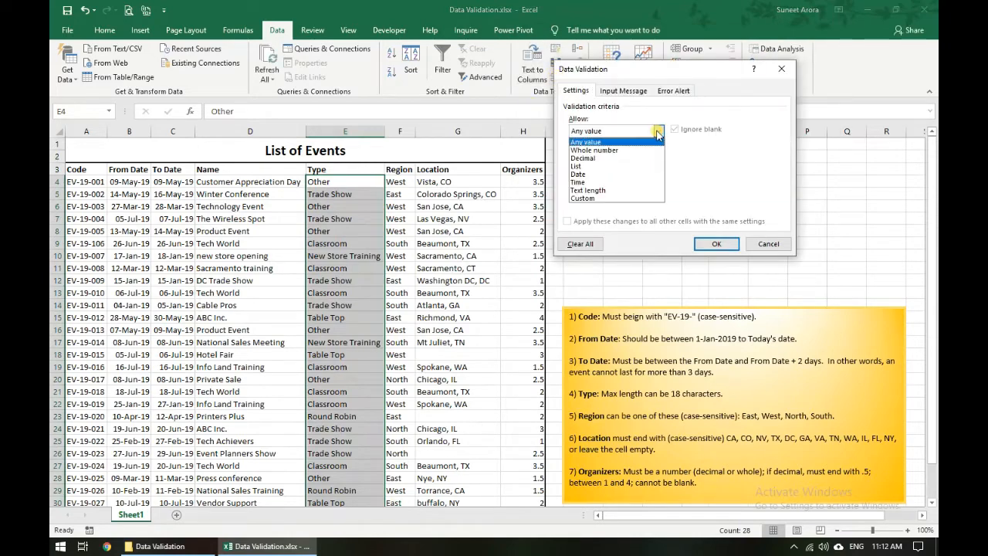
pyautogui.click(602, 190)
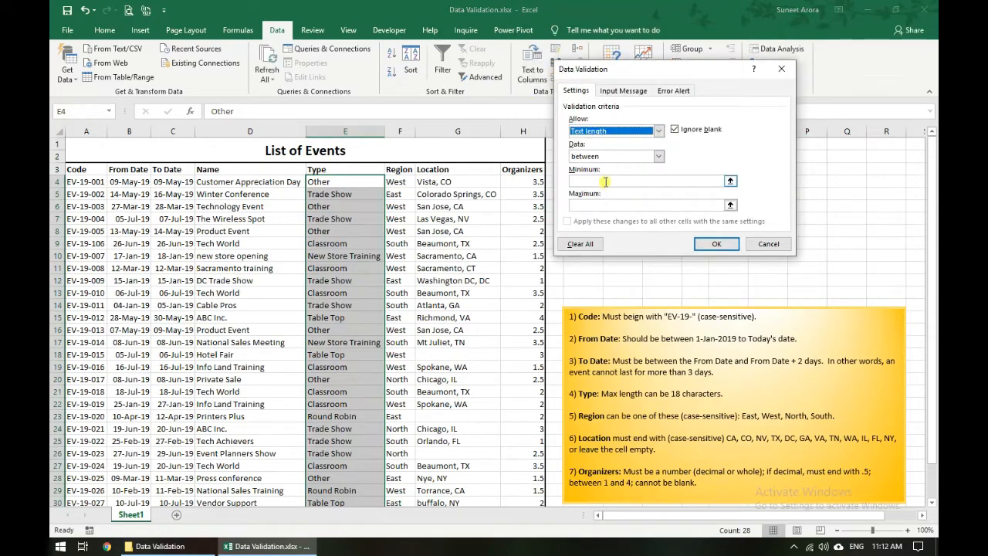
pyautogui.click(658, 156)
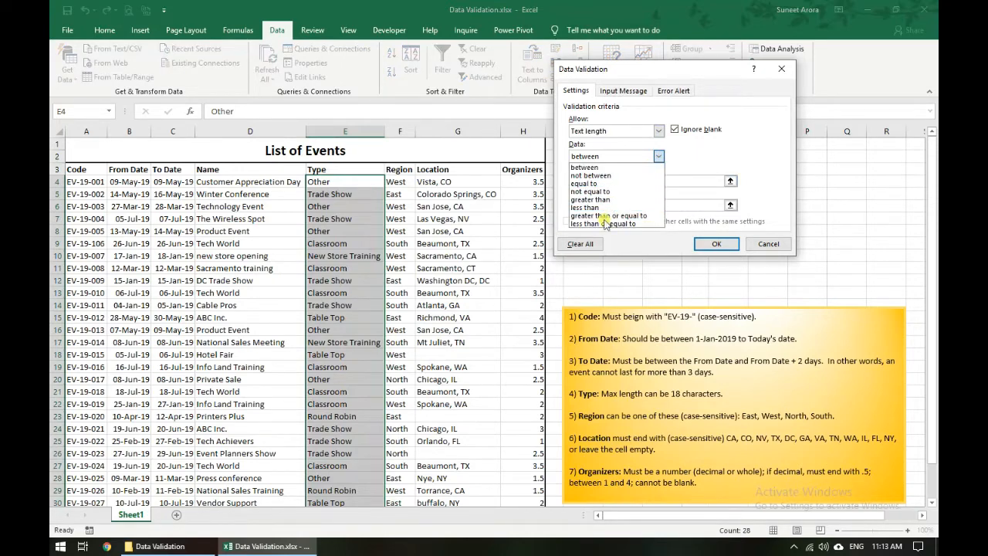
pyautogui.click(606, 224)
pyautogui.click(611, 181)
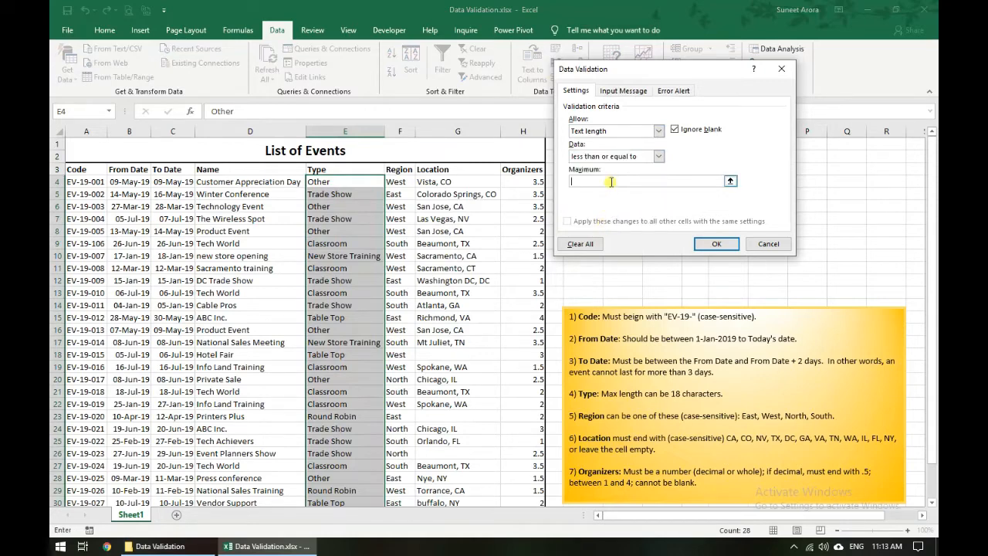
pyautogui.write('18')
pyautogui.click(715, 246)
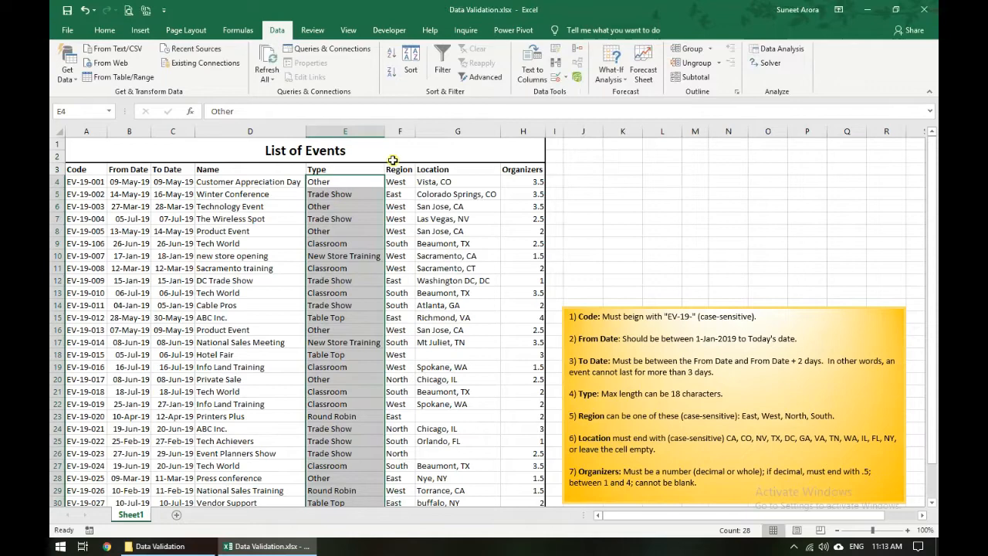
# Step: Try to change the Type in cell E5 to "Trade Show by Itmistic", copy that text, and cancel the entry
pyautogui.click(369, 206)
pyautogui.click(369, 195)
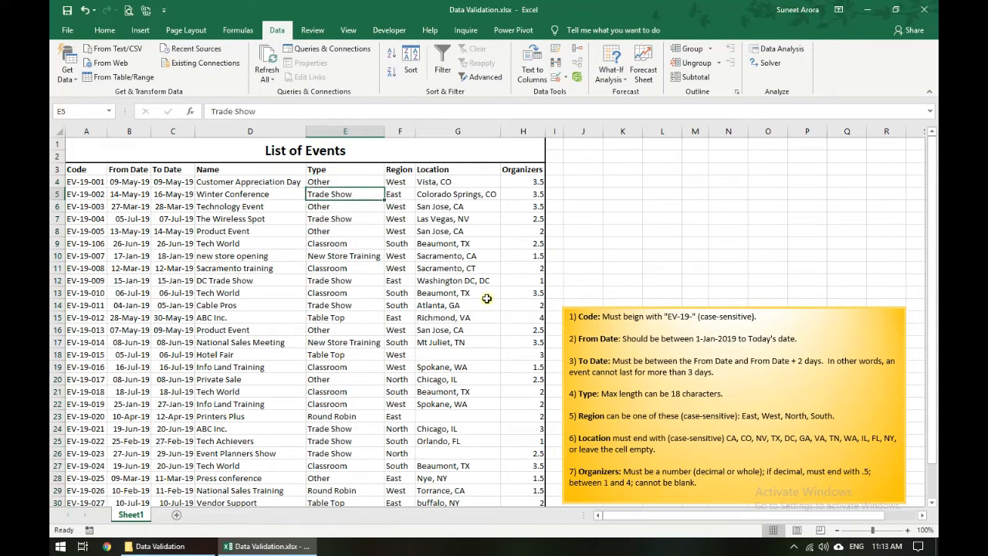
pyautogui.press('F2')
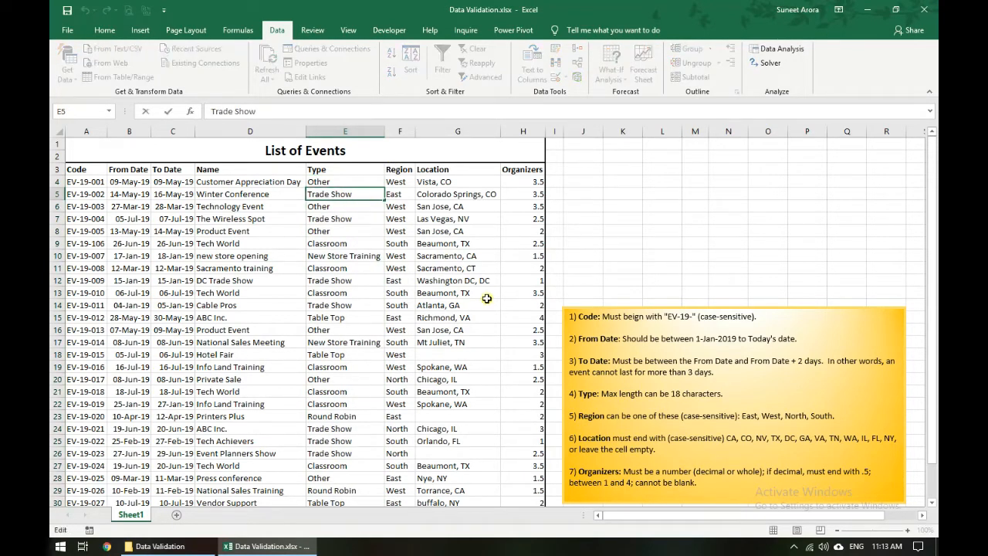
pyautogui.write('by ITmisi')
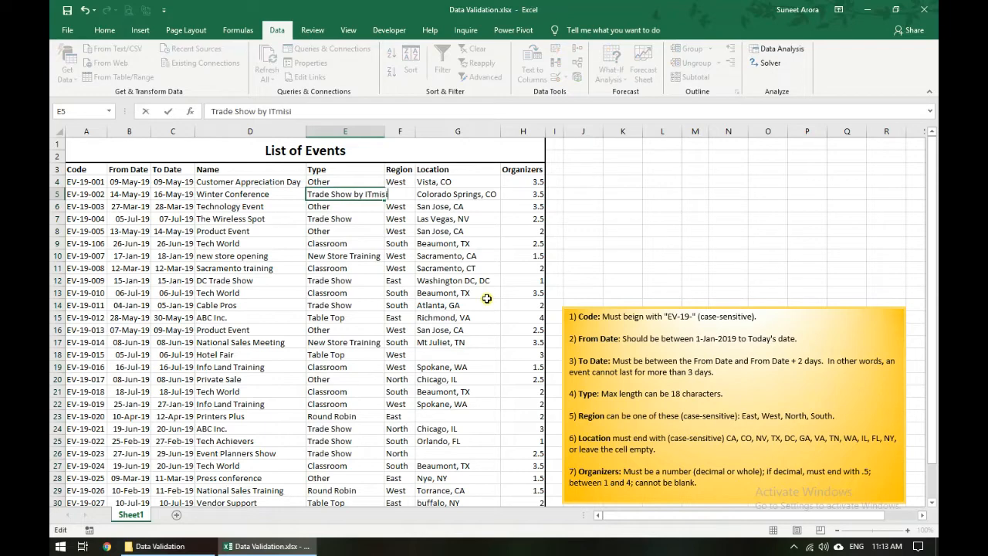
pyautogui.write('tic')
pyautogui.press('Return')
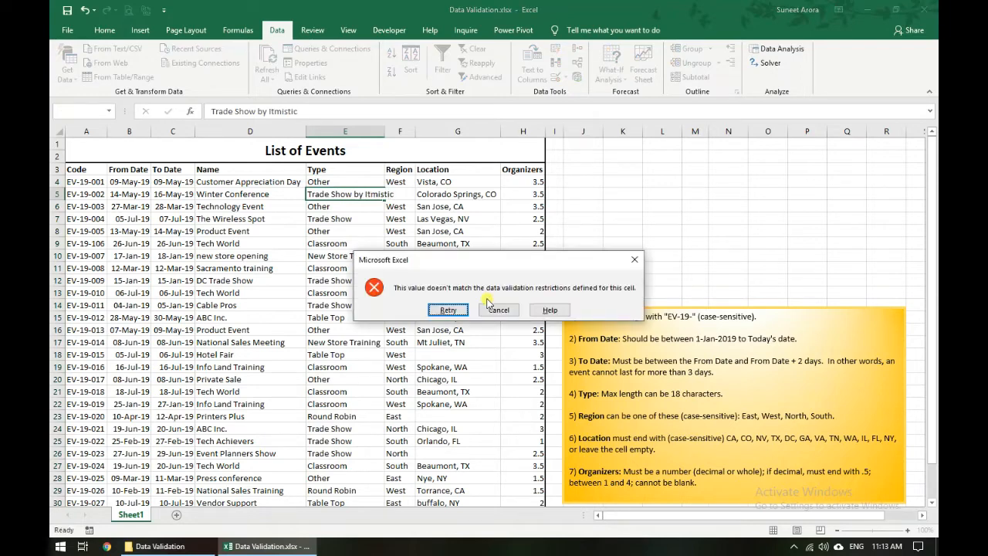
pyautogui.press('Return')
pyautogui.hotkey('ctrl', 'c')
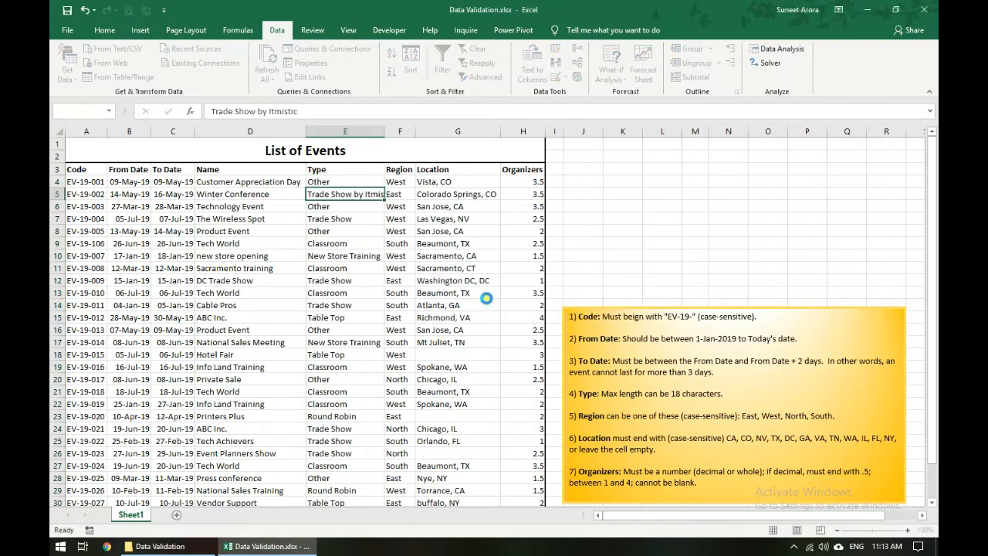
pyautogui.press('Escape')
# Step: Calculate the length of the copied text in cell J5 with =LEN("Trade Show by Itmistic")
pyautogui.press('Right')
pyautogui.press('Right')
pyautogui.press('Right')
pyautogui.press('Right')
pyautogui.press('Right')
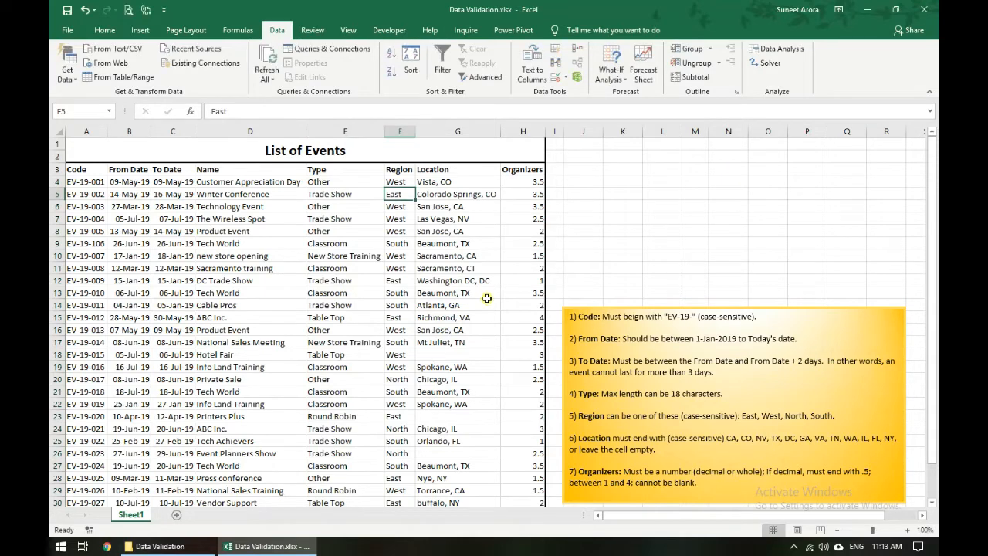
pyautogui.write('=le')
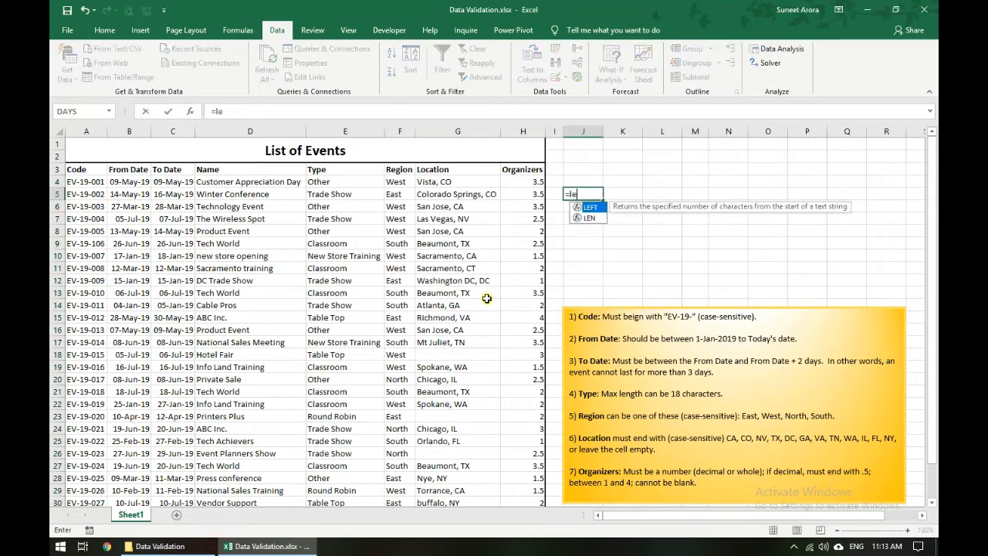
pyautogui.write('n("')
pyautogui.hotkey('ctrl', 'v')
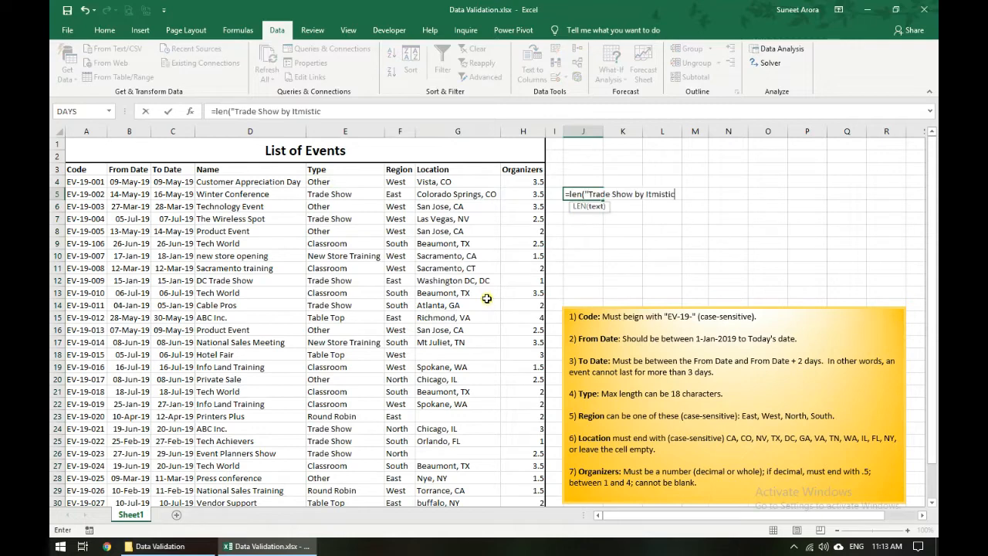
pyautogui.write(')')
pyautogui.hotkey('ctrl', 'Return')
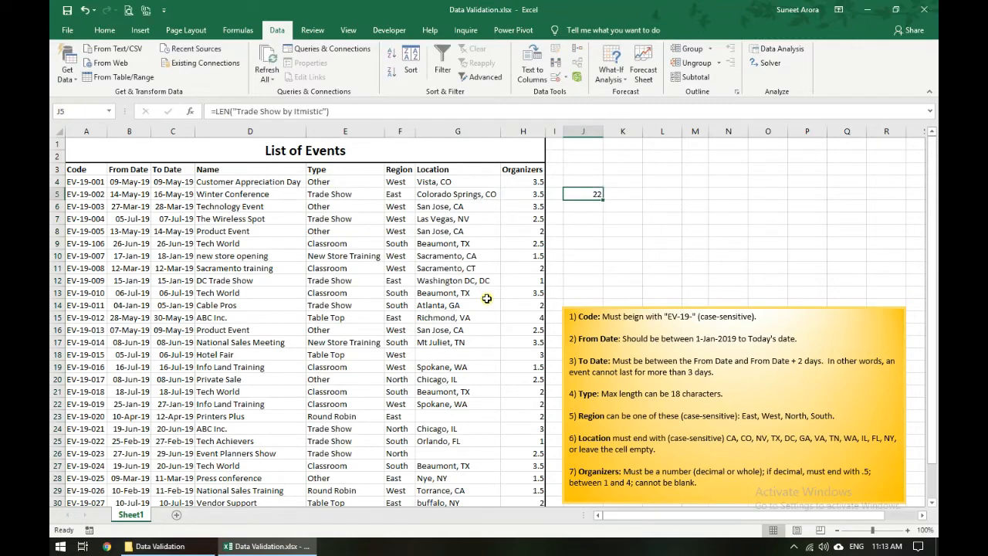
# Step: Shorten the text in the LEN formula in cell J5 to "Trade Show by Itmi"
pyautogui.press('F2')
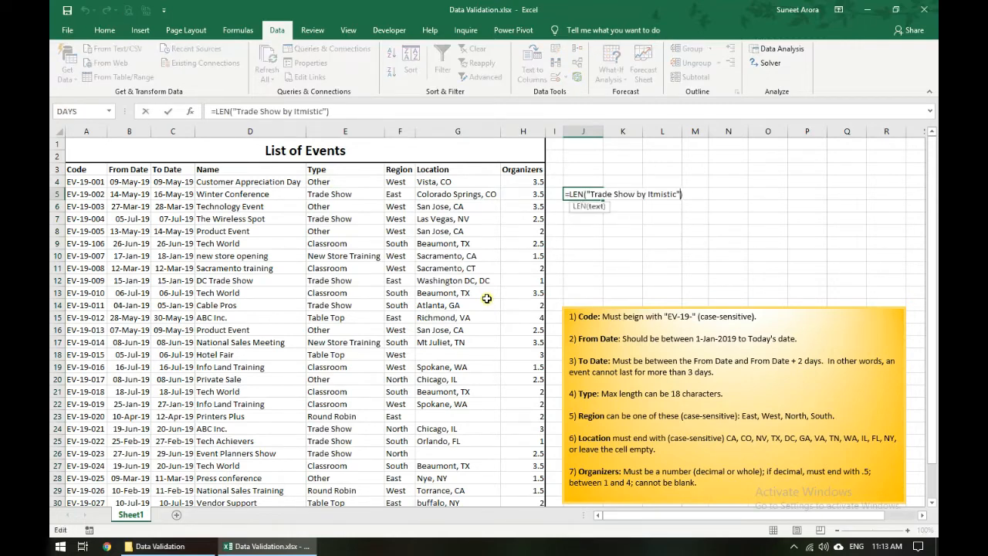
pyautogui.press('BackSpace')
pyautogui.press('BackSpace')
pyautogui.press('BackSpace')
pyautogui.press('BackSpace')
pyautogui.hotkey('ctrl', 'Return')
pyautogui.press('F2')
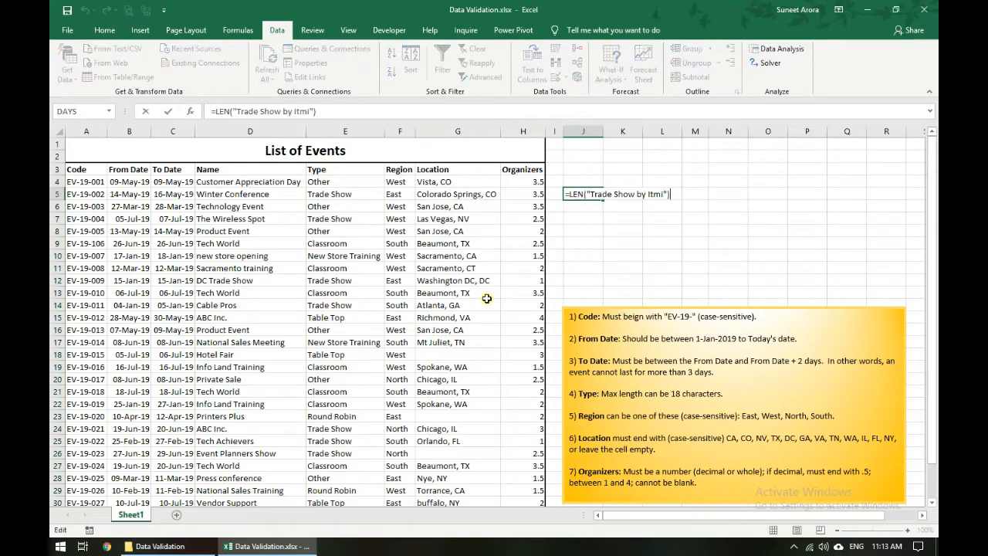
pyautogui.press('Escape')
# Step: Change the Type in cell E5 to "Trade Show by Itmi"
pyautogui.press('Left')
pyautogui.press('Left')
pyautogui.press('Left')
pyautogui.press('Left')
pyautogui.press('Left')
pyautogui.press('Left')
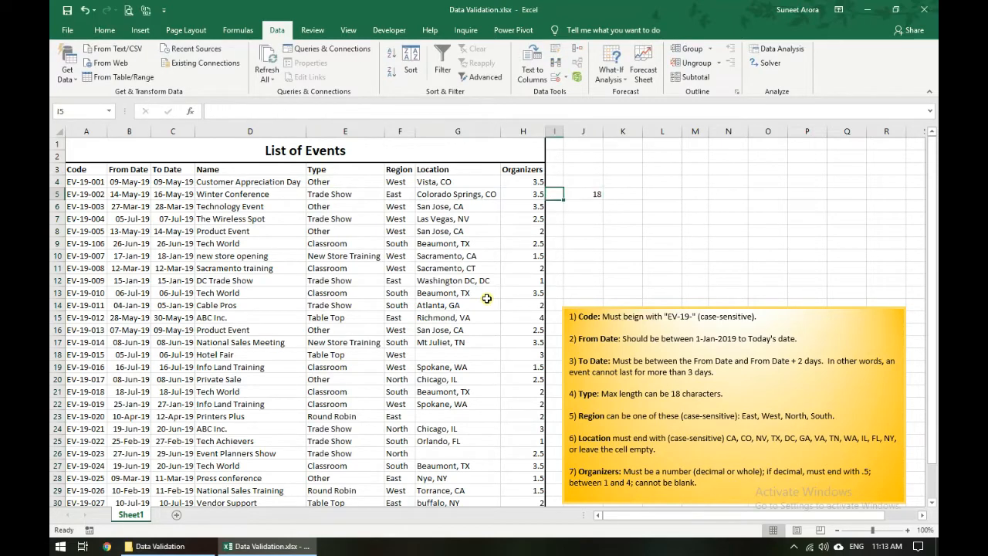
pyautogui.press('Right')
pyautogui.press('F2')
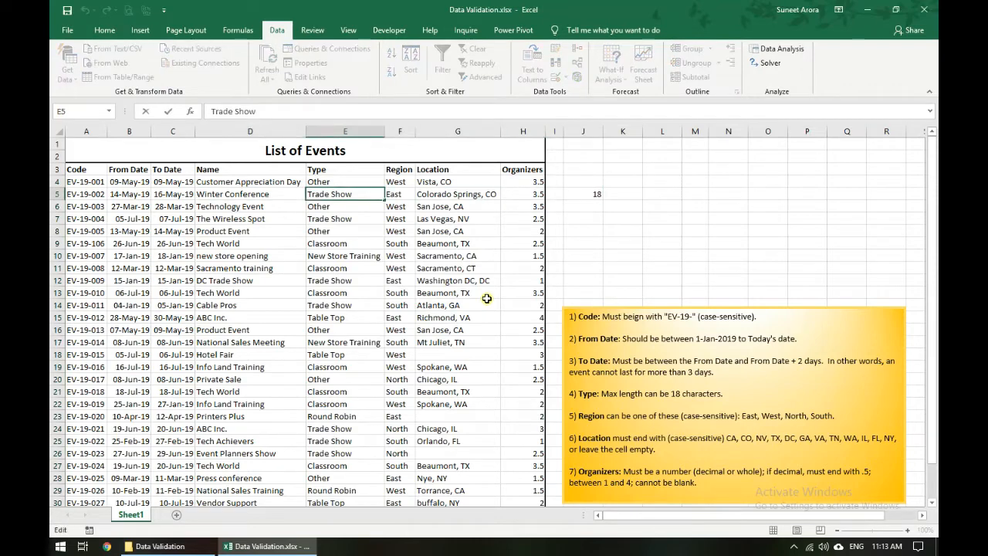
pyautogui.write('by Itmistic')
pyautogui.press('BackSpace')
pyautogui.press('BackSpace')
pyautogui.press('Return')
pyautogui.press('Up')
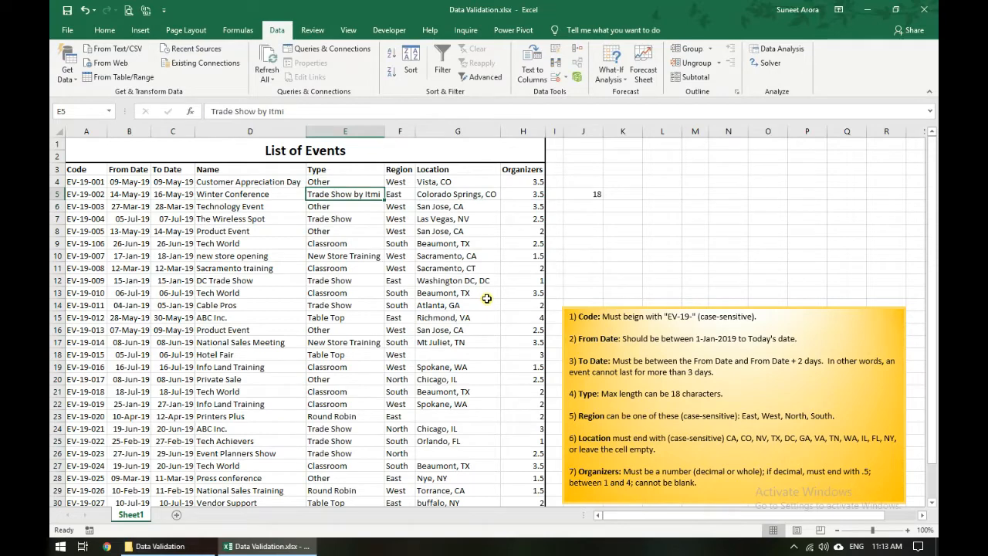
# Step: Try to lengthen the Type in cell E5 by one character to "Trade Show by Itmis"
pyautogui.press('F2')
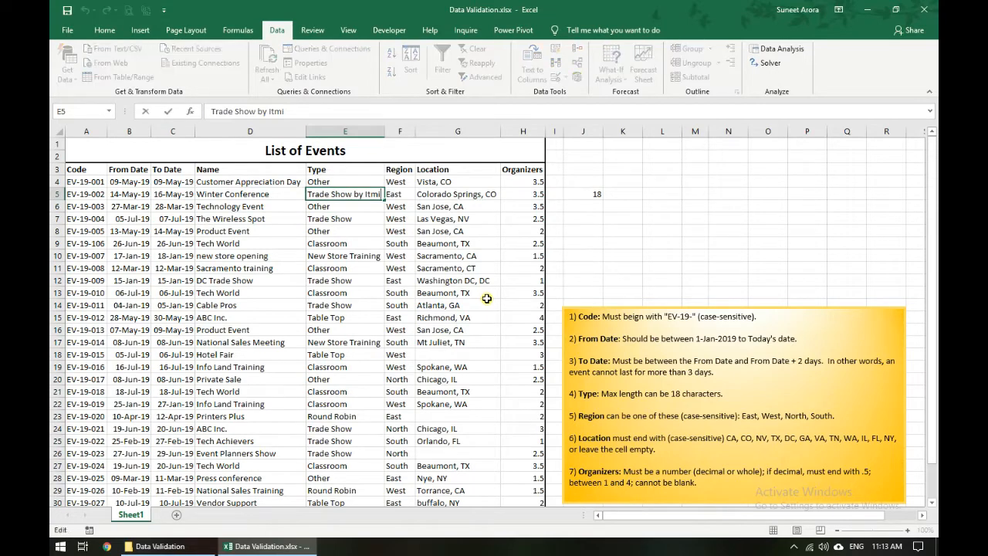
pyautogui.write('s')
pyautogui.press('Return')
pyautogui.press('Return')
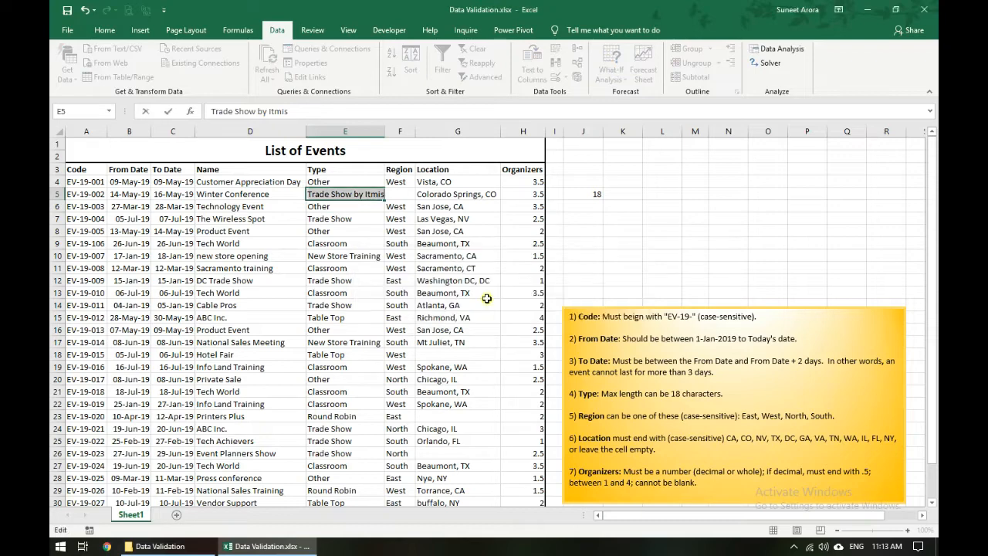
# Step: Restore the Type in cell E5 to "Trade Show"
pyautogui.press('End')
pyautogui.press('BackSpace')
pyautogui.press('BackSpace')
pyautogui.press('BackSpace')
pyautogui.press('BackSpace')
pyautogui.press('BackSpace')
pyautogui.press('BackSpace')
pyautogui.press('BackSpace')
pyautogui.press('BackSpace')
pyautogui.press('BackSpace')
pyautogui.press('BackSpace')
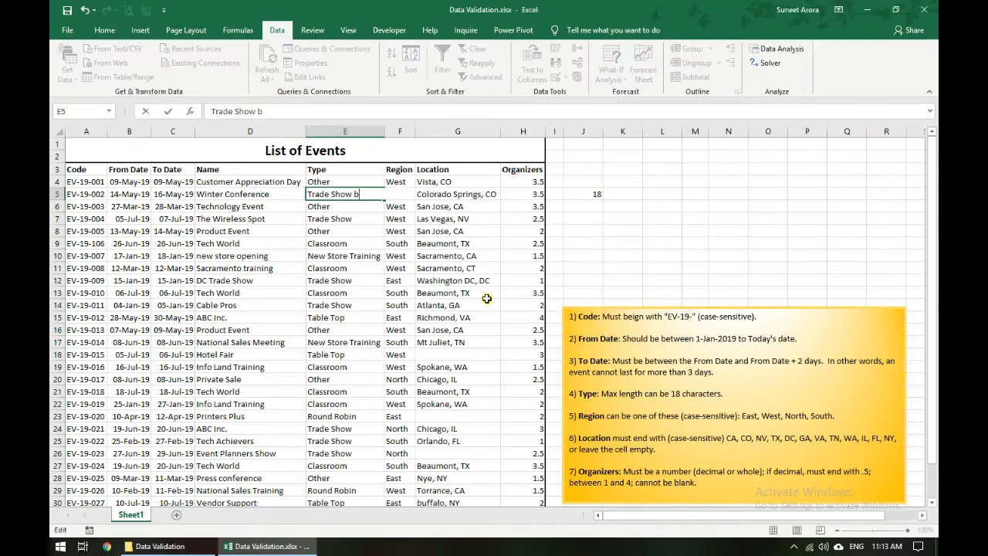
pyautogui.write('w')
pyautogui.press('Return')
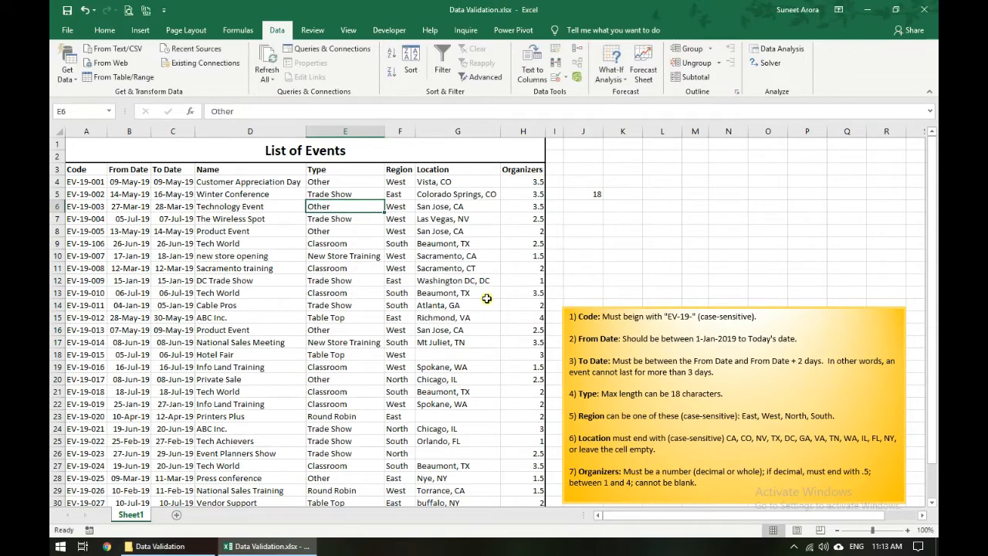
# Step: Clear the LEN formula from cell J5
pyautogui.press('Down')
pyautogui.hotkey('ctrl', 'Up')
pyautogui.click(585, 193)
pyautogui.press('Delete')
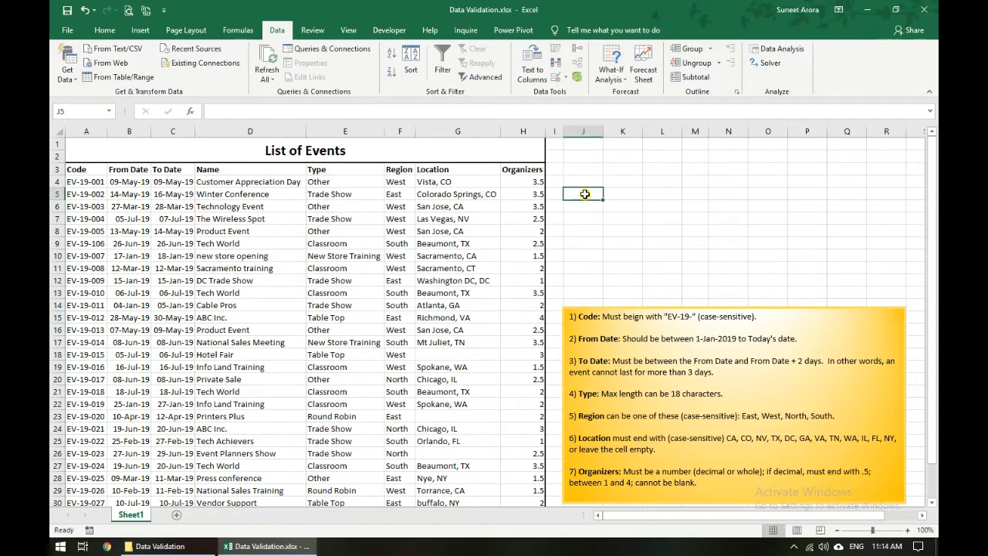
pyautogui.click(607, 415)
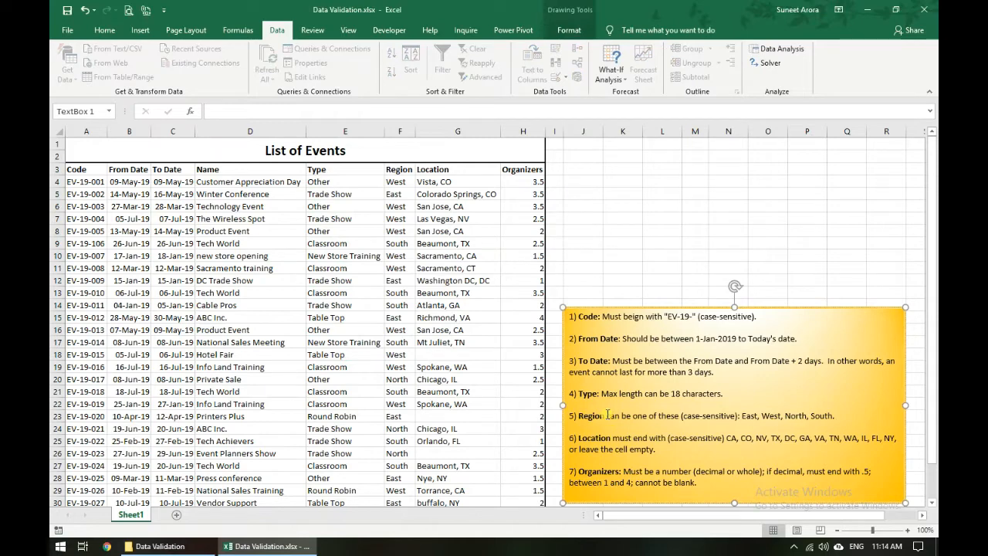
pyautogui.moveTo(737, 419); pyautogui.dragTo(691, 416)
pyautogui.click(754, 418)
# Step: Copy all the Region entries from cell F4 down to the last event in the table
pyautogui.click(400, 183)
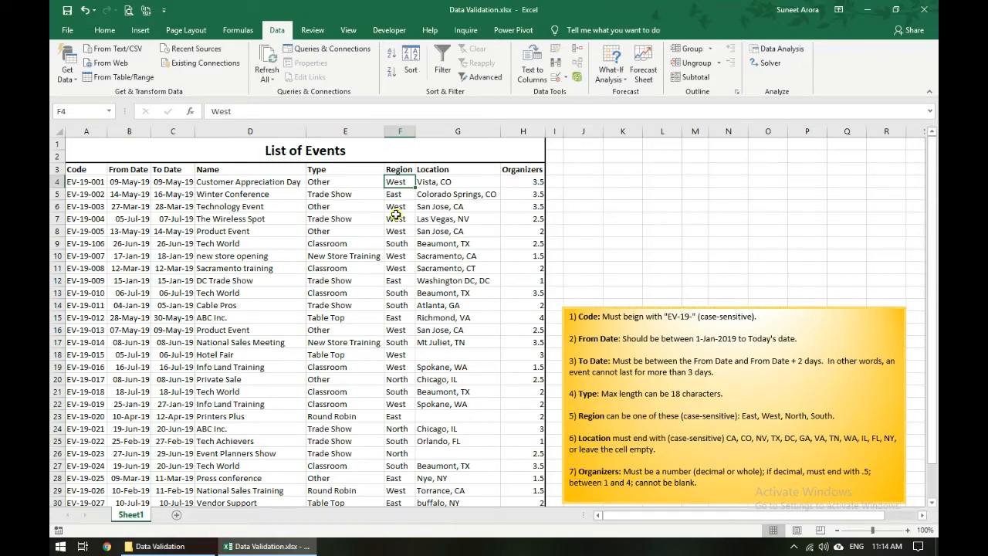
pyautogui.scroll(-2, 405, 458)
pyautogui.keyDown('shift'); pyautogui.click(405, 436); pyautogui.keyUp('shift')
pyautogui.scroll(2, 405, 436)
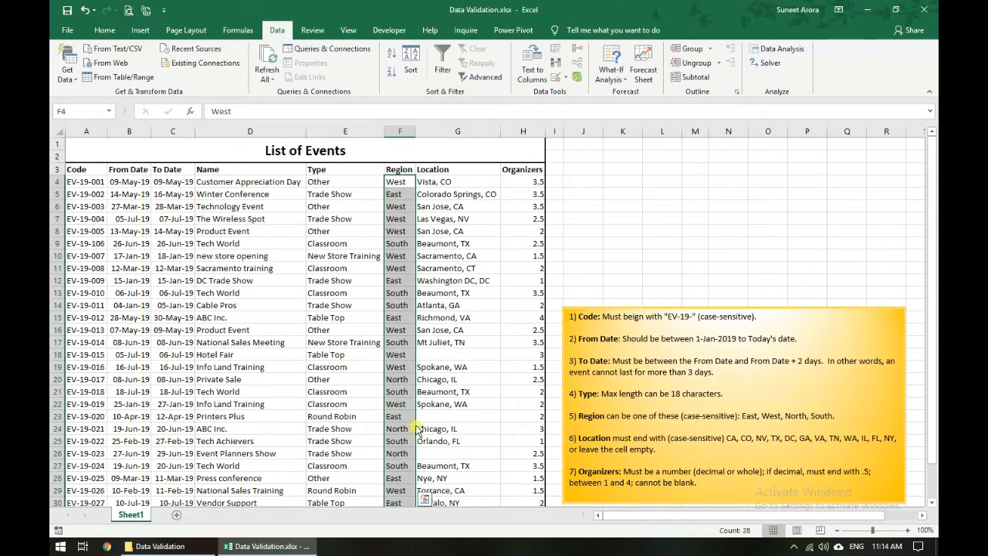
pyautogui.hotkey('ctrl', 'c')
pyautogui.click(662, 146)
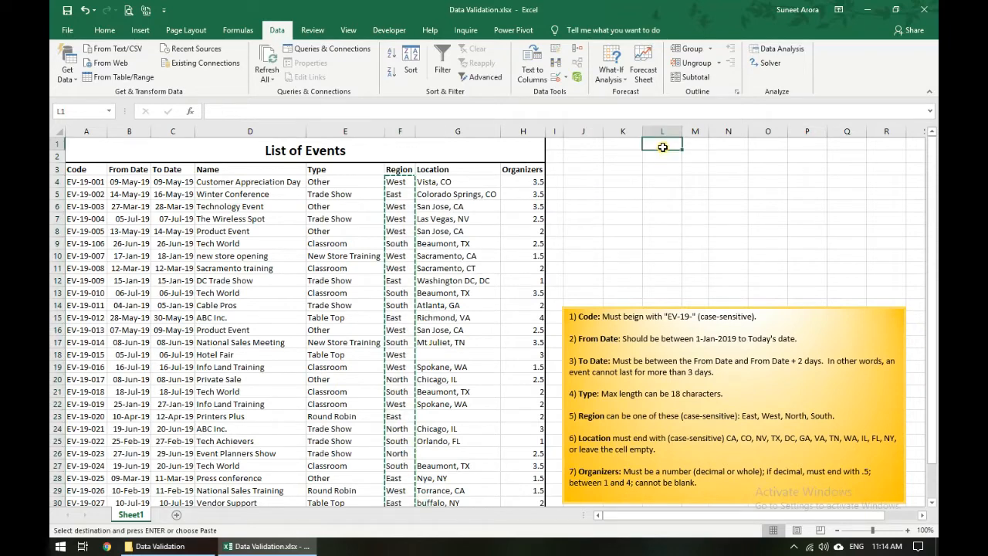
pyautogui.click(573, 141)
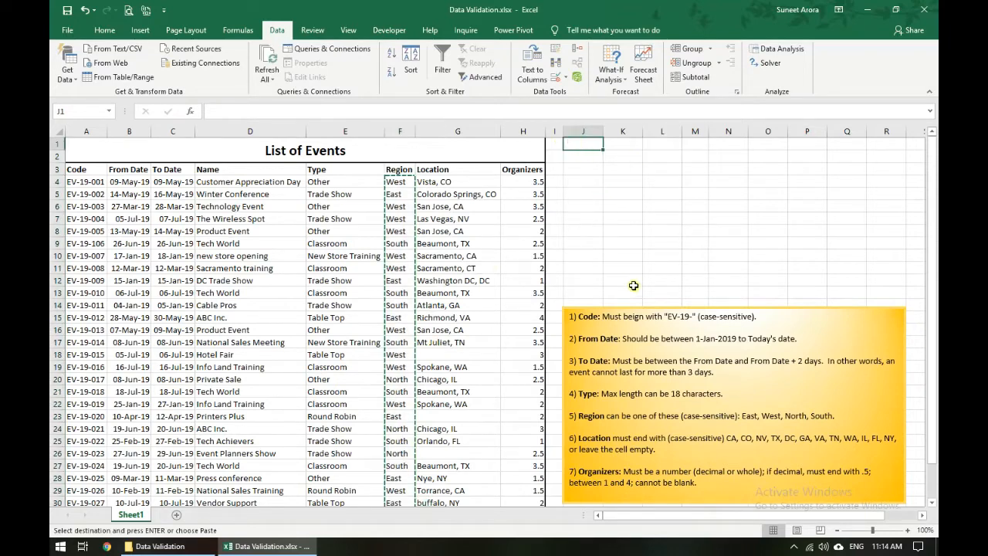
# Step: Move the rules text box over the events table and paste the copied Region entries starting at cell O1
pyautogui.moveTo(866, 309)
pyautogui.mouseDown()
pyautogui.moveTo(693, 194)
pyautogui.moveTo(439, 251)
pyautogui.moveTo(348, 245)
pyautogui.moveTo(307, 206)
pyautogui.moveTo(307, 165)
pyautogui.moveTo(307, 226)
pyautogui.mouseUp()
pyautogui.click(764, 143)
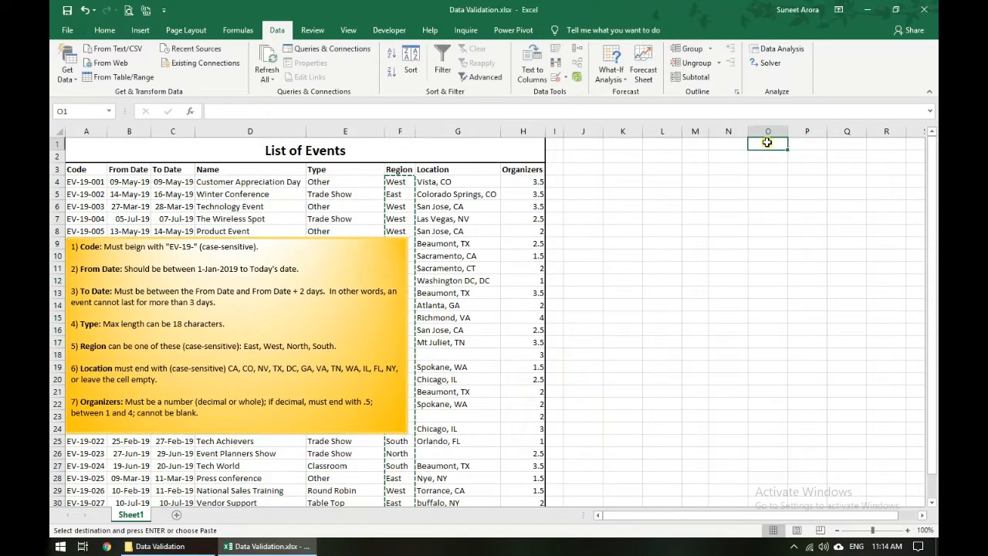
pyautogui.hotkey('ctrl', 'v')
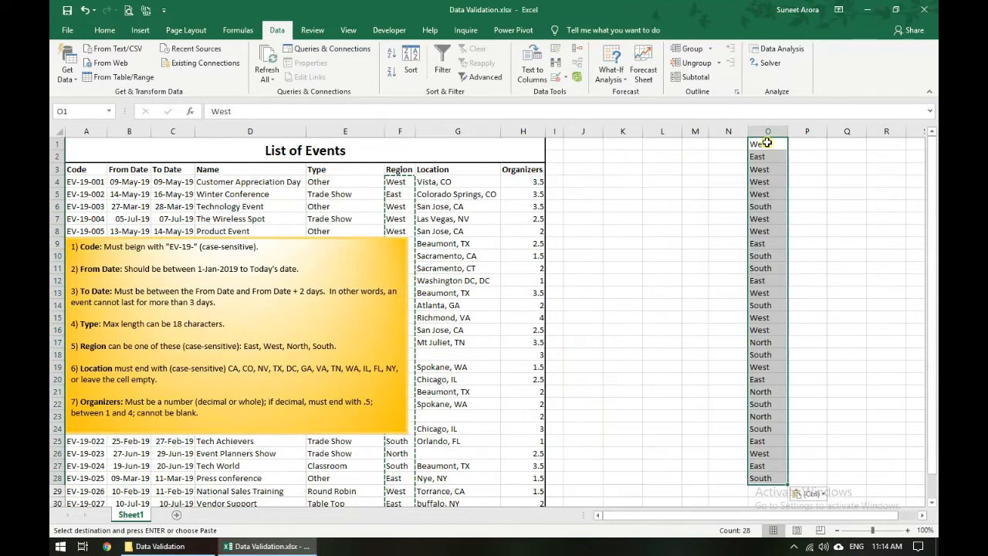
# Step: Remove the duplicate values from the pasted Region list in column O, treating it as having no header
pyautogui.click(556, 65)
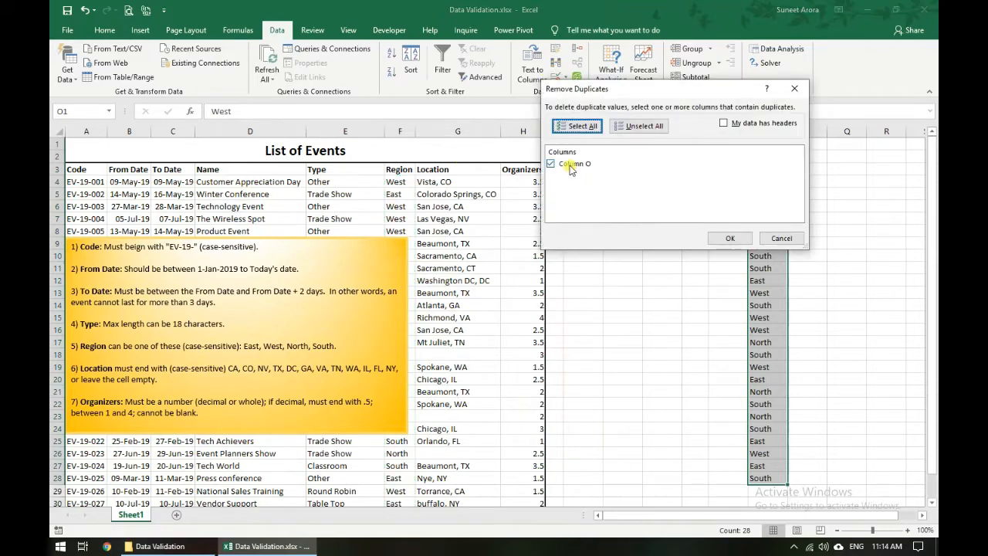
pyautogui.click(729, 238)
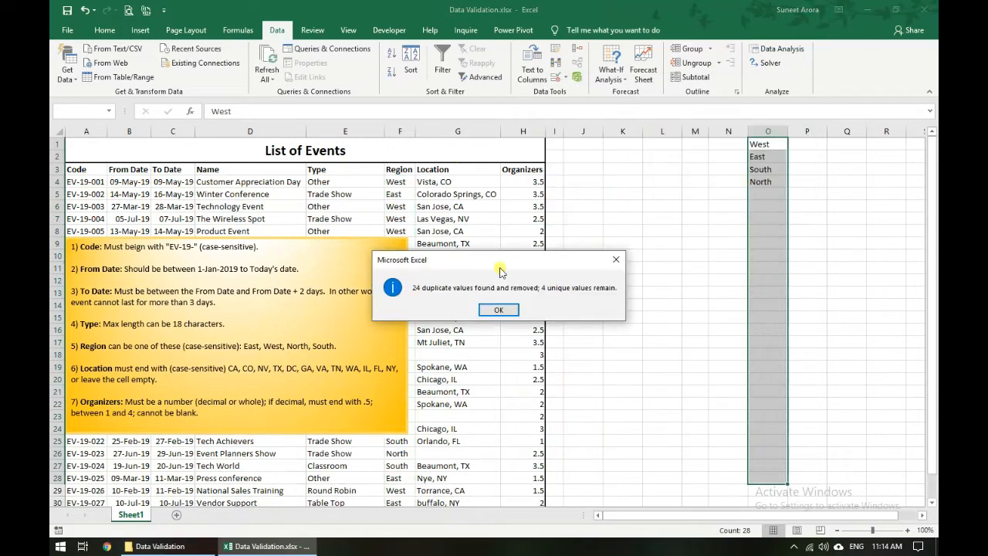
pyautogui.click(498, 311)
pyautogui.click(759, 146)
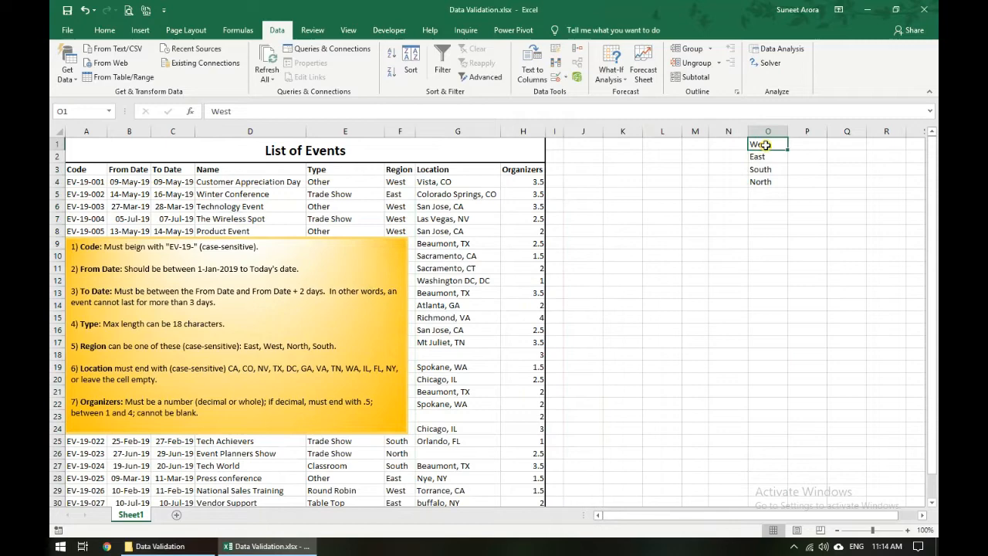
pyautogui.click(765, 182)
pyautogui.moveTo(765, 182); pyautogui.dragTo(759, 144)
# Step: Select the rules text box that covers the events table
pyautogui.click(397, 181)
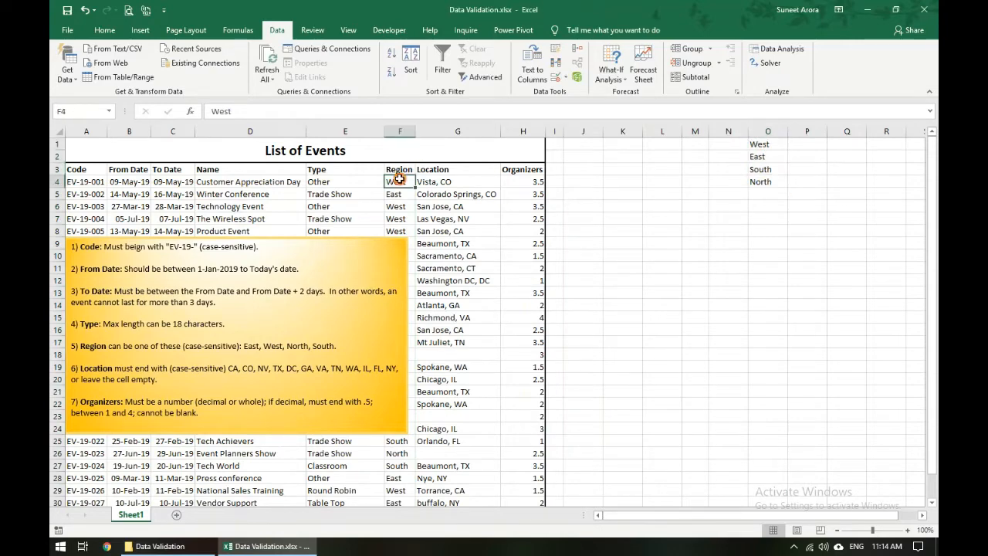
pyautogui.click(292, 240)
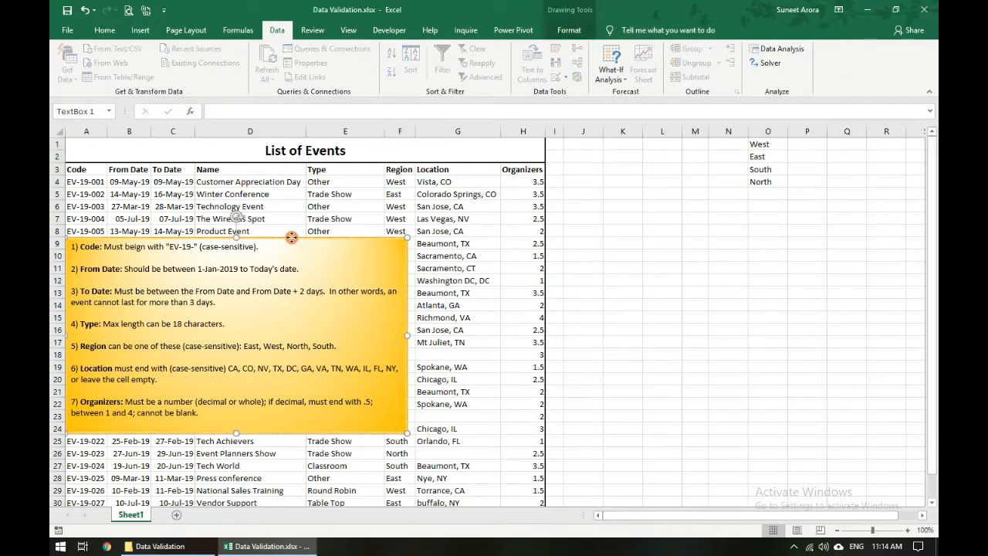
# Step: Move the rules text box clear of the event table and restrict Region cells F4:F31 to a validation list sourced from O1:O4
pyautogui.moveTo(291, 237); pyautogui.dragTo(799, 305)
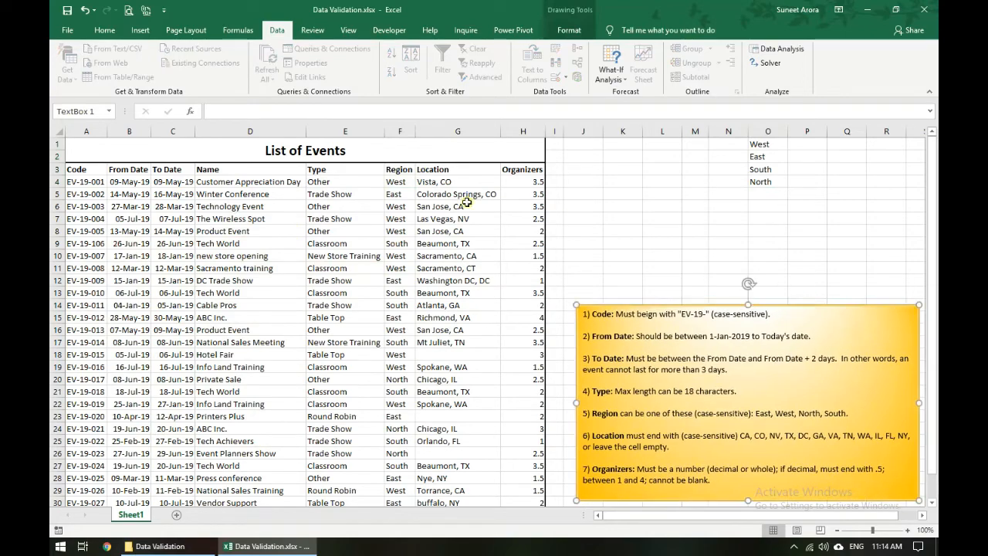
pyautogui.click(401, 182)
pyautogui.scroll(-4, 398, 355)
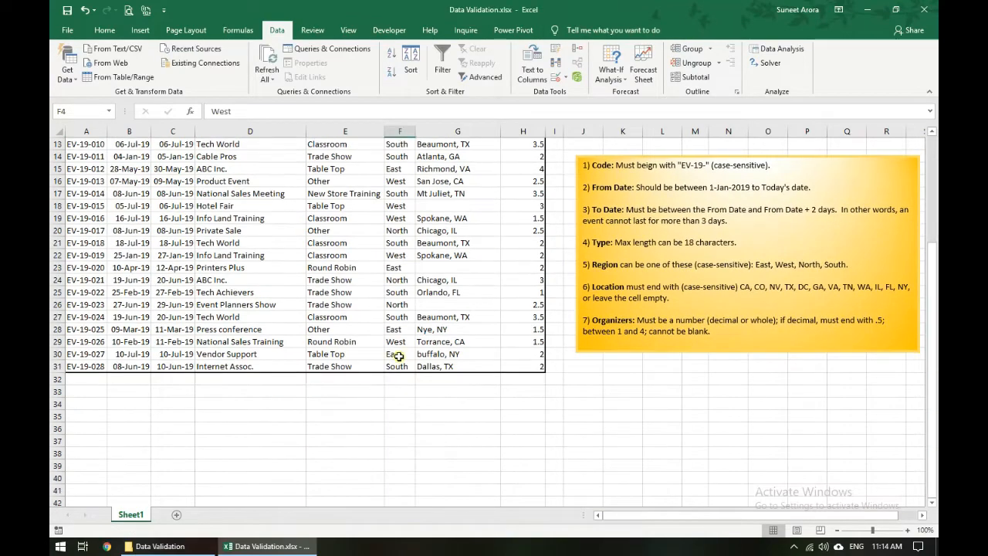
pyautogui.keyDown('shift'); pyautogui.click(398, 363); pyautogui.keyUp('shift')
pyautogui.scroll(4, 400, 339)
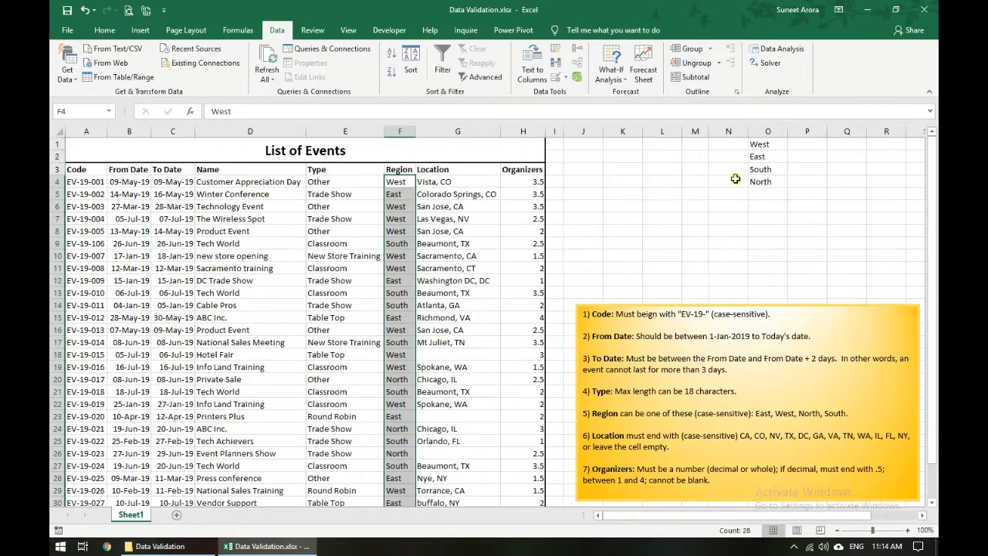
pyautogui.click(556, 78)
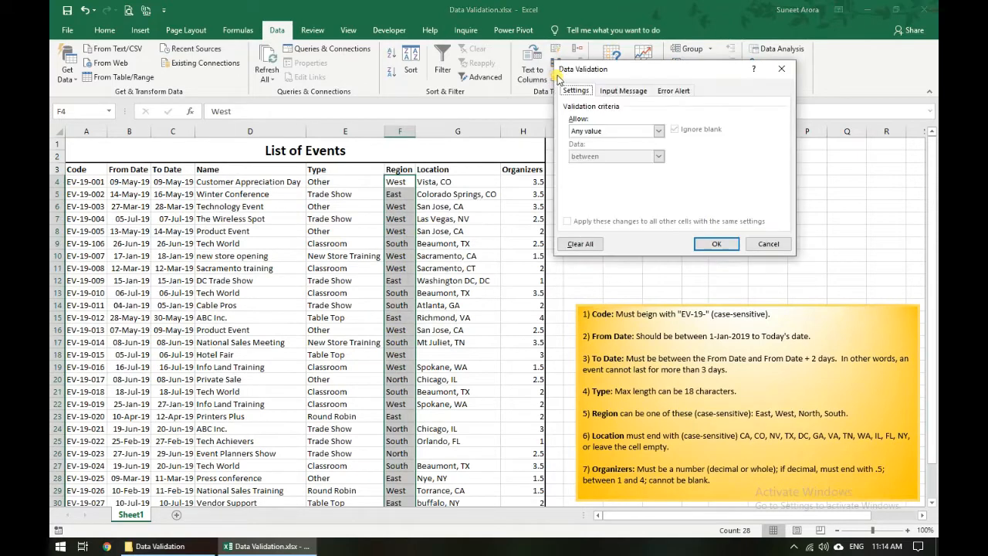
pyautogui.click(658, 131)
pyautogui.click(585, 166)
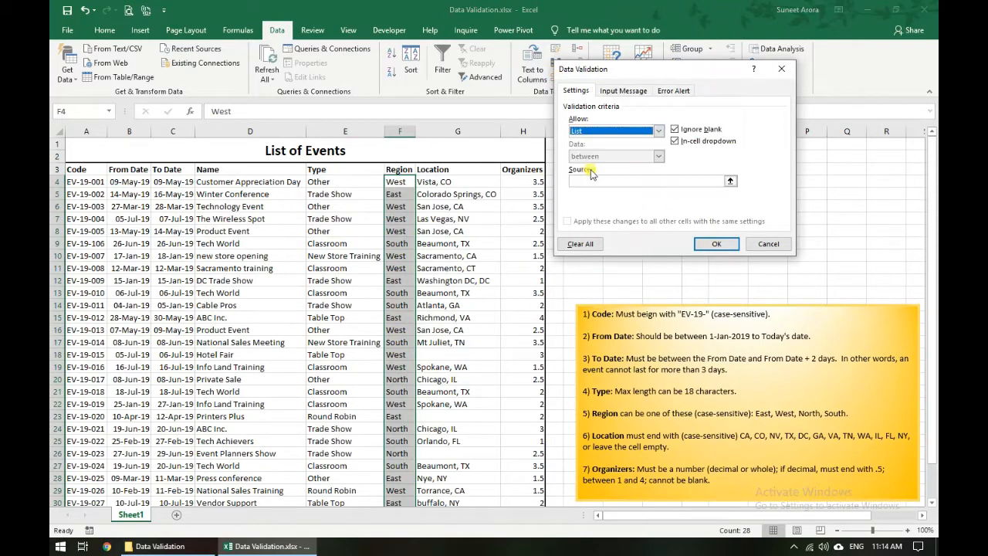
pyautogui.click(616, 180)
pyautogui.moveTo(687, 69); pyautogui.dragTo(608, 167)
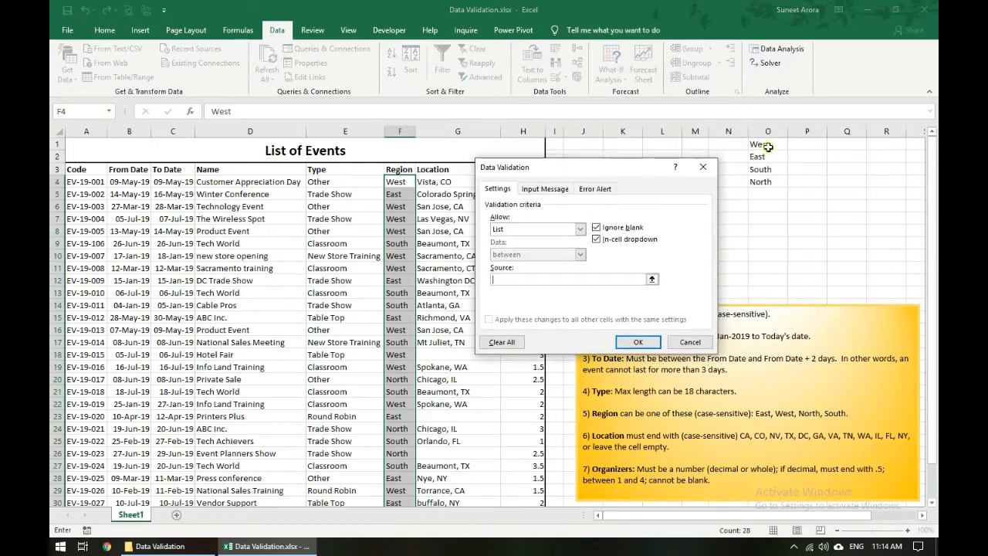
pyautogui.moveTo(768, 145); pyautogui.dragTo(777, 181)
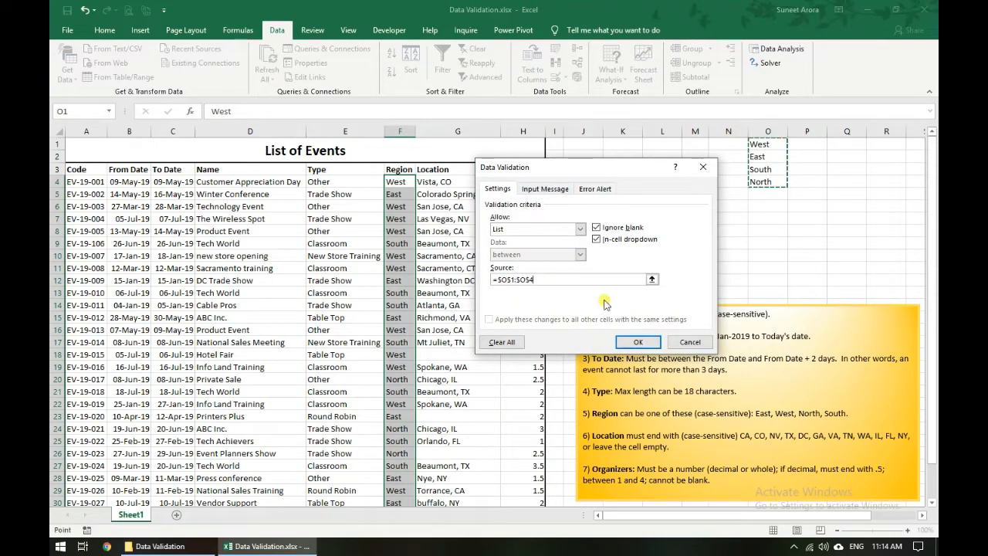
pyautogui.click(625, 342)
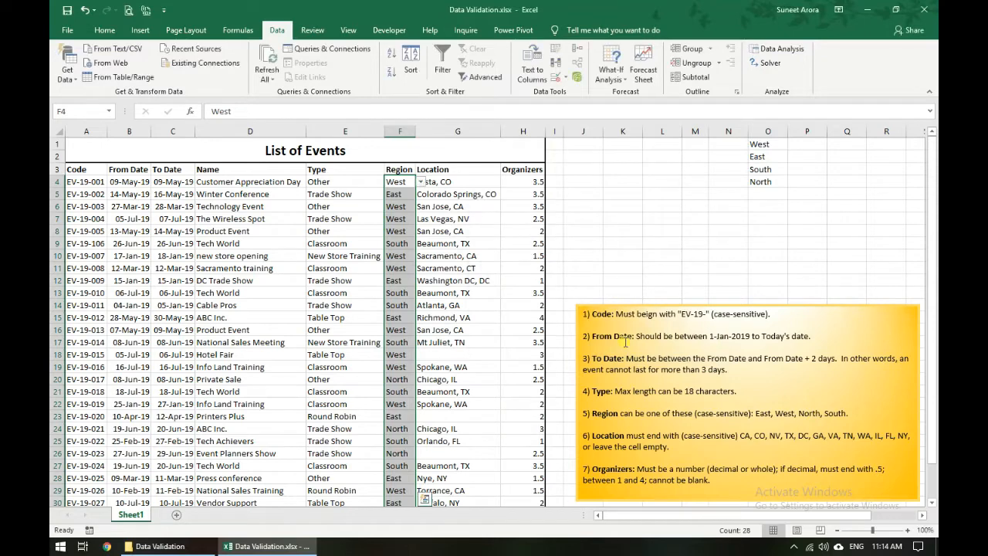
# Step: Test the Region dropdowns by viewing the options in F4 and choosing West, South and finally East in F15
pyautogui.click(395, 181)
pyautogui.click(421, 182)
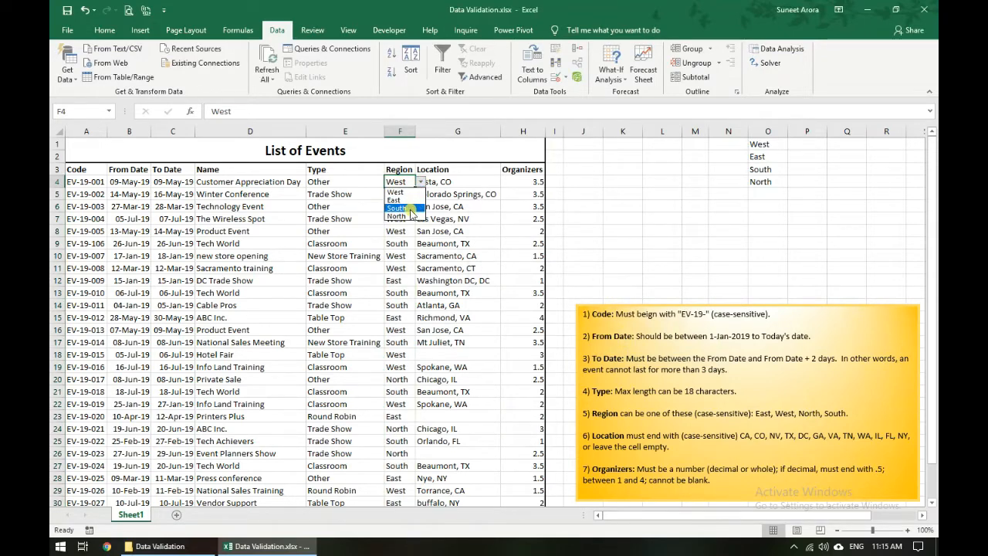
pyautogui.click(402, 246)
pyautogui.click(396, 303)
pyautogui.click(398, 320)
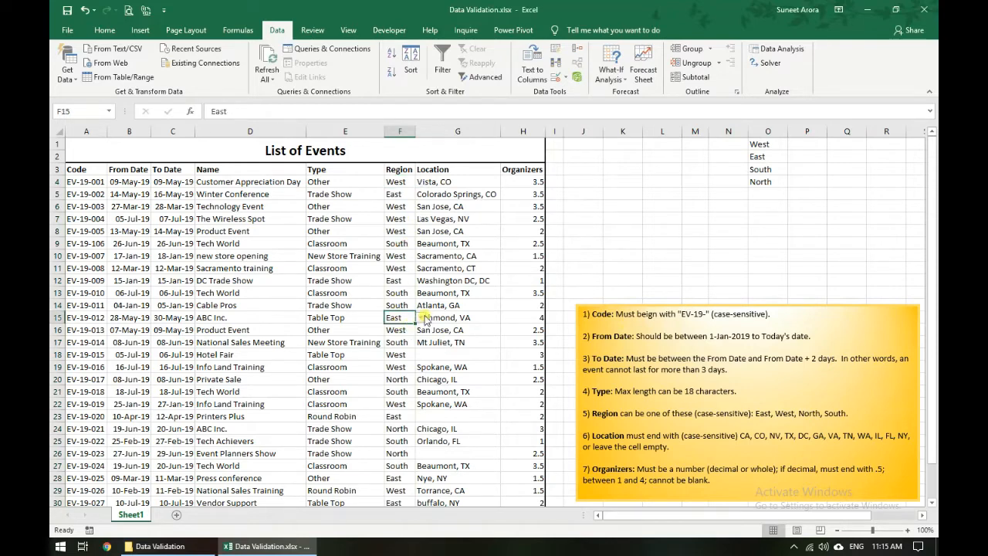
pyautogui.click(422, 318)
pyautogui.click(409, 328)
pyautogui.click(419, 318)
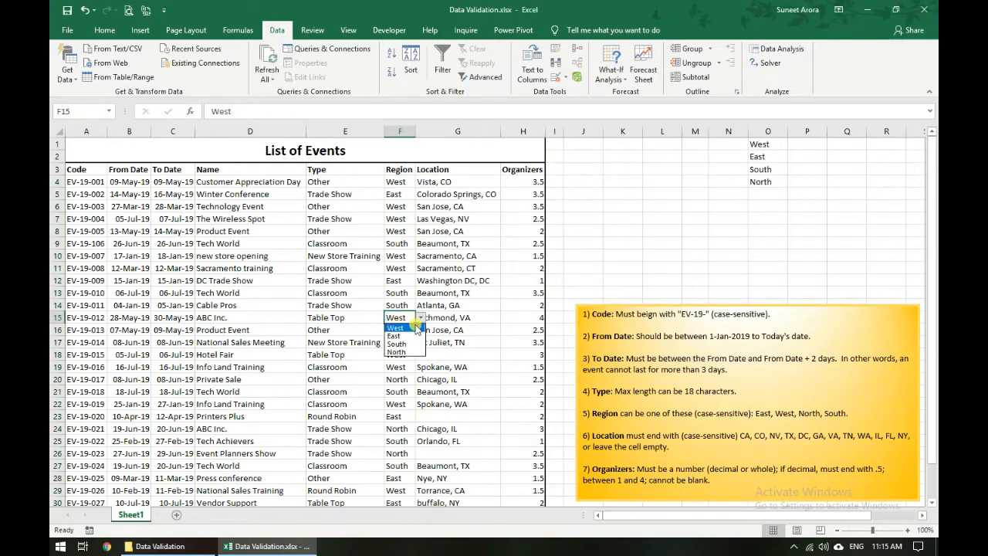
pyautogui.click(396, 343)
pyautogui.click(419, 318)
pyautogui.click(394, 335)
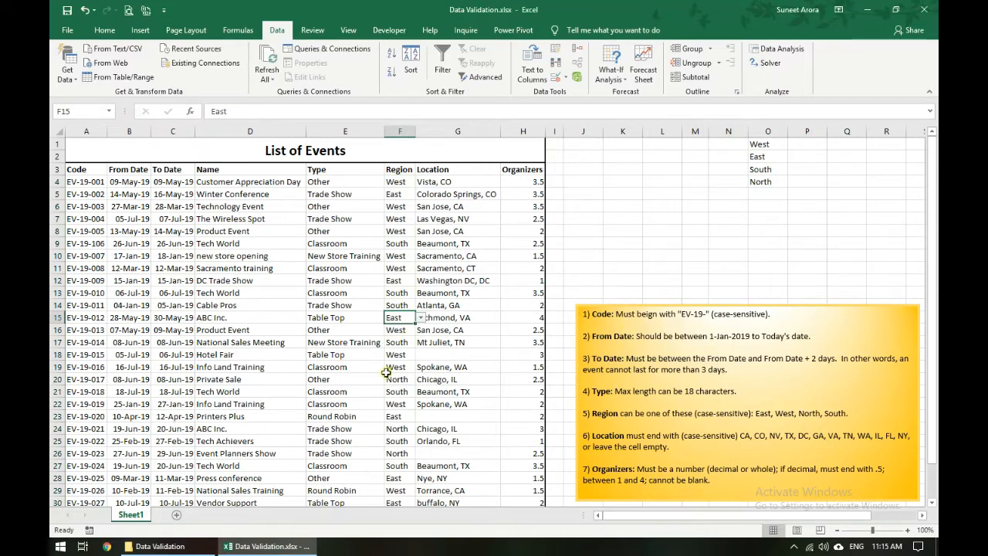
# Step: Try to enter Other as the Region in F23 and cancel the entry
pyautogui.click(397, 416)
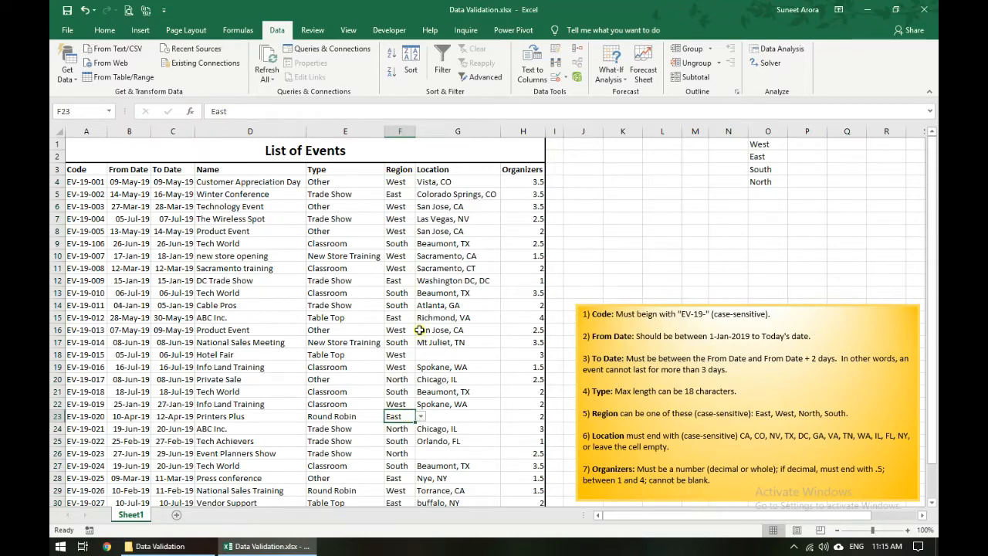
pyautogui.write('Other')
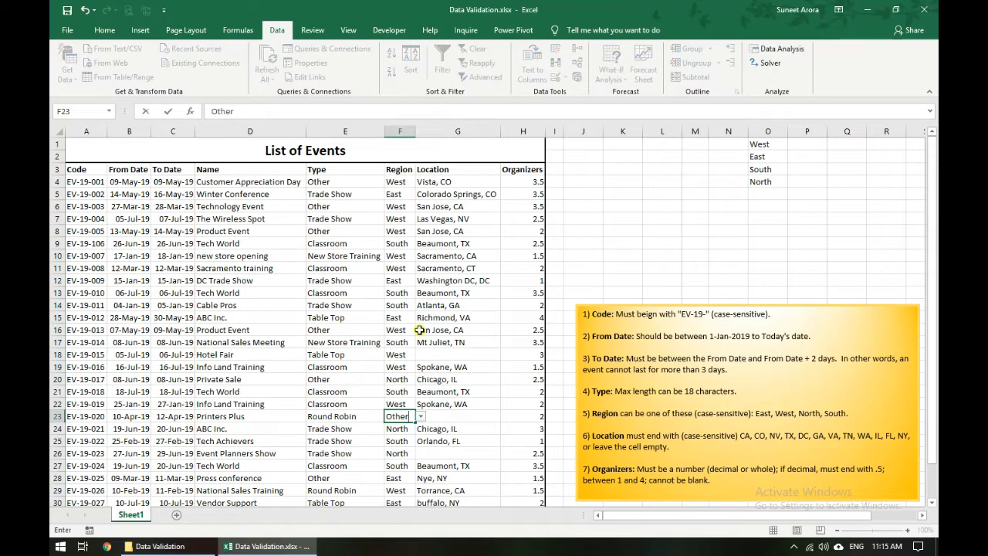
pyautogui.press('Return')
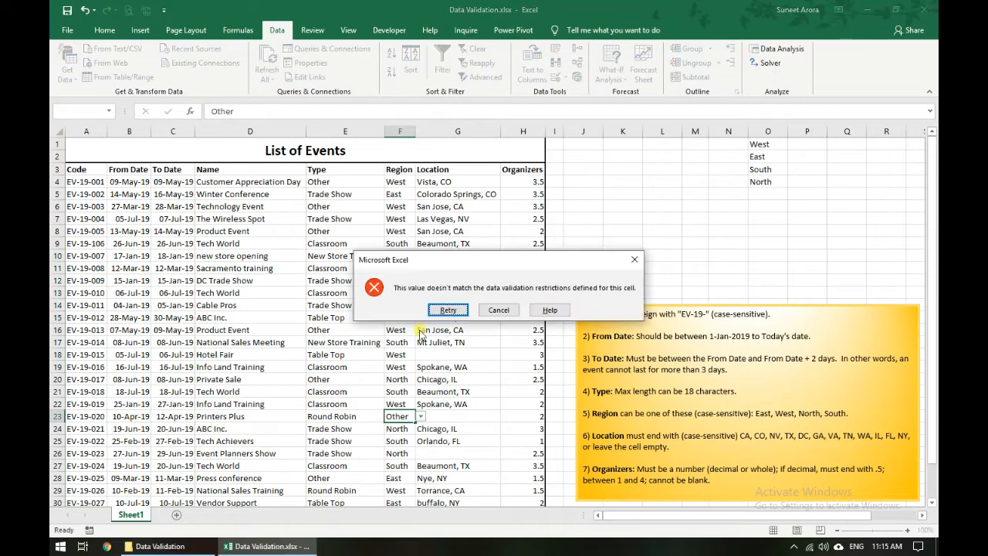
pyautogui.press('Tab')
pyautogui.press('Return')
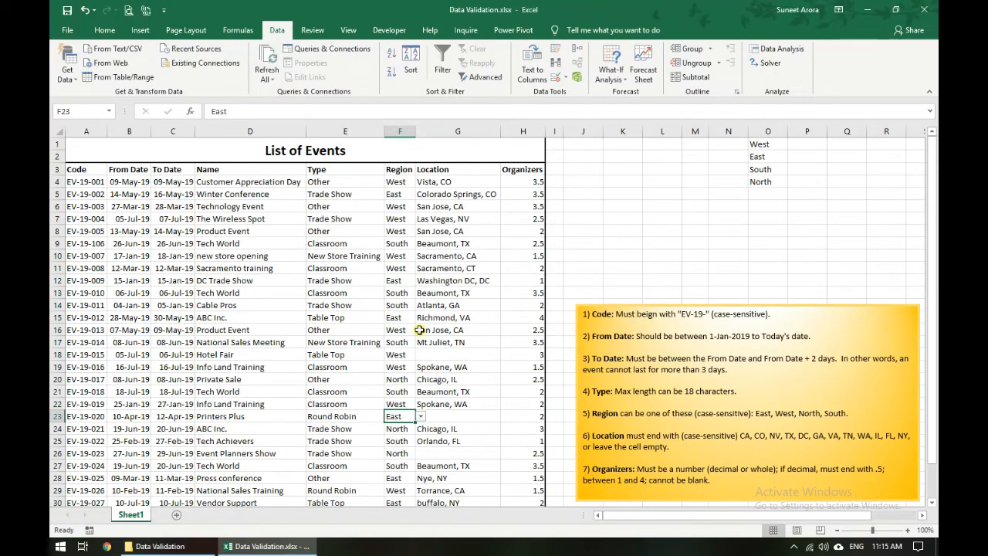
pyautogui.click(398, 183)
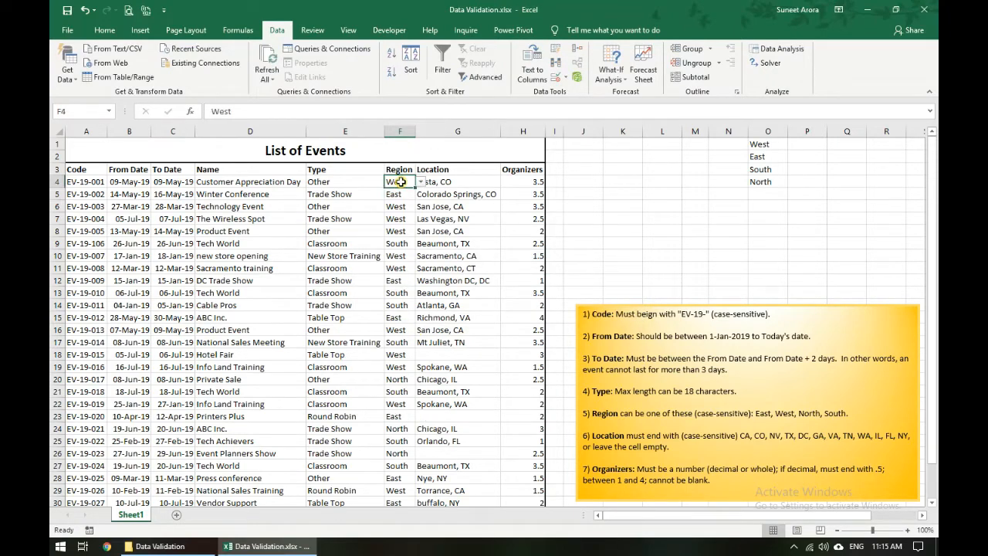
# Step: Examine the Location rule's allowed state endings in the text box and the Location entries in G4:G31
pyautogui.click(603, 436)
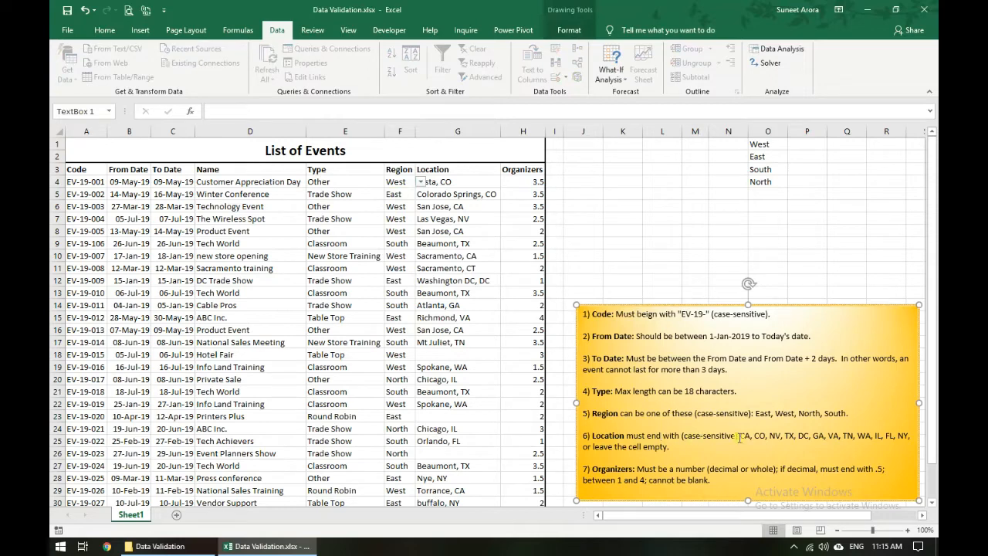
pyautogui.moveTo(739, 437); pyautogui.dragTo(688, 447)
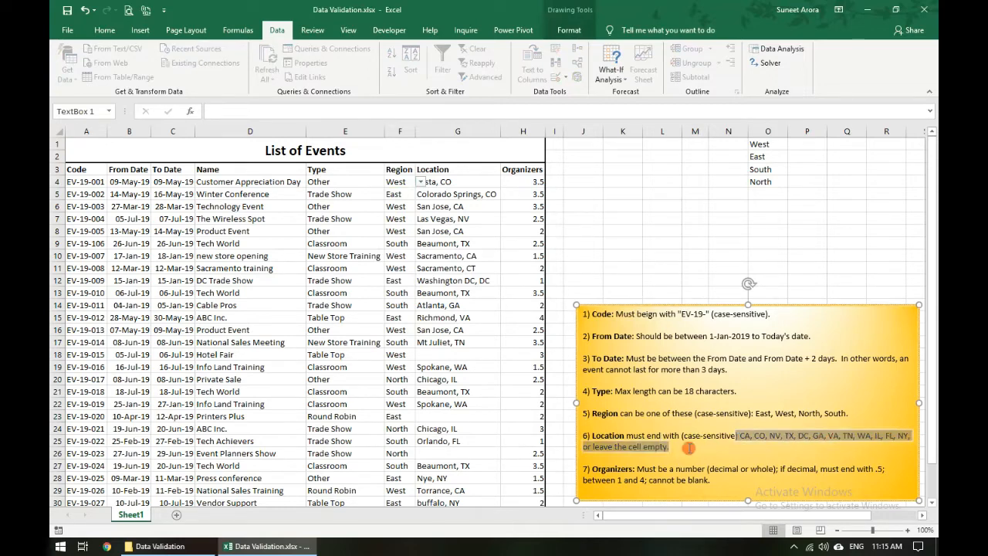
pyautogui.click(689, 448)
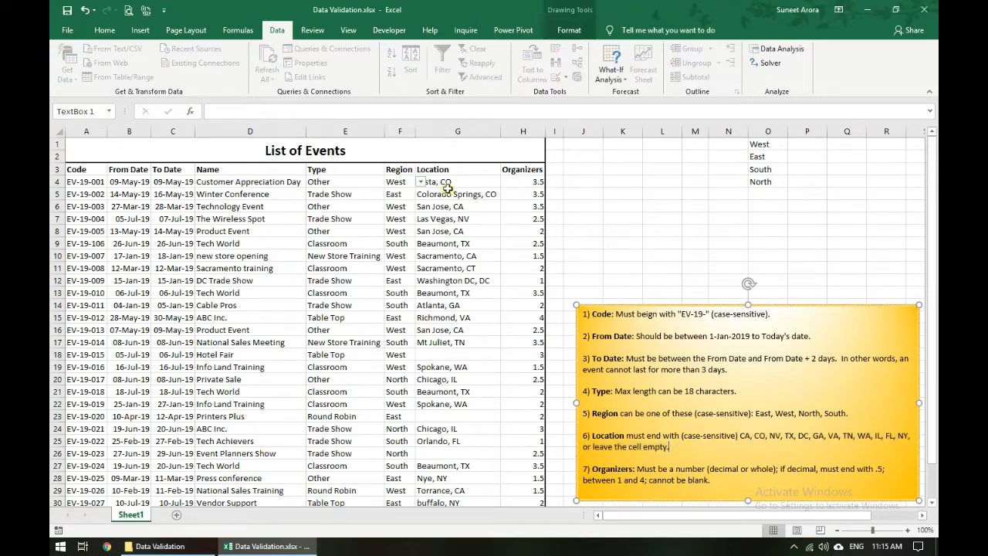
pyautogui.click(454, 182)
pyautogui.scroll(-1, 485, 425)
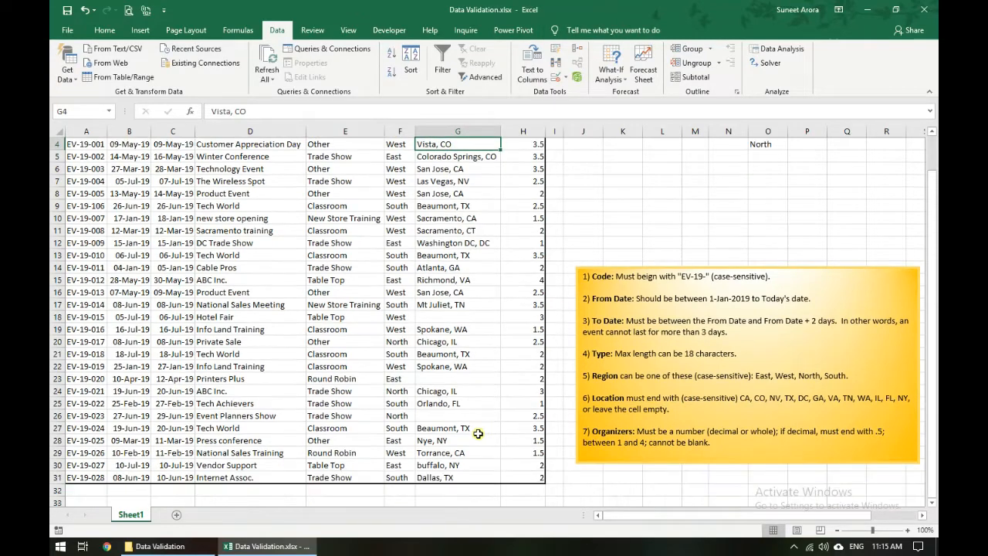
pyautogui.keyDown('shift'); pyautogui.click(469, 472); pyautogui.keyUp('shift')
pyautogui.scroll(1, 469, 435)
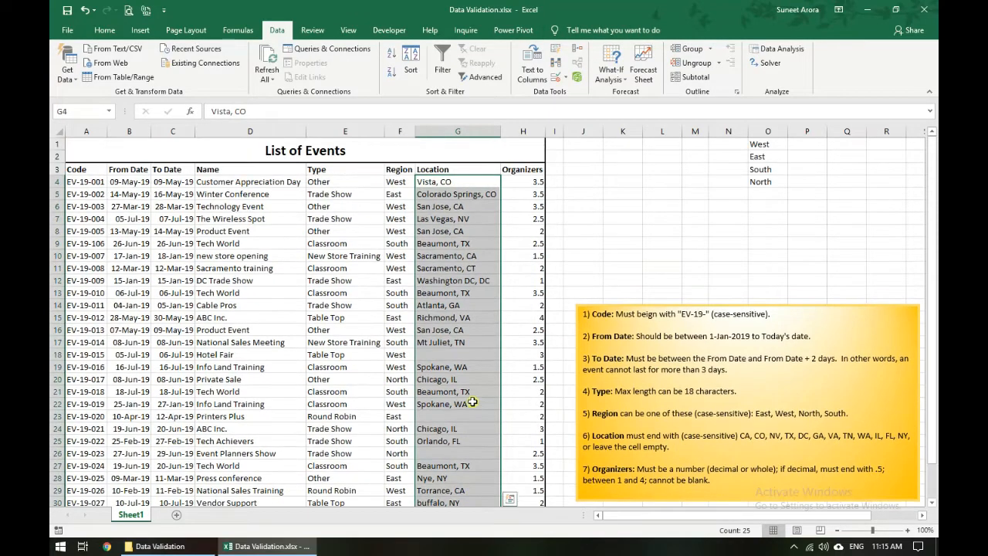
pyautogui.click(458, 183)
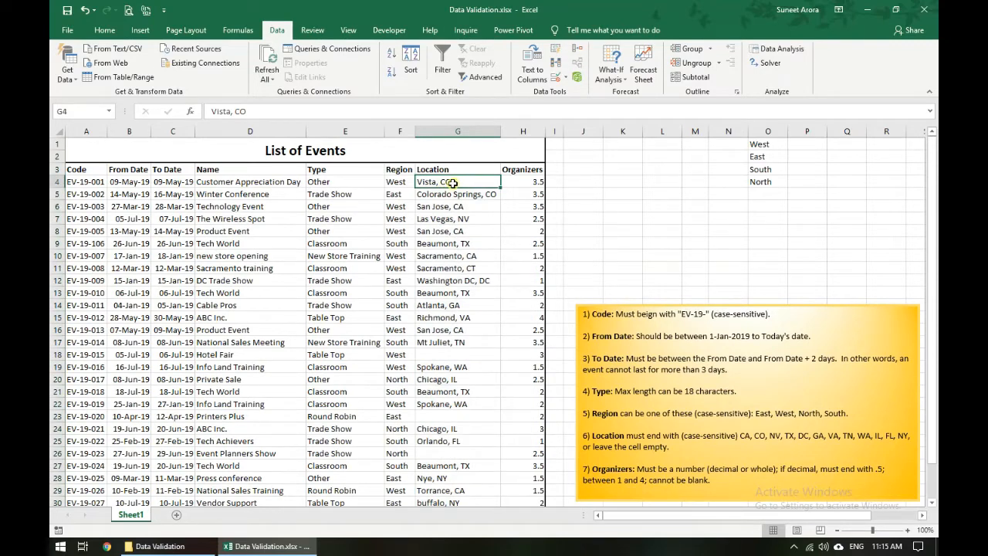
# Step: Move the rules text box over columns A to F of the event table, starting at row 9
pyautogui.click(585, 181)
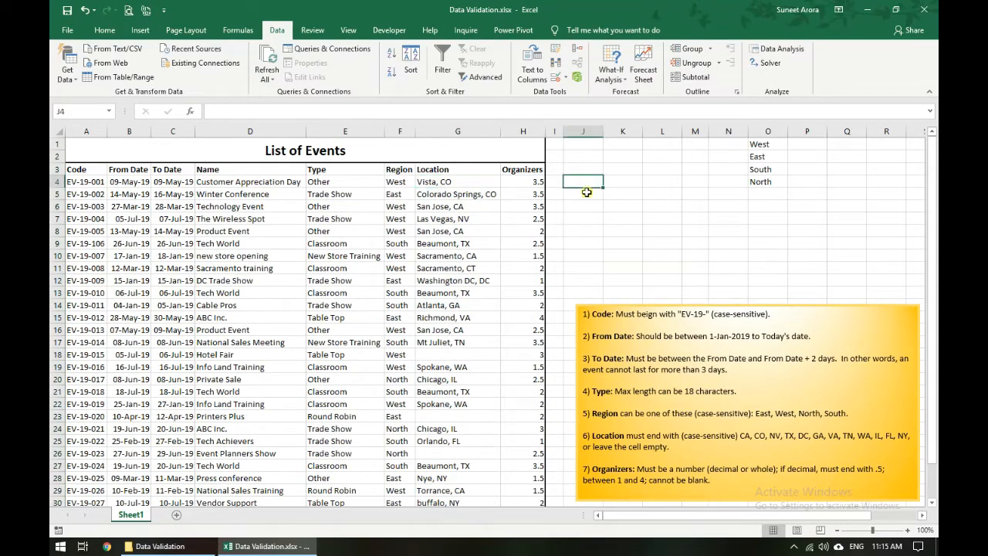
pyautogui.click(658, 313)
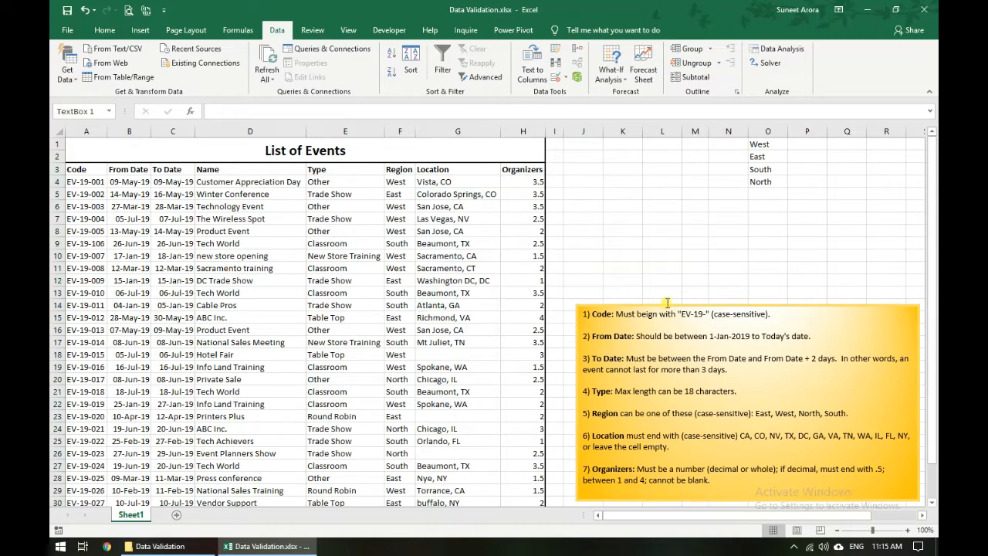
pyautogui.moveTo(704, 303); pyautogui.dragTo(196, 240)
pyautogui.click(579, 173)
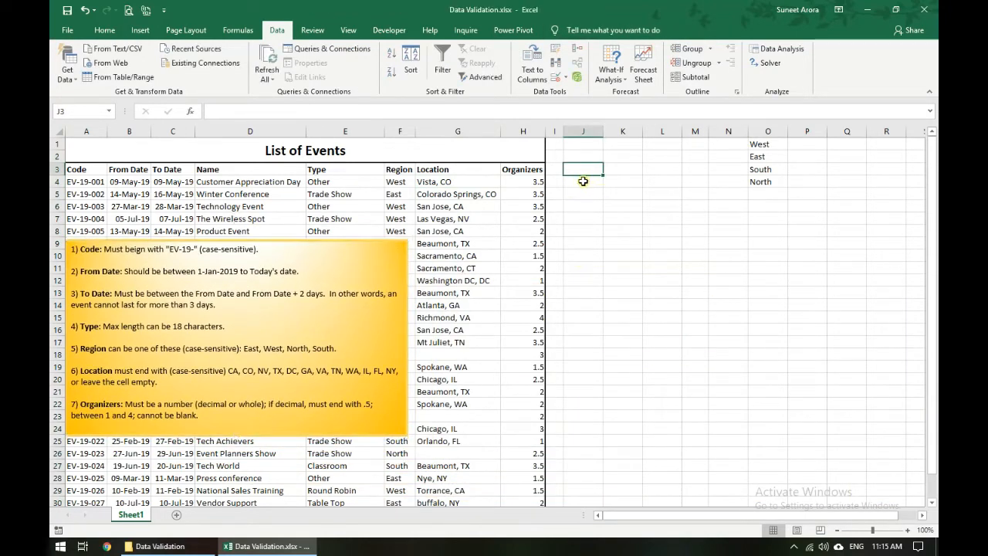
# Step: Extract the last two characters of each Location with =RIGHT(G4,2) in J4, filled down to J31
pyautogui.click(583, 182)
pyautogui.write('=rig')
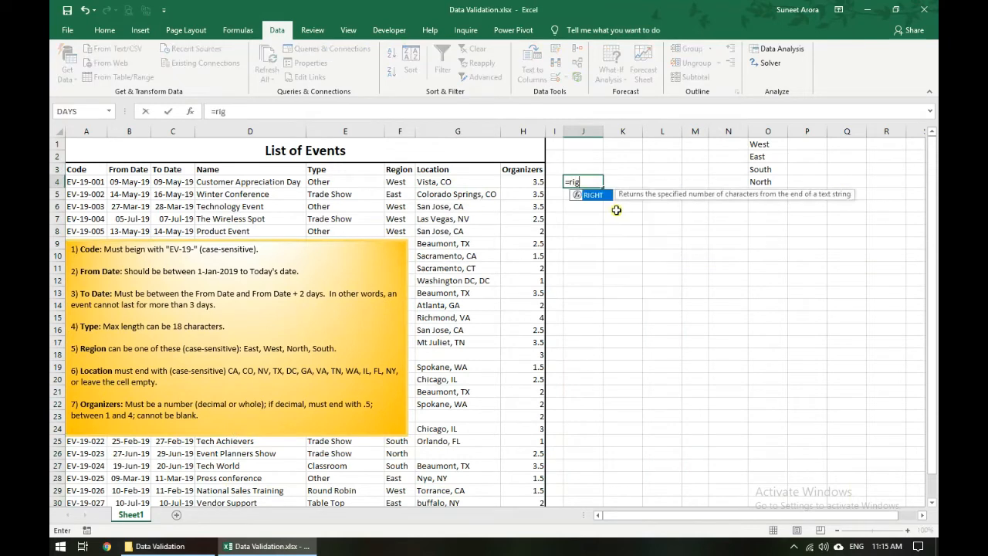
pyautogui.write('ht(')
pyautogui.click(467, 184)
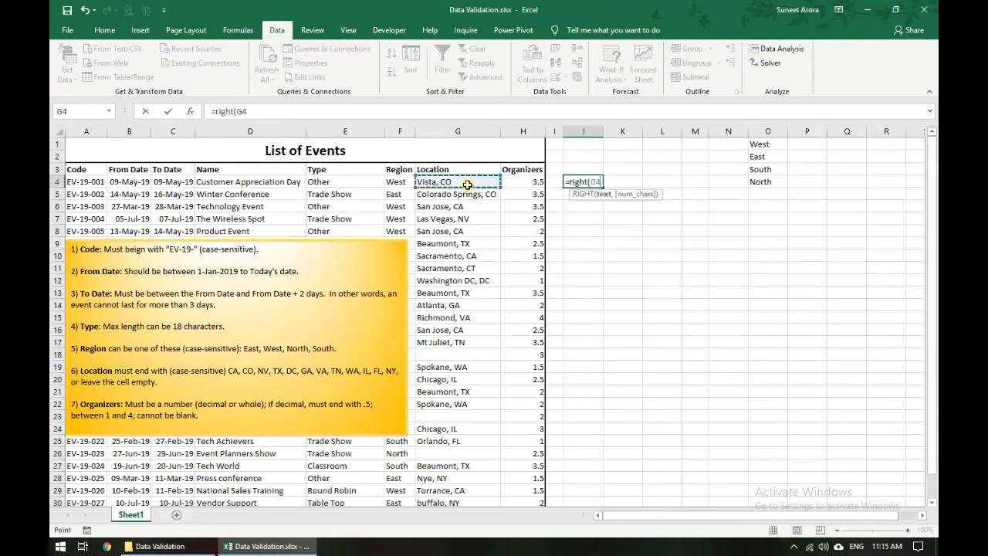
pyautogui.write(',2)')
pyautogui.hotkey('ctrl', 'Return')
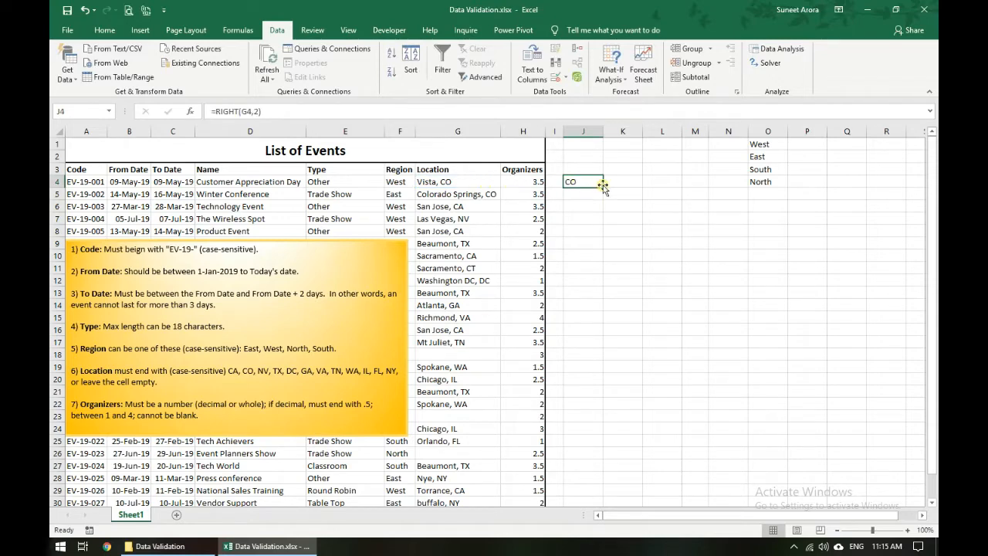
pyautogui.moveTo(602, 188); pyautogui.dragTo(592, 479)
pyautogui.scroll(1, 588, 471)
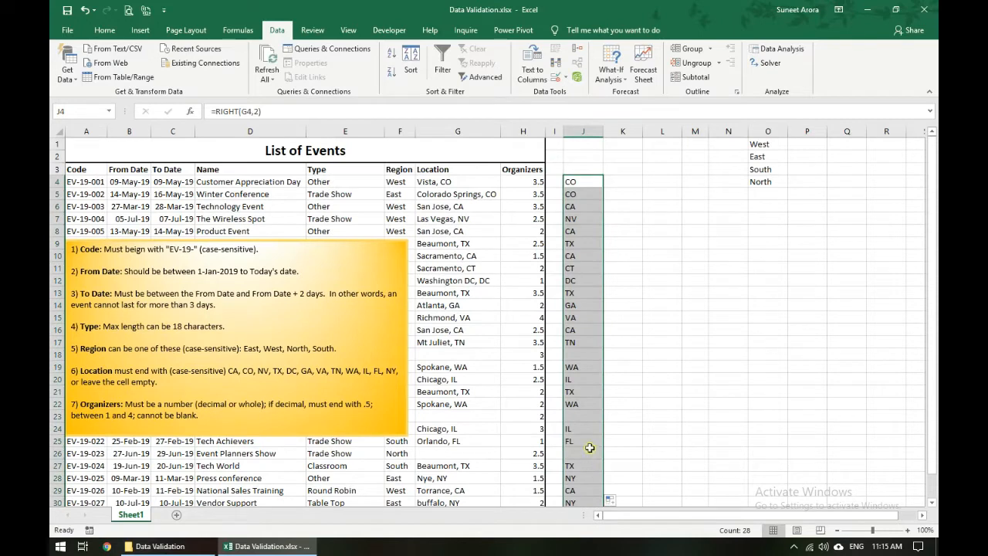
# Step: Convert the state code formulas in J4:J31 to static values by pasting values over them, and clear the copy outline
pyautogui.hotkey('ctrl', 'c')
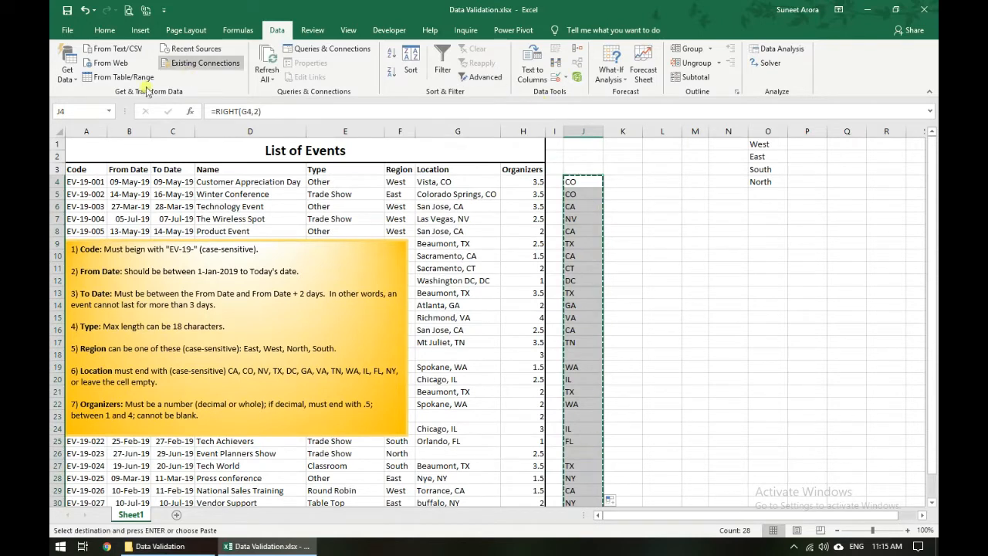
pyautogui.click(104, 30)
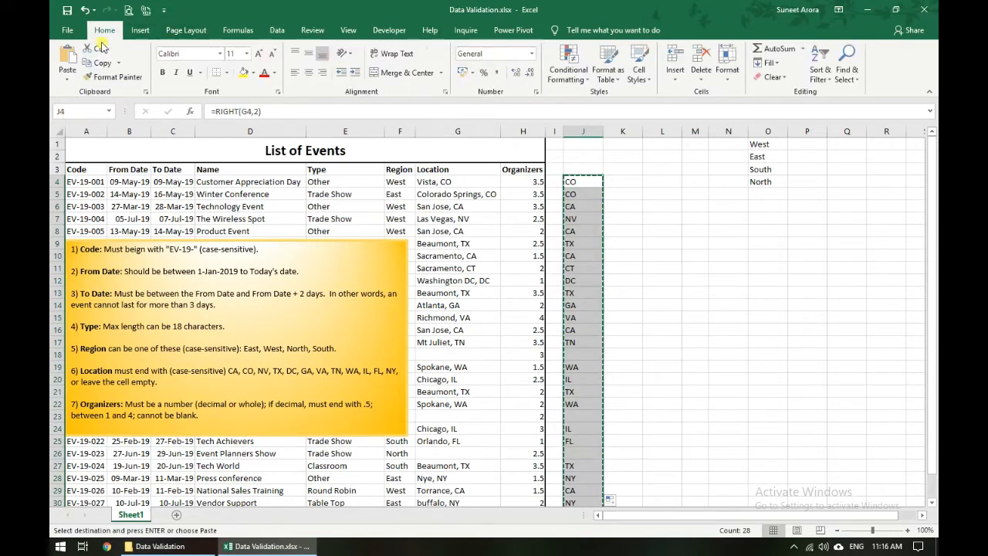
pyautogui.click(67, 77)
pyautogui.click(65, 159)
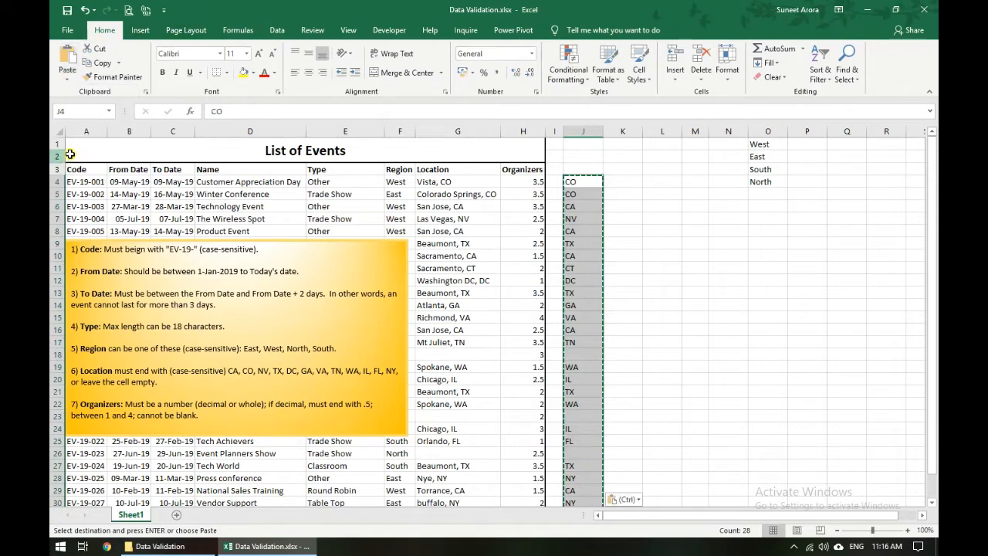
pyautogui.click(589, 184)
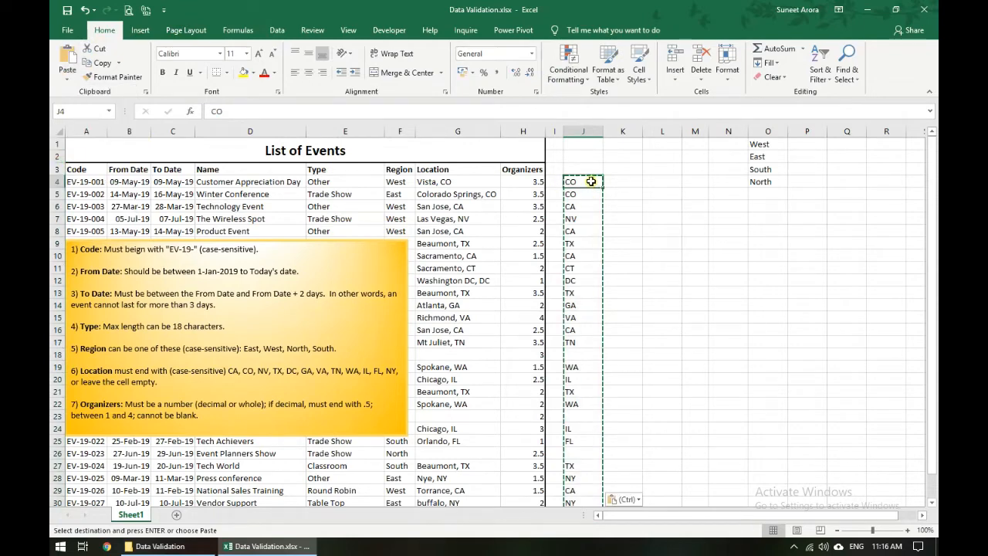
pyautogui.scroll(-4, 591, 181)
pyautogui.press('Escape')
pyautogui.scroll(4, 588, 374)
pyautogui.scroll(-1, 588, 336)
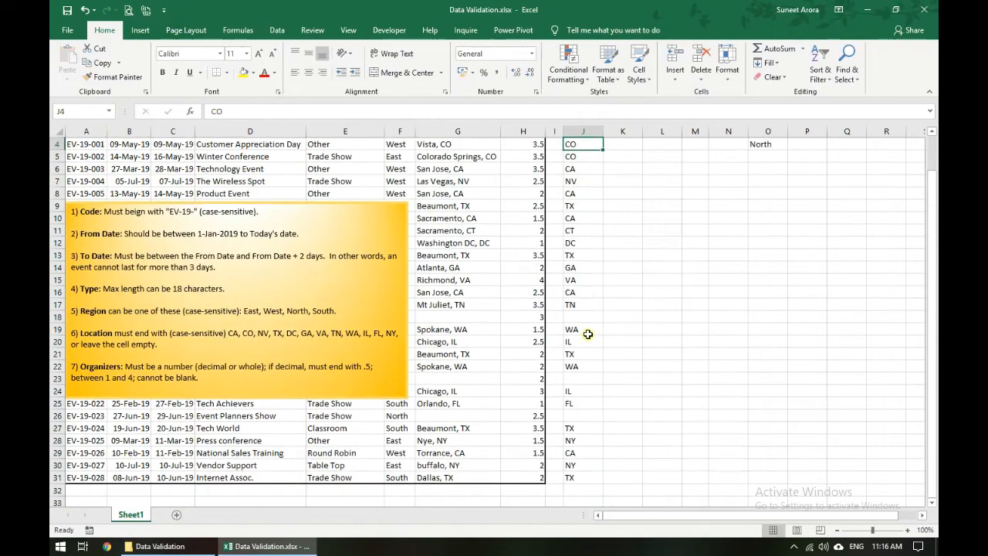
# Step: Remove the duplicate state codes from the range J4:J31
pyautogui.scroll(-4, 587, 334)
pyautogui.keyDown('shift'); pyautogui.click(591, 328); pyautogui.keyUp('shift')
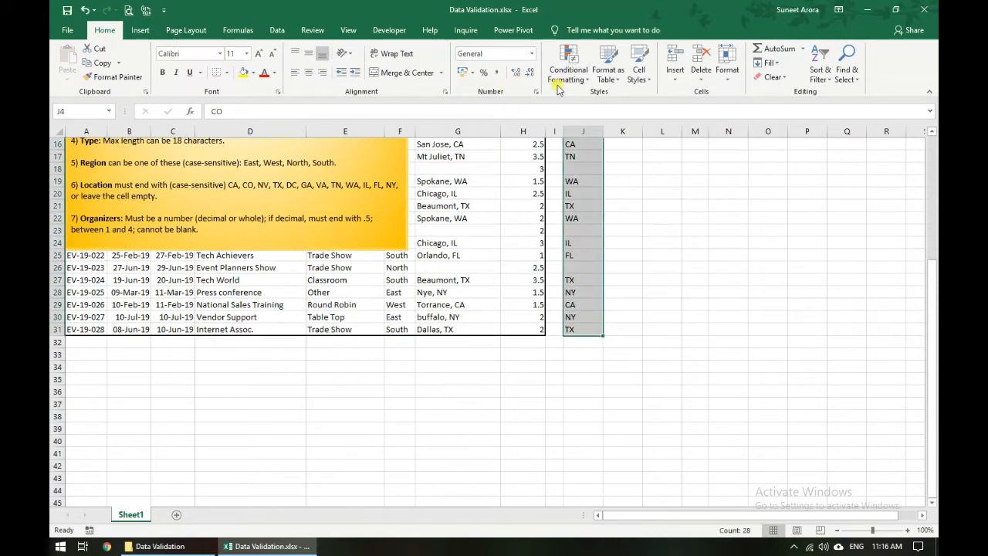
pyautogui.click(276, 30)
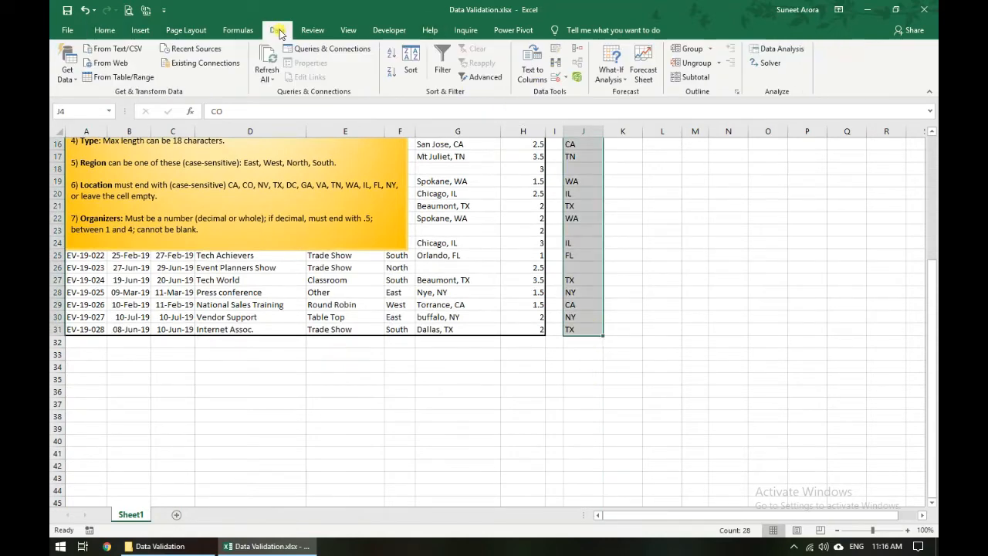
pyautogui.click(554, 63)
pyautogui.click(711, 333)
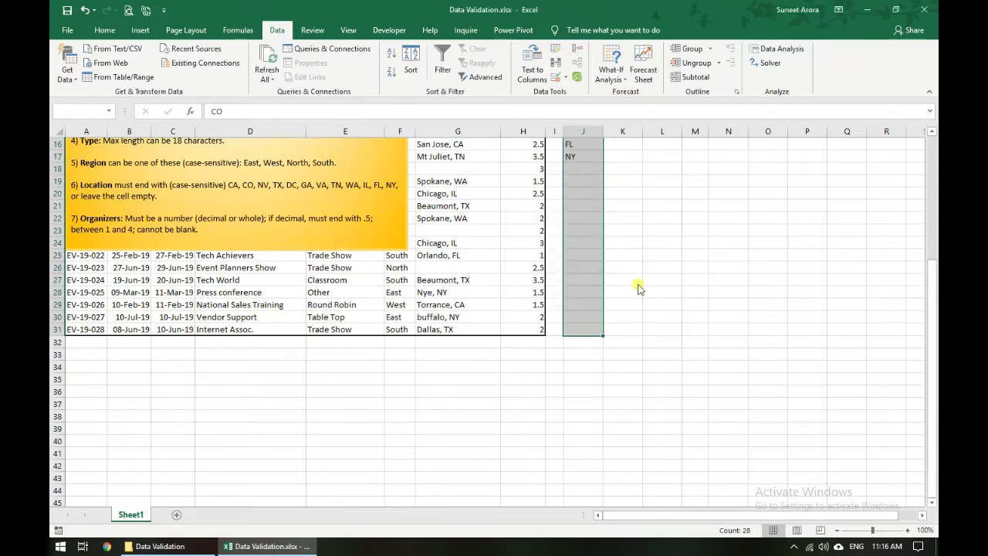
pyautogui.click(432, 309)
pyautogui.scroll(5, 579, 240)
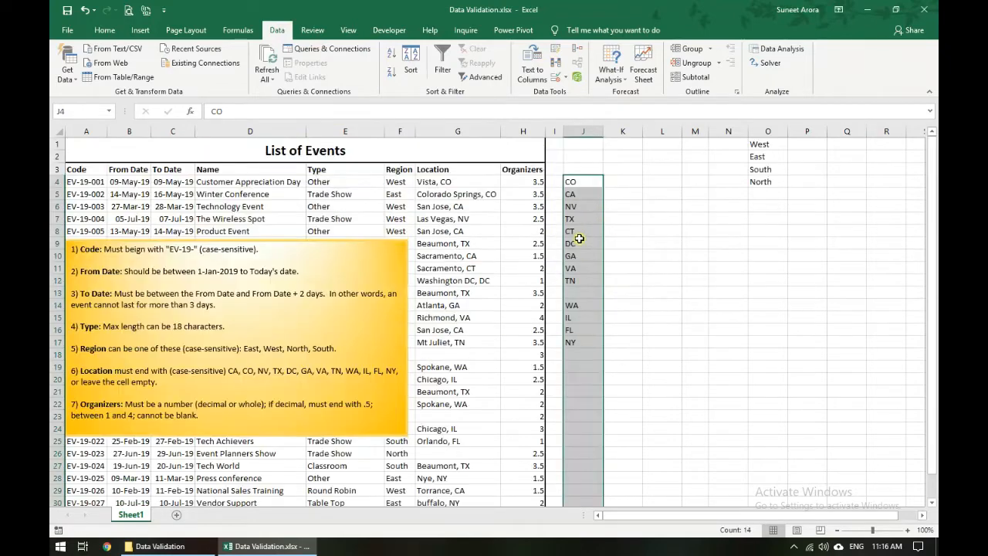
# Step: Delete the blank cell J13 within the state code list, shifting the cells below it up
pyautogui.click(579, 240)
pyautogui.click(580, 183)
pyautogui.click(588, 294)
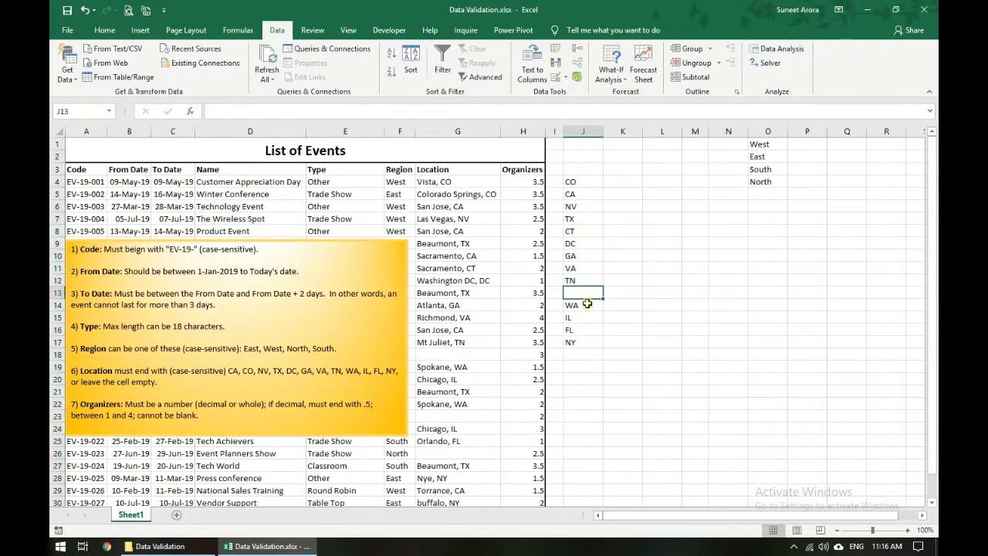
pyautogui.moveTo(587, 304); pyautogui.dragTo(584, 343)
pyautogui.click(588, 289)
pyautogui.hotkey('ctrl', '-')
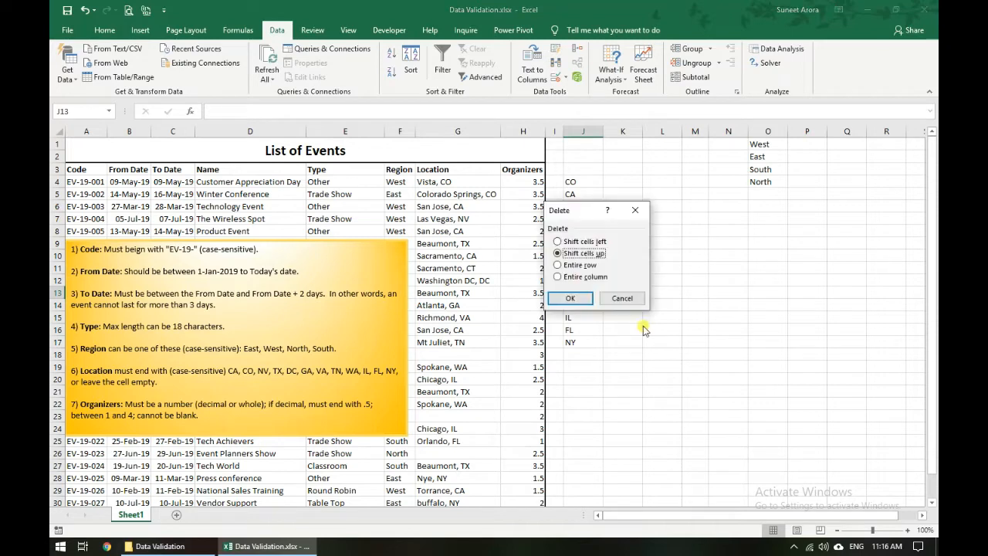
pyautogui.click(571, 299)
# Step: Move the state code list from J4:J16 to P1:P13, and place the rules text box beneath it across columns J to R
pyautogui.moveTo(586, 185); pyautogui.dragTo(594, 328)
pyautogui.moveTo(575, 177); pyautogui.dragTo(811, 139)
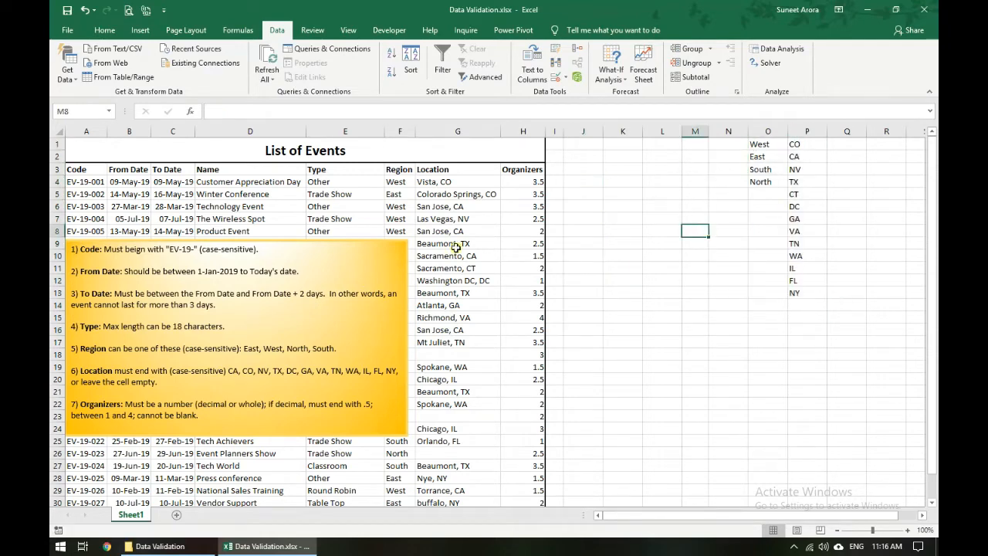
pyautogui.click(264, 253)
pyautogui.moveTo(264, 253); pyautogui.dragTo(792, 313)
# Step: Extract the last two characters of the first event's Location with =RIGHT(G4,2) in J4
pyautogui.click(469, 185)
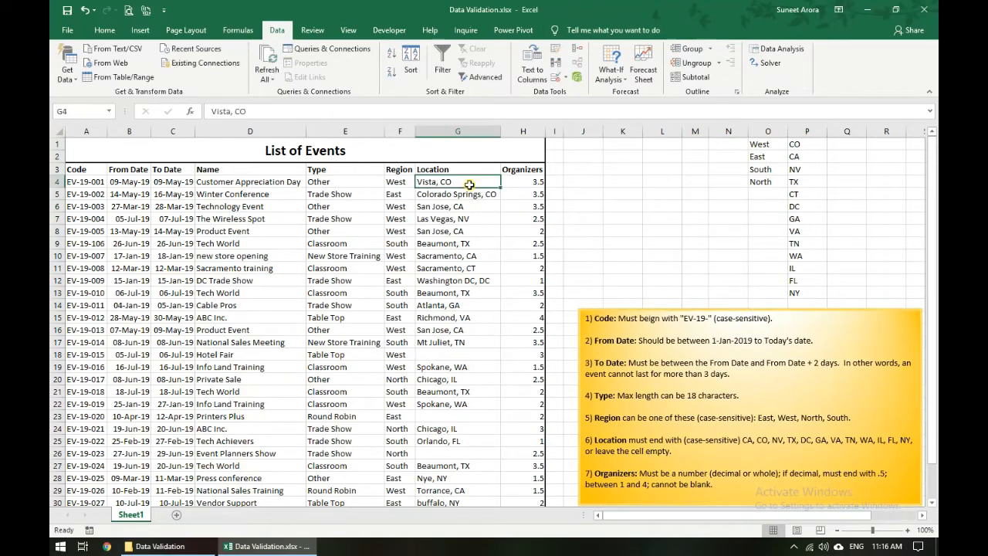
pyautogui.click(587, 185)
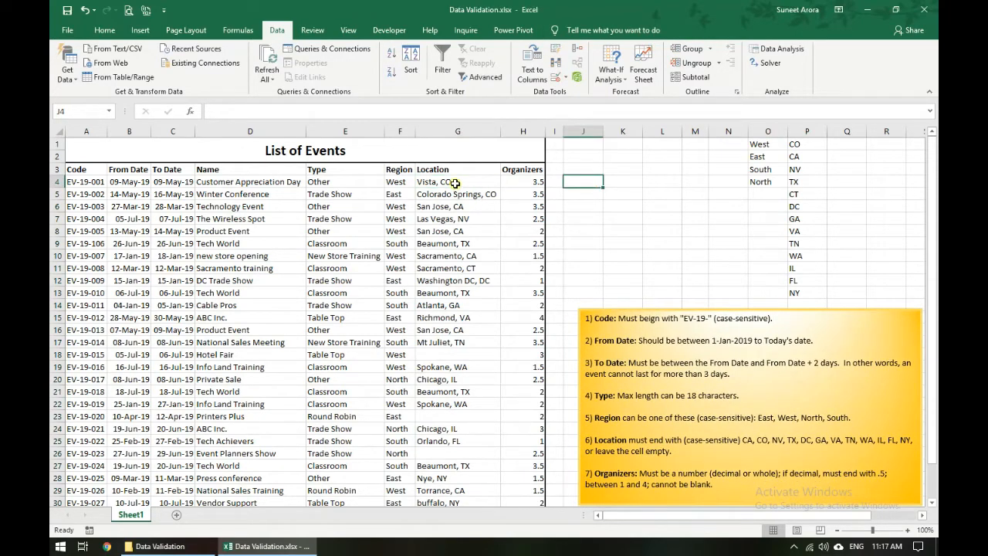
pyautogui.moveTo(798, 144); pyautogui.dragTo(804, 293)
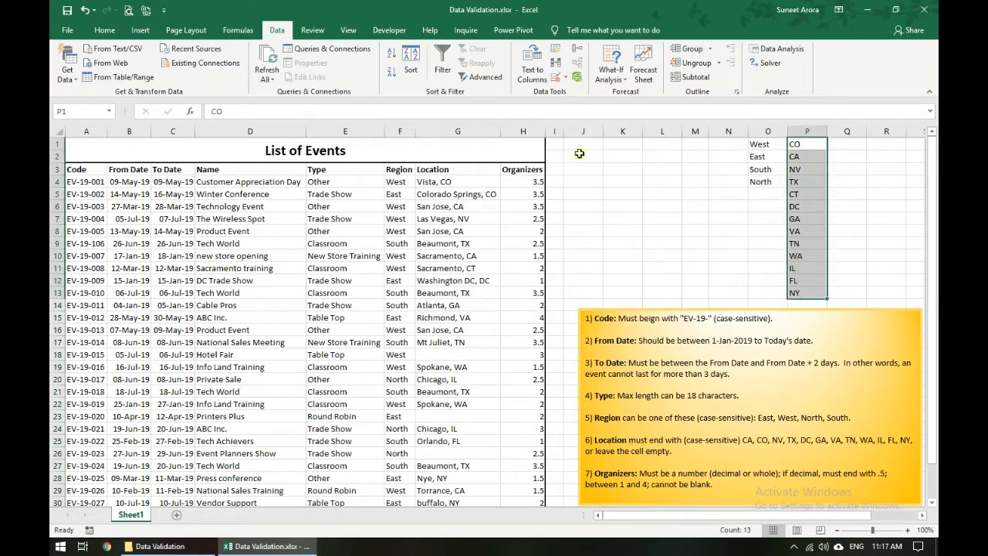
pyautogui.click(580, 179)
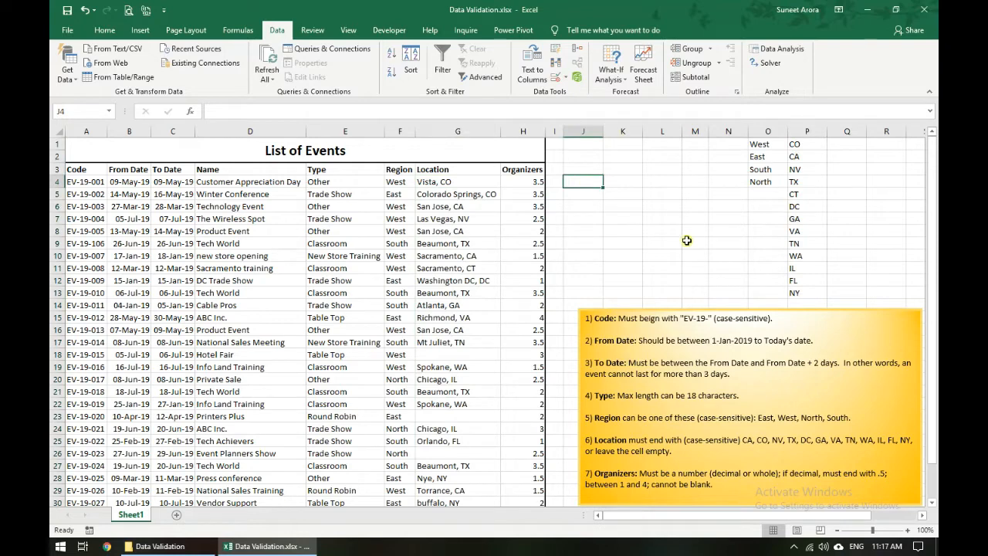
pyautogui.write('=')
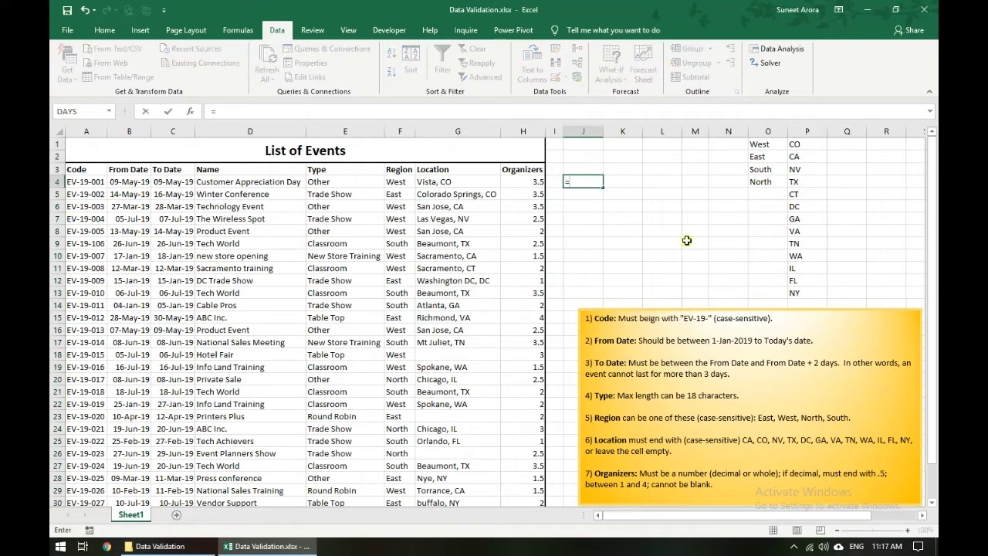
pyautogui.write('righ')
pyautogui.press('Tab')
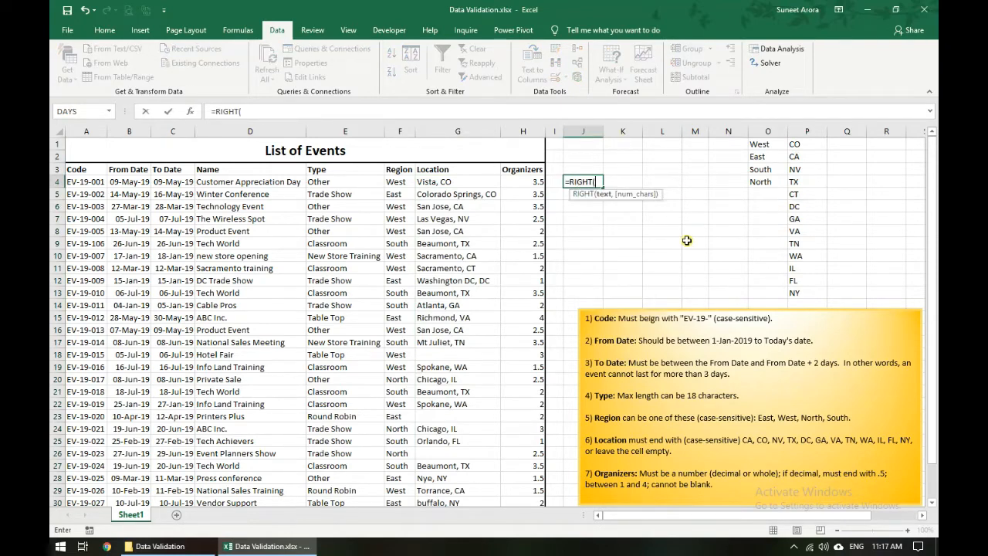
pyautogui.press('Left')
pyautogui.press('Left')
pyautogui.press('Left')
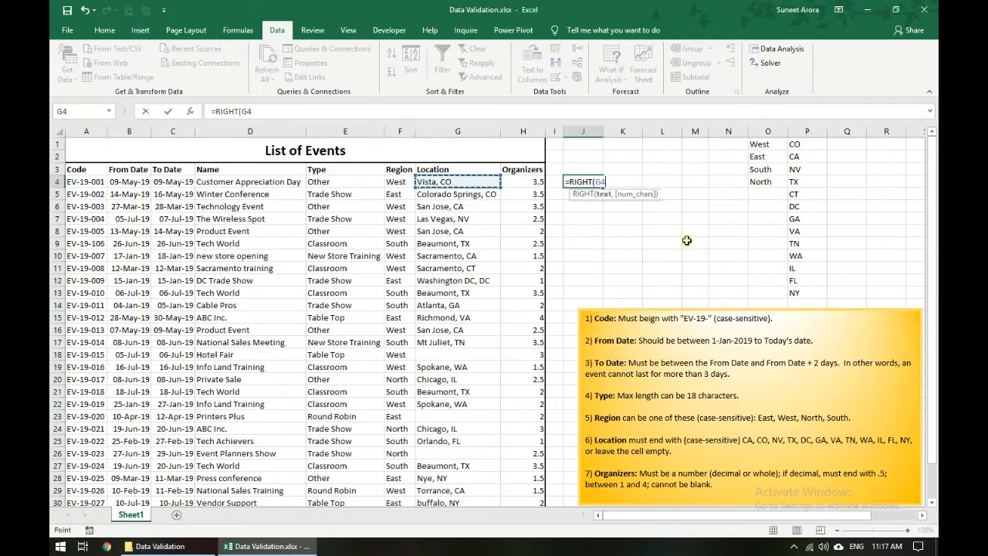
pyautogui.write(',2)')
pyautogui.press('Return')
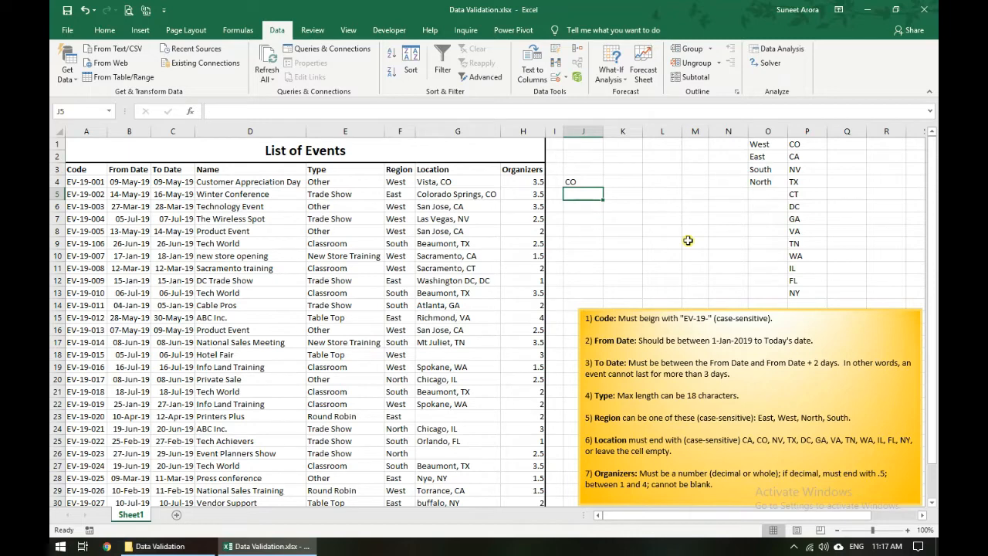
# Step: Join all the allowed state codes into one text string in K4 with =CONCAT(P1:P13)
pyautogui.press('Right')
pyautogui.press('Up')
pyautogui.press('Left')
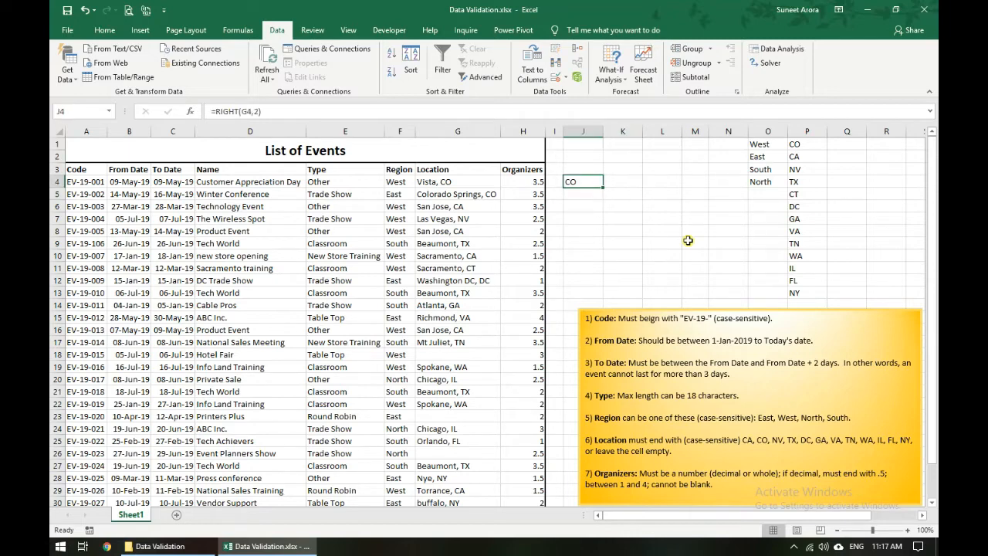
pyautogui.moveTo(808, 145); pyautogui.dragTo(811, 294)
pyautogui.click(615, 183)
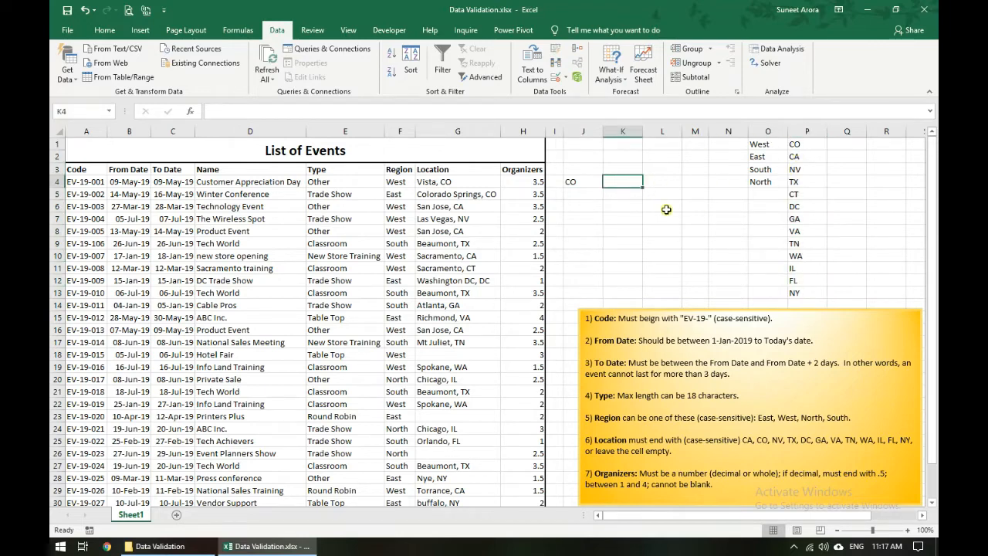
pyautogui.write('=CONCAT(')
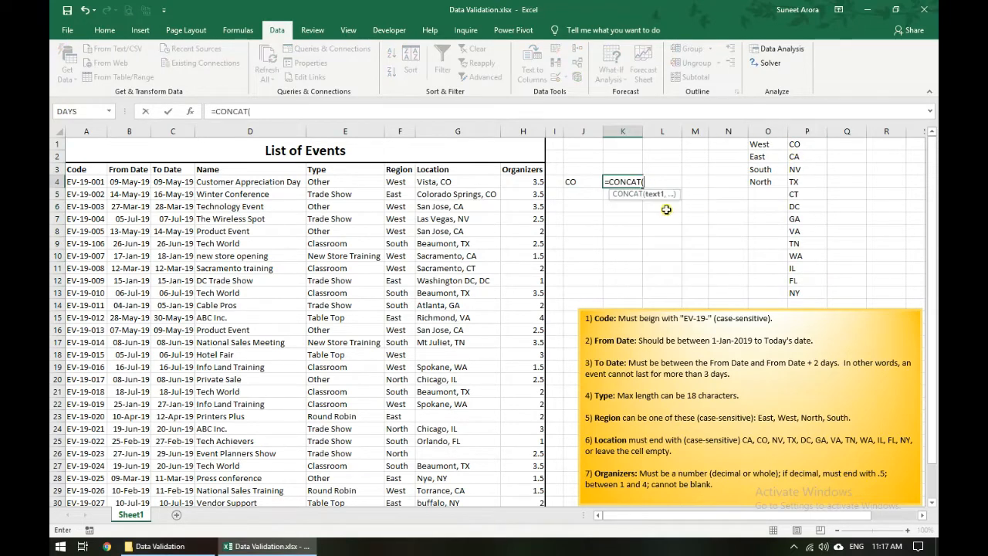
pyautogui.moveTo(807, 145); pyautogui.dragTo(802, 289)
pyautogui.hotkey('ctrl', 'Return')
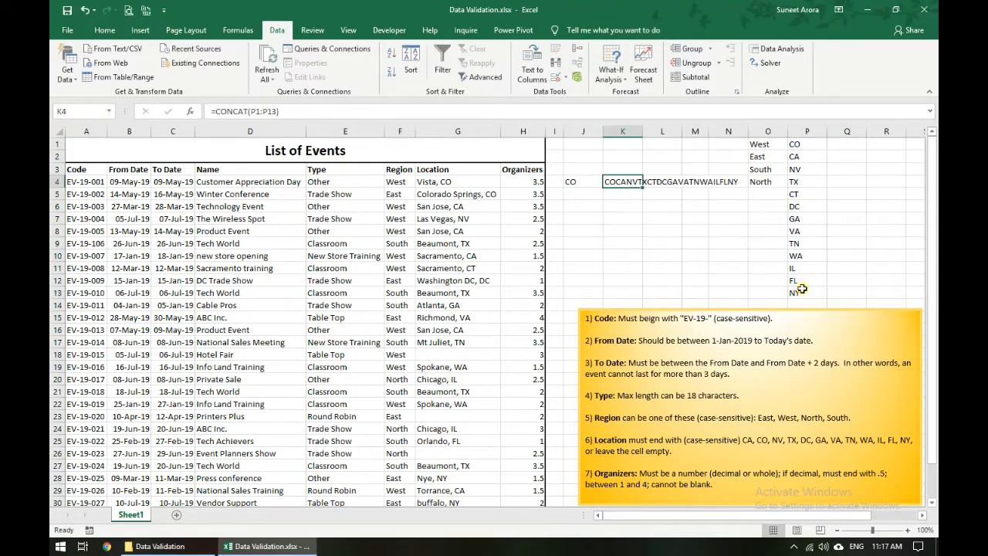
# Step: Look up the extracted code's position within the joined state codes with =FIND(J4,K4) in J5
pyautogui.press('Left')
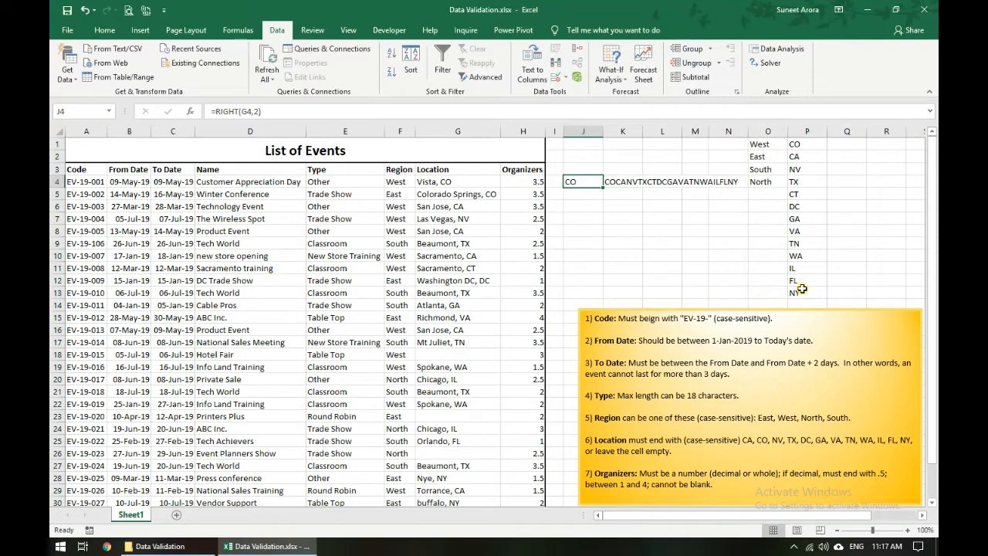
pyautogui.press('Right')
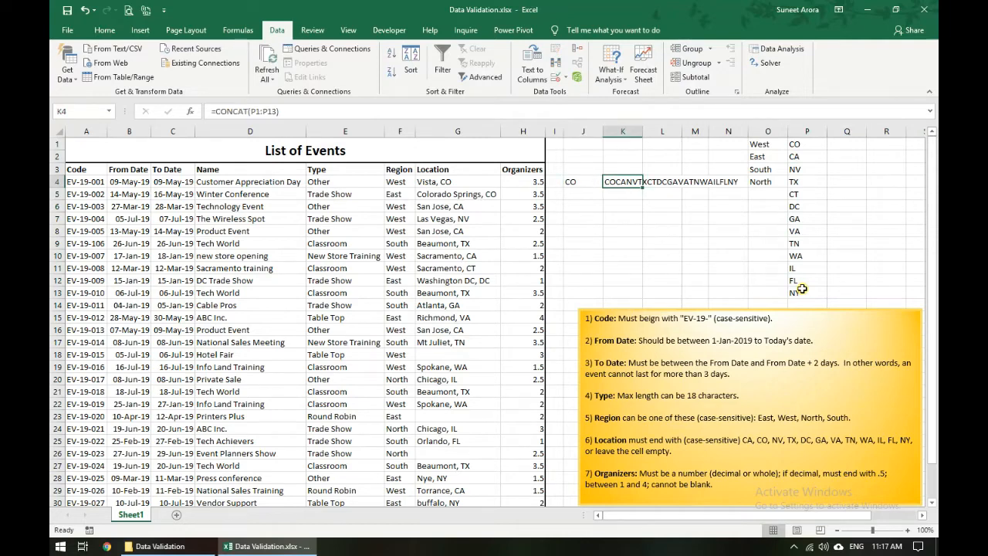
pyautogui.press('Left')
pyautogui.press('Down')
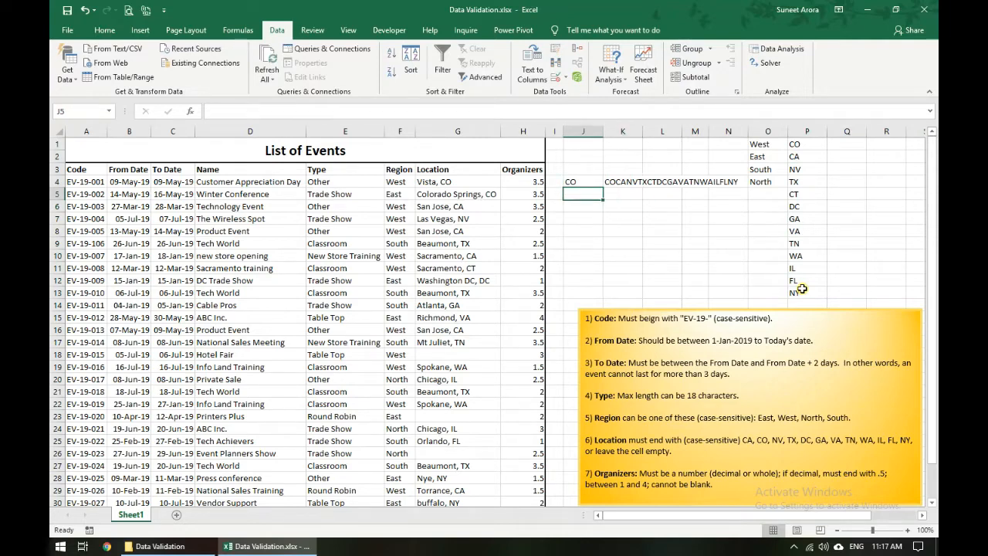
pyautogui.write('=fin')
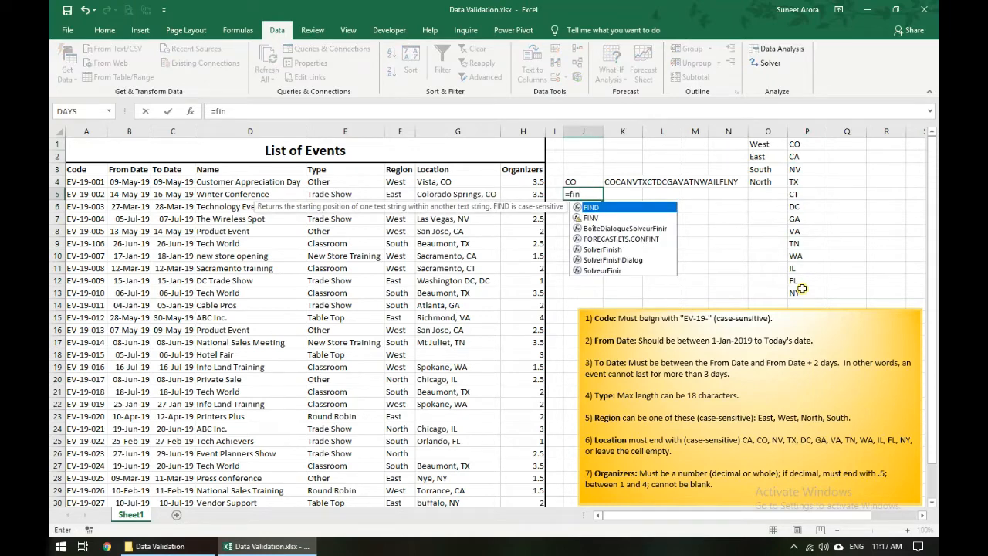
pyautogui.press('Tab')
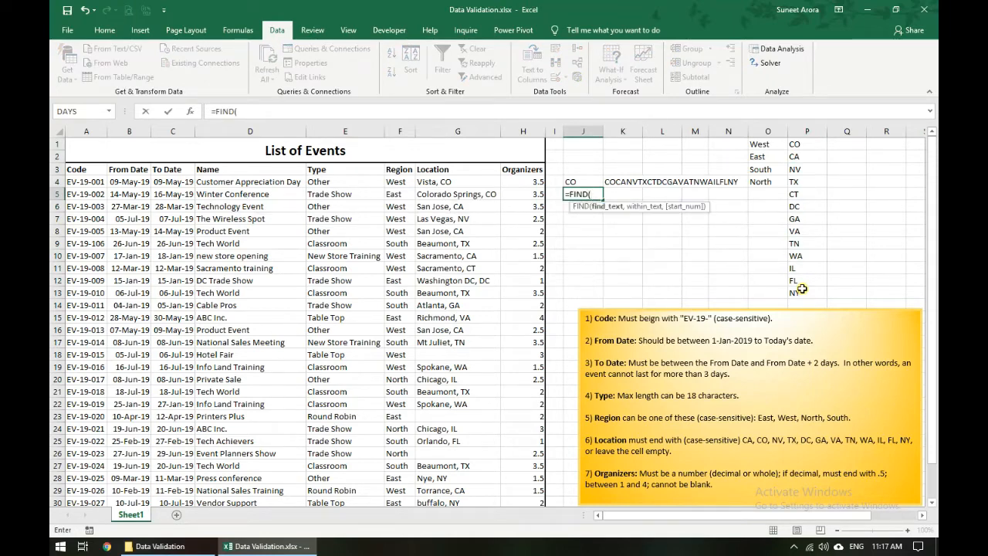
pyautogui.press('Up')
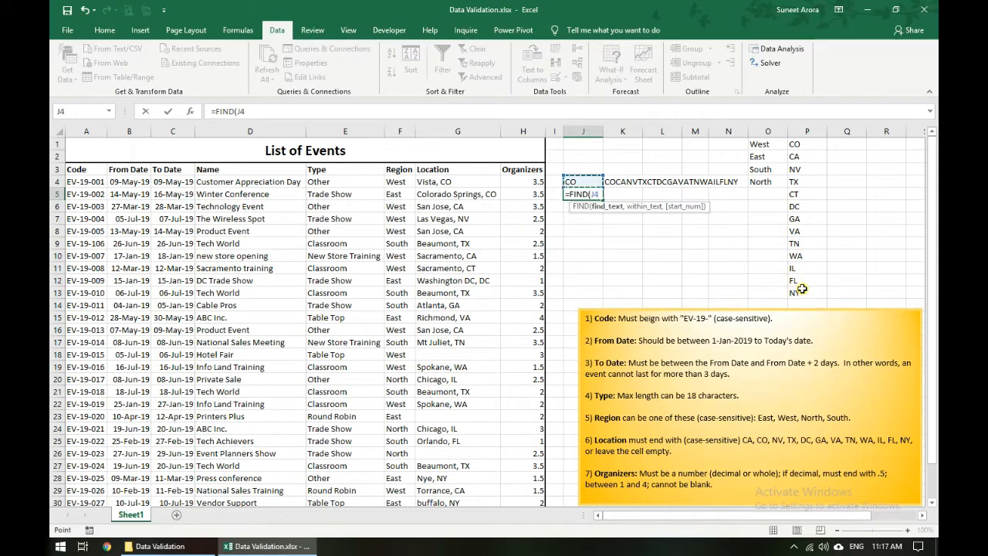
pyautogui.write(',')
pyautogui.press('Right')
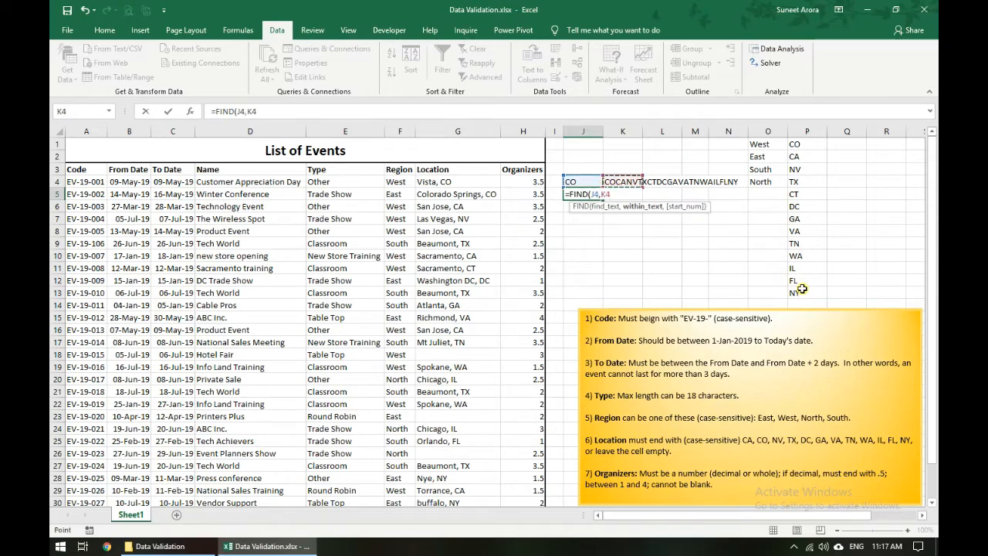
pyautogui.press('Return')
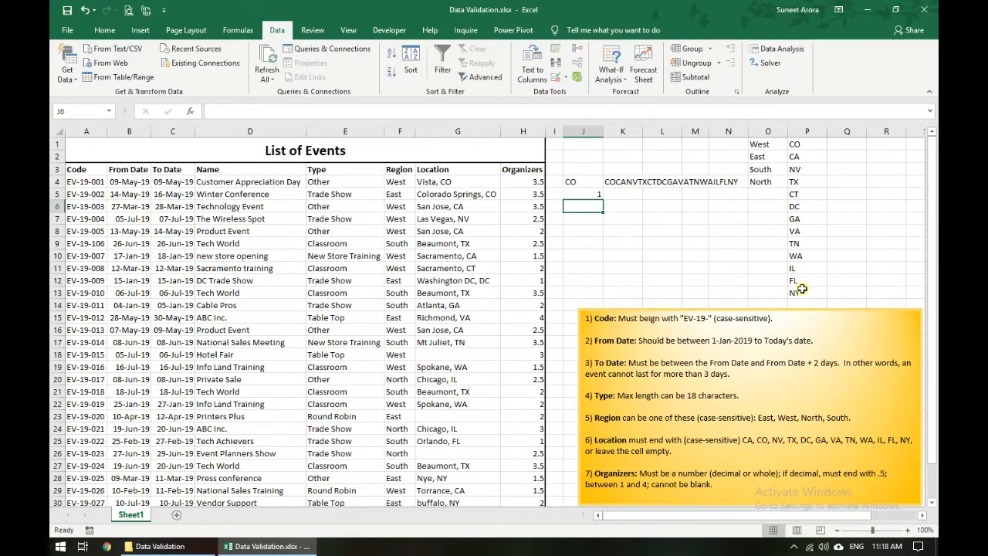
# Step: Review the RIGHT formula in J4, and overwrite it with the invalid code po to test the FIND formula
pyautogui.press('Up')
pyautogui.press('Up')
pyautogui.press('F2')
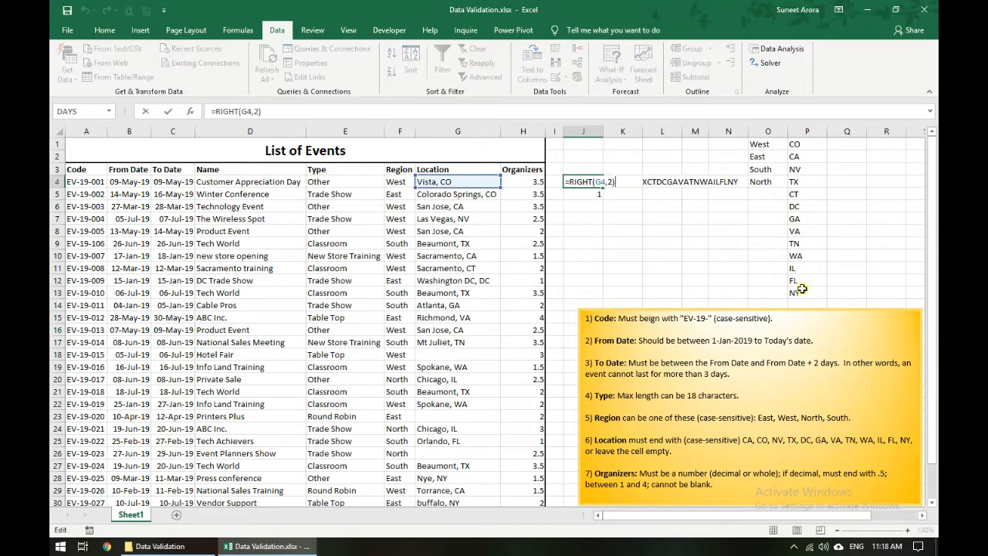
pyautogui.hotkey('ctrl', 'Return')
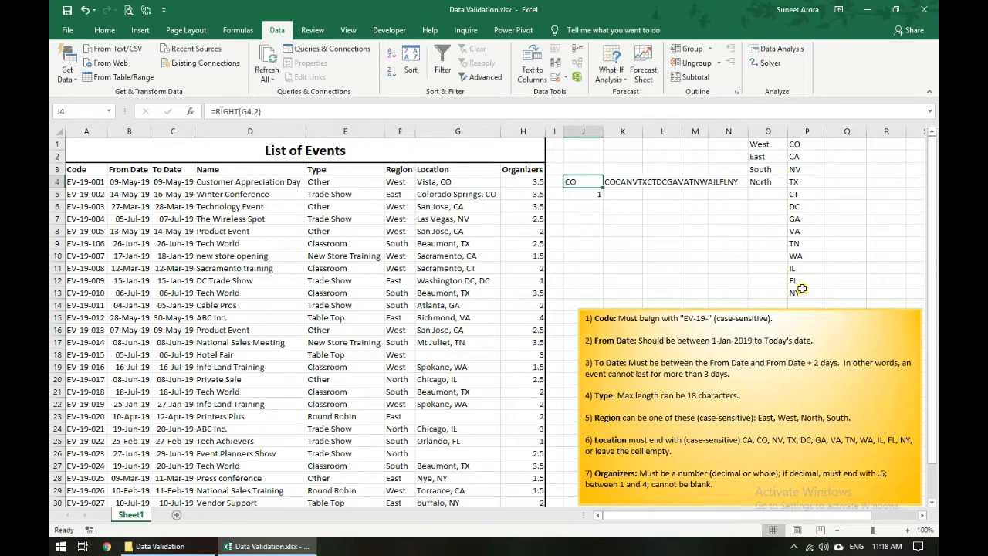
pyautogui.write('po')
pyautogui.press('Return')
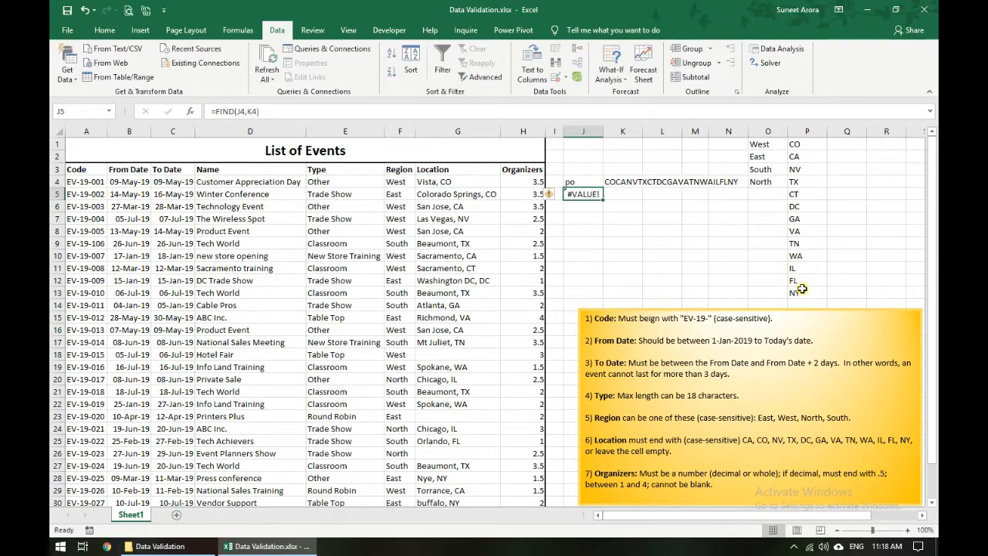
# Step: Check whether the FIND result in J5 is an error with =ISERR(J5) in K5
pyautogui.press('Right')
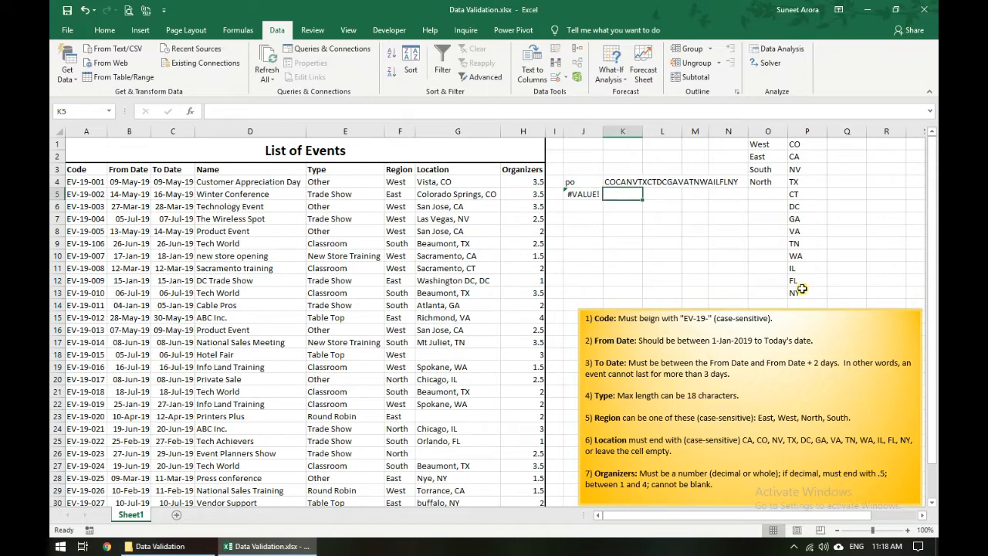
pyautogui.write('=')
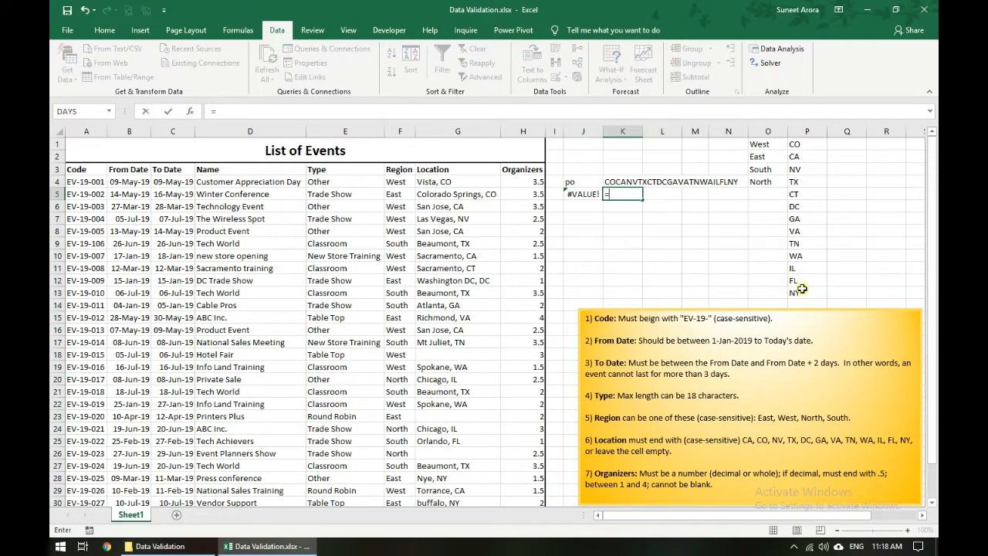
pyautogui.write('ise')
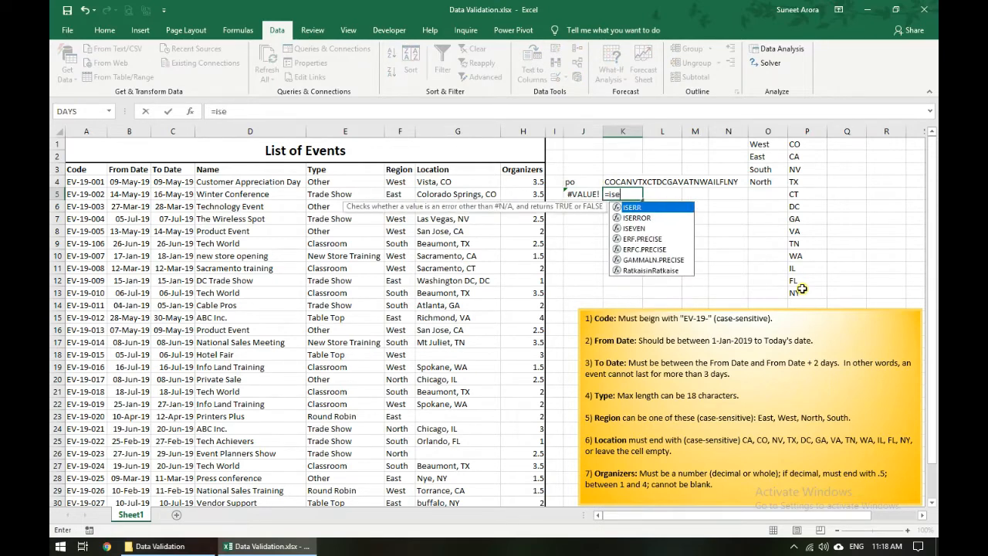
pyautogui.press('Tab')
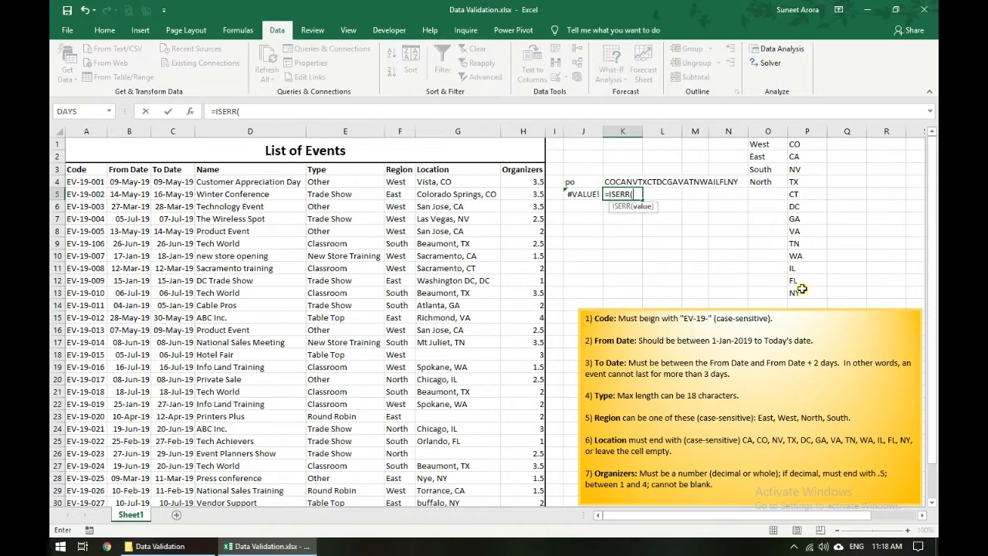
pyautogui.press('BackSpace')
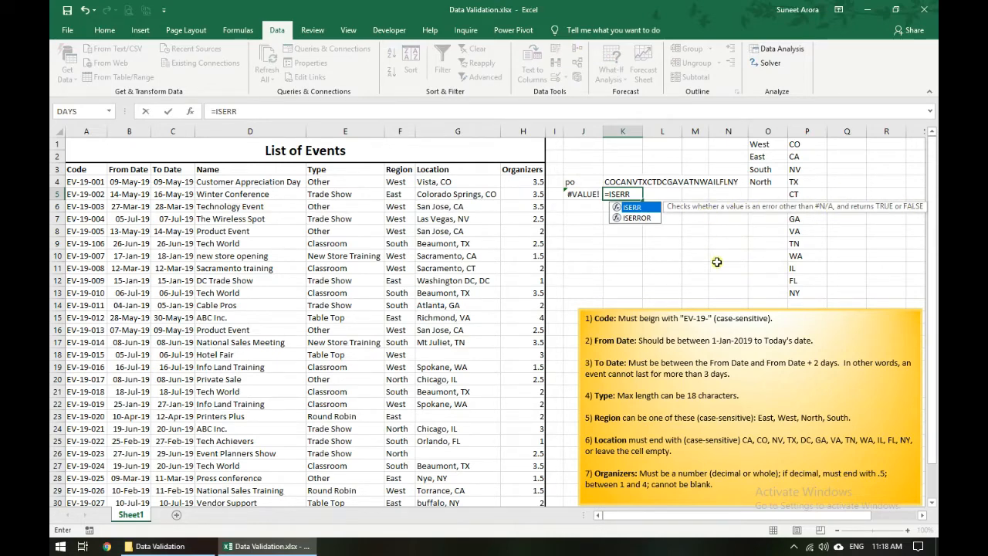
pyautogui.write('(')
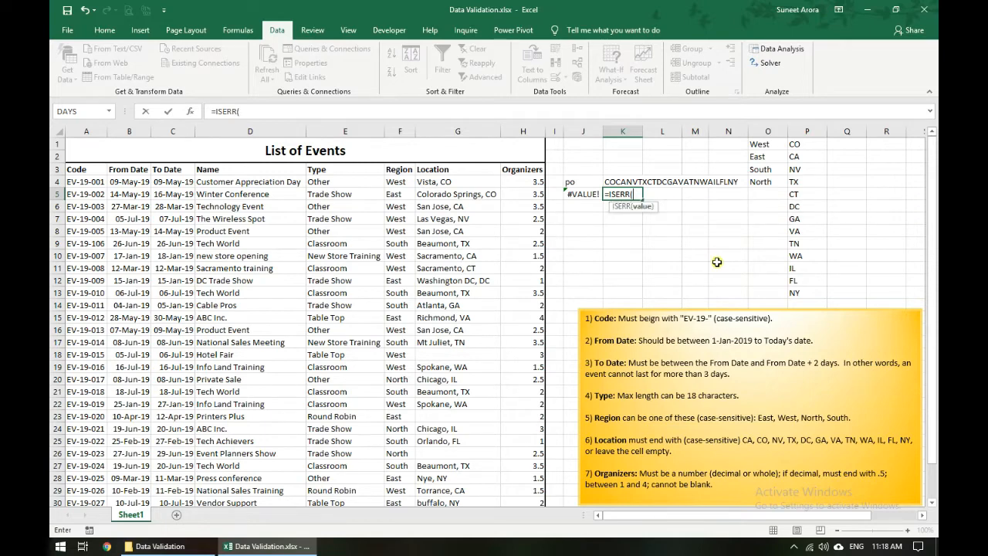
pyautogui.press('Left')
pyautogui.press('Return')
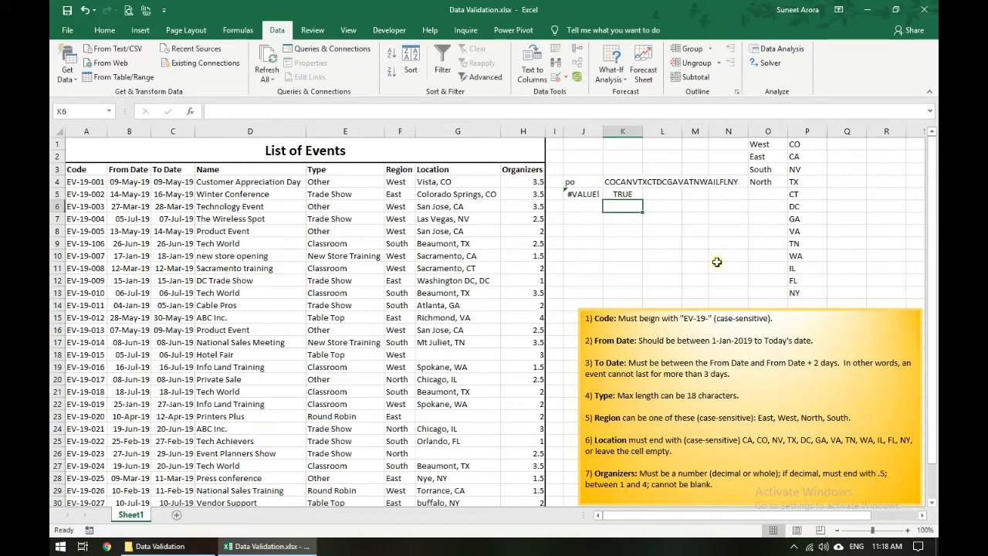
pyautogui.press('Up')
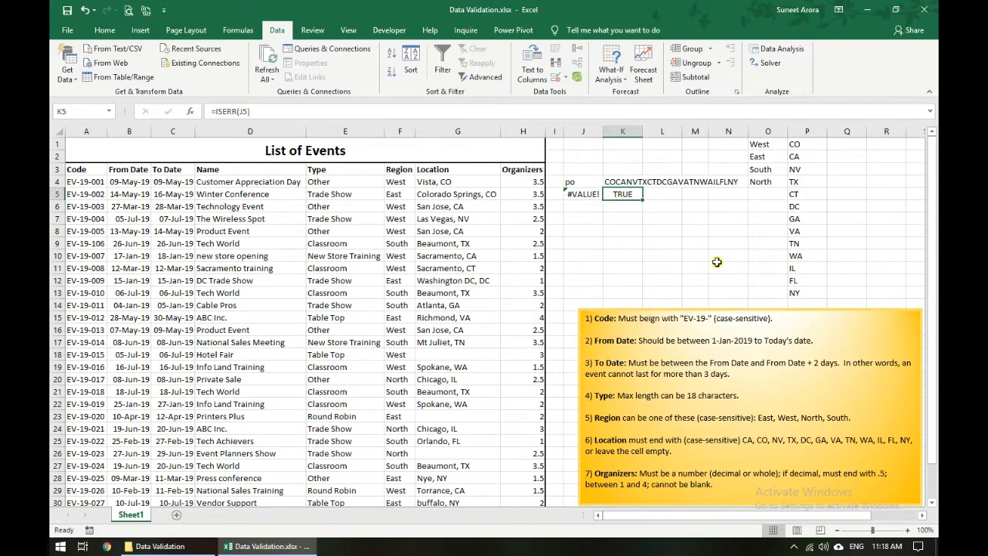
# Step: Wrap the error check in K5 in a NOT function so it reads =NOT(ISERR(J5))
pyautogui.click(586, 184)
pyautogui.click(635, 193)
pyautogui.doubleClick(633, 193)
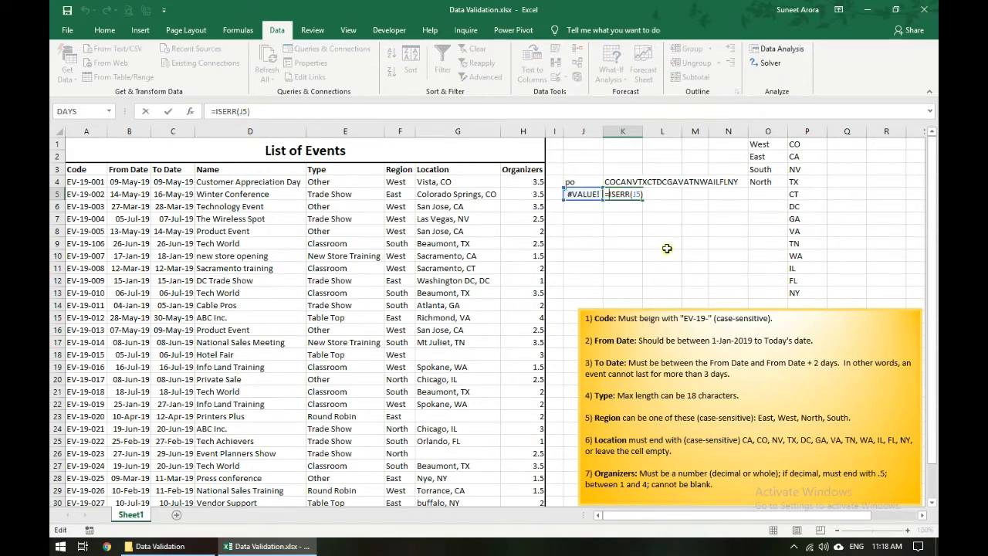
pyautogui.write('not(')
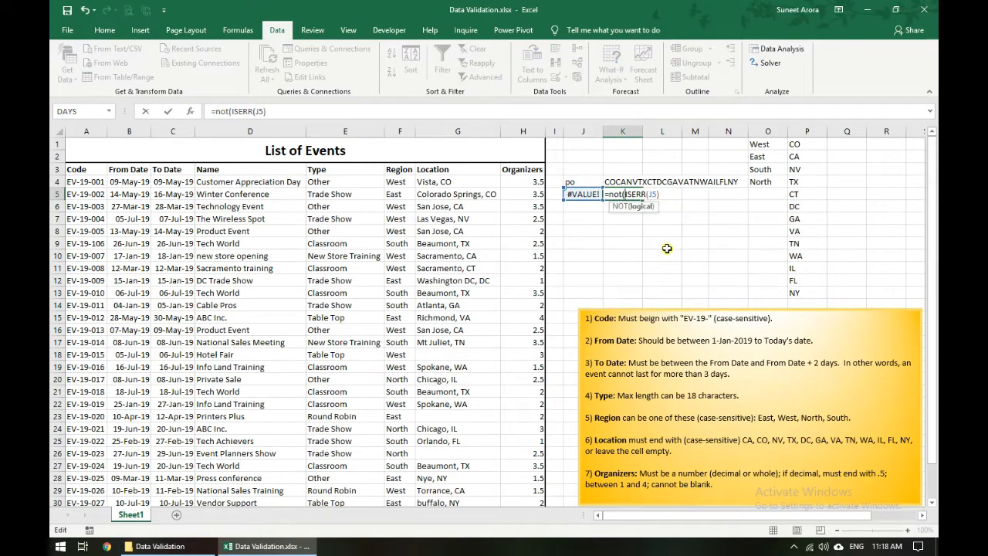
pyautogui.write(')')
pyautogui.press('Return')
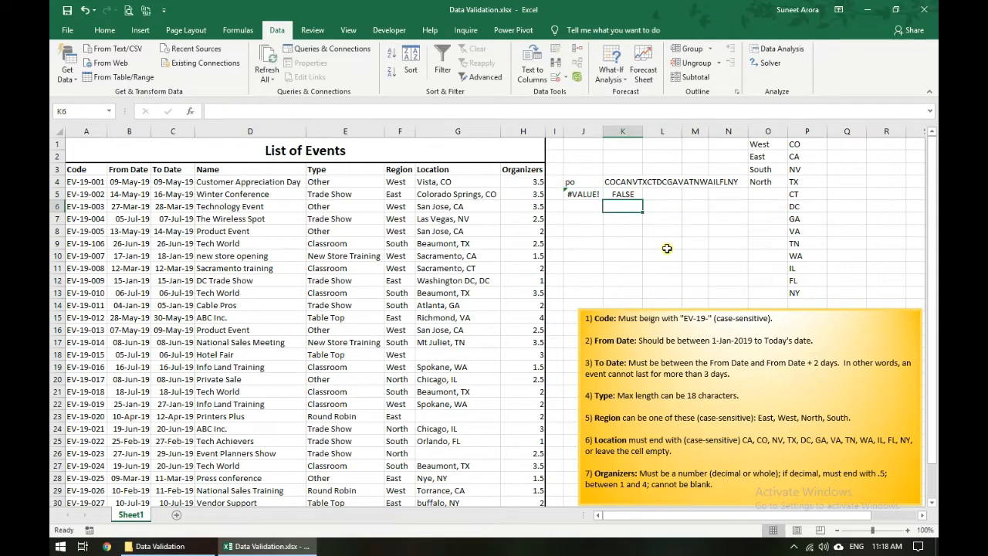
# Step: Test the check by entering the valid code CA and then the invalid code PP in J4
pyautogui.press('Up')
pyautogui.press('Up')
pyautogui.press('Left')
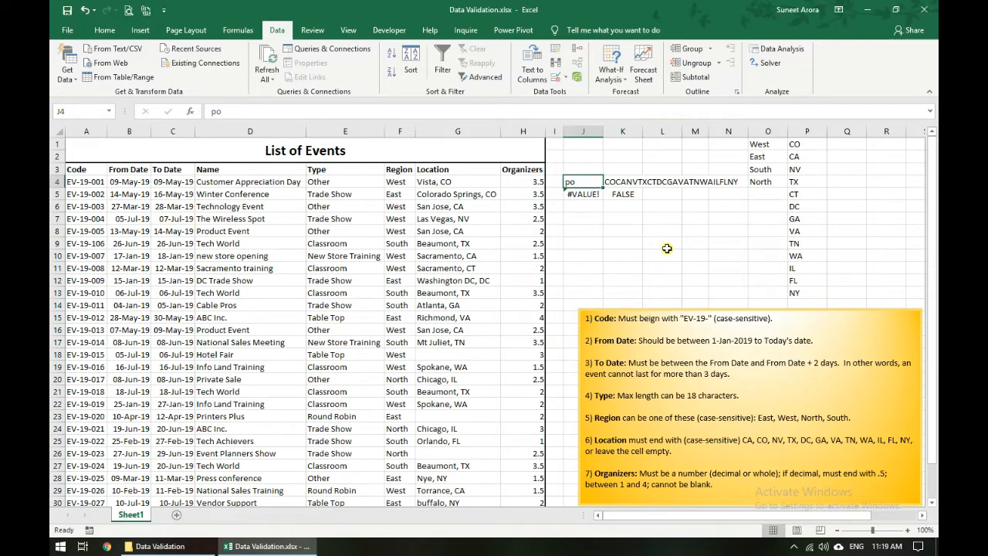
pyautogui.write('CA')
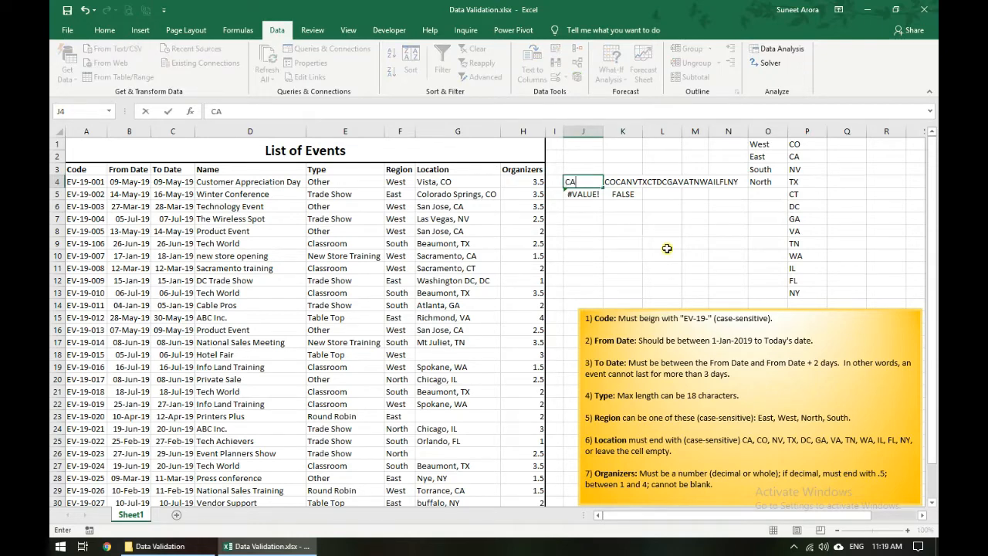
pyautogui.press('Return')
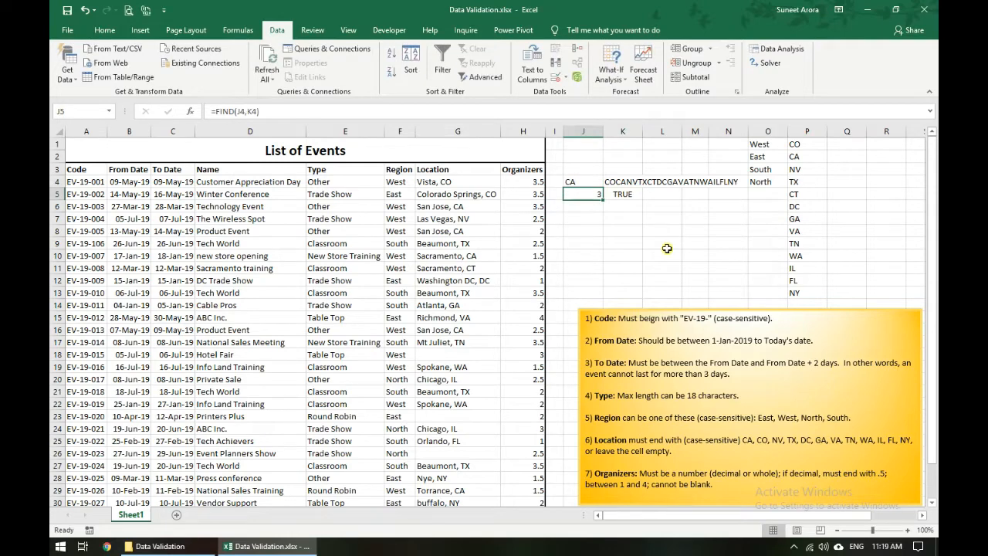
pyautogui.press('Up')
pyautogui.write('PP')
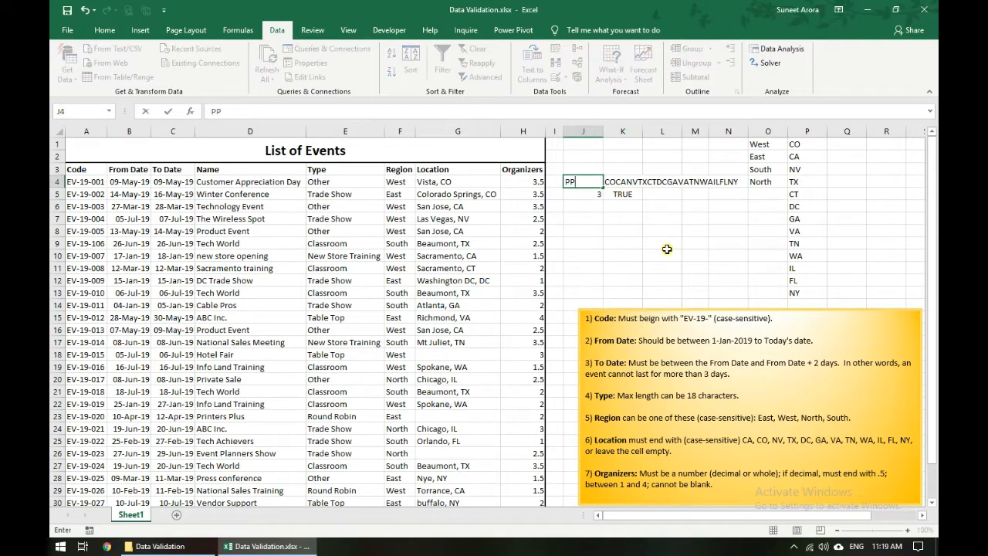
pyautogui.press('Return')
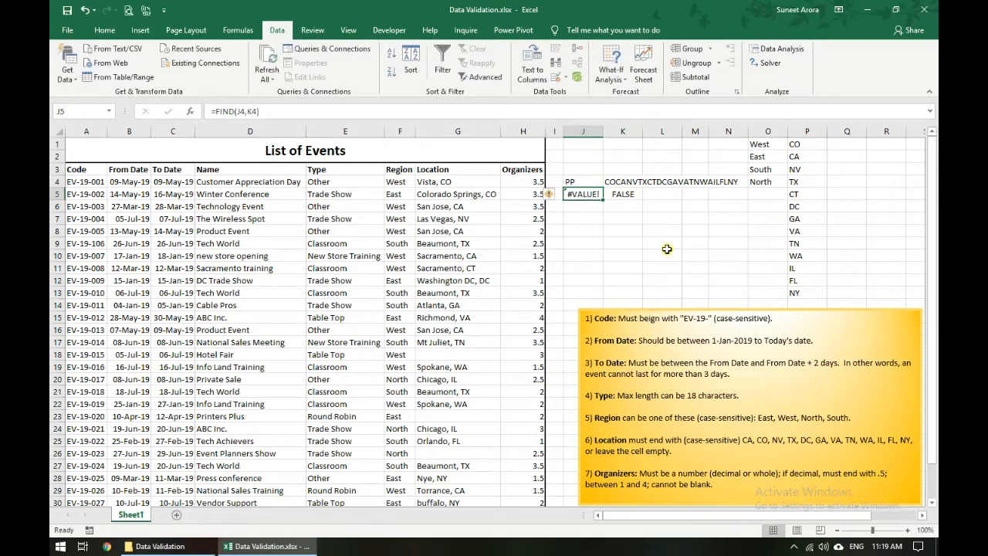
# Step: Replace the J5 reference in K5 with J5's own formula, giving =NOT(ISERR(FIND(J4,K4)))
pyautogui.press('Right')
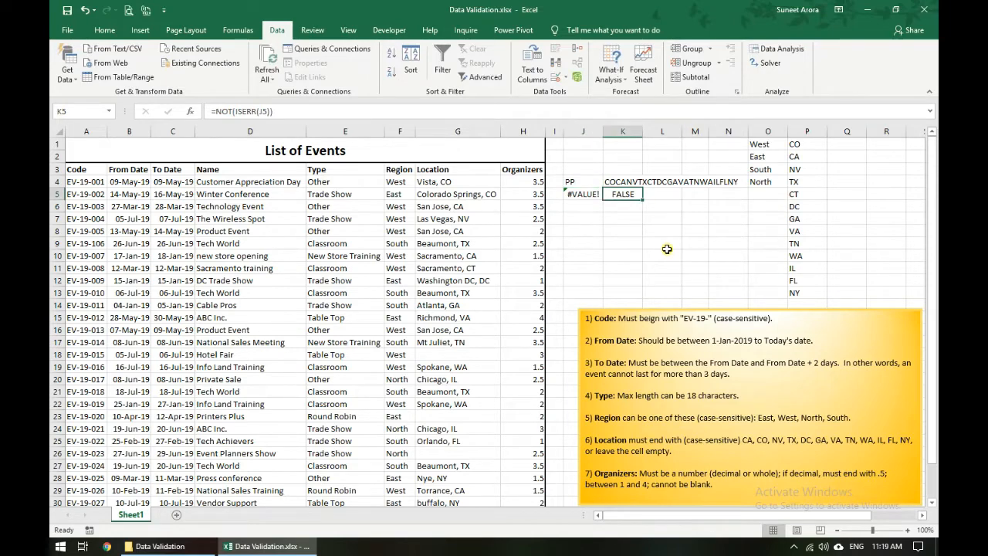
pyautogui.press('F2')
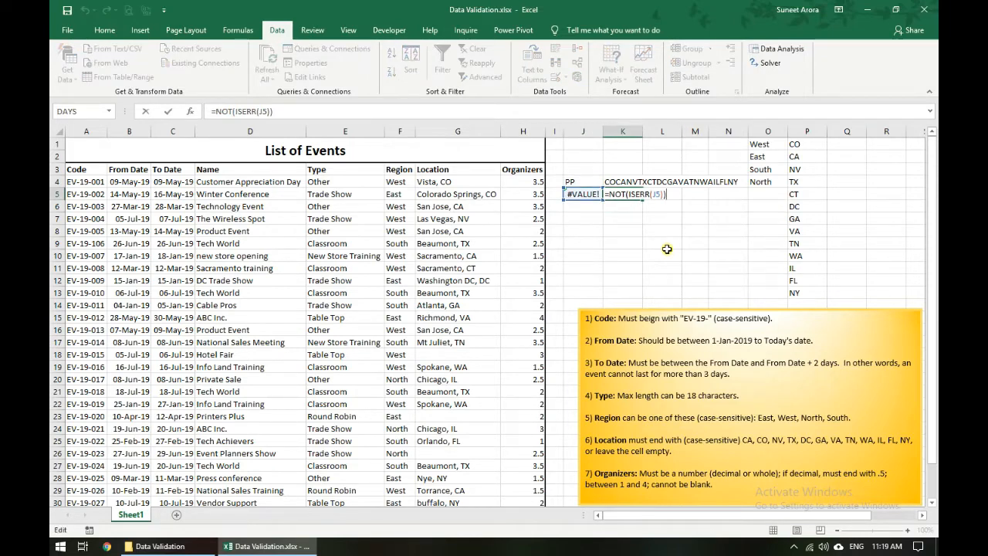
pyautogui.press('Escape')
pyautogui.press('Left')
pyautogui.press('F2')
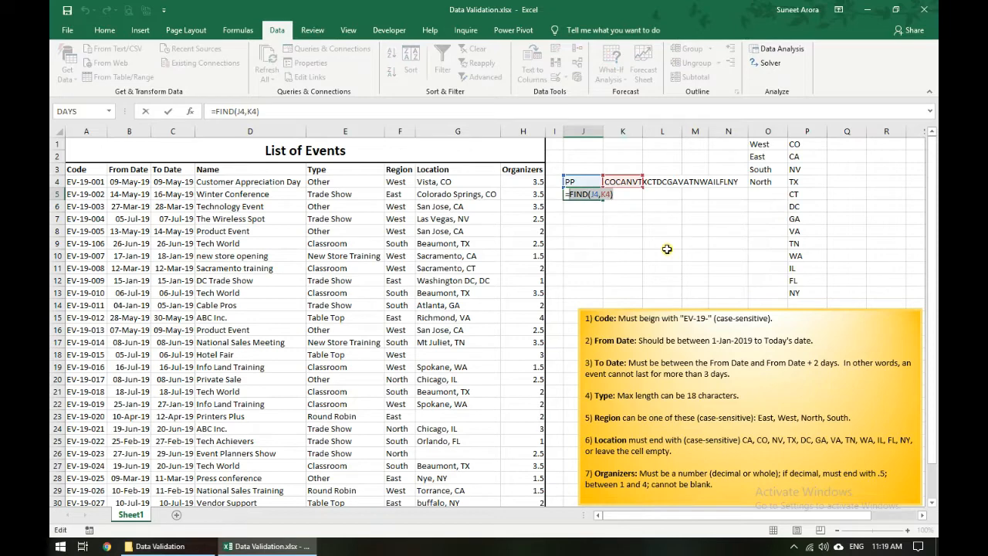
pyautogui.press('Escape')
pyautogui.press('Right')
pyautogui.press('F2')
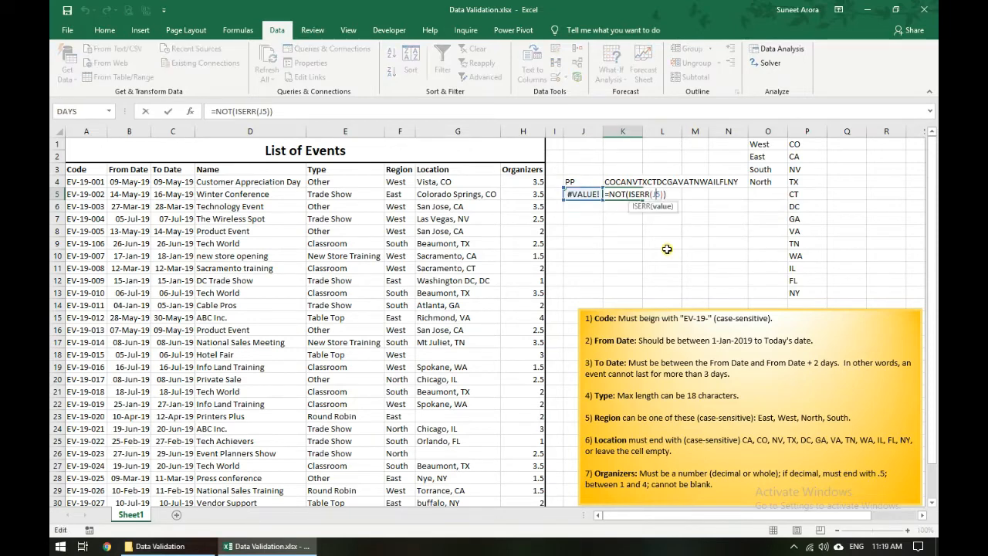
pyautogui.hotkey('shift', 'Right')
pyautogui.hotkey('shift', 'Right')
pyautogui.write('FIND(J4,K4)')
pyautogui.press('Return')
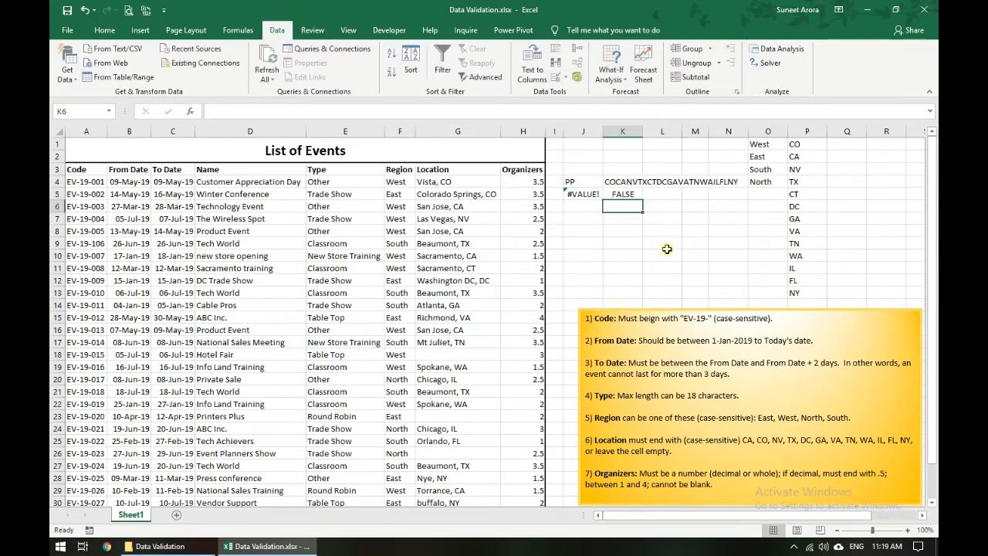
# Step: Replace the test code in J4 with =RIGHT(G4,2) to extract the first event's state code again
pyautogui.press('Up')
pyautogui.press('F2')
pyautogui.press('Escape')
pyautogui.press('Left')
pyautogui.press('Up')
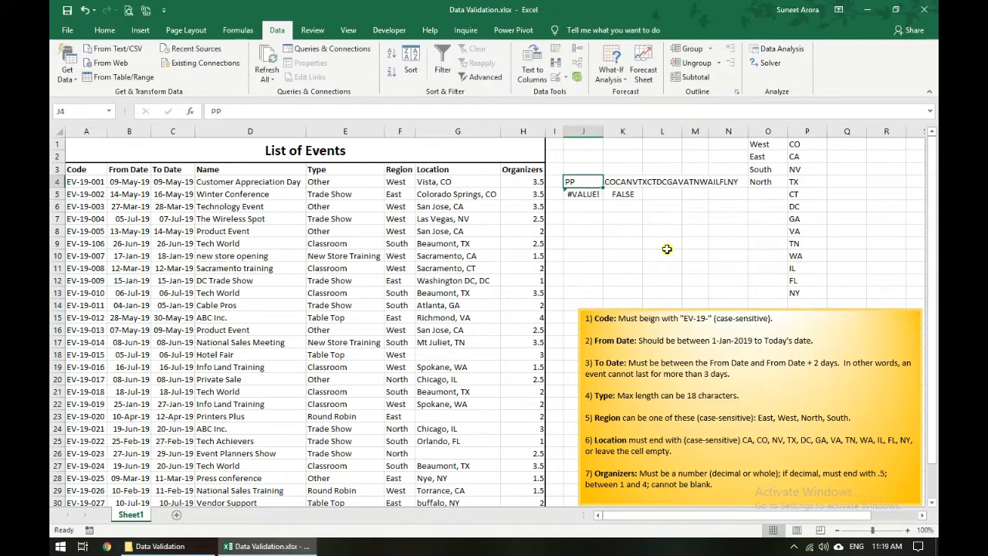
pyautogui.write('=righ')
pyautogui.press('Tab')
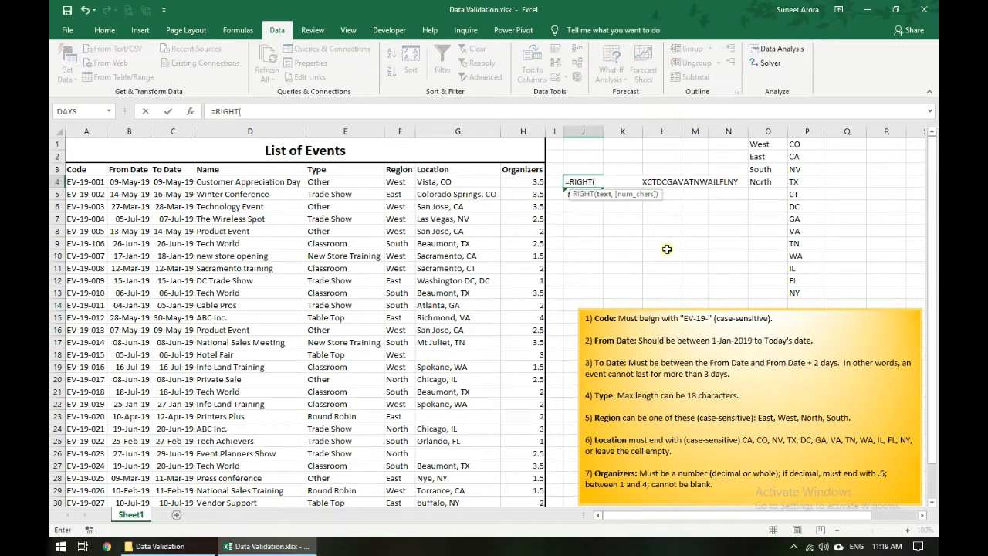
pyautogui.press('Left')
pyautogui.press('Left')
pyautogui.press('Left')
pyautogui.write(',2)')
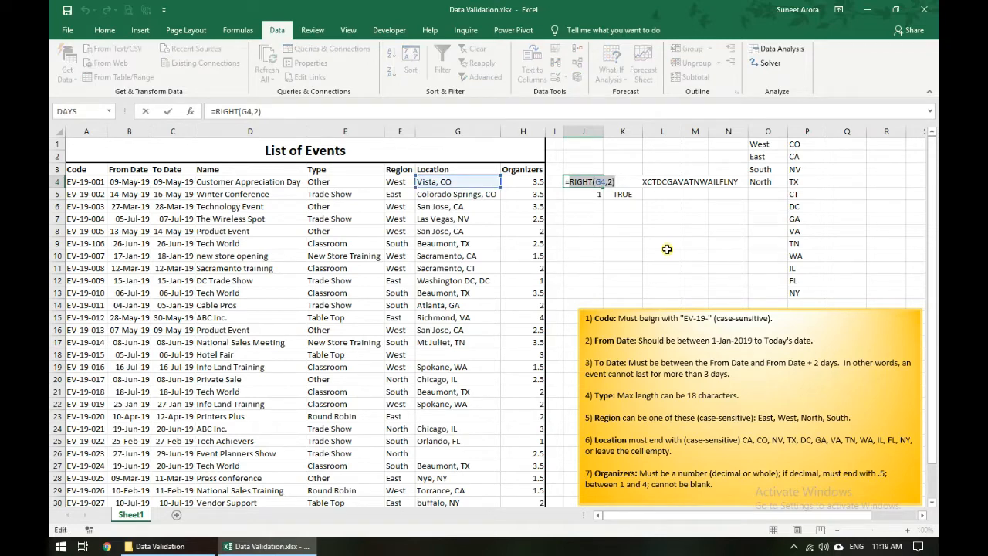
pyautogui.press('Return')
# Step: Replace the J4 reference in J5's FIND formula with RIGHT(G4,2), giving =FIND(RIGHT(G4,2),K4)
pyautogui.press('F2')
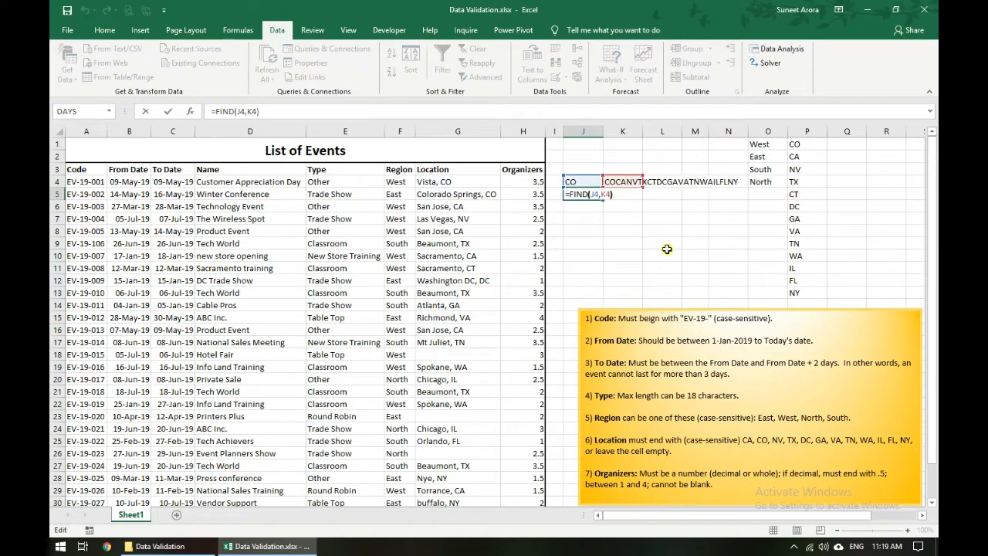
pyautogui.press('Left')
pyautogui.press('Left')
pyautogui.press('Left')
pyautogui.press('Left')
pyautogui.hotkey('shift', 'Left')
pyautogui.hotkey('shift', 'Left')
pyautogui.press('Return')
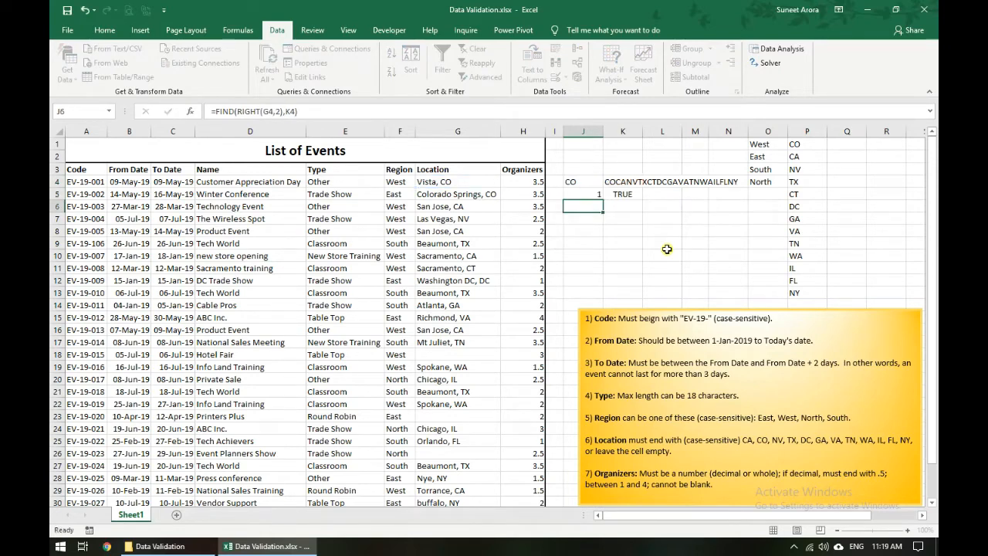
# Step: Make the state-code range in K4's CONCAT formula absolute, as $P$1:$P$13
pyautogui.press('Up')
pyautogui.press('Right')
pyautogui.press('Up')
pyautogui.press('F2')
pyautogui.hotkey('shift', 'Home')
pyautogui.hotkey('shift', 'Right')
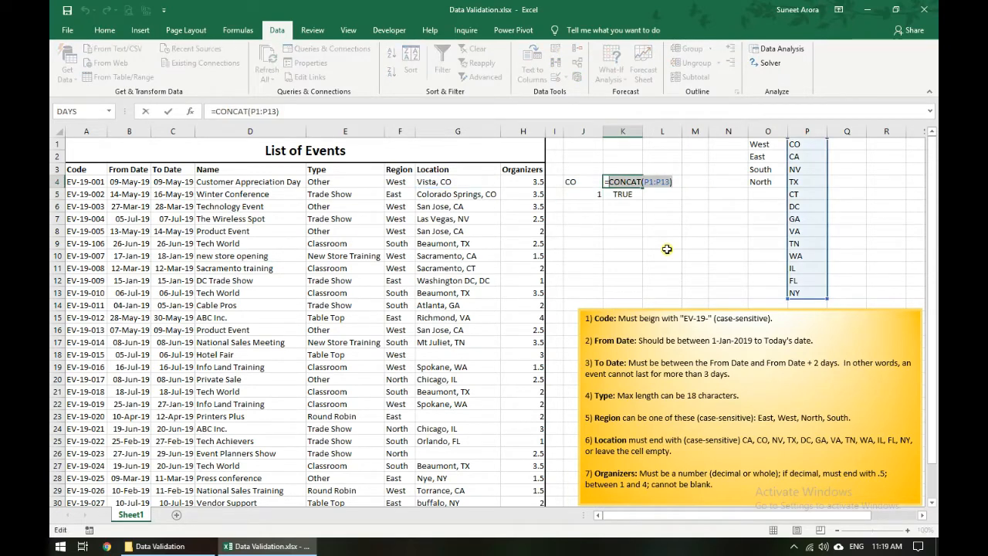
pyautogui.hotkey('shift', 'Right')
pyautogui.hotkey('shift', 'Right')
pyautogui.hotkey('shift', 'Right')
pyautogui.hotkey('shift', 'Right')
pyautogui.hotkey('shift', 'Right')
pyautogui.hotkey('shift', 'Right')
pyautogui.hotkey('shift', 'Right')
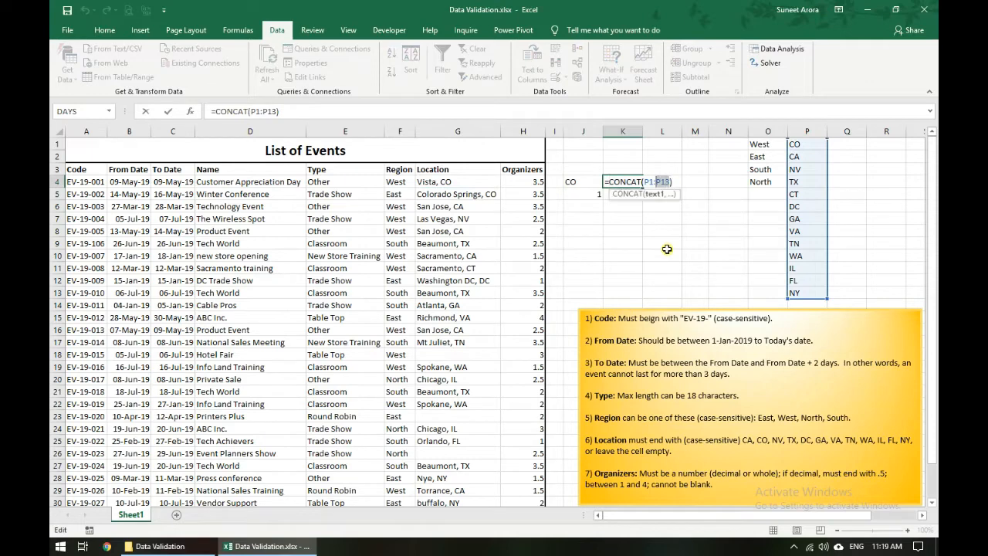
pyautogui.press('F4')
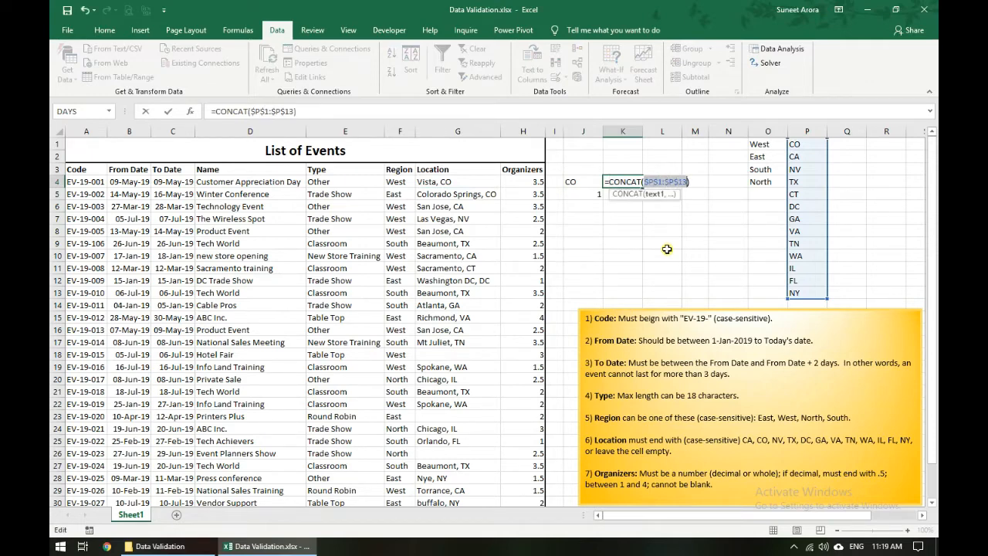
pyautogui.press('Return')
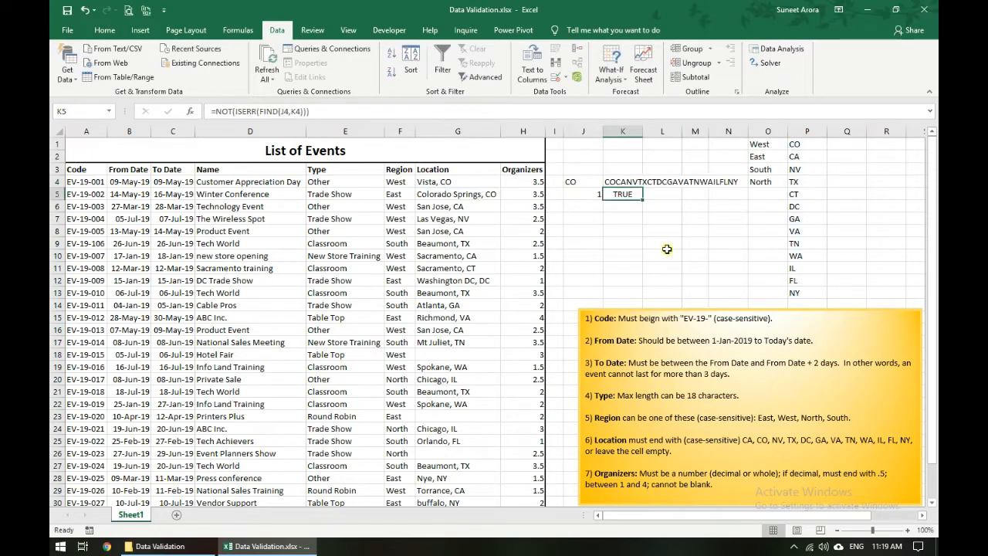
# Step: Replace the K4 reference in J5 with the joined codes, giving =FIND(RIGHT(G4,2),CONCAT($P$1:$P$13))
pyautogui.press('Left')
pyautogui.press('F2')
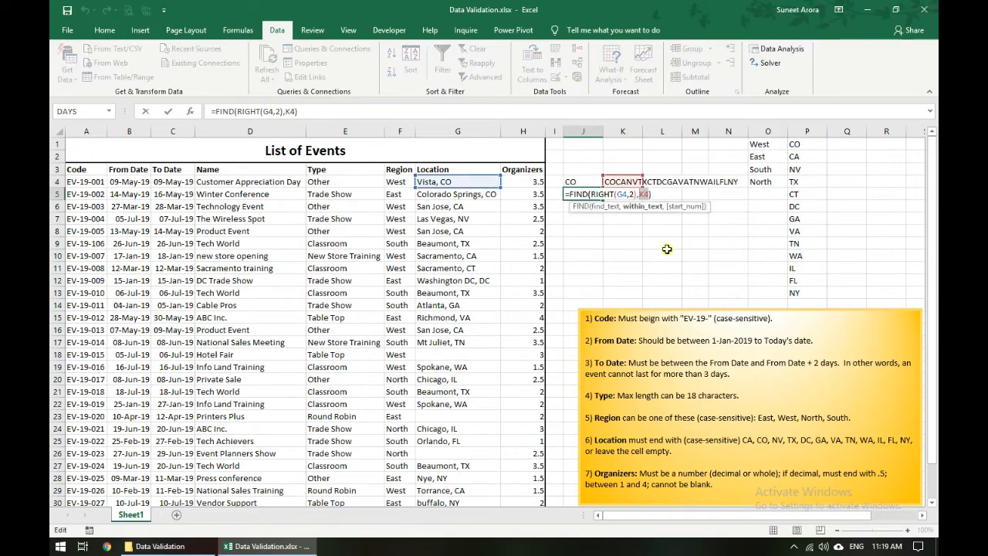
pyautogui.write('CONCAT($P$1:$P$13)')
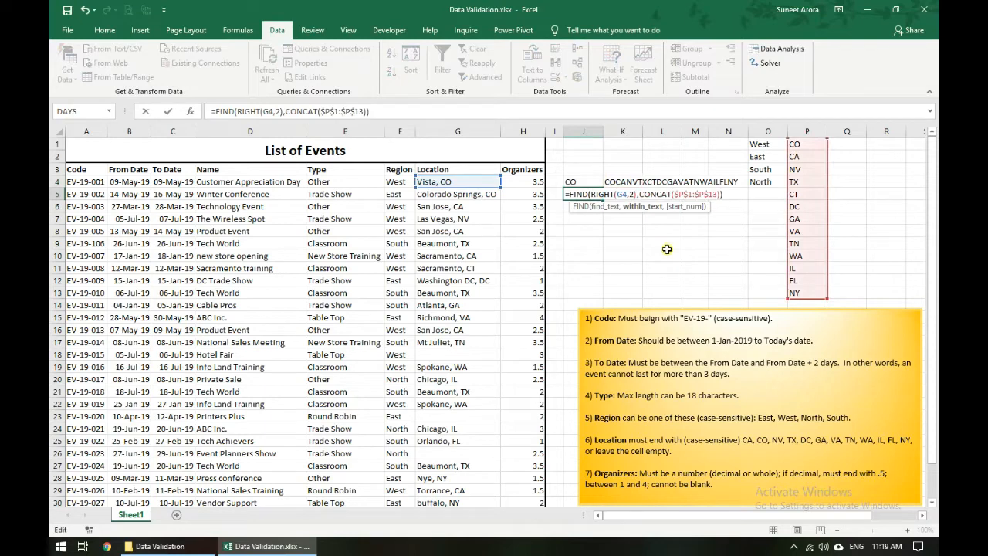
pyautogui.hotkey('ctrl', 'Return')
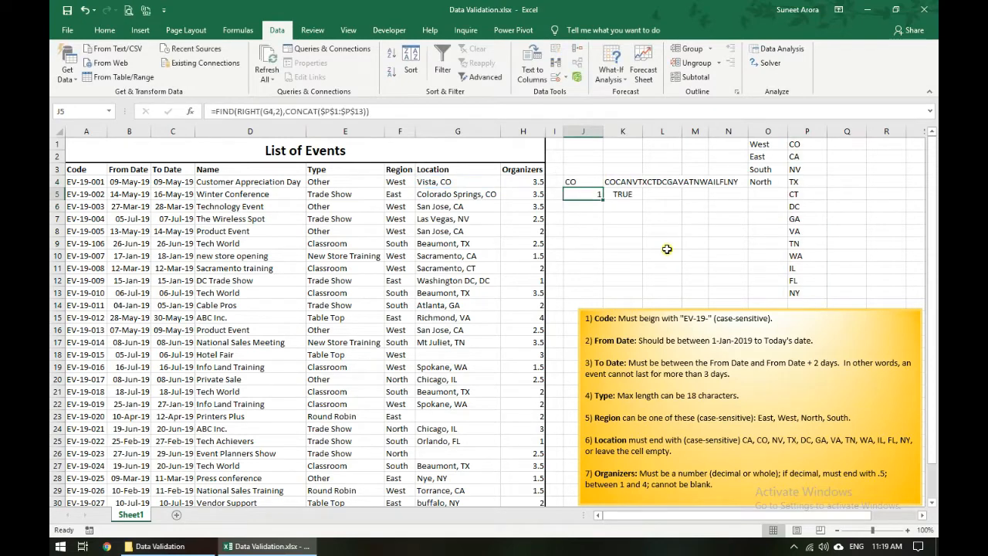
# Step: Replace FIND(J4,K4) in K5 with J5's full expression, giving =NOT(ISERR(FIND(RIGHT(G4,2),CONCAT($P$1:$P$13))))
pyautogui.press('F2')
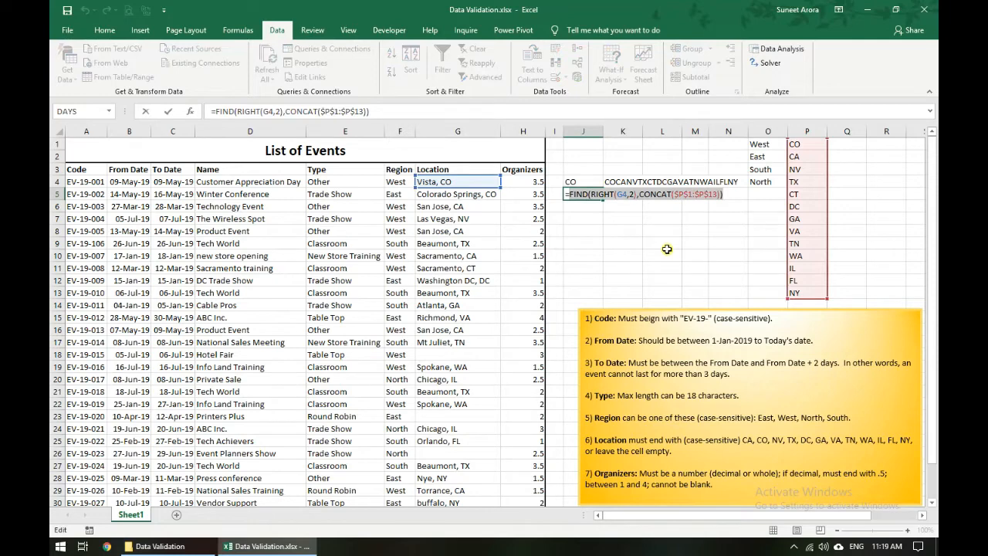
pyautogui.press('Tab')
pyautogui.press('F2')
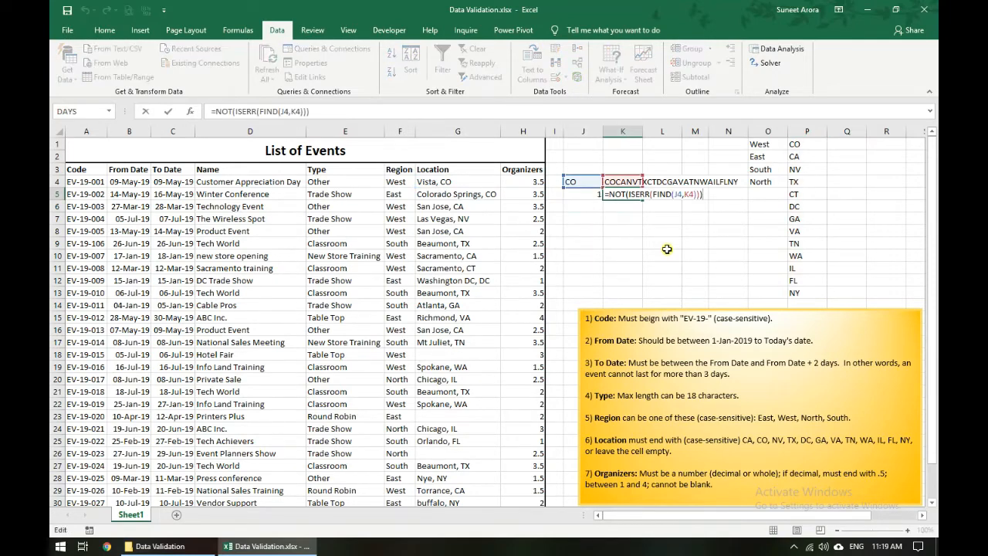
pyautogui.press('Left')
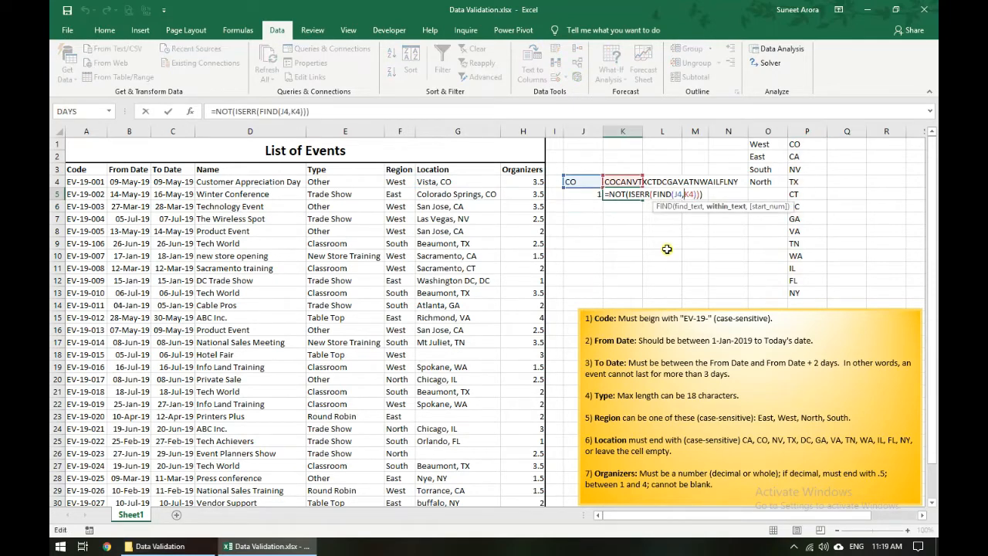
pyautogui.hotkey('ctrl', 'Return')
pyautogui.press('F2')
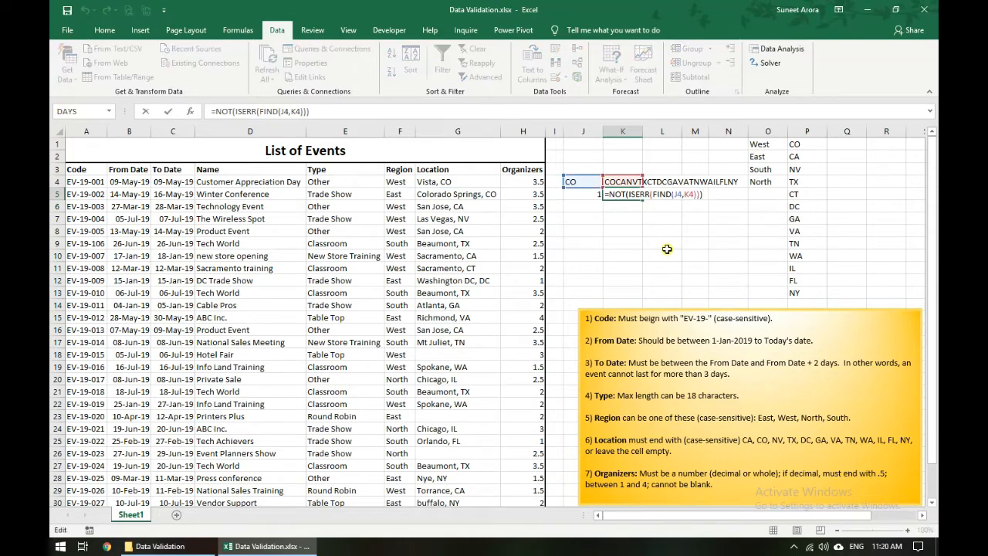
pyautogui.press('Left')
pyautogui.press('Left')
pyautogui.press('Left')
pyautogui.press('Left')
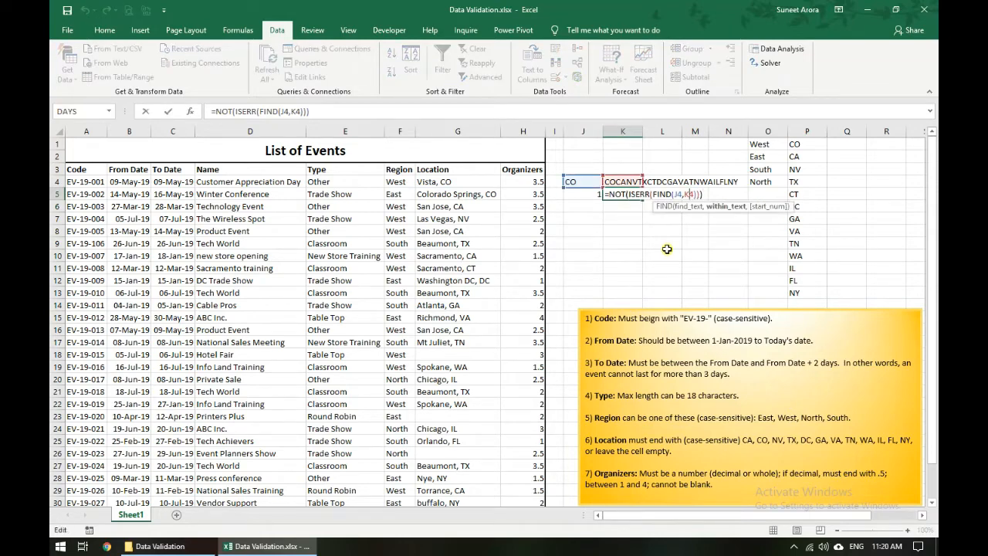
pyautogui.press('Left')
pyautogui.press('Left')
pyautogui.press('Left')
pyautogui.press('Left')
pyautogui.press('Left')
pyautogui.press('Left')
pyautogui.press('Left')
pyautogui.press('Left')
pyautogui.press('Left')
pyautogui.hotkey('shift', 'Right')
pyautogui.hotkey('shift', 'Right')
pyautogui.hotkey('shift', 'Right')
pyautogui.hotkey('shift', 'Right')
pyautogui.hotkey('shift', 'Right')
pyautogui.hotkey('shift', 'Right')
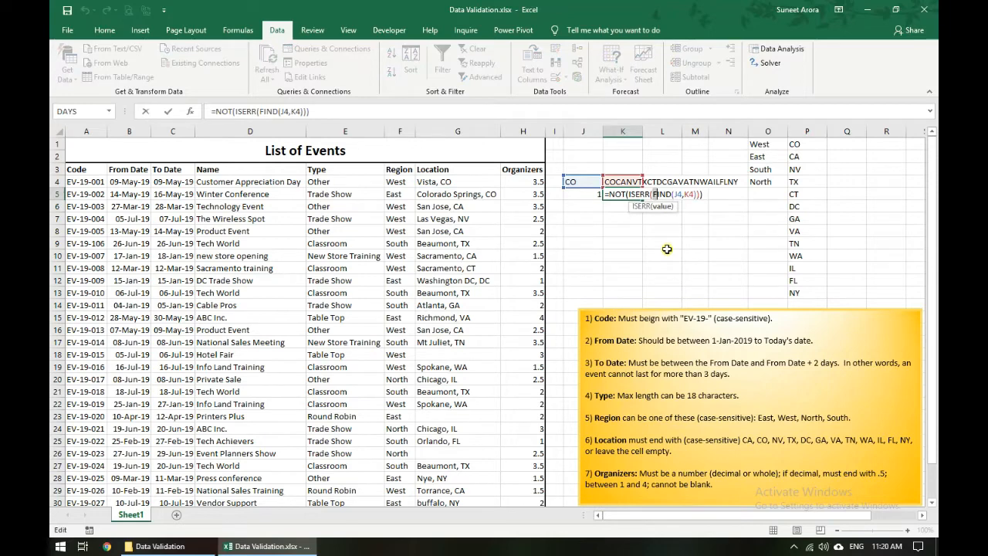
pyautogui.hotkey('shift', 'Right')
pyautogui.hotkey('shift', 'Right')
pyautogui.hotkey('shift', 'Right')
pyautogui.hotkey('shift', 'Right')
pyautogui.write('FIND(RIGHT(G4,2),CONCAT($P$1:$P$13)')
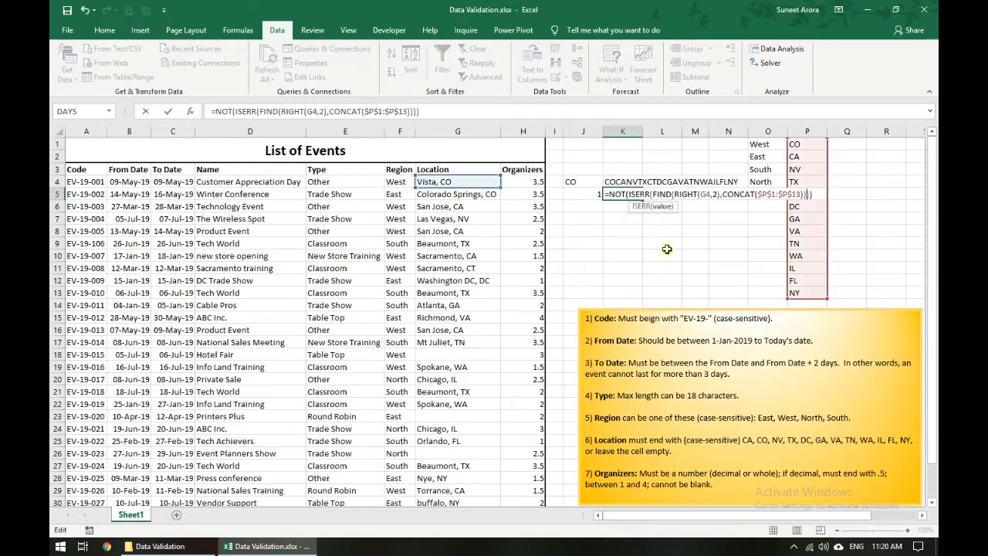
pyautogui.hotkey('ctrl', 'Return')
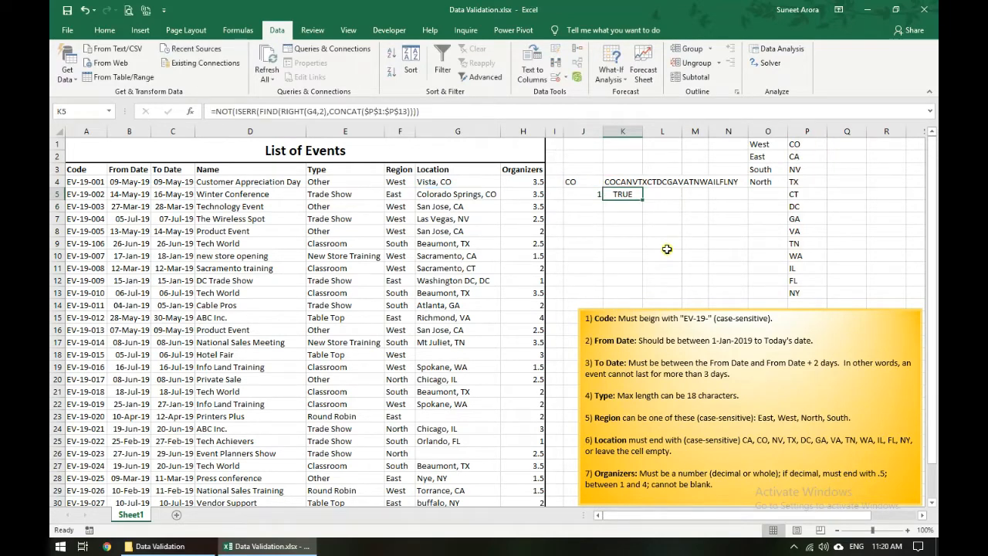
# Step: Clear the leftover helper formulas from J4, K4 and J5
pyautogui.press('Up')
pyautogui.press('Left')
pyautogui.press('Delete')
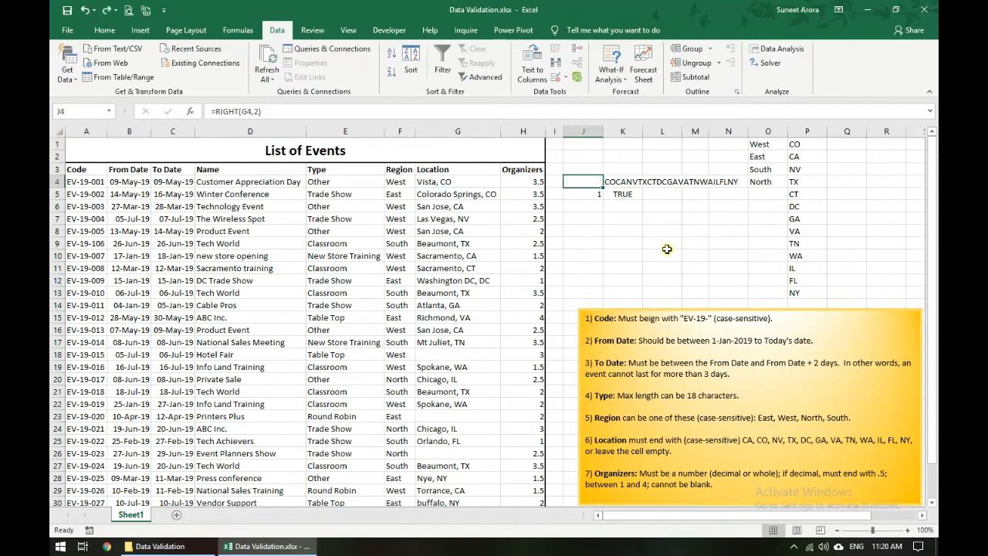
pyautogui.press('Right')
pyautogui.press('Delete')
pyautogui.press('Down')
pyautogui.press('Left')
pyautogui.press('Delete')
# Step: Move the combined NOT(ISERR(FIND(...))) formula text from K5 to J4, keeping its references to G4 and $P$1:$P$13
pyautogui.press('Right')
pyautogui.press('F2')
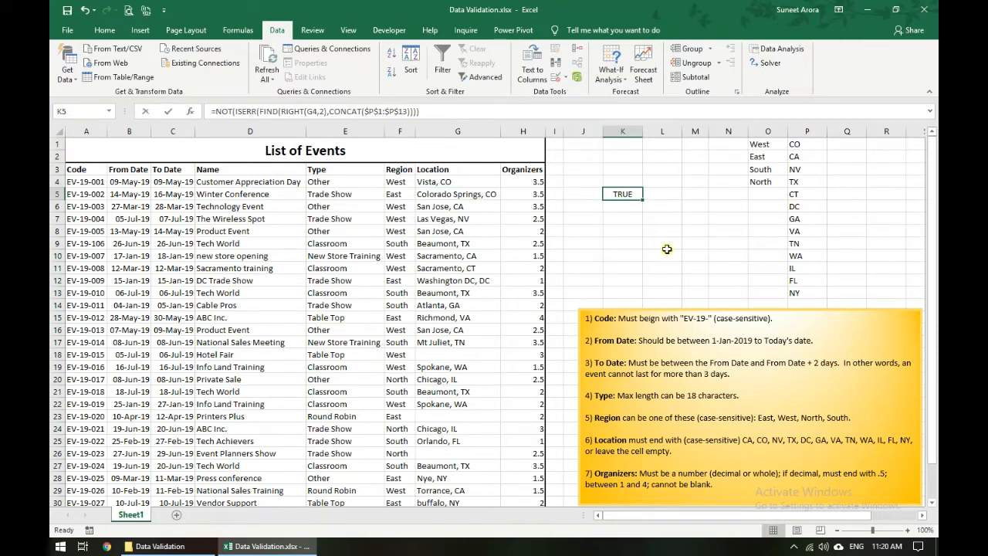
pyautogui.hotkey('shift', 'Home')
pyautogui.hotkey('ctrl', 'x')
pyautogui.hotkey('ctrl', 'Return')
pyautogui.press('Up')
pyautogui.press('Left')
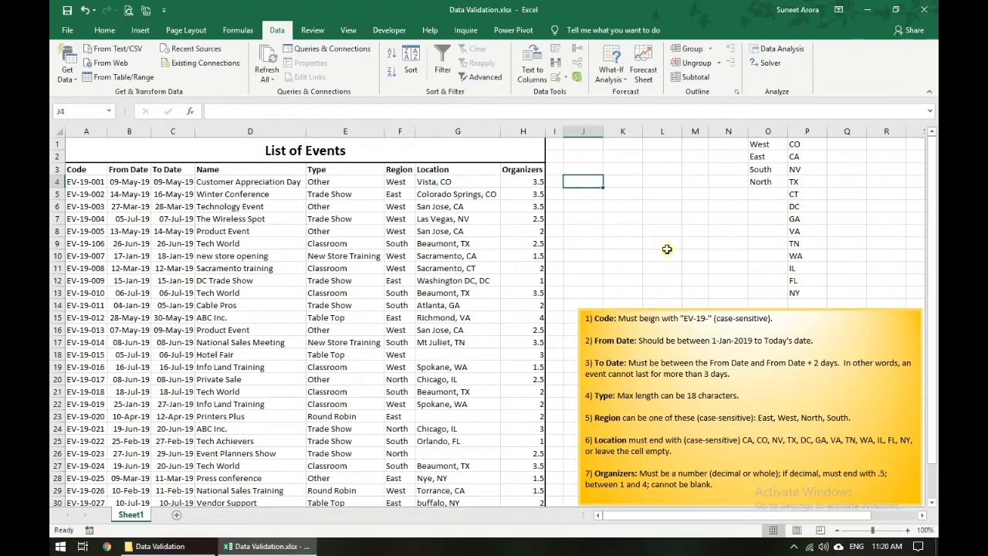
pyautogui.press('F2')
pyautogui.hotkey('ctrl', 'v')
pyautogui.hotkey('ctrl', 'Return')
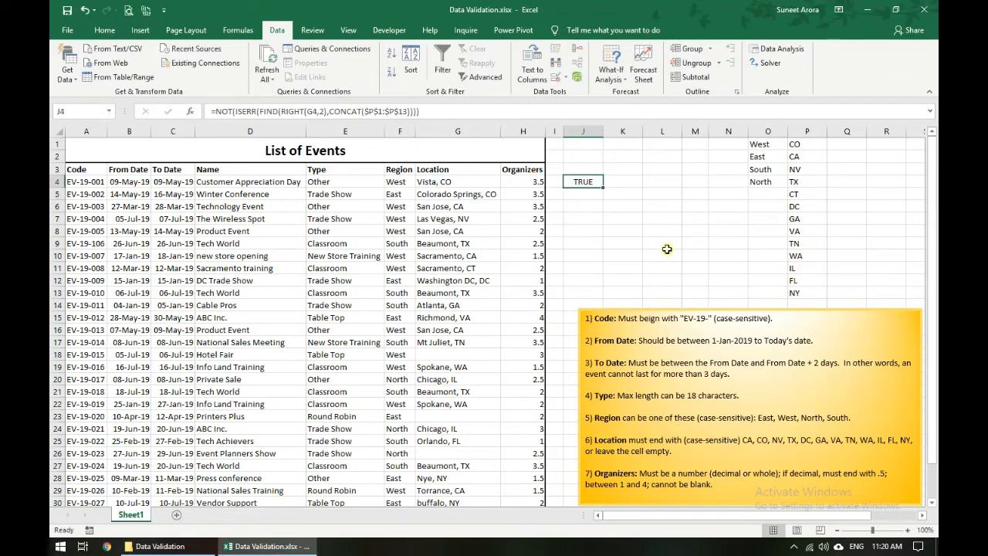
# Step: Test the J4 check by changing the location in G4 to Vista, CE, and undo the change
pyautogui.press('Left')
pyautogui.press('Left')
pyautogui.press('Left')
pyautogui.press('F2')
pyautogui.press('BackSpace')
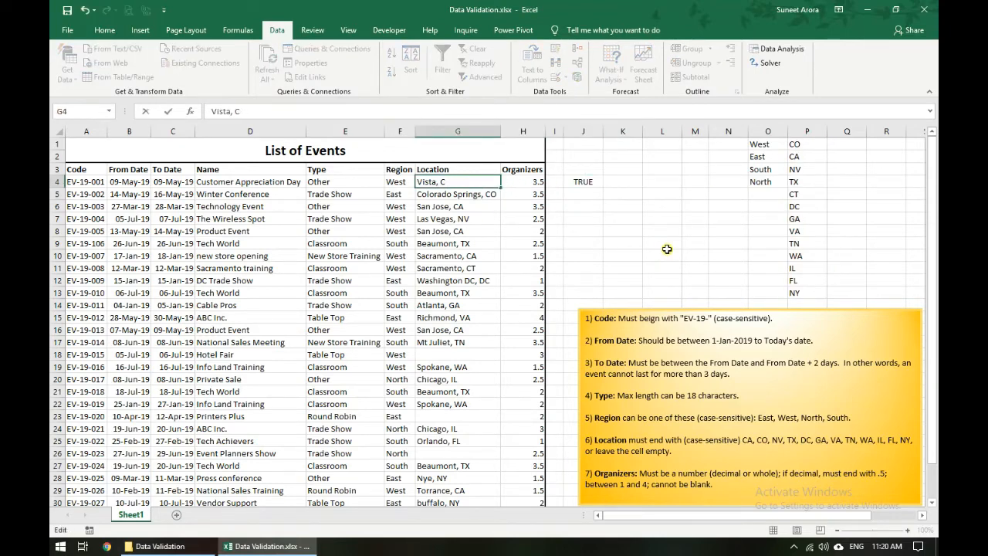
pyautogui.write('E')
pyautogui.press('Return')
pyautogui.hotkey('ctrl', 'z')
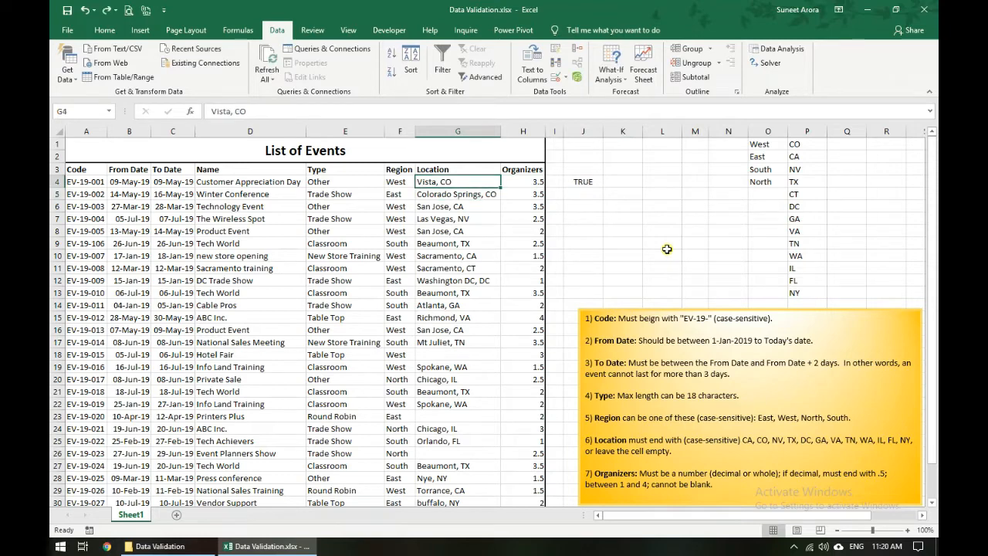
# Step: Copy the complete formula text from J4 and leave the cell unedited
pyautogui.press('Right')
pyautogui.press('Right')
pyautogui.press('Right')
pyautogui.press('F2')
pyautogui.hotkey('shift', 'Home')
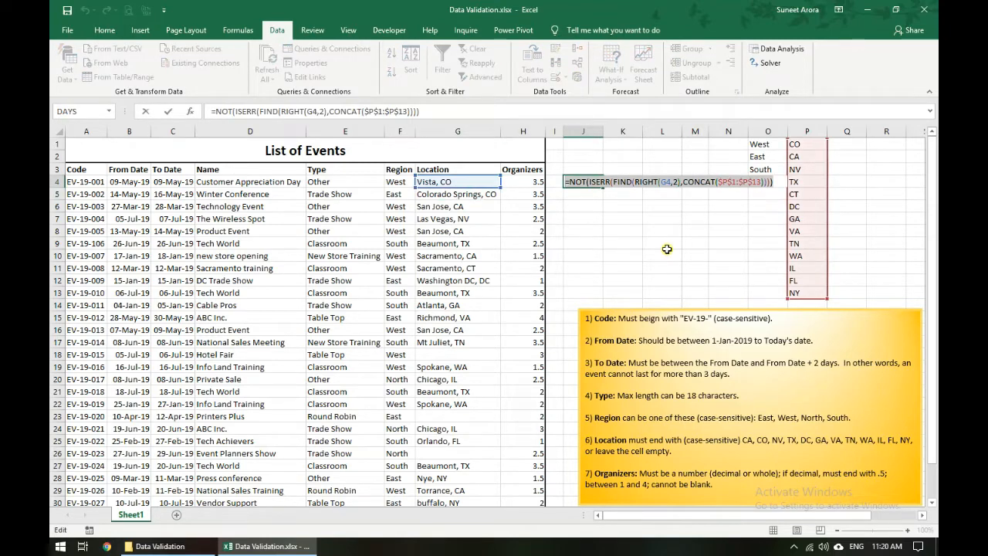
pyautogui.press('Escape')
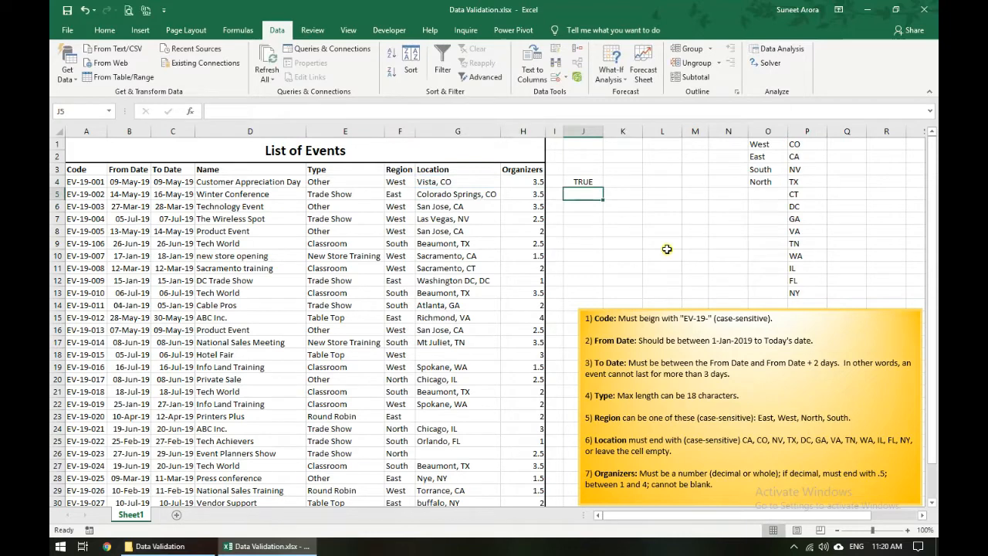
# Step: Apply a custom validation rule to Location cells G4:G31 with the formula =NOT(ISERR(FIND(RIGHT(G4,2),CONCAT($P$1:$P$13))))
pyautogui.click(484, 184)
pyautogui.scroll(-4, 467, 266)
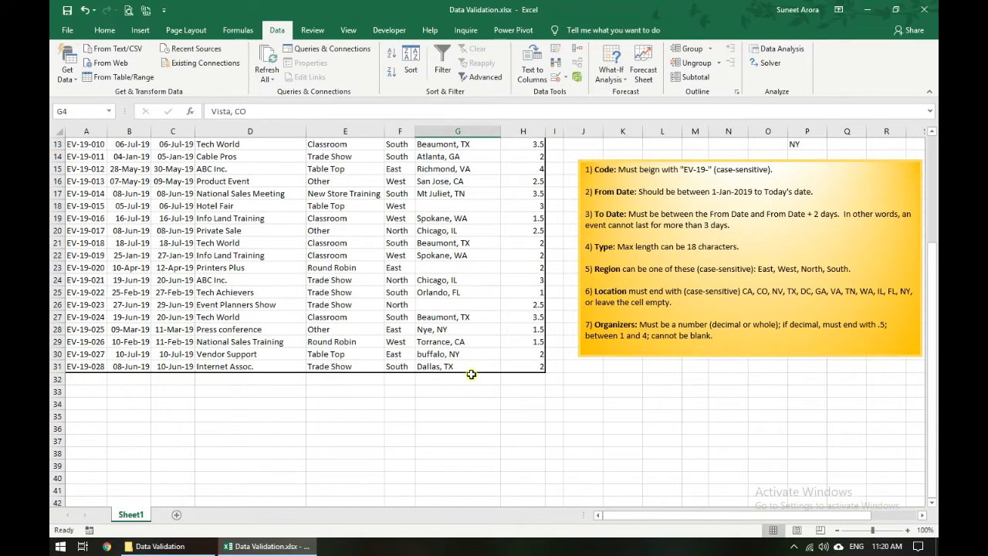
pyautogui.keyDown('shift'); pyautogui.click(471, 367); pyautogui.keyUp('shift')
pyautogui.scroll(4, 475, 356)
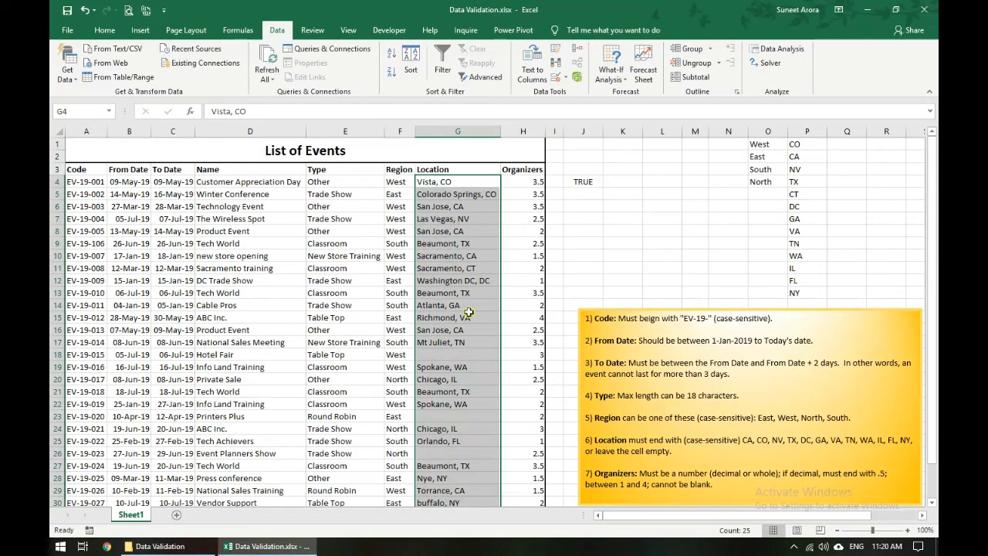
pyautogui.click(553, 79)
pyautogui.click(535, 229)
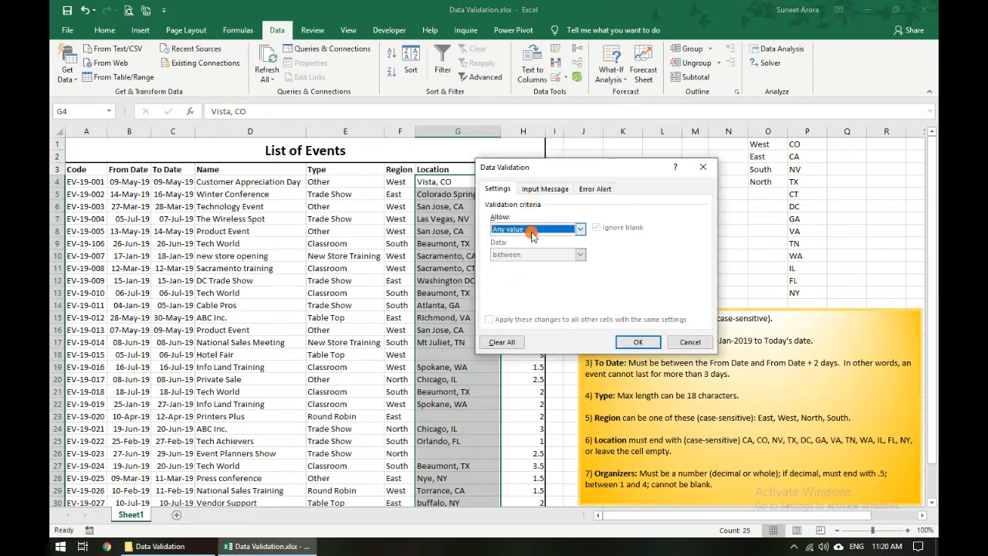
pyautogui.click(509, 296)
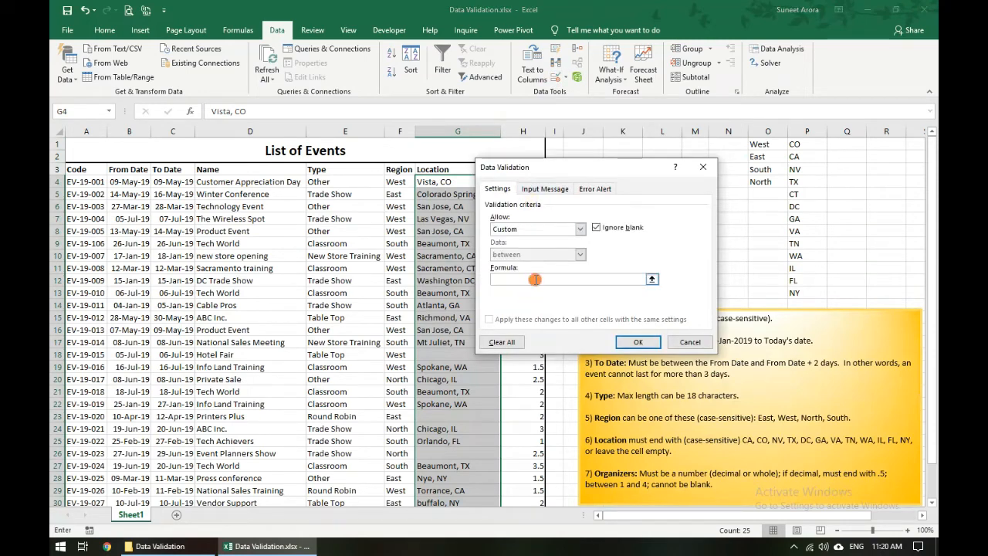
pyautogui.click(535, 279)
pyautogui.hotkey('ctrl', 'v')
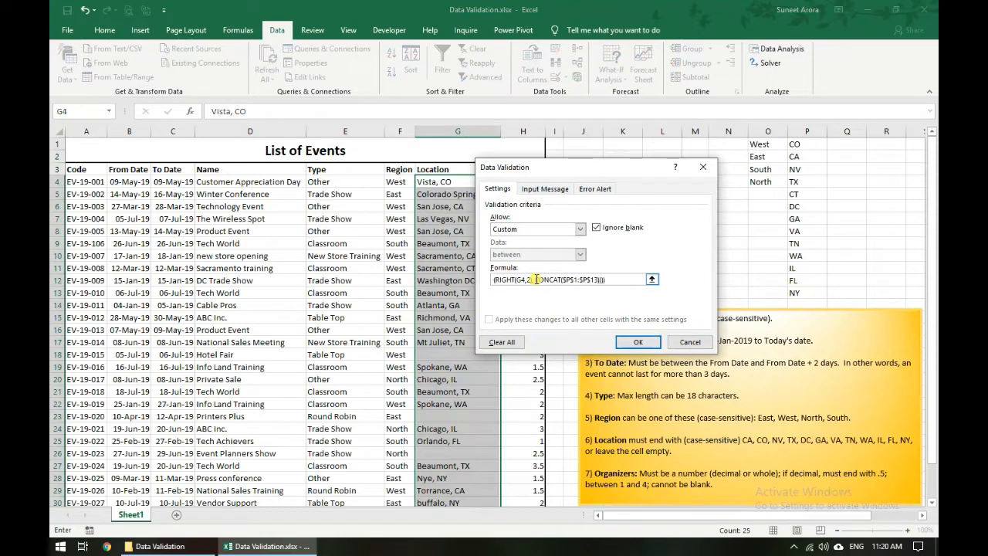
pyautogui.moveTo(504, 280); pyautogui.dragTo(435, 279)
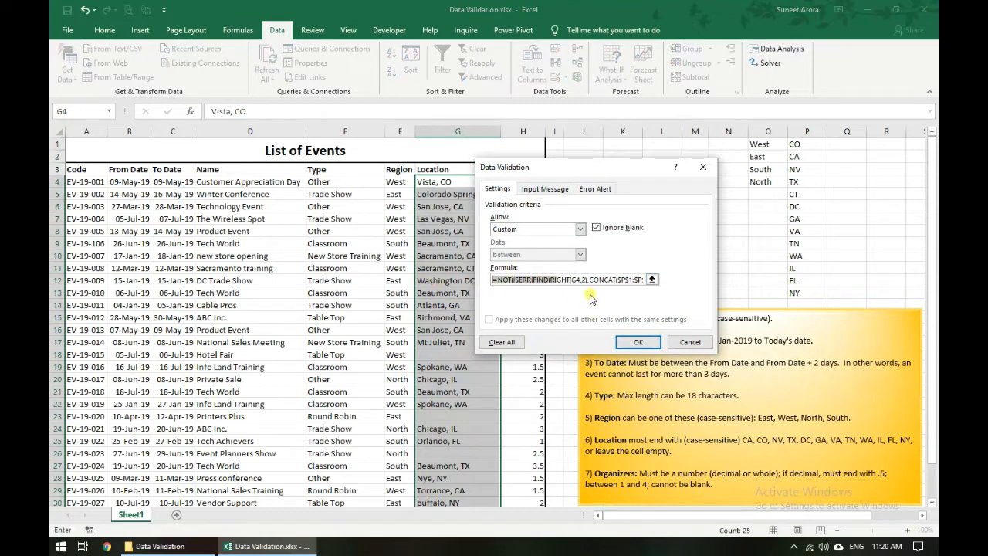
pyautogui.click(638, 342)
# Step: Test the Location rule by trying to enter Vista, CZ in G4, and cancel the entry
pyautogui.click(462, 182)
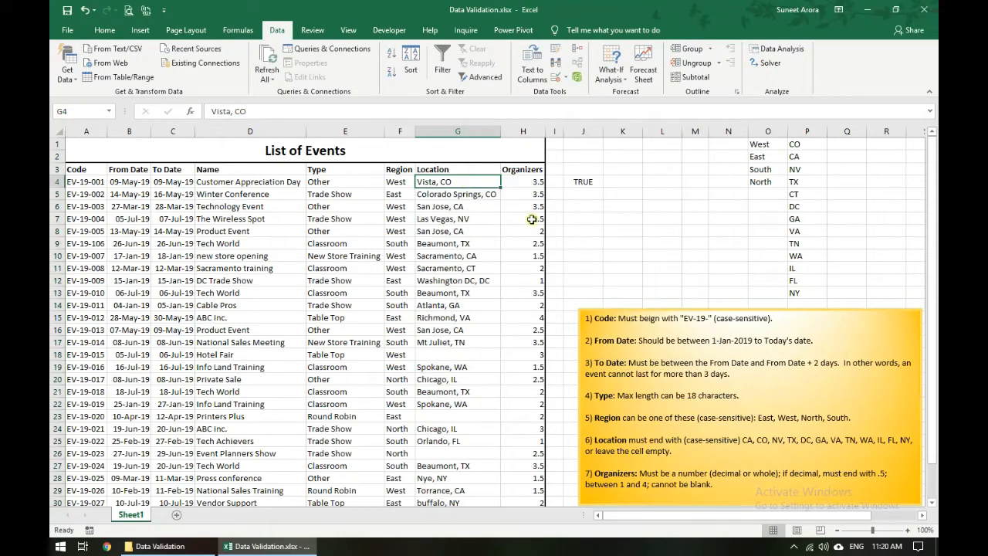
pyautogui.press('F2')
pyautogui.press('BackSpace')
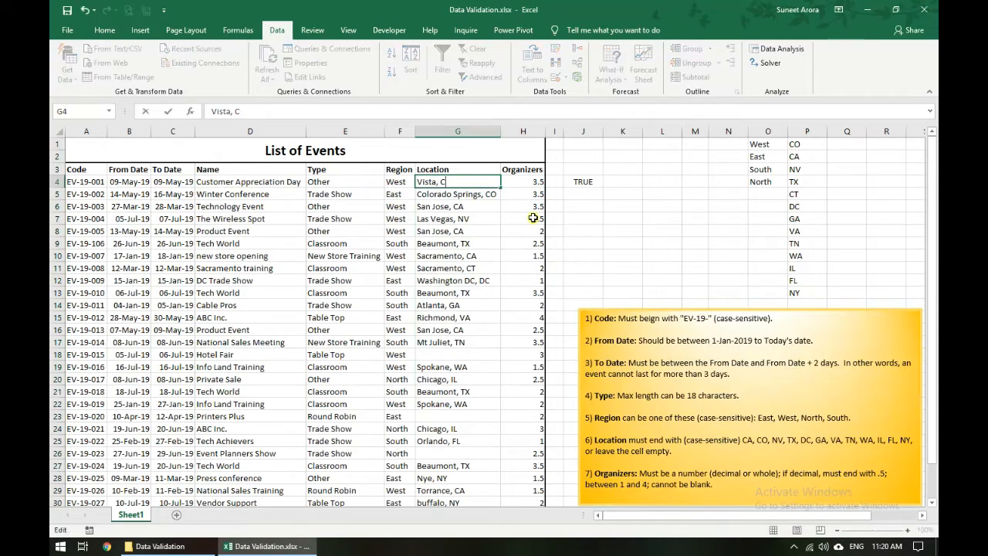
pyautogui.write('A')
pyautogui.press('BackSpace')
pyautogui.write('Z')
pyautogui.press('Return')
pyautogui.press('Escape')
# Step: Test an allowed state code by changing G5 to Colorado Springs, IL, and undo the change
pyautogui.press('Down')
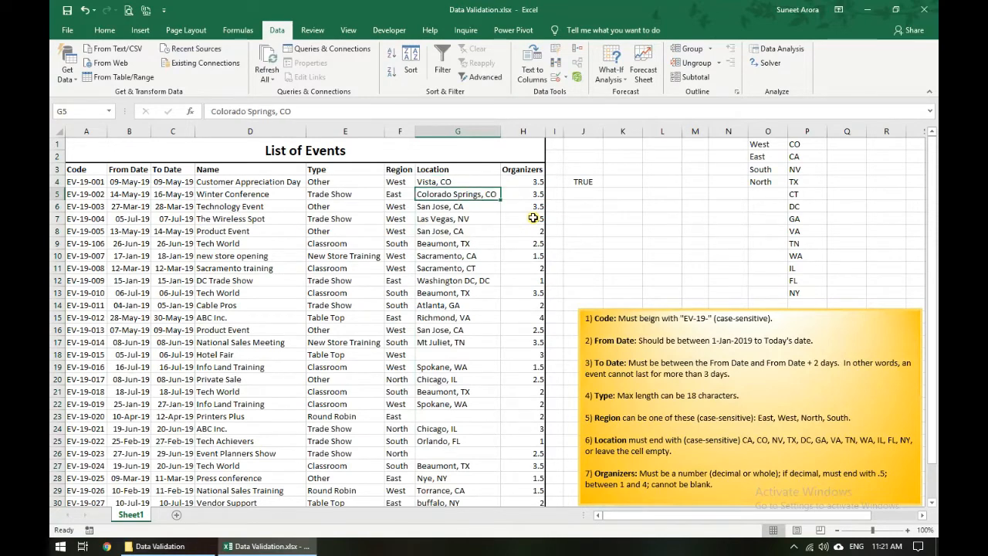
pyautogui.press('F2')
pyautogui.press('BackSpace')
pyautogui.press('BackSpace')
pyautogui.write('IL')
pyautogui.press('Return')
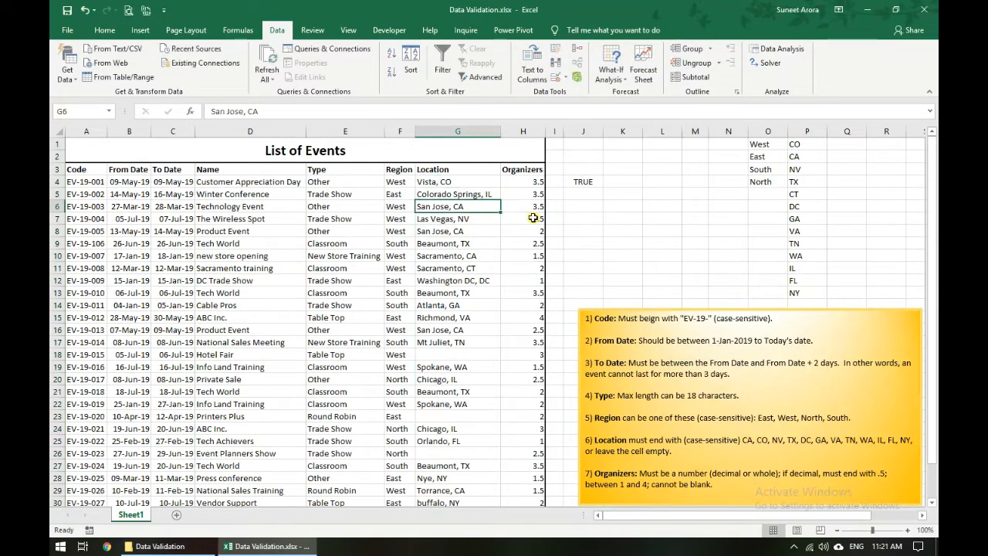
pyautogui.hotkey('ctrl', 'z')
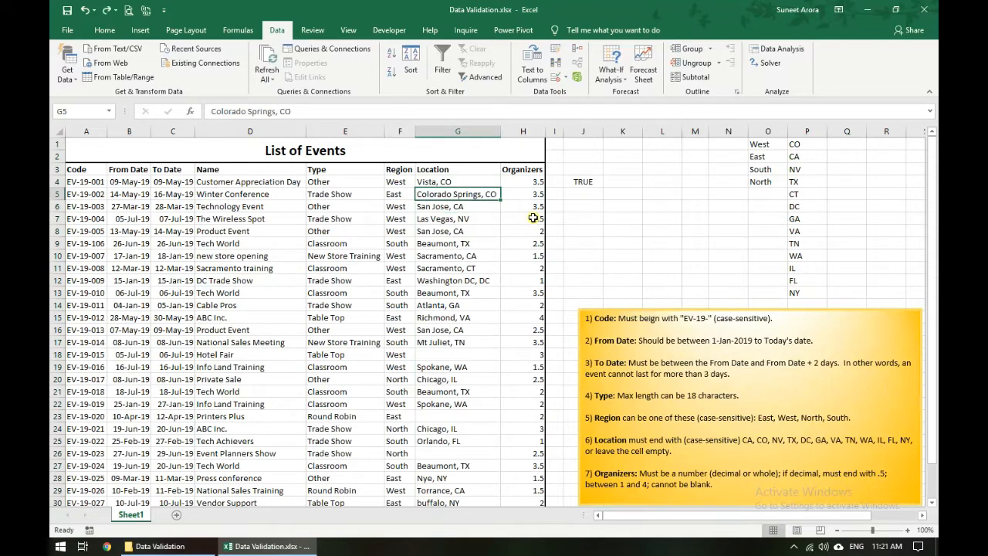
# Step: Try to remove the state code from the San Jose location in G16, and cancel the entry
pyautogui.press('Down')
pyautogui.press('Down')
pyautogui.press('Down')
pyautogui.press('Down')
pyautogui.press('Down')
pyautogui.press('Down')
pyautogui.press('Down')
pyautogui.press('Down')
pyautogui.press('Down')
pyautogui.press('Down')
pyautogui.press('Down')
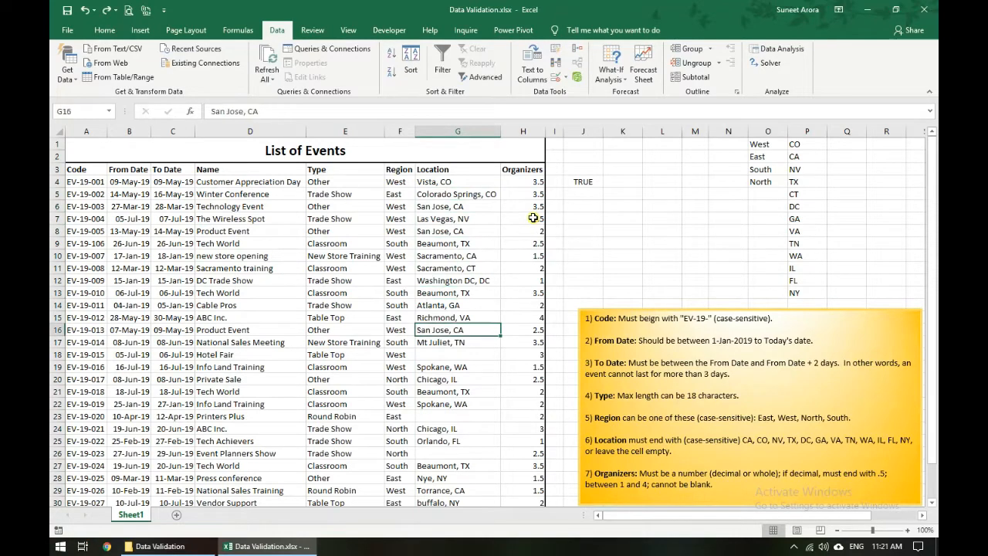
pyautogui.press('F2')
pyautogui.press('BackSpace')
pyautogui.press('BackSpace')
pyautogui.press('Return')
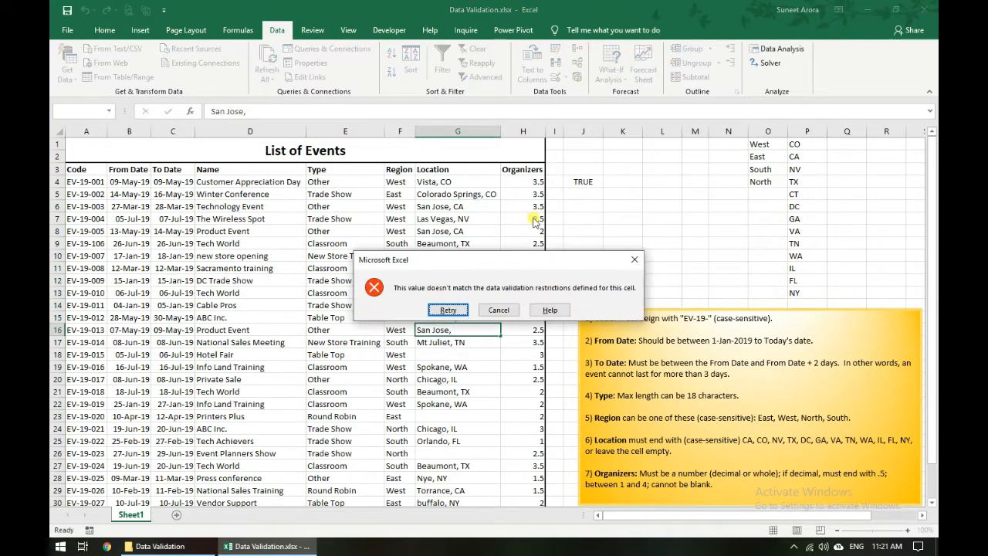
pyautogui.press('Escape')
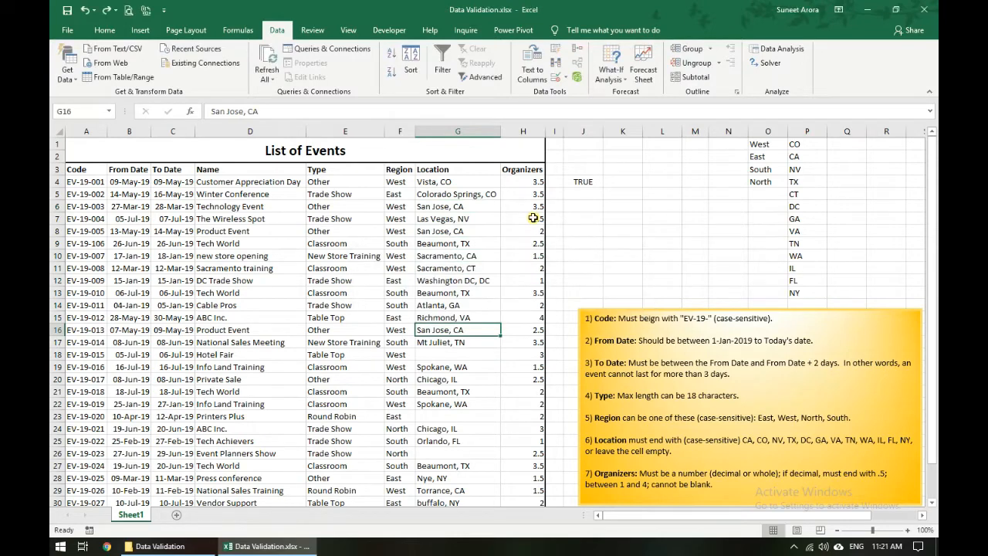
# Step: Delete the helper formula from J4
pyautogui.hotkey('ctrl', 'Up')
pyautogui.press('Down')
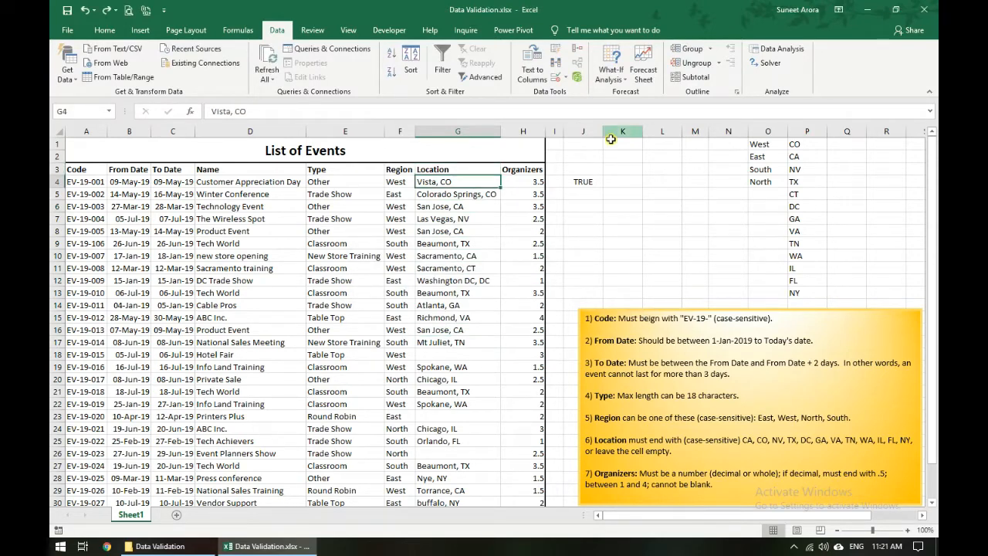
pyautogui.click(592, 182)
pyautogui.press('Delete')
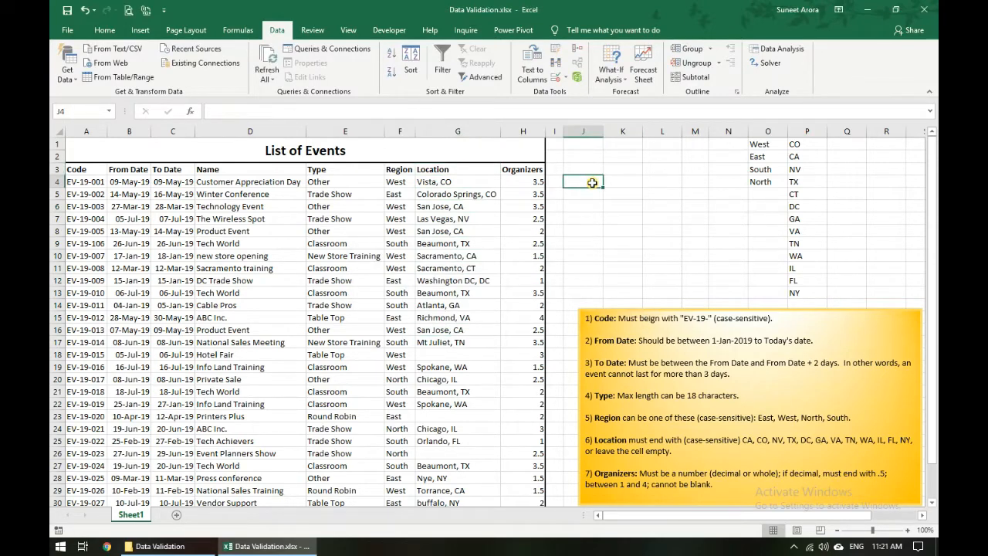
pyautogui.press('Left')
pyautogui.press('Left')
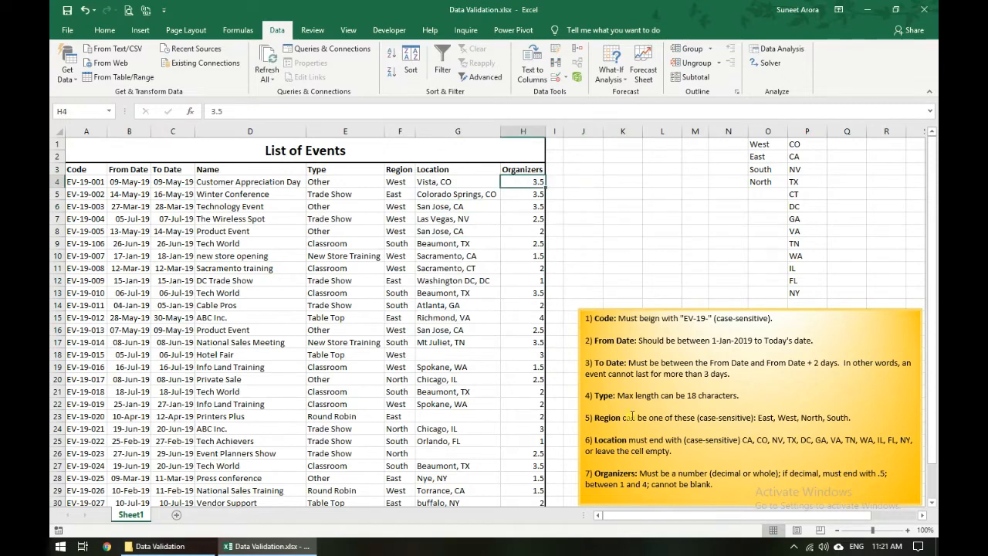
pyautogui.click(616, 435)
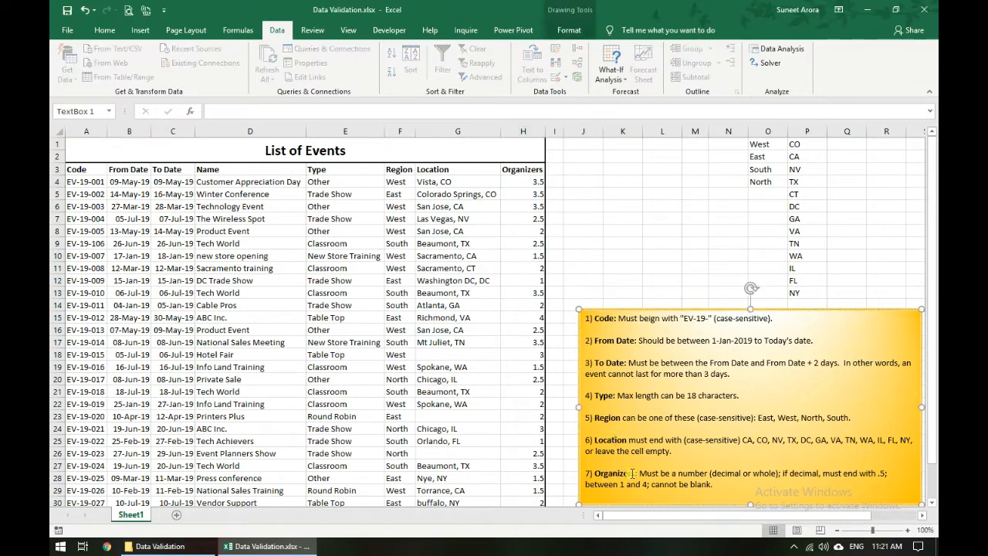
pyautogui.scroll(-2, 631, 474)
pyautogui.click(524, 185)
pyautogui.click(554, 77)
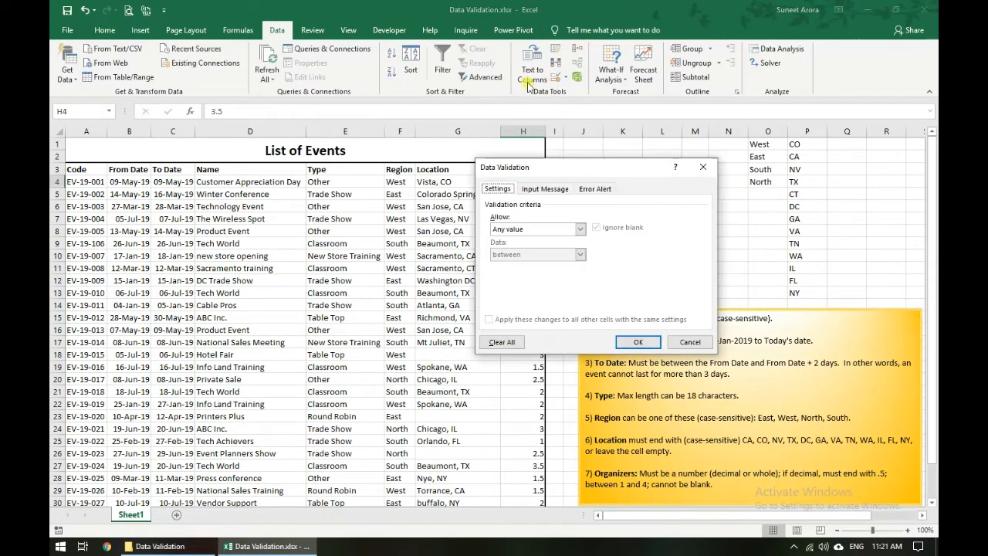
pyautogui.moveTo(627, 174); pyautogui.dragTo(483, 207)
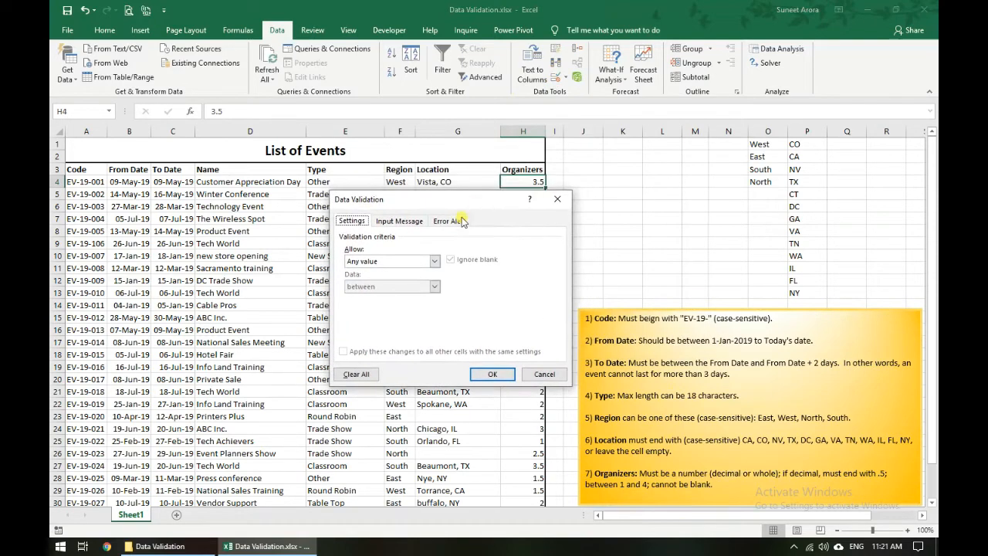
pyautogui.click(436, 262)
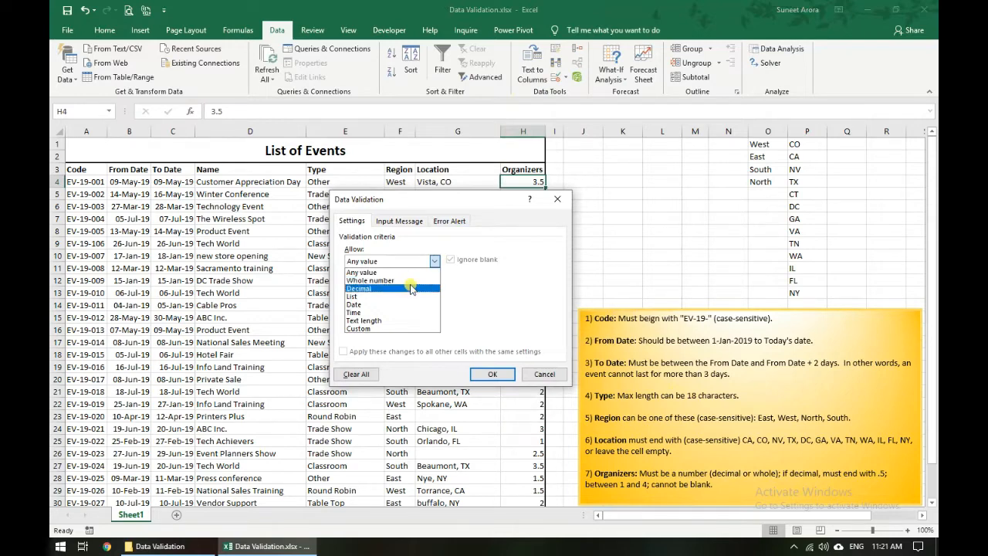
pyautogui.click(523, 304)
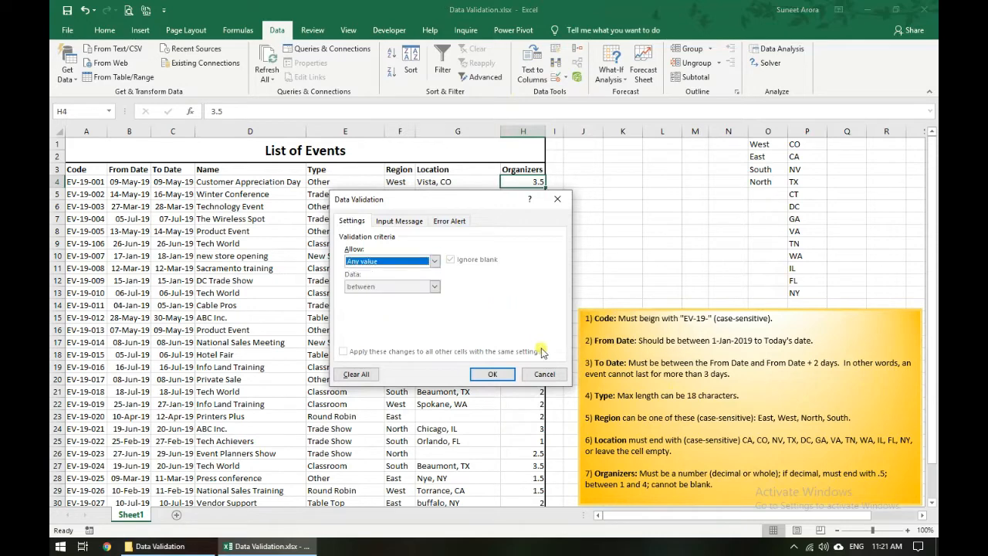
pyautogui.click(554, 373)
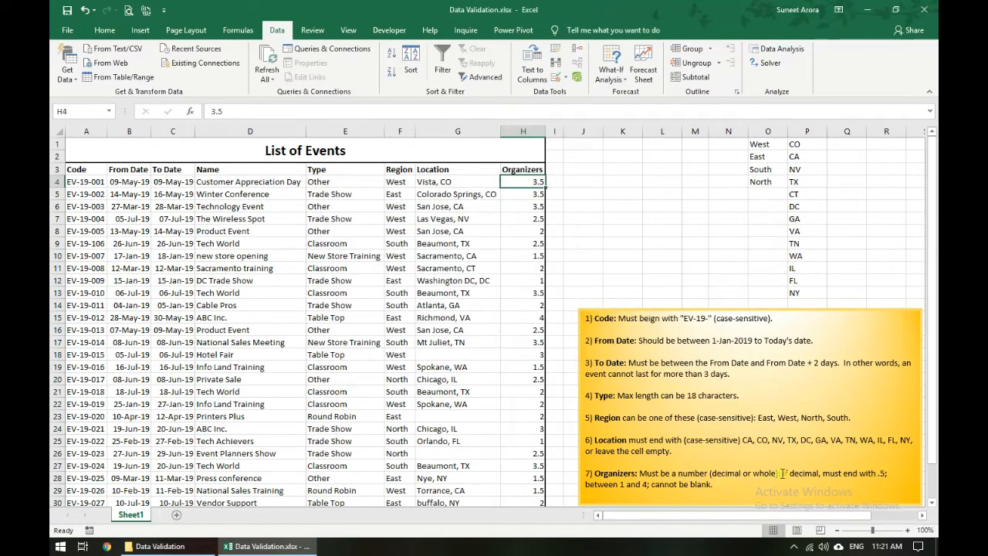
# Step: Examine the Organizers requirement in the rules text box, including its decimal, range and blank conditions
pyautogui.moveTo(777, 473); pyautogui.dragTo(816, 473)
pyautogui.click(848, 473)
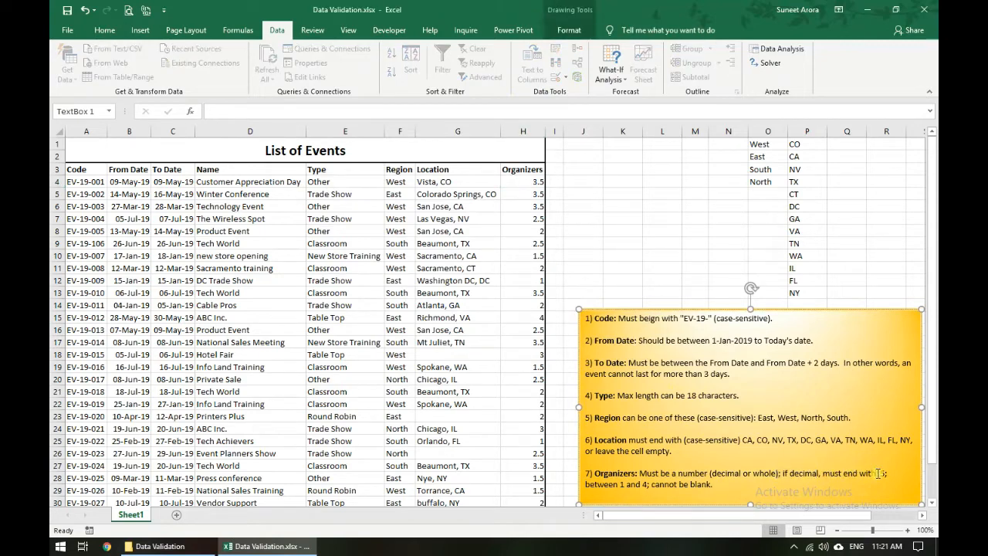
pyautogui.moveTo(885, 474); pyautogui.dragTo(781, 473)
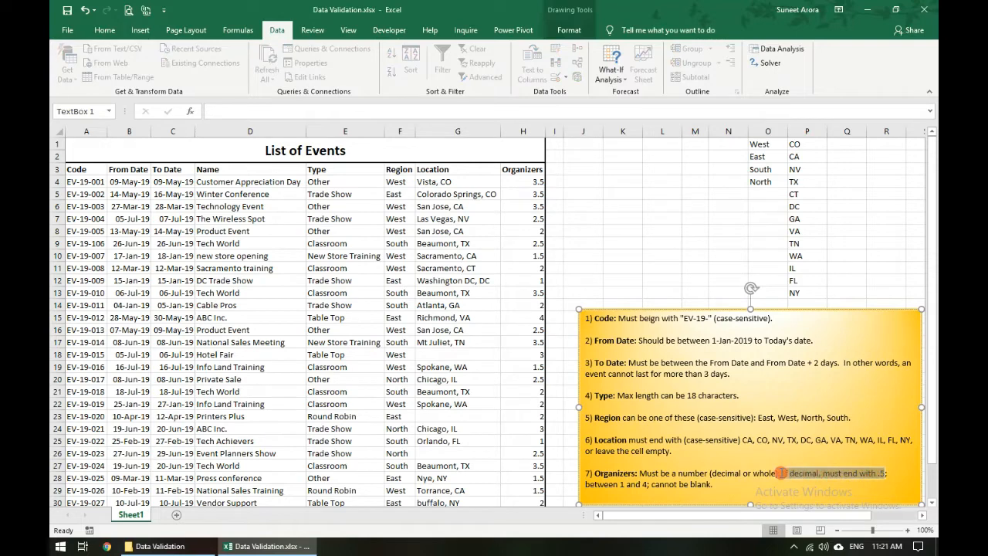
pyautogui.click(623, 499)
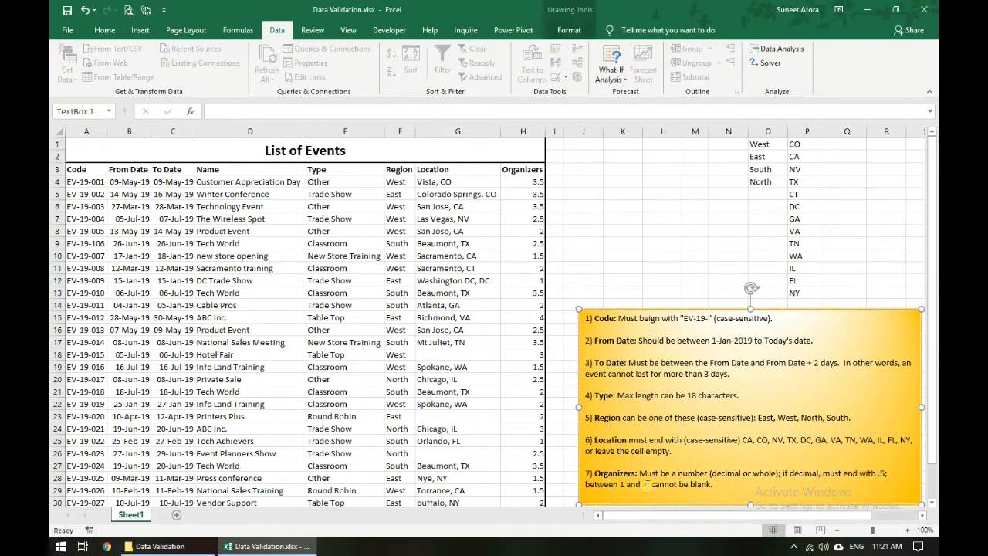
pyautogui.moveTo(647, 485); pyautogui.dragTo(713, 485)
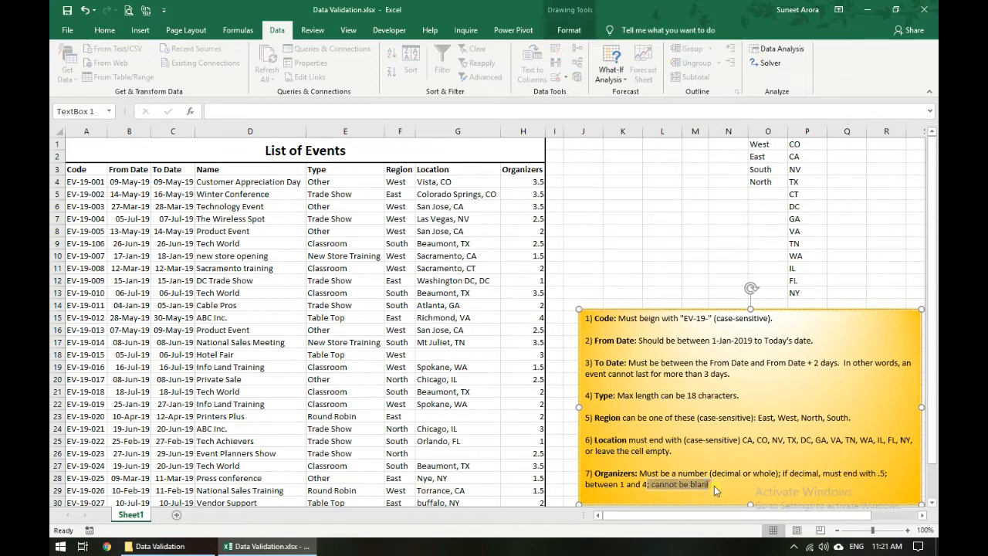
pyautogui.click(714, 485)
pyautogui.moveTo(649, 485); pyautogui.dragTo(707, 472)
pyautogui.click(694, 472)
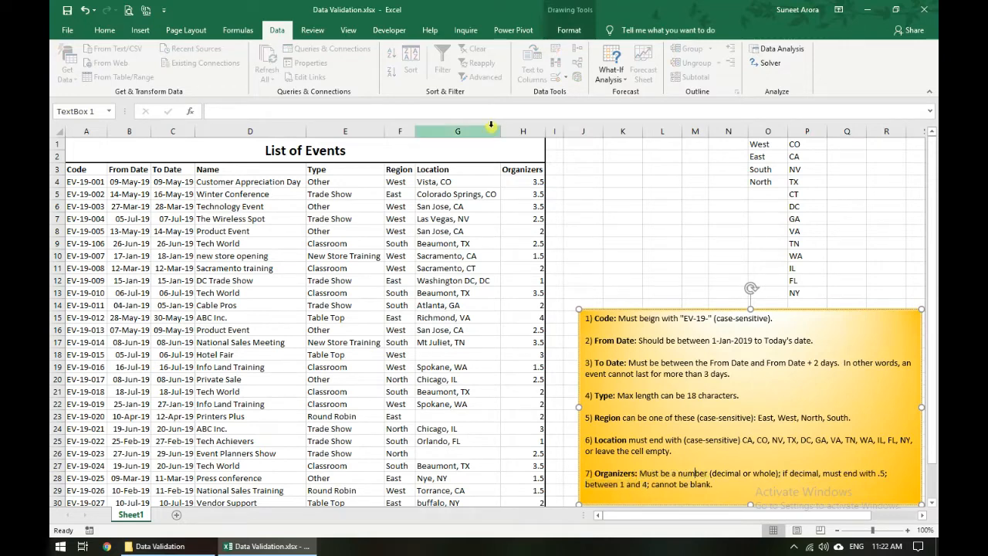
# Step: Select the Organizers cells H4:H31 and set their data validation to allow a custom formula
pyautogui.click(513, 182)
pyautogui.scroll(-3, 487, 363)
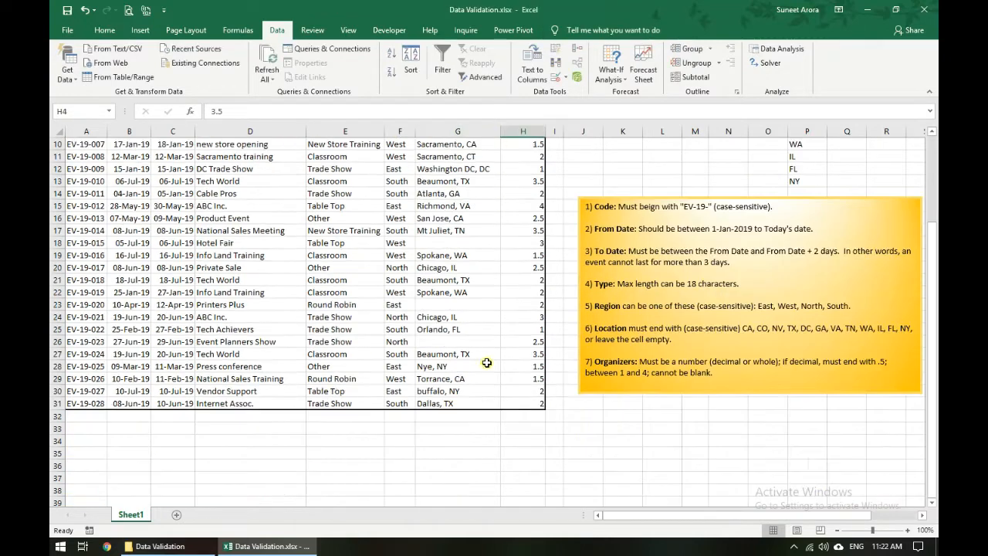
pyautogui.keyDown('shift'); pyautogui.click(522, 403); pyautogui.keyUp('shift')
pyautogui.scroll(3, 521, 405)
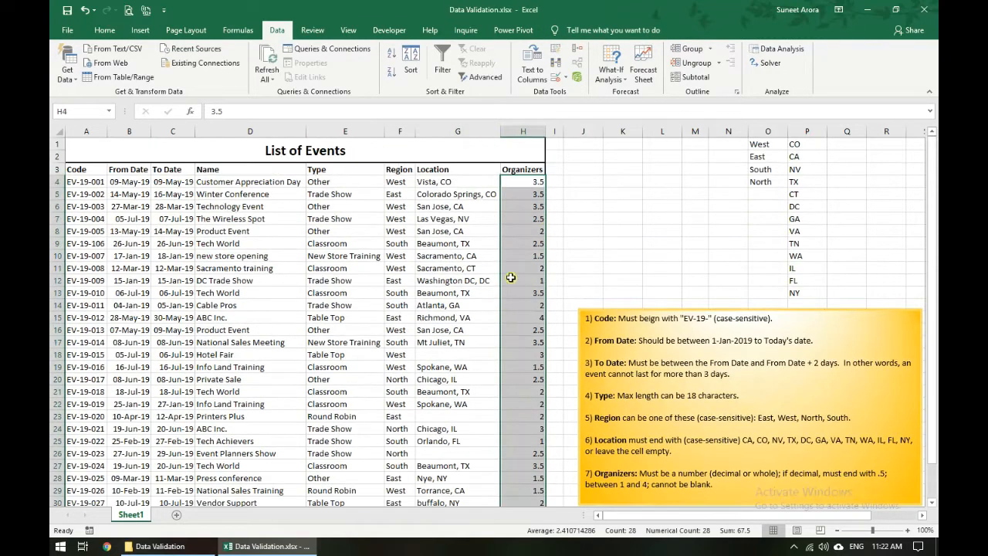
pyautogui.click(555, 78)
pyautogui.click(387, 263)
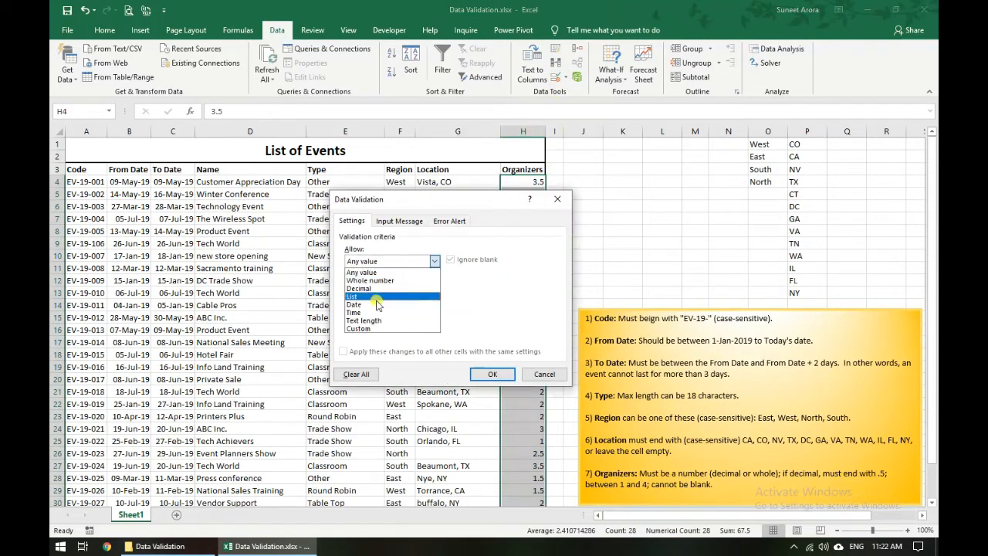
pyautogui.click(382, 329)
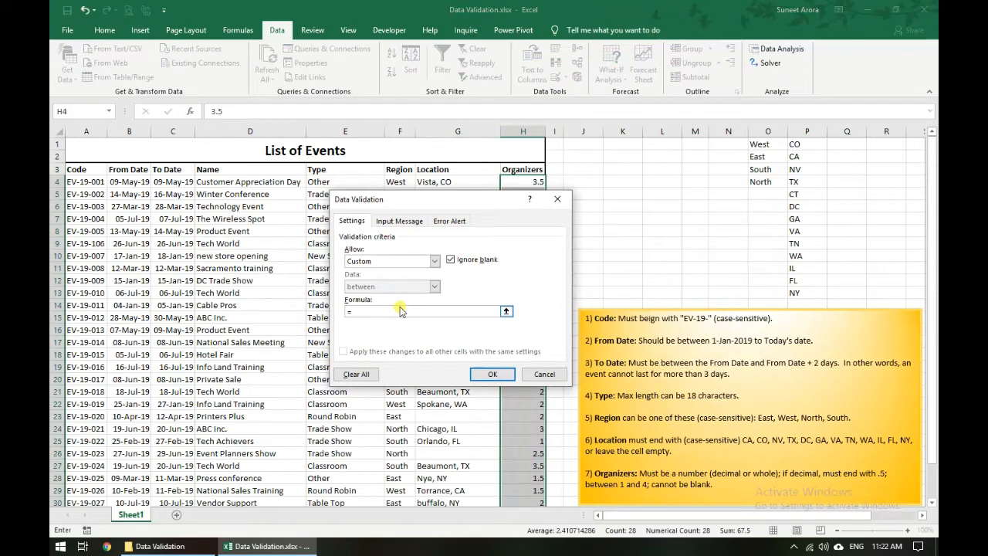
# Step: Enter the conditions =isnumber(H4), H4>=1, H4<=4 as the custom validation formula
pyautogui.write('=isnunber')
pyautogui.press('BackSpace')
pyautogui.press('BackSpace')
pyautogui.press('BackSpace')
pyautogui.press('BackSpace')
pyautogui.write('mber(')
pyautogui.click(527, 182)
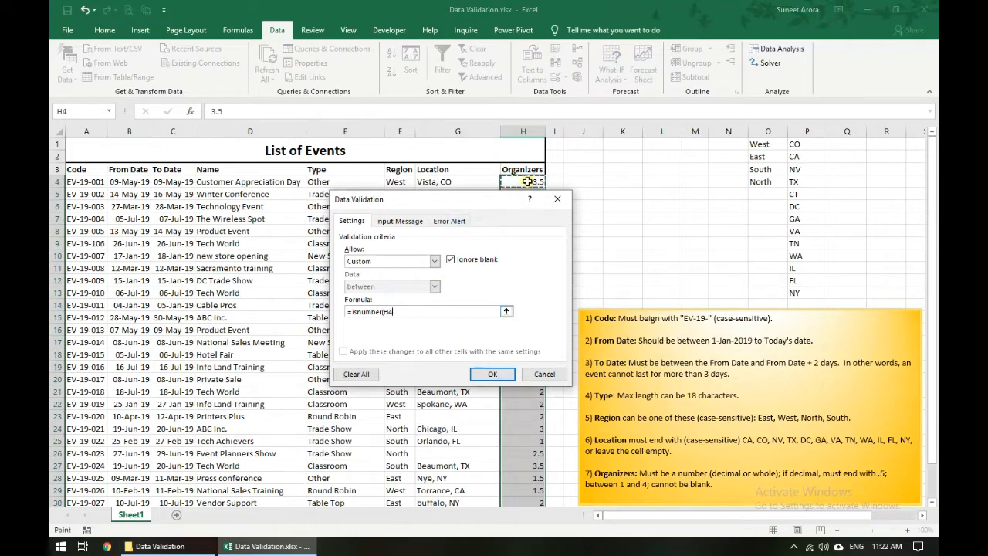
pyautogui.write('),')
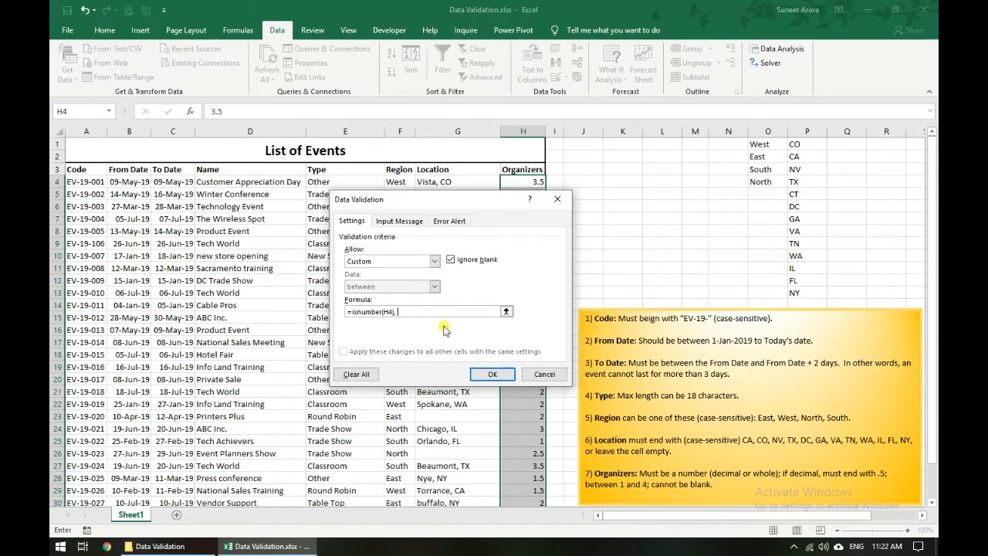
pyautogui.write('H4>=1, H4<=')
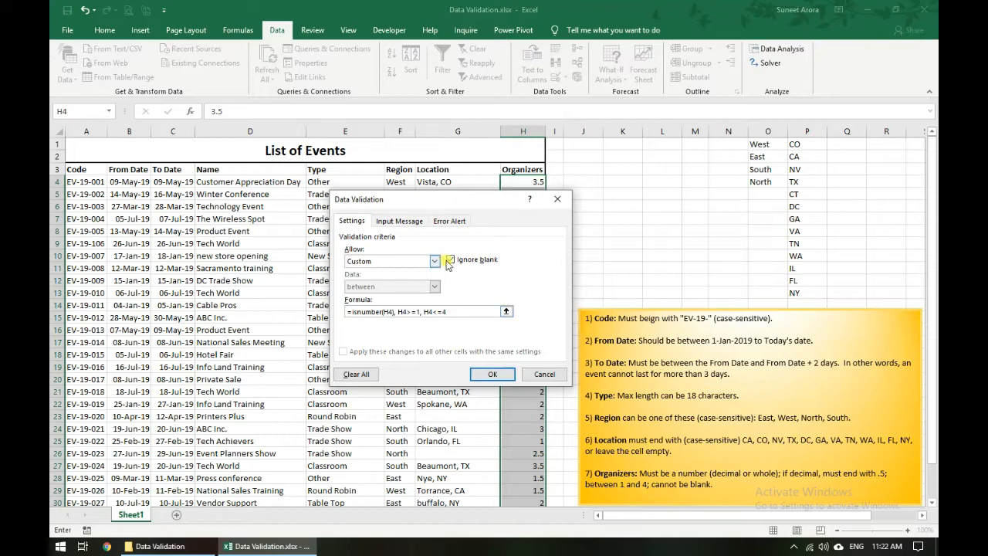
pyautogui.write('4')
# Step: Turn off Ignore blank, wrap the formula as =AND(isnumber(H4), H4>=1, H4<=4), and apply the validation rule
pyautogui.click(451, 262)
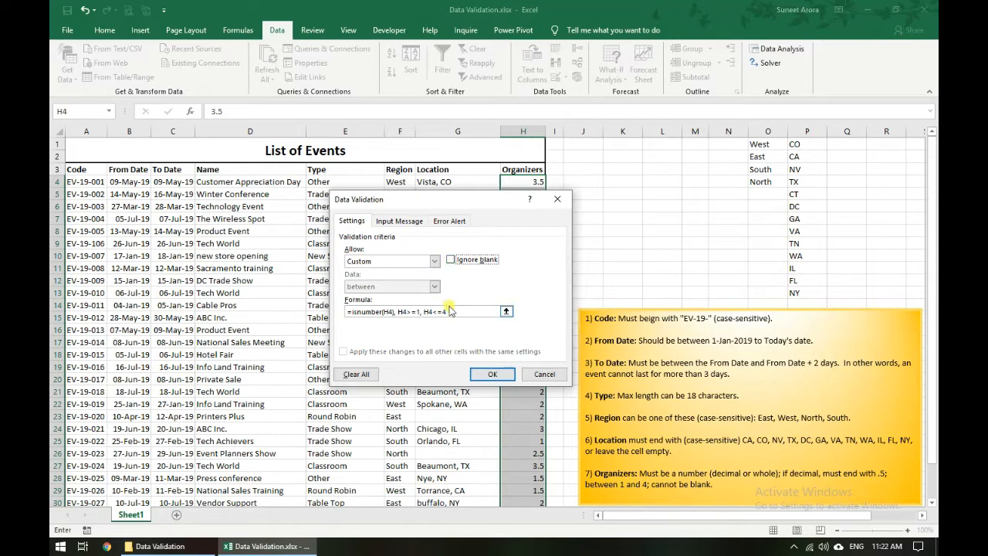
pyautogui.moveTo(461, 312); pyautogui.dragTo(346, 309)
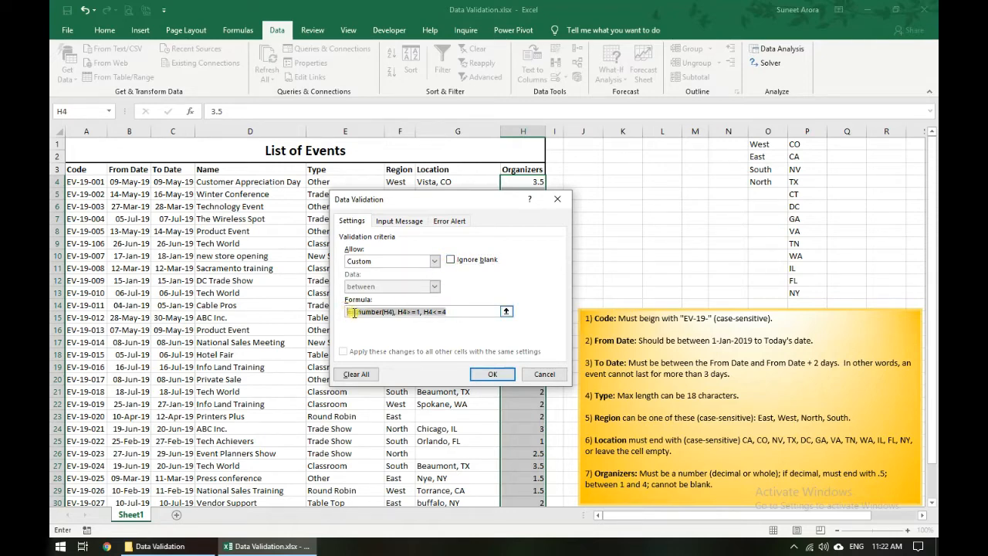
pyautogui.click(348, 311)
pyautogui.write('AND(')
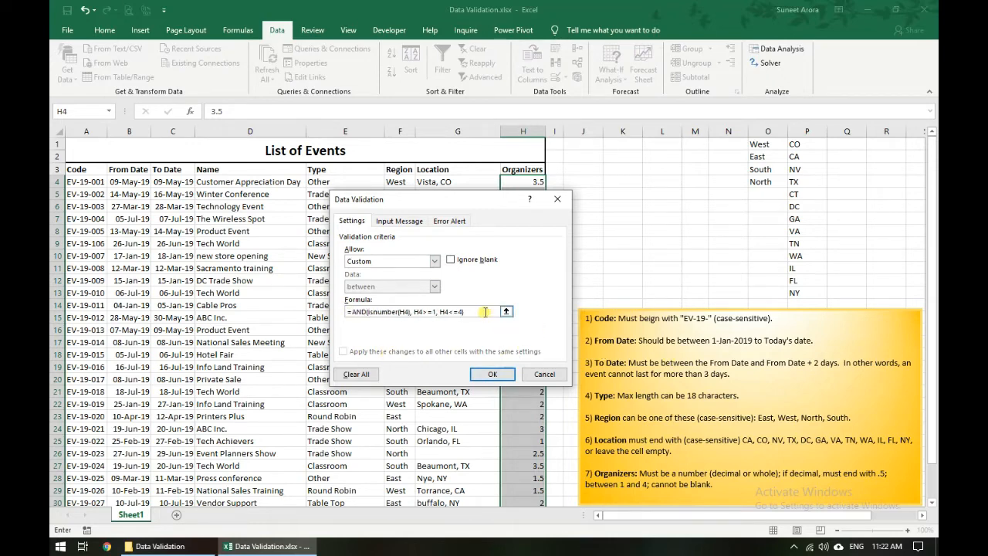
pyautogui.click(484, 311)
pyautogui.write(')')
pyautogui.click(492, 373)
# Step: Test the Organizers rule by trying to enter the letter a in H4, and cancel the entry
pyautogui.click(524, 178)
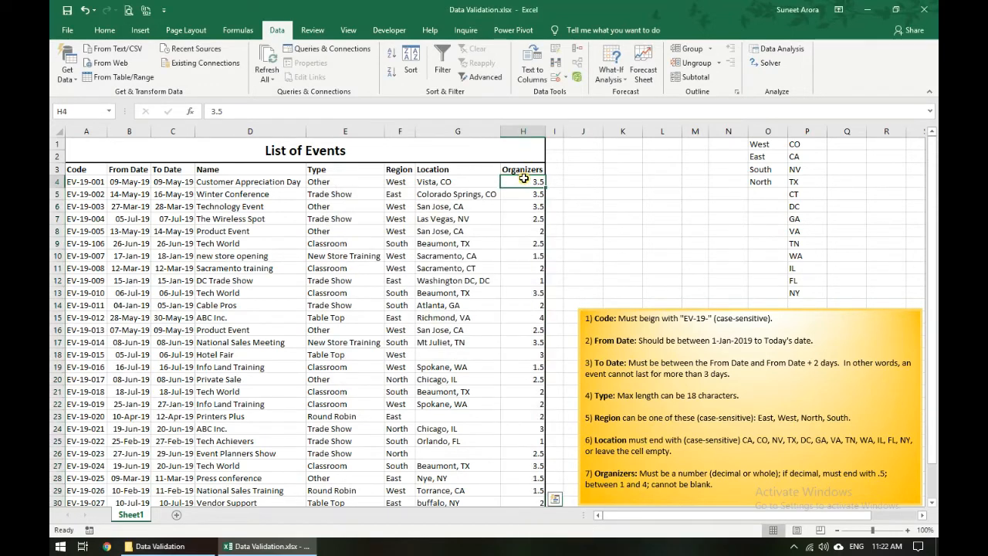
pyautogui.write('a')
pyautogui.press('Return')
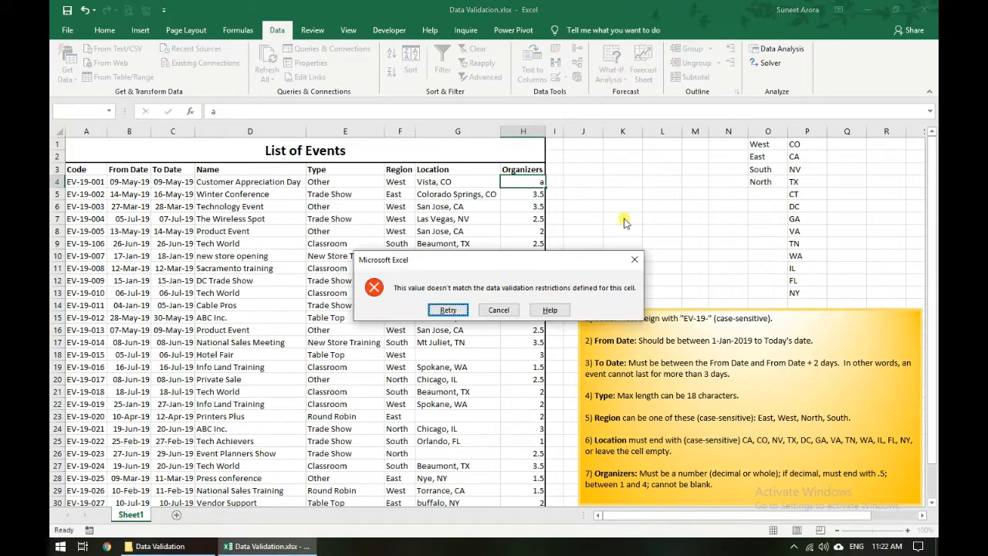
pyautogui.press('Escape')
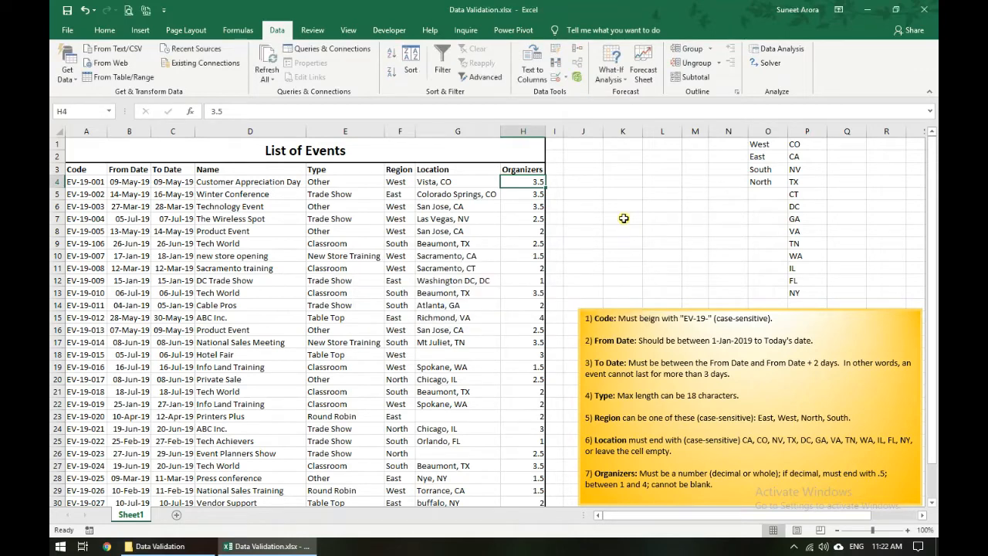
# Step: Test the upper limit in H4 by entering 4, and try 5 before cancelling that entry
pyautogui.write('4')
pyautogui.press('Return')
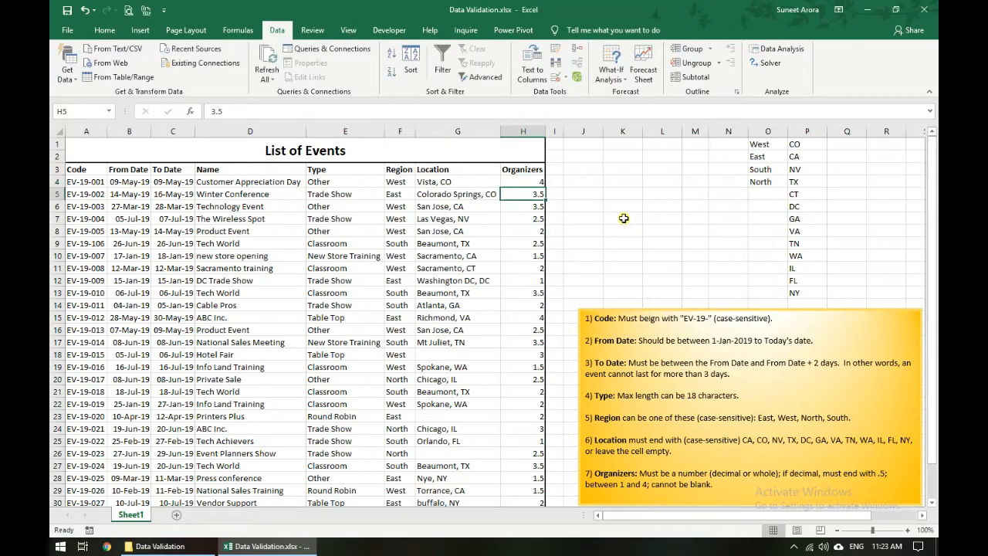
pyautogui.press('Up')
pyautogui.write('5')
pyautogui.press('Return')
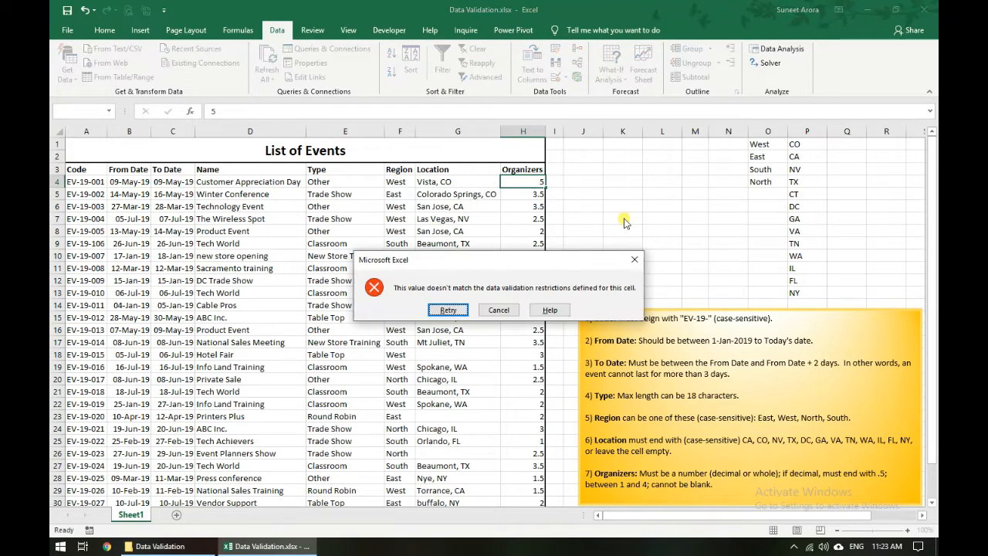
pyautogui.press('Tab')
pyautogui.press('Return')
# Step: Test the lower limit by trying 0 in H4, and enter 2 instead
pyautogui.write('0')
pyautogui.press('Return')
pyautogui.press('Return')
pyautogui.press('Return')
pyautogui.press('Return')
pyautogui.write('2')
pyautogui.press('Return')
pyautogui.press('Up')
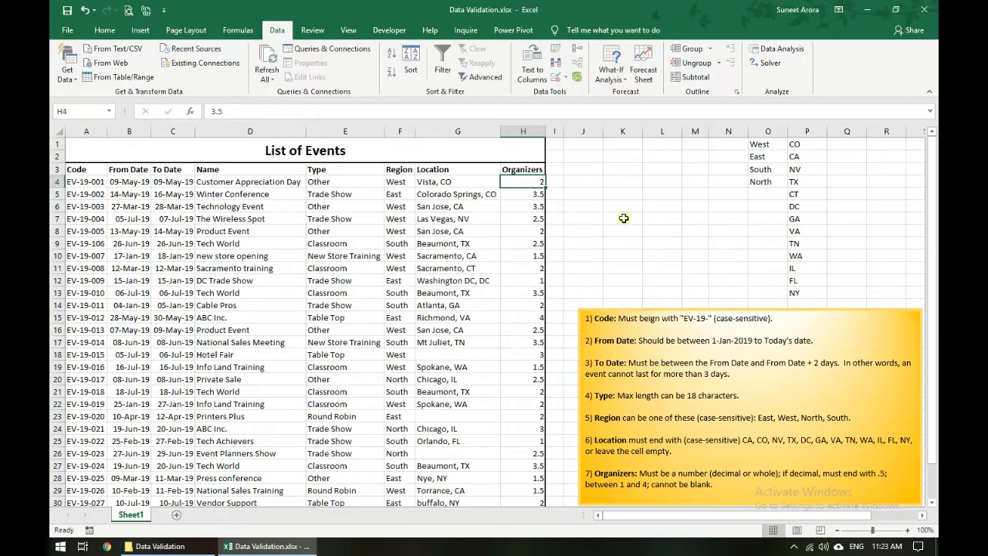
# Step: Test decimals in H4 by entering 2.5 and finally 2.2, and compare with the decimal condition in the Organizers rule
pyautogui.press('F2')
pyautogui.write('.')
pyautogui.write('2')
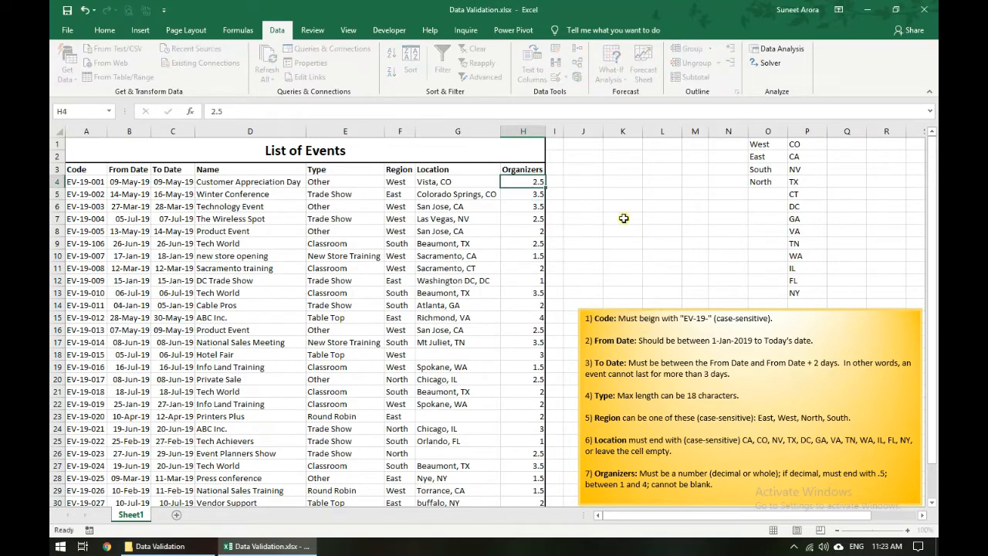
pyautogui.press('Return')
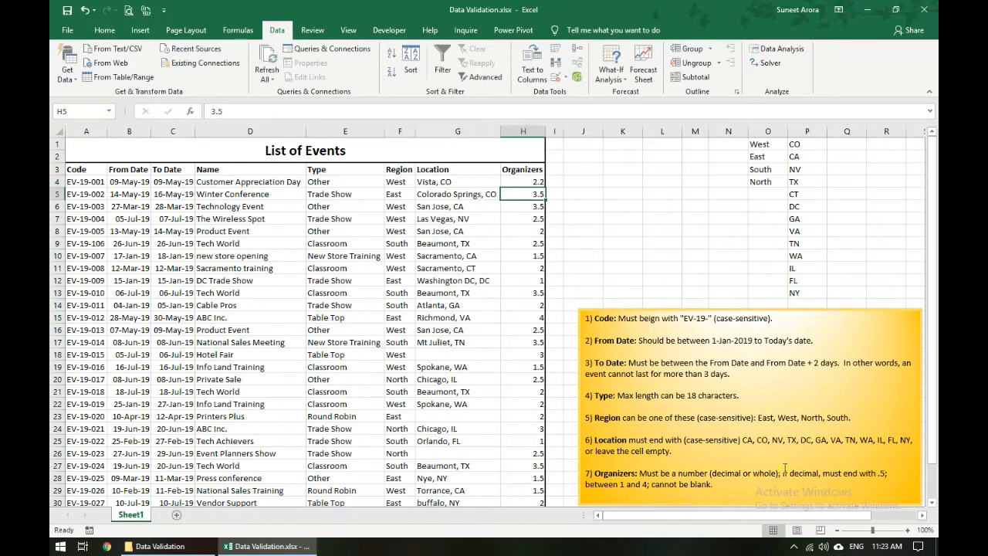
pyautogui.moveTo(782, 473); pyautogui.dragTo(869, 473)
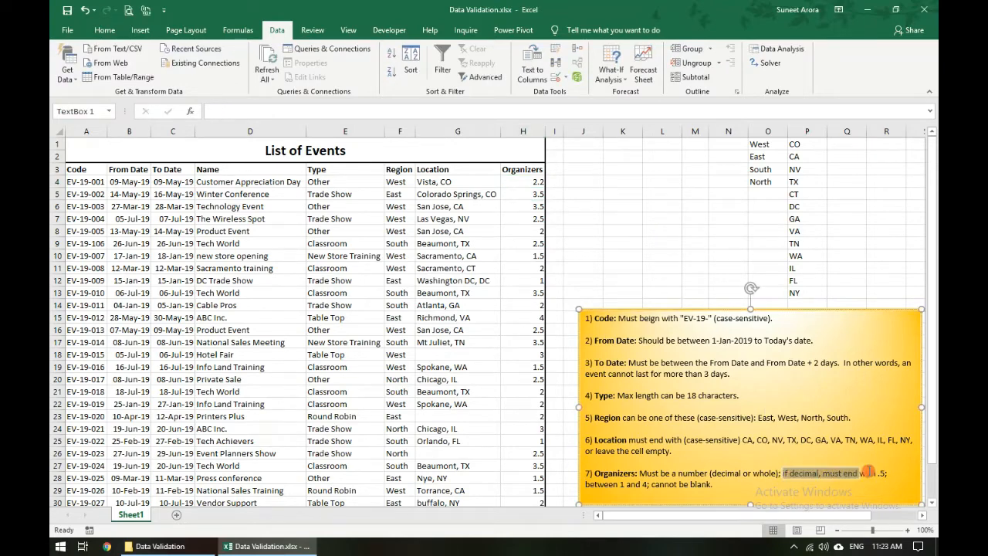
# Step: Test the no-blank condition by trying to clear H4, and cancel the entry
pyautogui.click(512, 179)
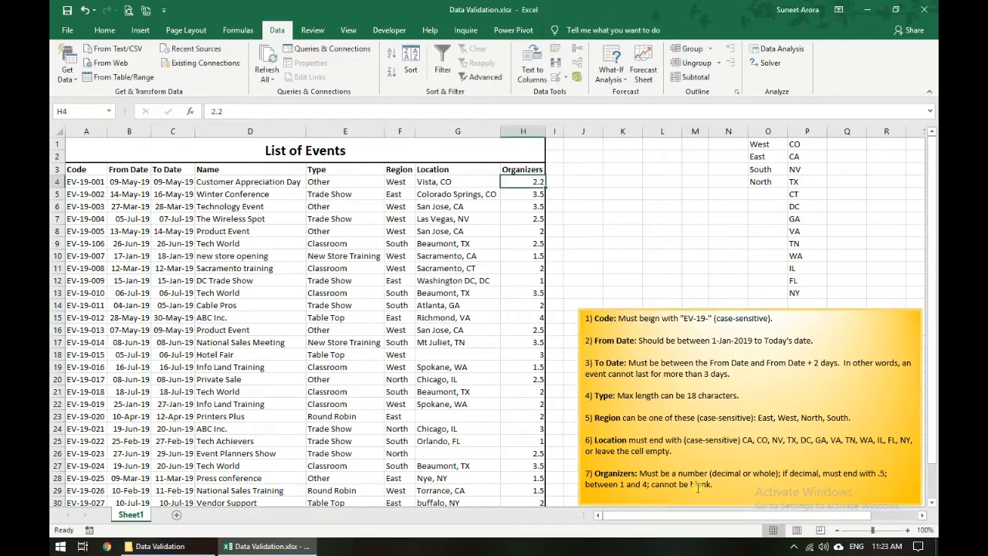
pyautogui.press('BackSpace')
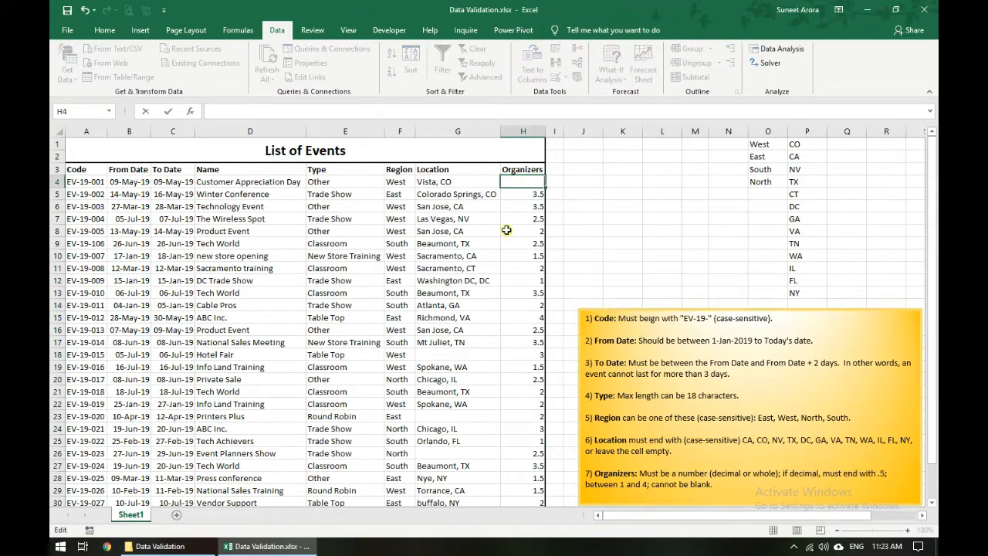
pyautogui.press('Return')
pyautogui.press('Tab')
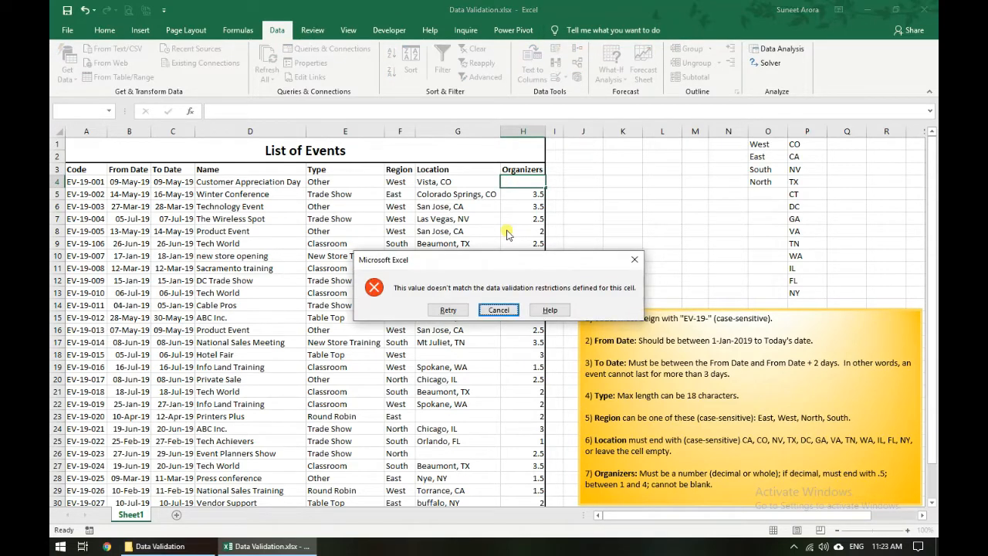
pyautogui.press('Return')
pyautogui.click(720, 486)
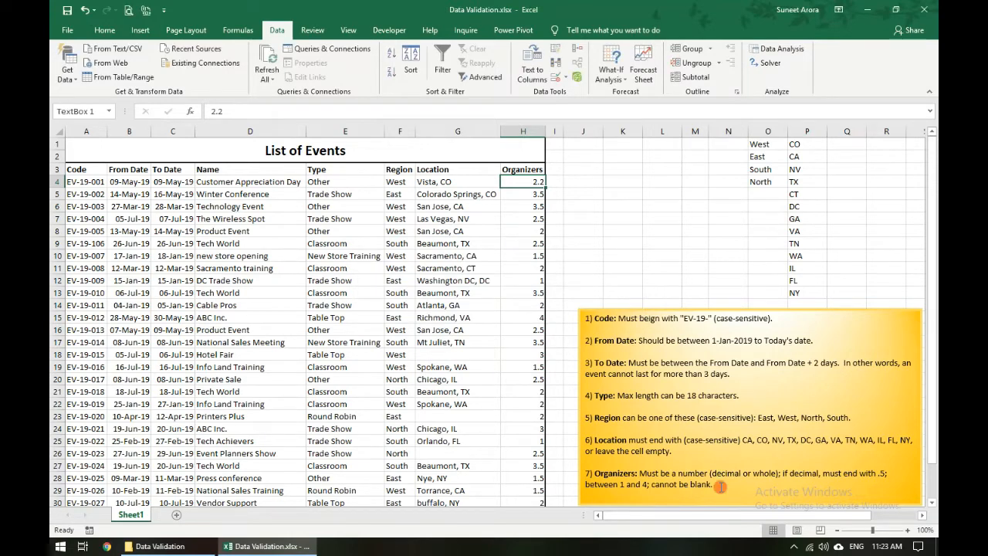
# Step: Extract the last two characters of the first Organizers value with =RIGHT(H4,2) in J4, and copy the formula down to J8
pyautogui.moveTo(778, 474); pyautogui.dragTo(884, 473)
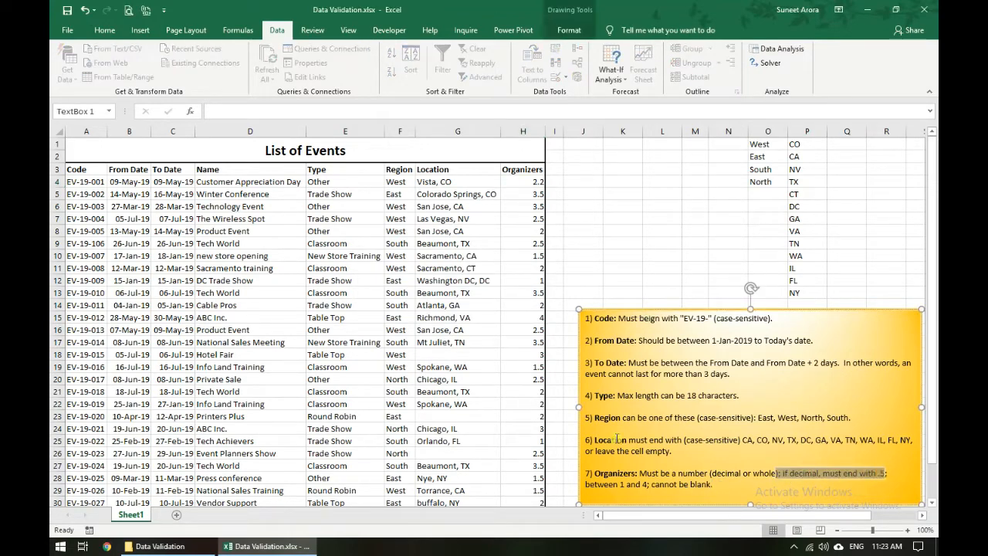
pyautogui.click(572, 172)
pyautogui.click(570, 182)
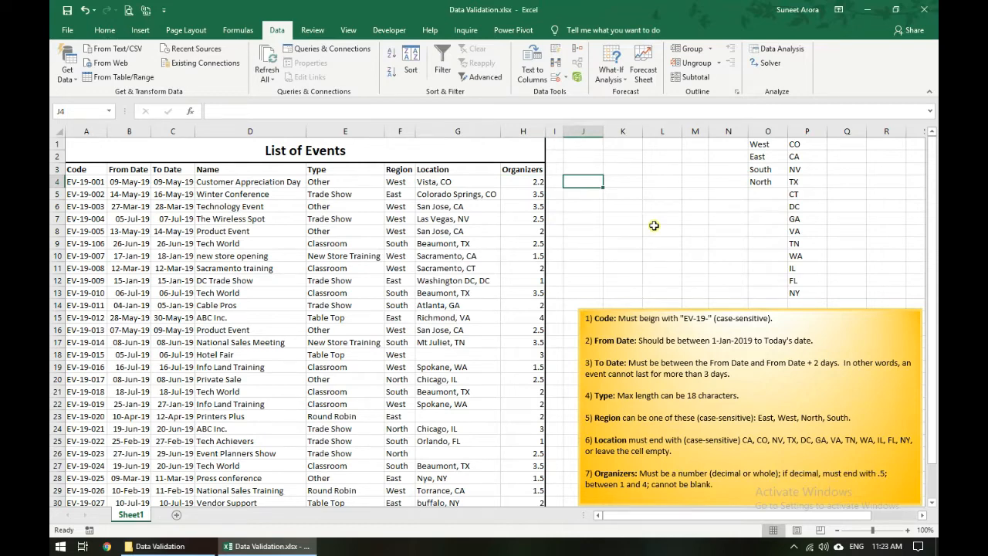
pyautogui.write('=')
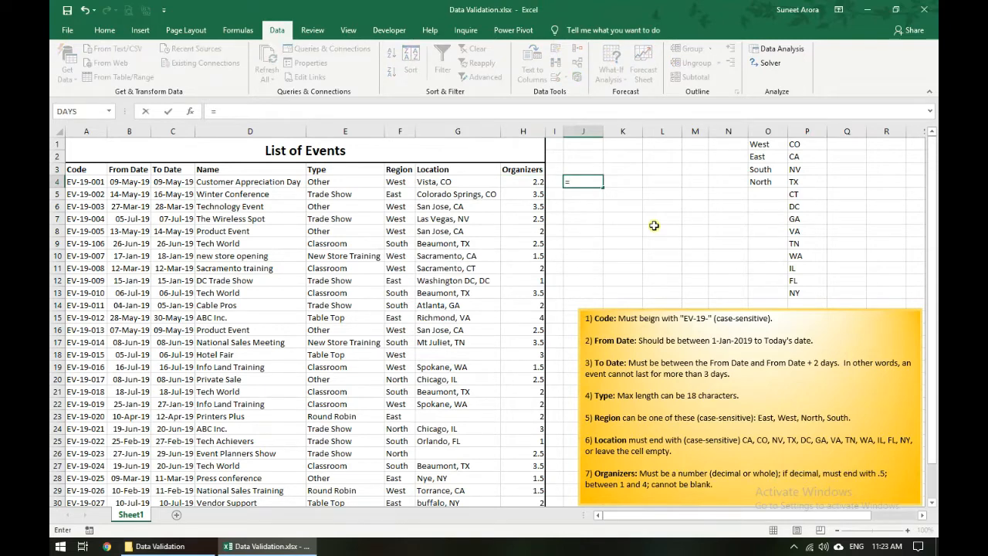
pyautogui.write('RIGHT(')
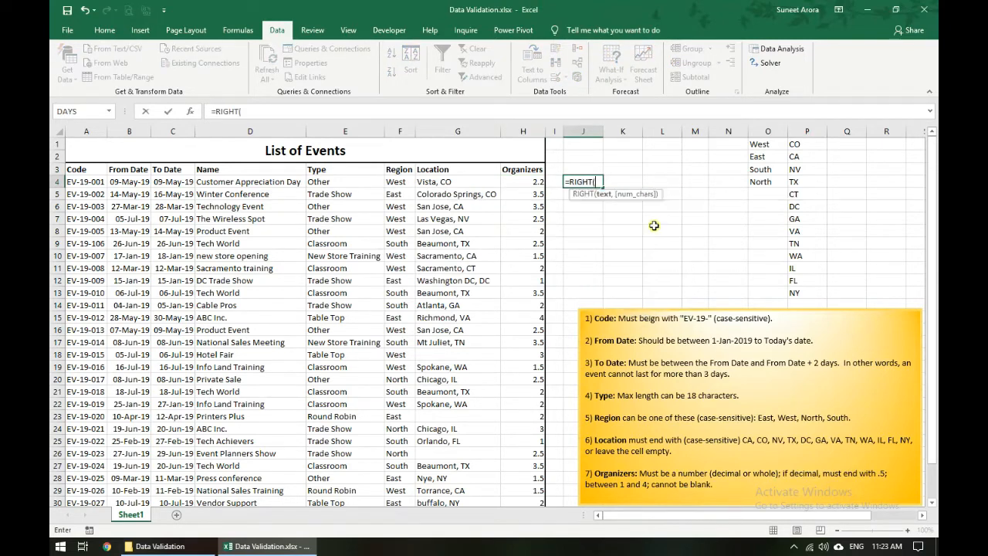
pyautogui.write('H4,2')
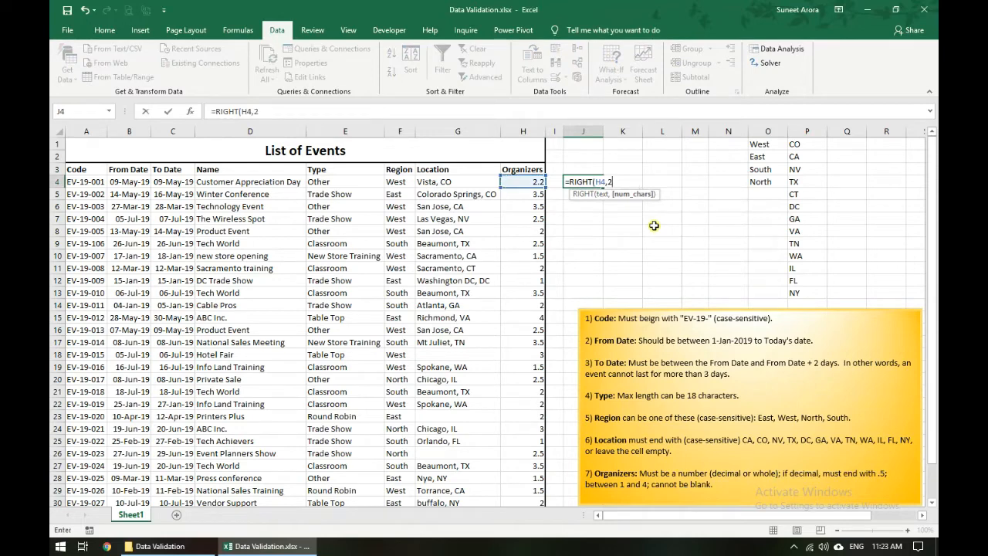
pyautogui.press('Return')
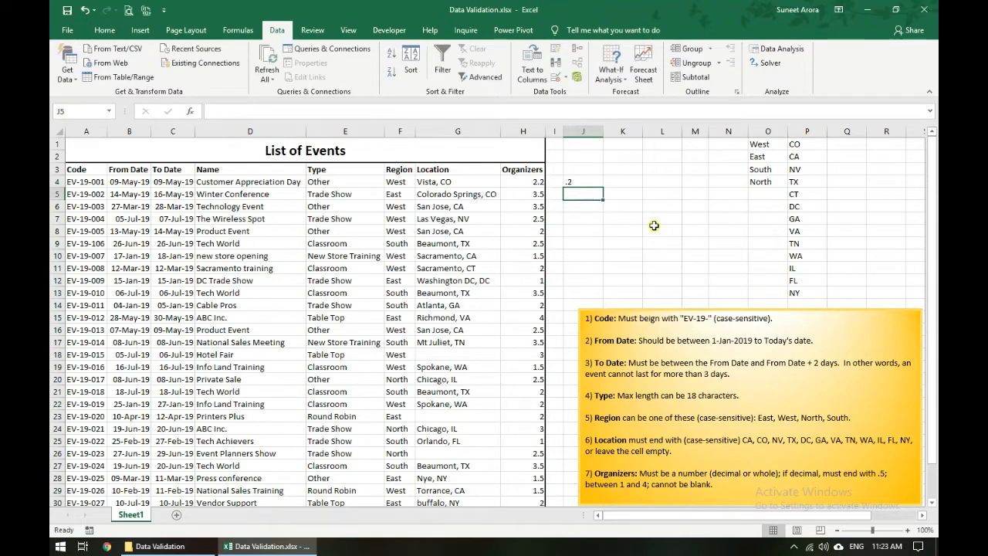
pyautogui.click(590, 185)
pyautogui.moveTo(602, 187); pyautogui.dragTo(580, 239)
pyautogui.click(580, 233)
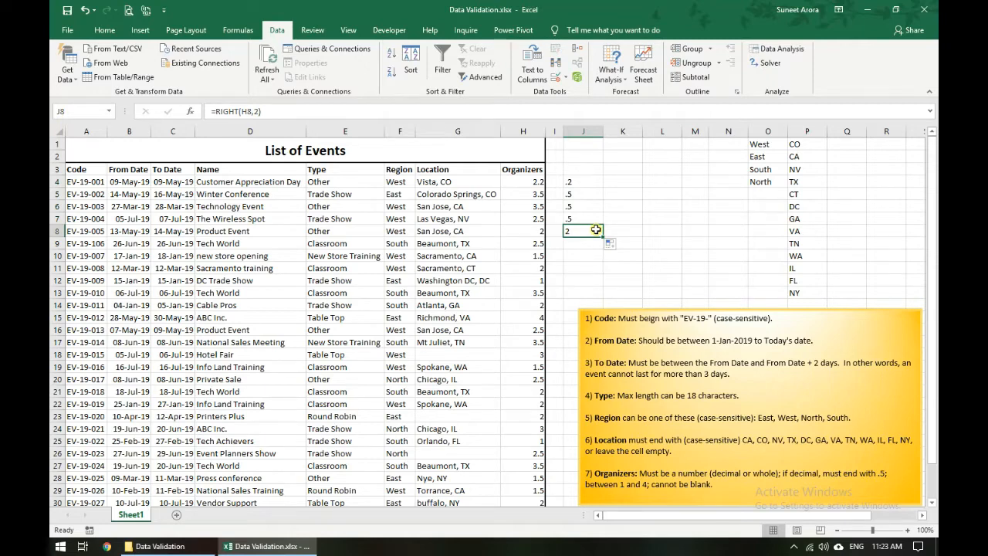
# Step: Enter =MID(H4,FIND(".",H4)+1,1) in K4 to extract the digit after the decimal point
pyautogui.click(614, 185)
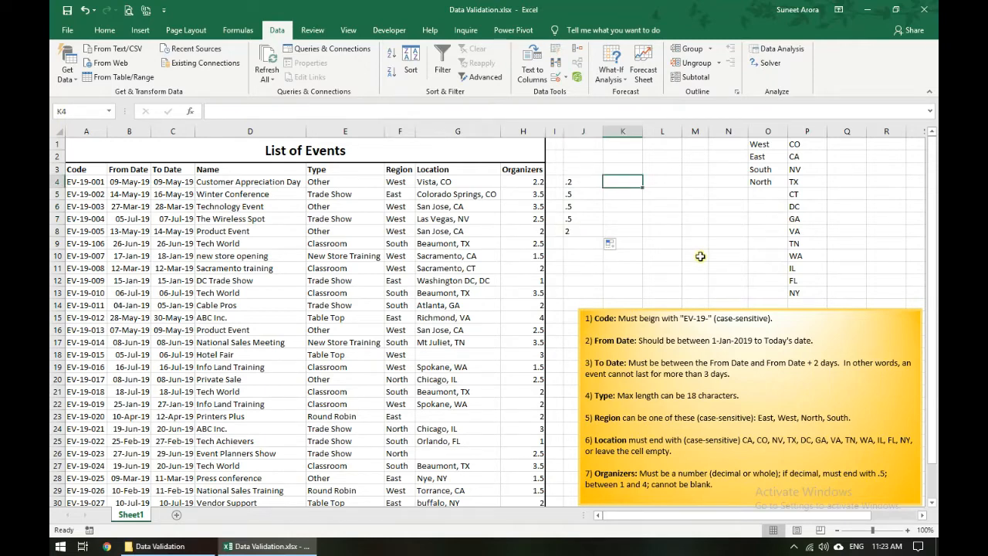
pyautogui.write('=MID(')
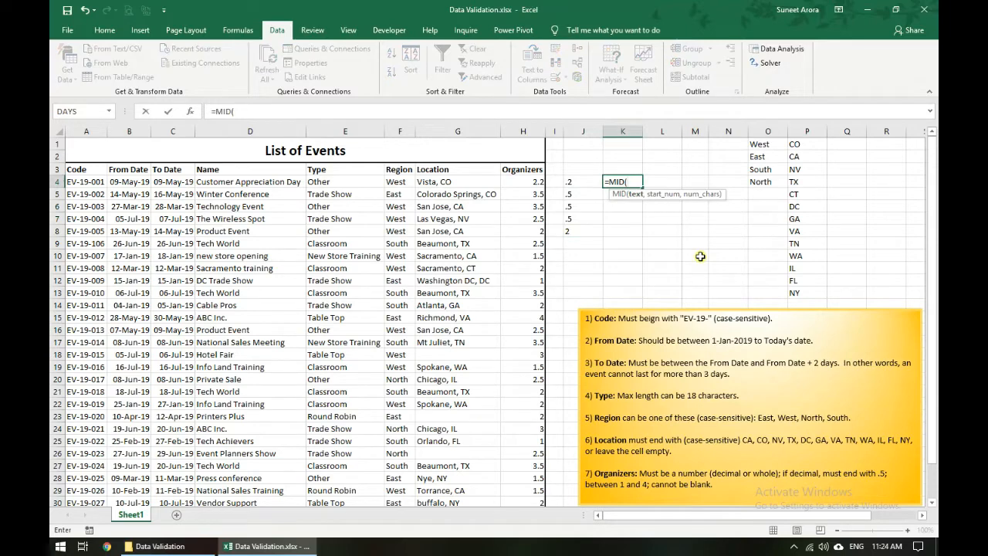
pyautogui.press('Left')
pyautogui.press('Left')
pyautogui.press('Left')
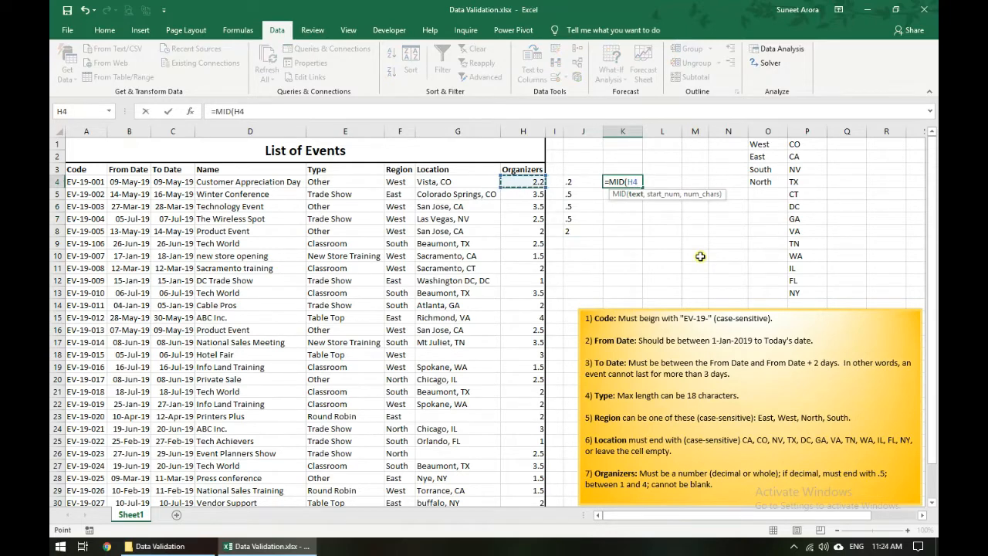
pyautogui.write(',')
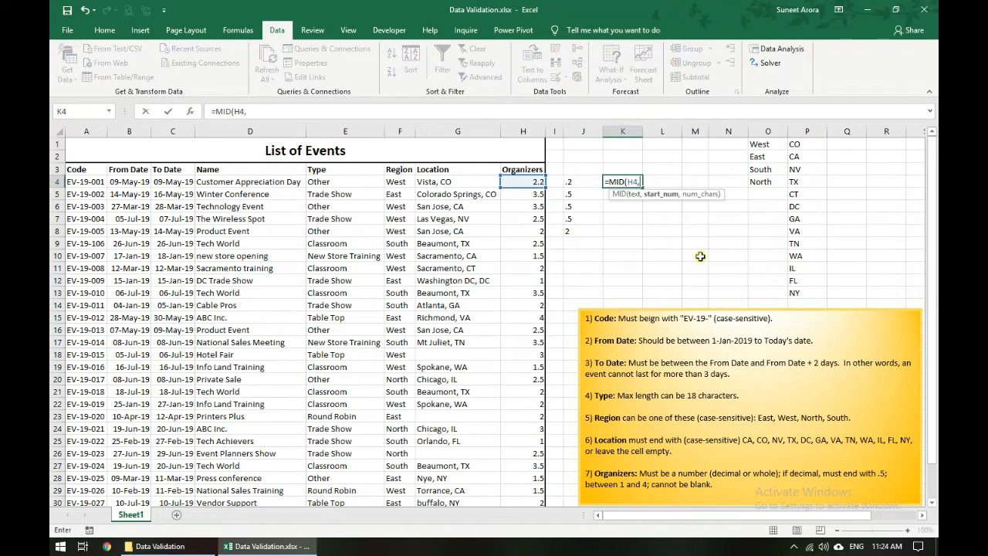
pyautogui.write('FIND')
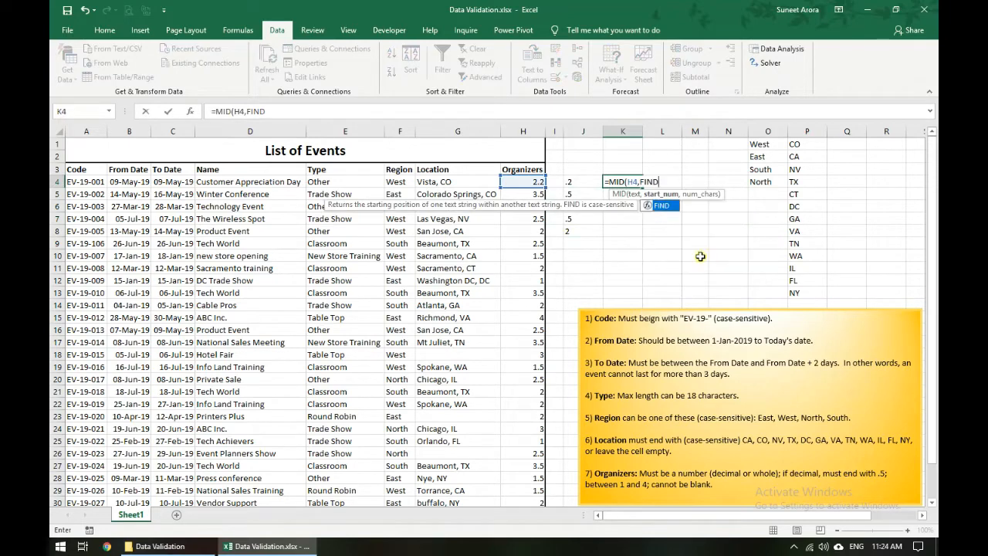
pyautogui.write('("."')
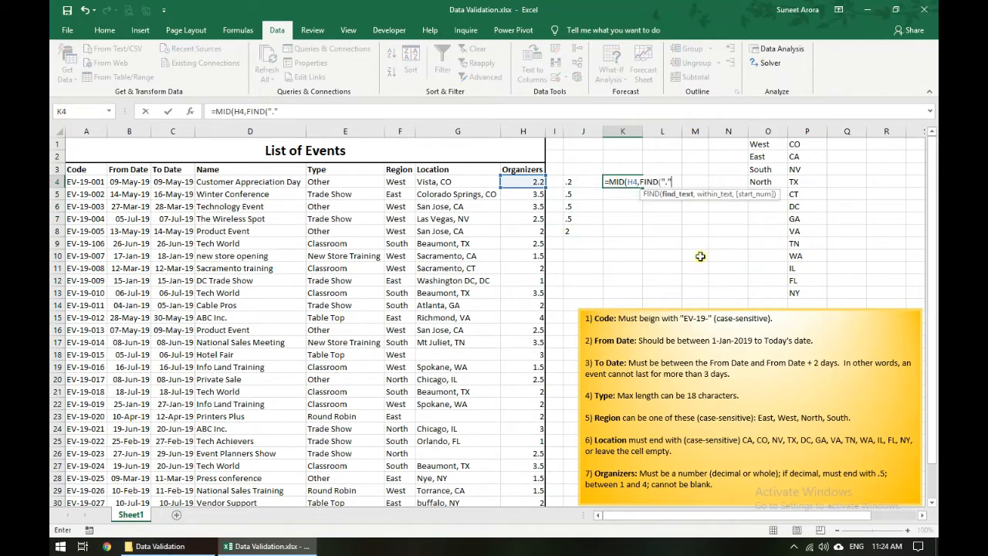
pyautogui.write(',H4,')
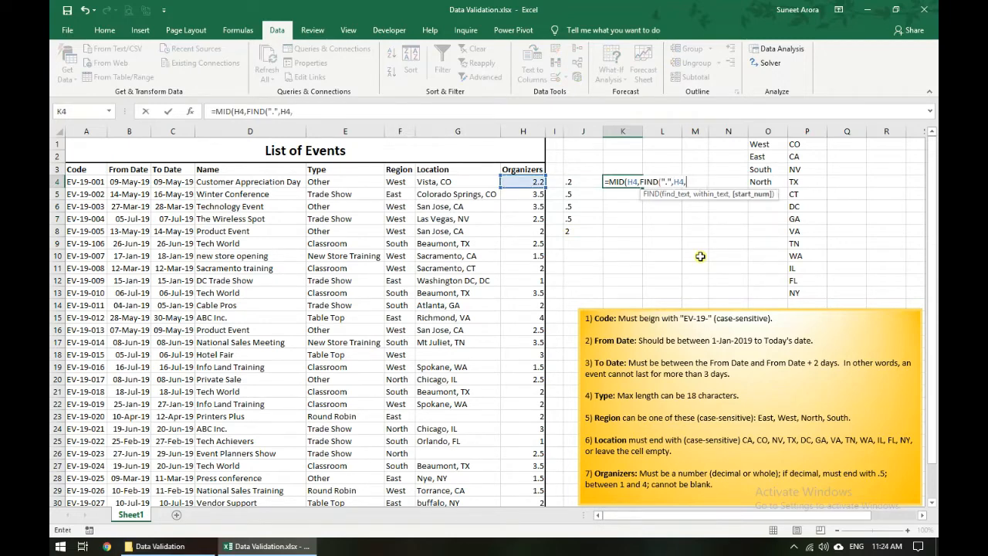
pyautogui.press('BackSpace')
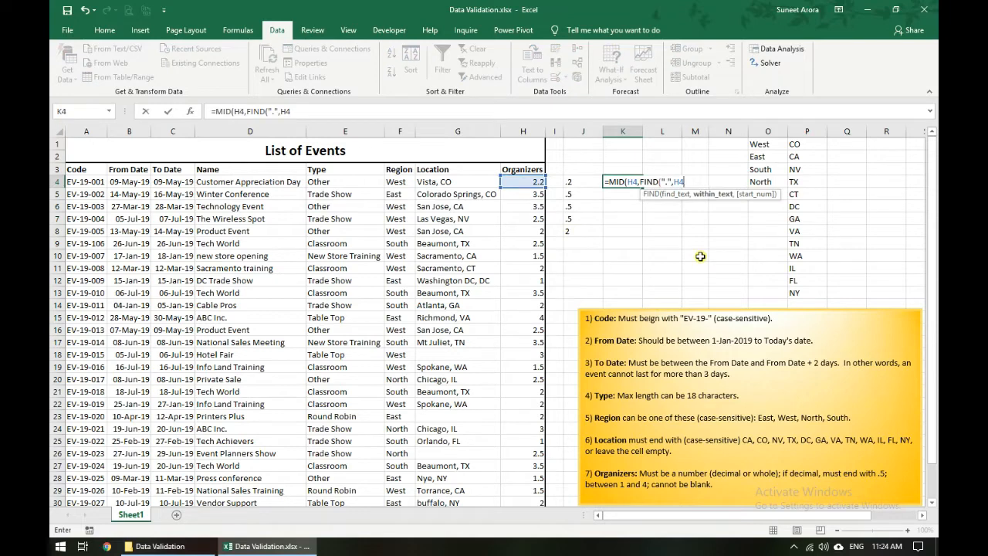
pyautogui.write(')')
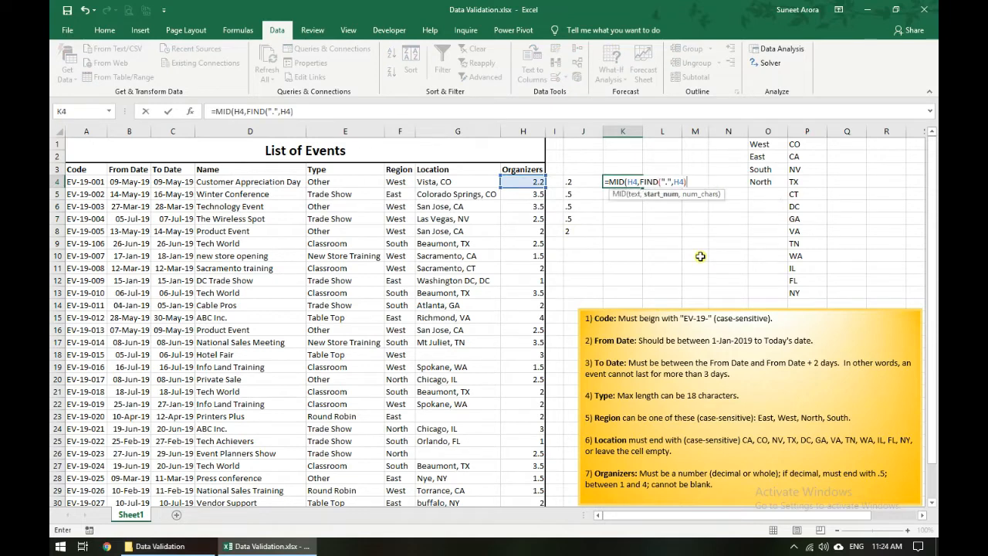
pyautogui.write('+1')
pyautogui.write(',1)')
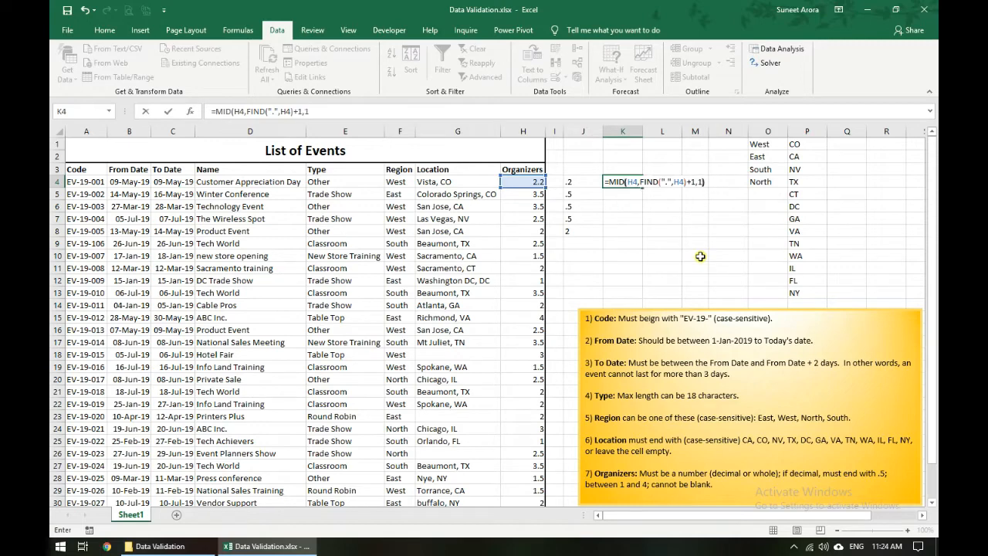
pyautogui.hotkey('ctrl', 'Return')
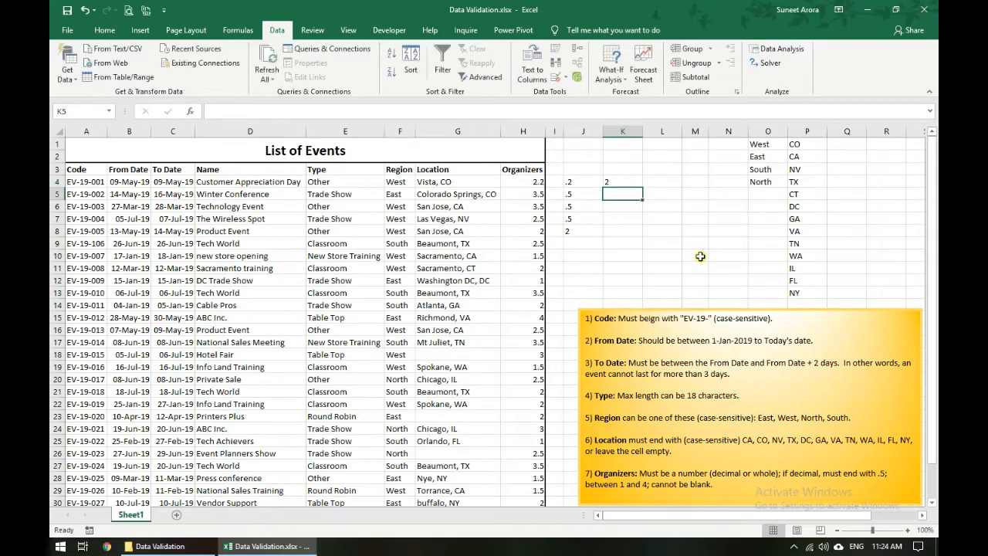
# Step: Copy the K4 formula down to K8, and clear the RIGHT formulas from J4:J8
pyautogui.moveTo(642, 188); pyautogui.dragTo(639, 240)
pyautogui.click(623, 232)
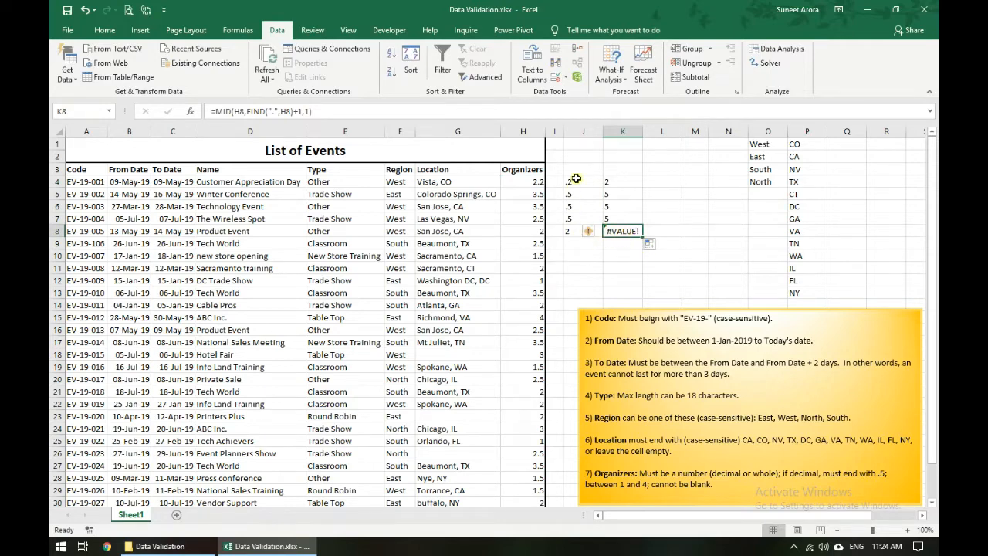
pyautogui.moveTo(575, 181); pyautogui.dragTo(575, 233)
pyautogui.press('Delete')
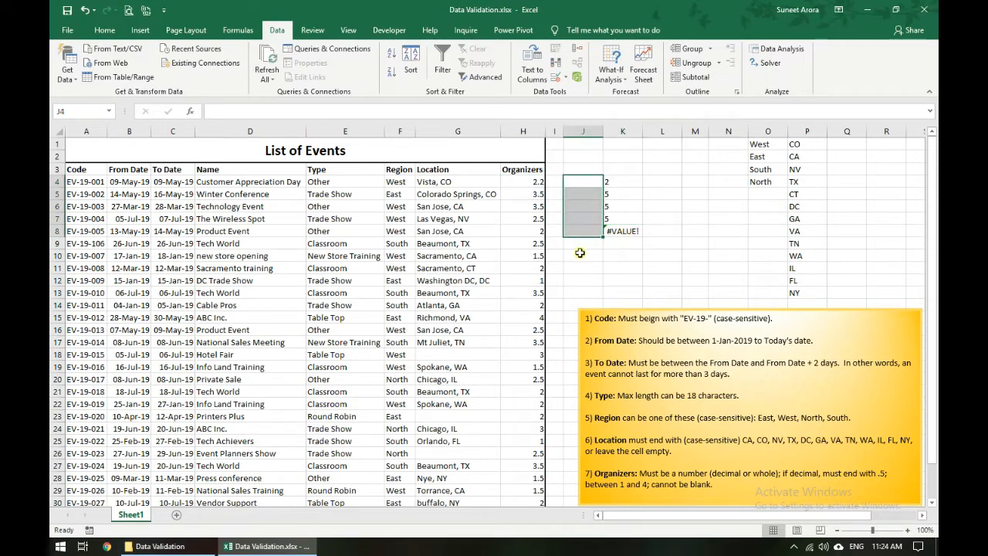
# Step: Extend the K4 formula with ="5" to test the extracted digit, and copy it down to K8
pyautogui.click(658, 228)
pyautogui.click(657, 185)
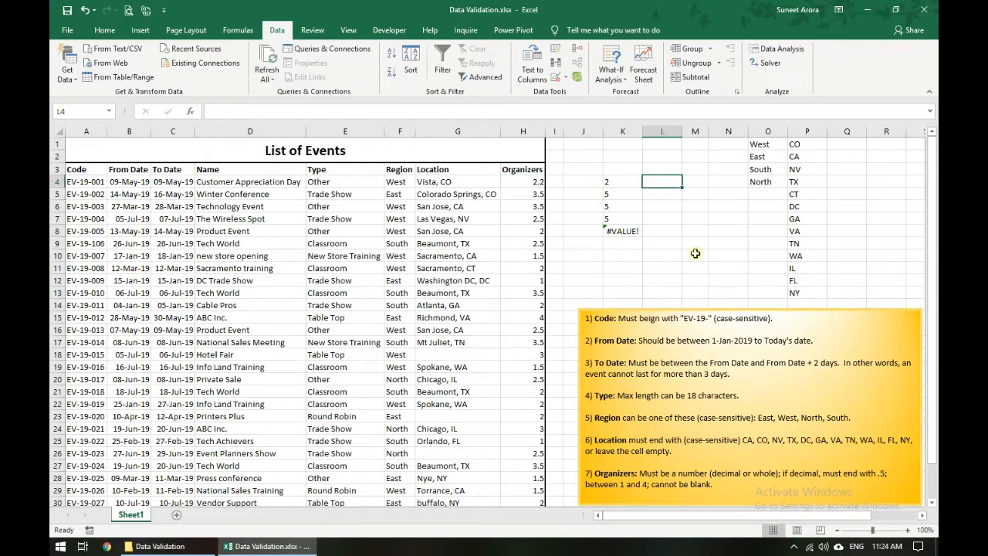
pyautogui.press('Down')
pyautogui.press('Down')
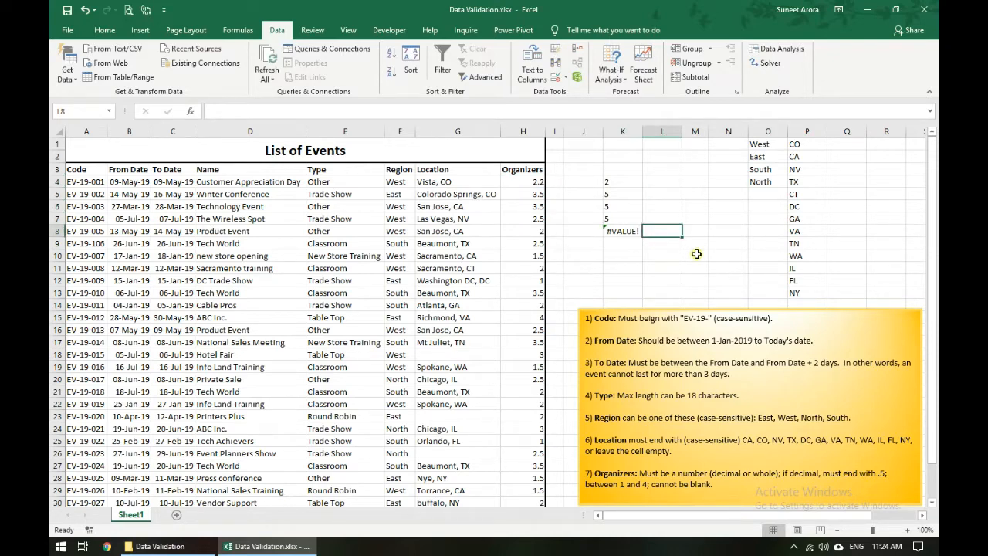
pyautogui.press('Up')
pyautogui.press('Up')
pyautogui.press('Up')
pyautogui.press('Up')
pyautogui.press('Left')
pyautogui.press('F2')
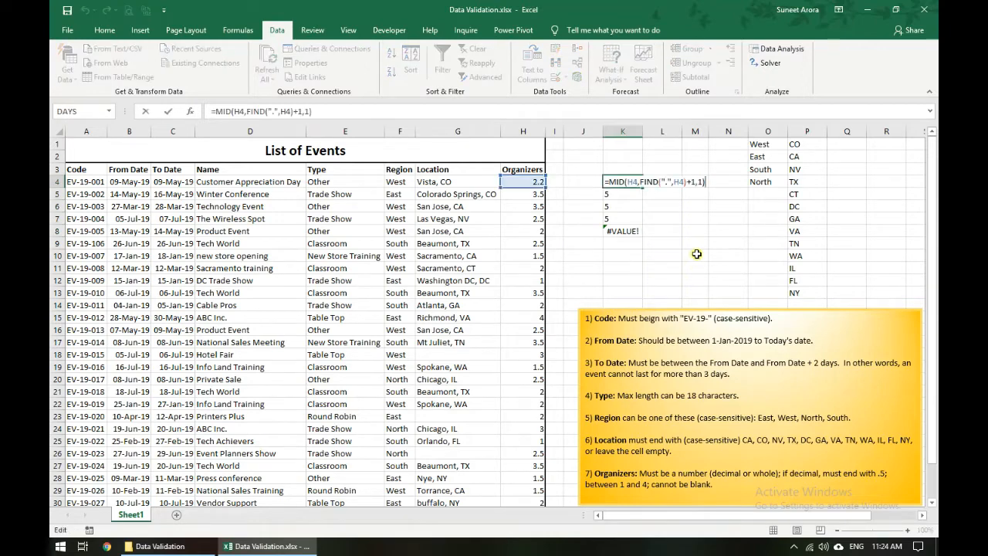
pyautogui.write('="5"')
pyautogui.hotkey('ctrl', 'Return')
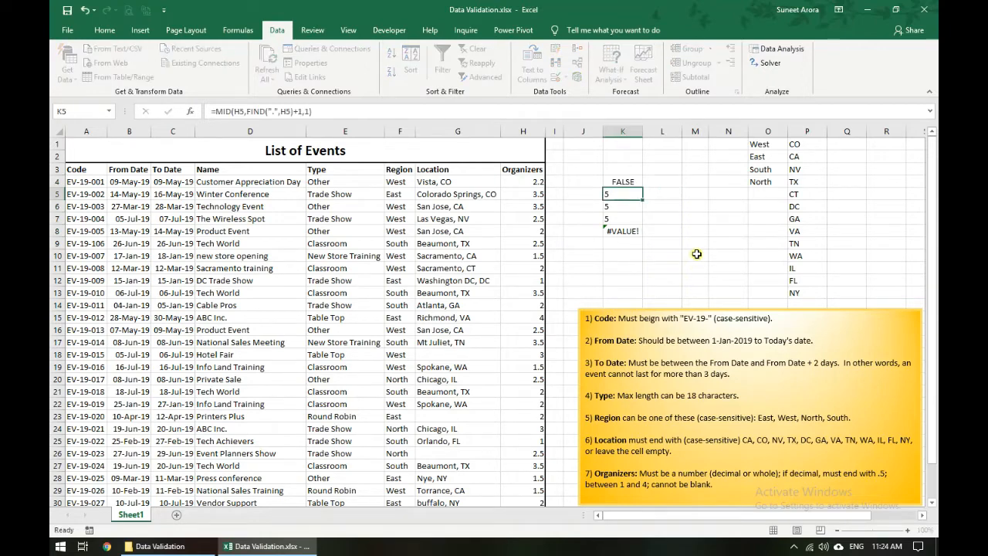
pyautogui.doubleClick(642, 187)
# Step: Compare the test results in K4:K8 with the Organizers values in the same rows
pyautogui.click(625, 207)
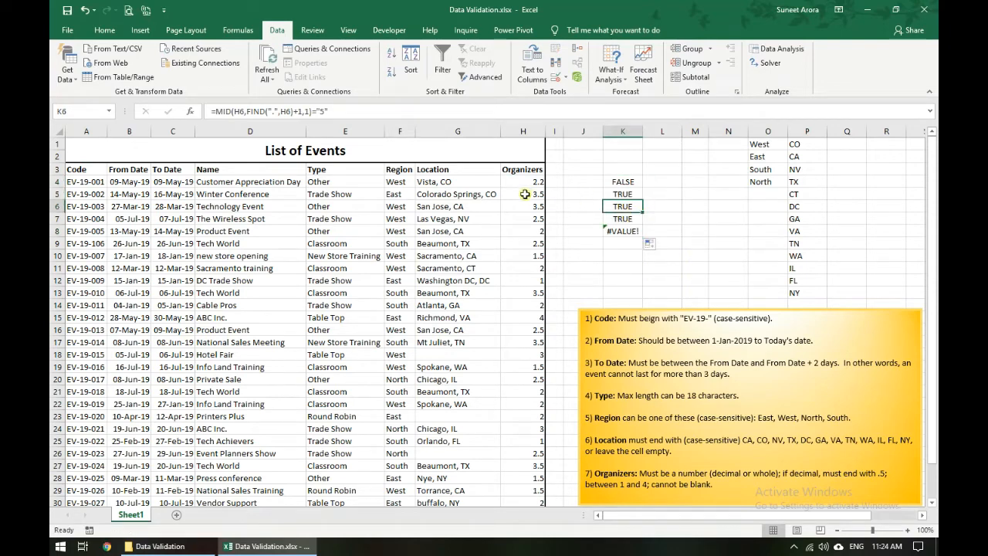
pyautogui.moveTo(525, 194); pyautogui.dragTo(525, 219)
pyautogui.moveTo(623, 194); pyautogui.dragTo(624, 219)
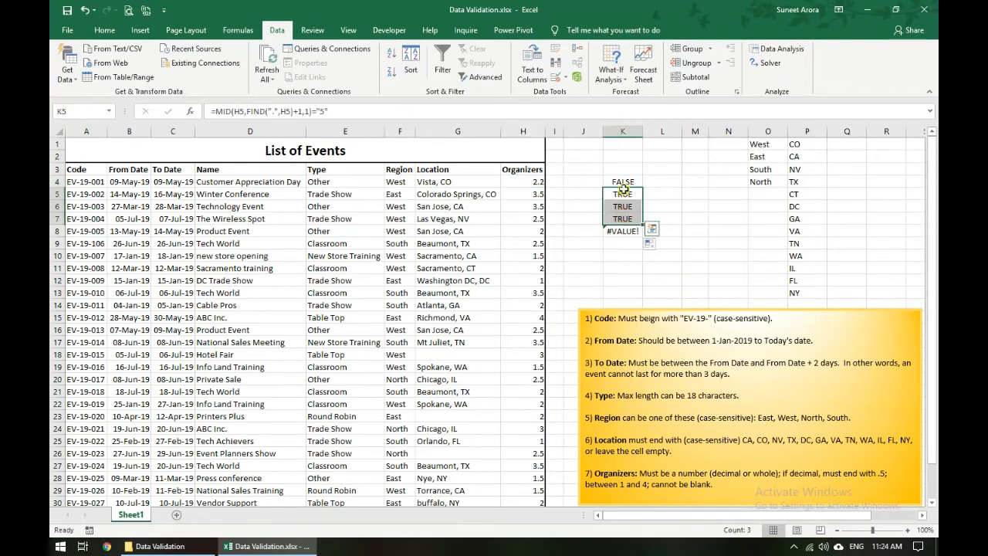
pyautogui.click(624, 183)
pyautogui.click(537, 180)
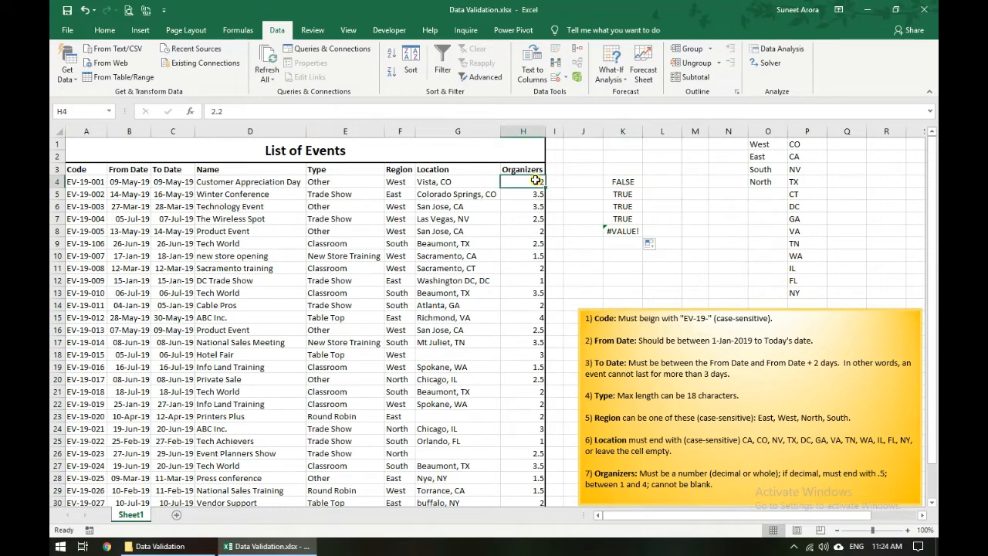
pyautogui.click(614, 230)
pyautogui.click(662, 234)
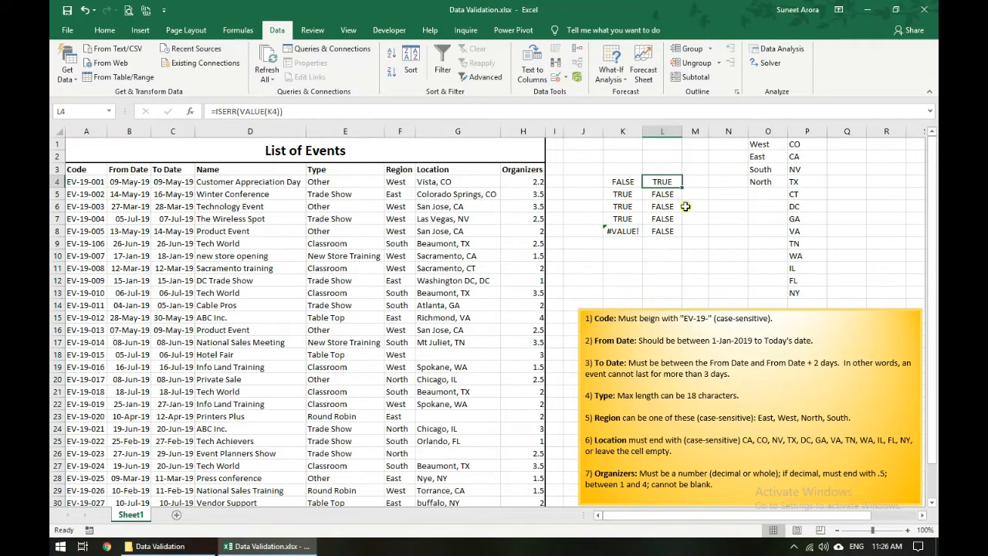
# Step: Enter =IFERROR(K4,TRUE) in L4 so that errors count as valid, and copy it down to L8
pyautogui.write('=IFERROR(')
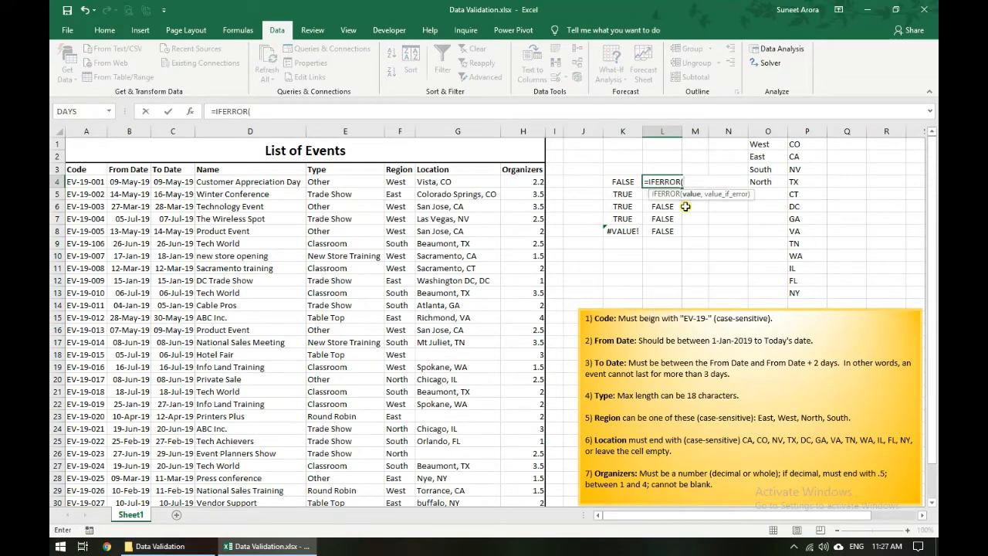
pyautogui.write('K4,')
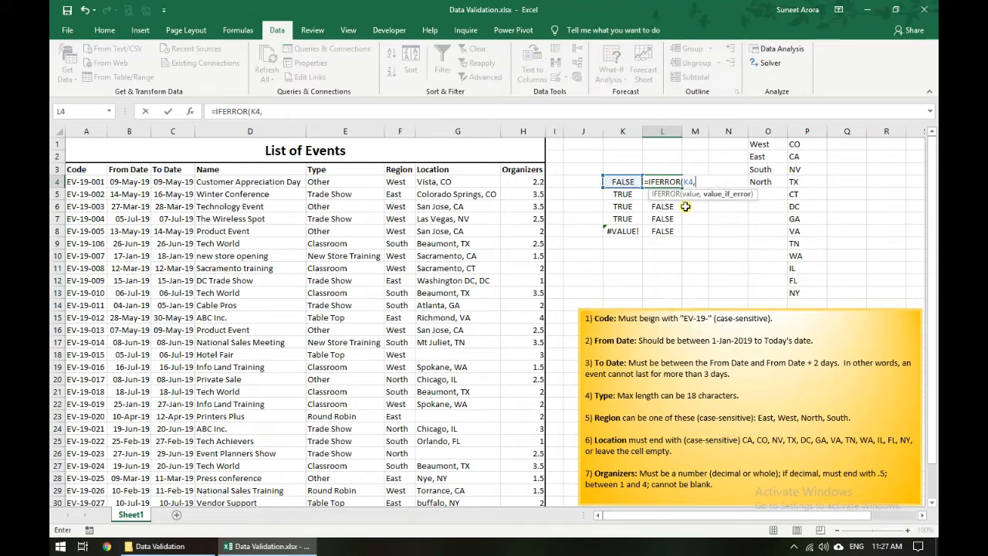
pyautogui.write('TRANSPOS')
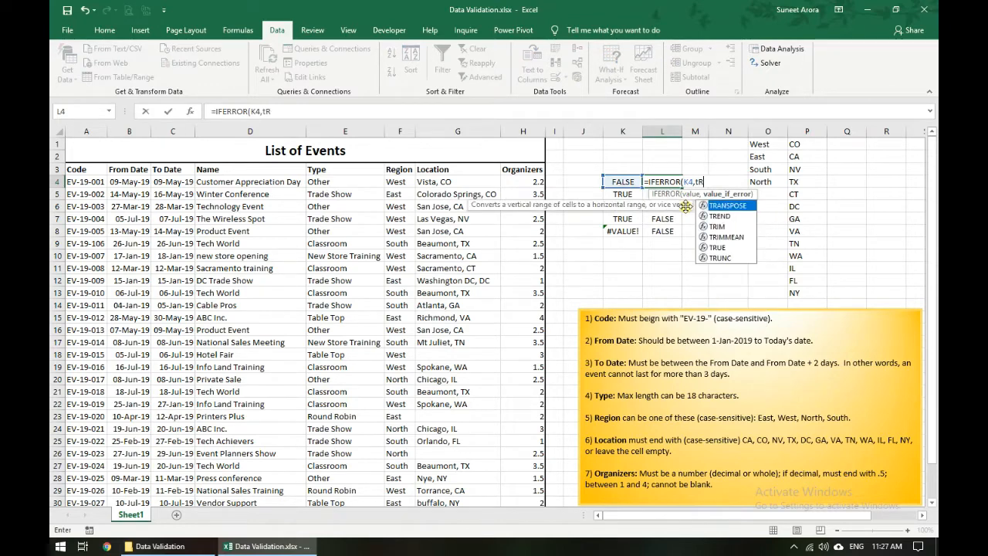
pyautogui.press('BackSpace')
pyautogui.press('BackSpace')
pyautogui.press('BackSpace')
pyautogui.press('BackSpace')
pyautogui.press('BackSpace')
pyautogui.press('BackSpace')
pyautogui.press('BackSpace')
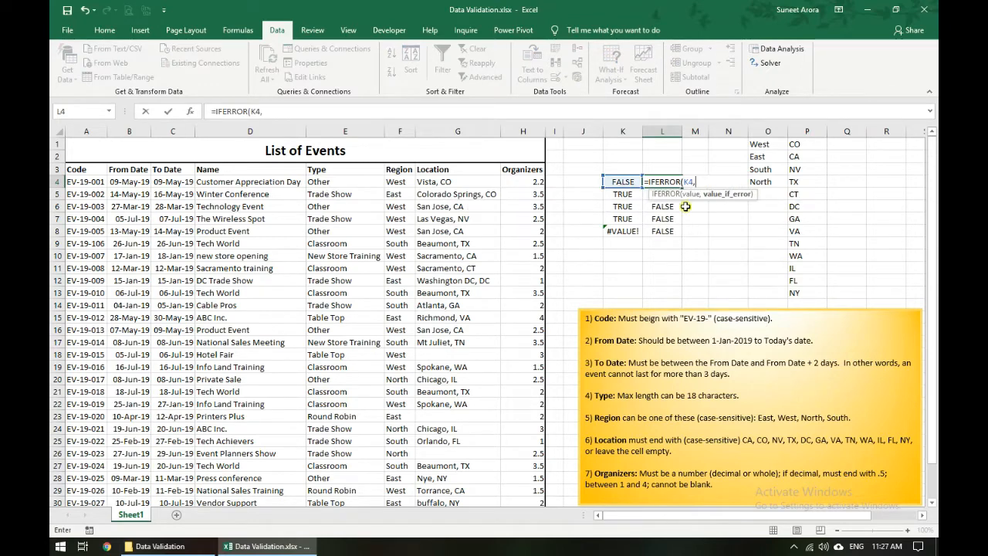
pyautogui.write('TRU')
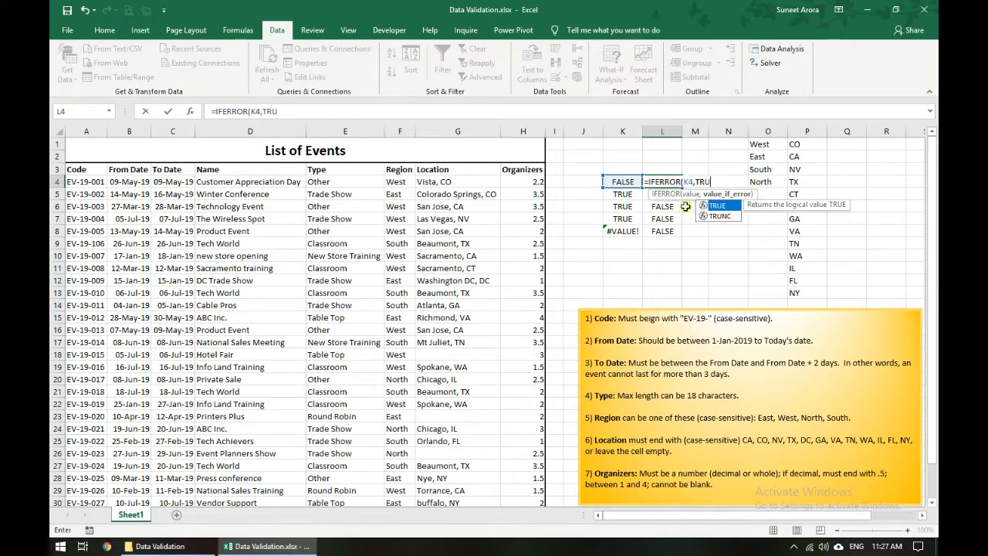
pyautogui.write('E)')
pyautogui.hotkey('ctrl', 'Return')
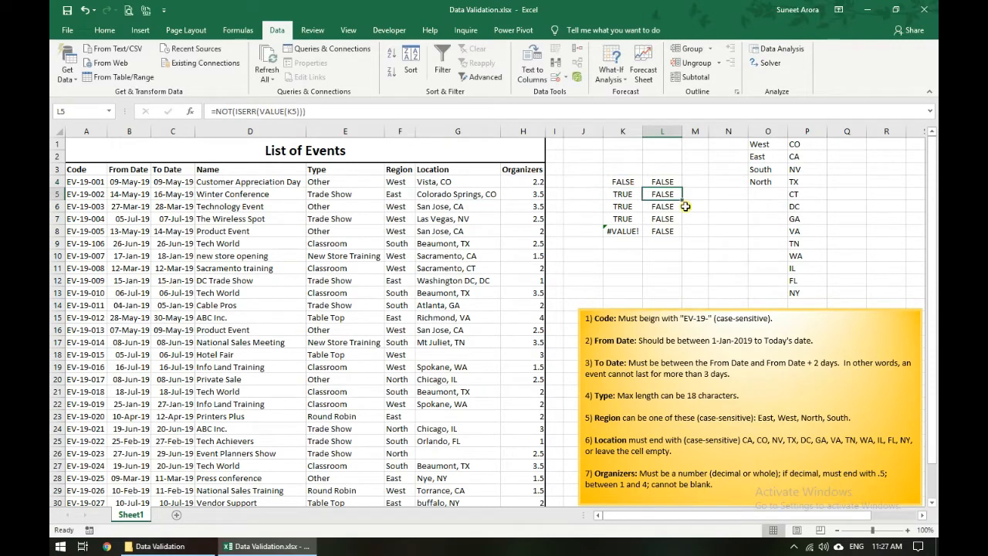
pyautogui.doubleClick(679, 189)
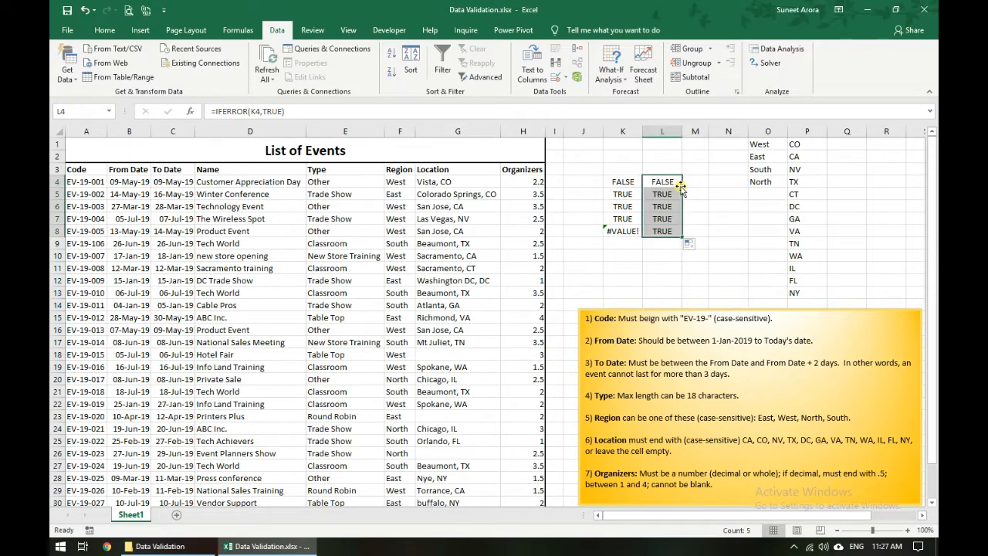
# Step: Compare the IFERROR results in L4:L8 with the digit tests in K4:K8 and the Organizers values
pyautogui.click(661, 232)
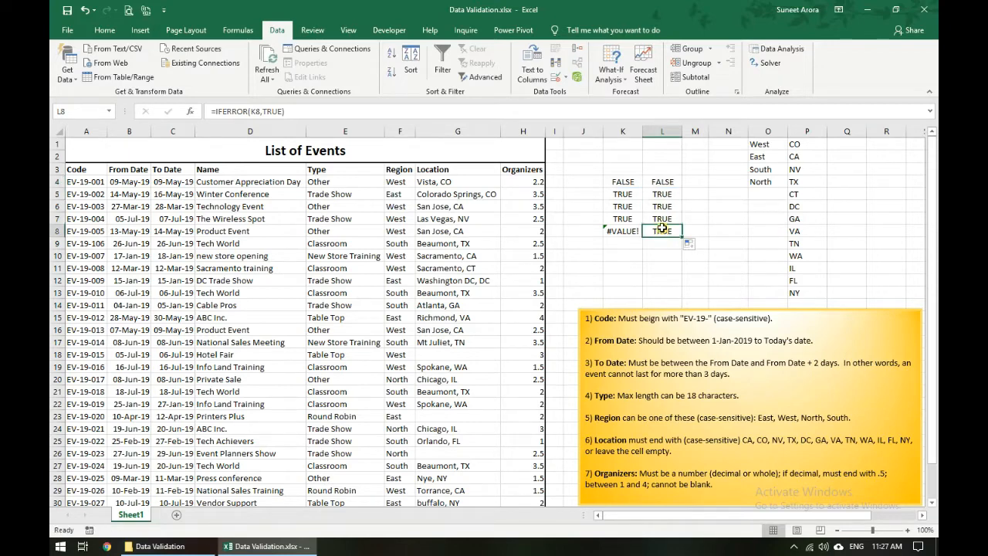
pyautogui.click(662, 195)
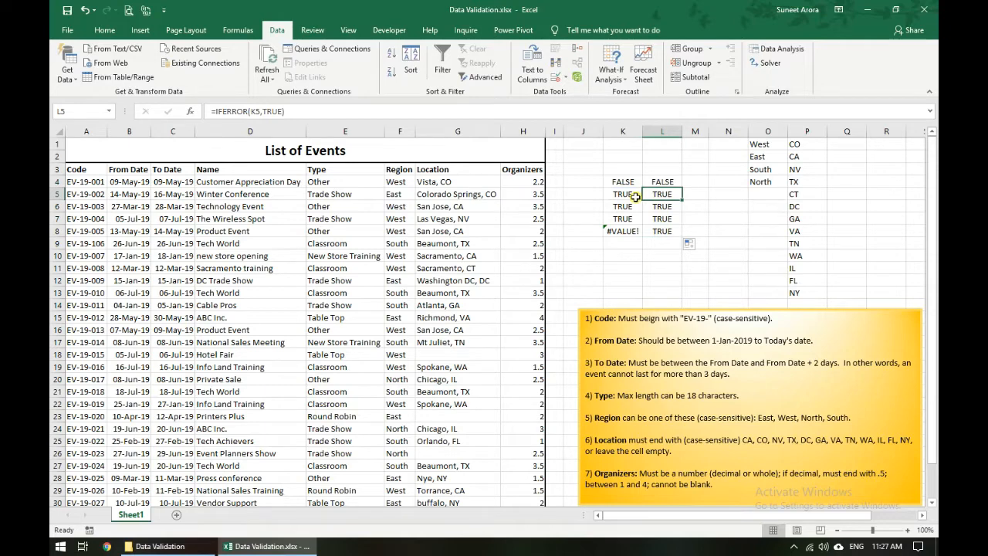
pyautogui.click(635, 197)
pyautogui.click(629, 231)
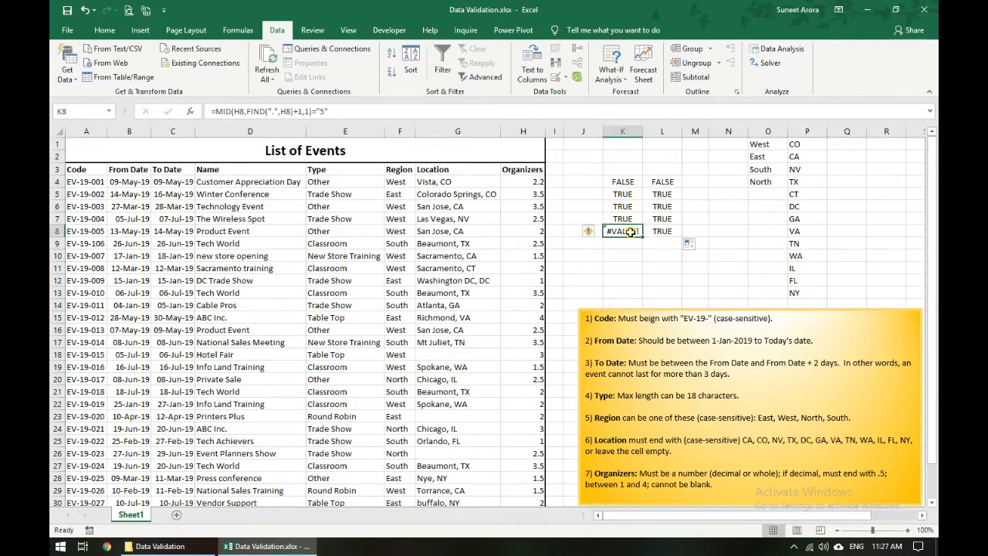
pyautogui.click(660, 197)
pyautogui.doubleClick(660, 196)
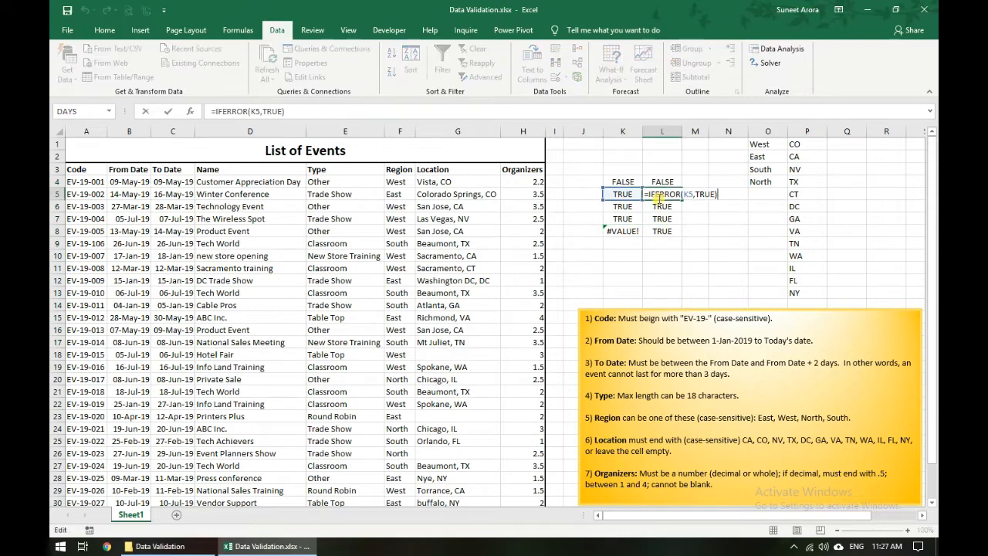
pyautogui.press('Escape')
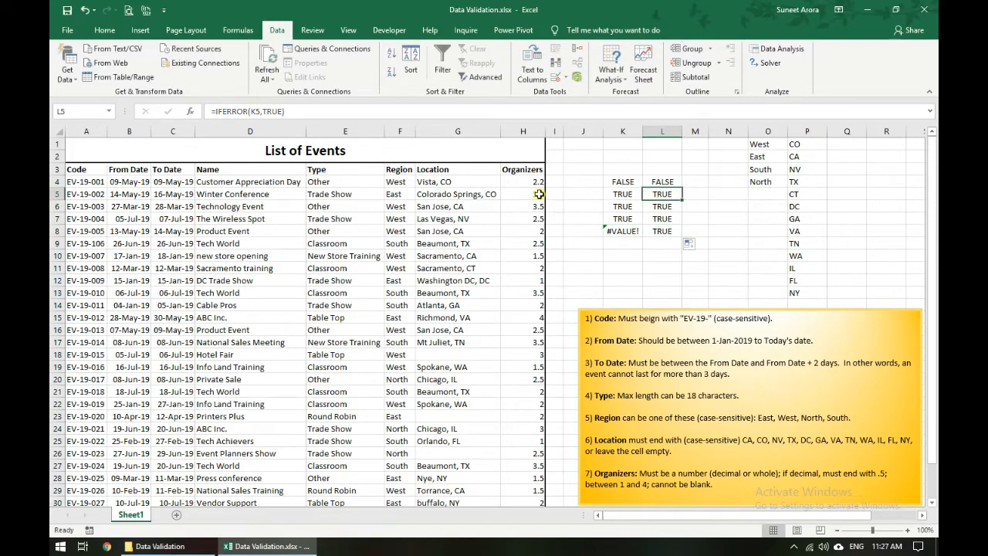
pyautogui.click(653, 178)
pyautogui.click(653, 203)
pyautogui.click(654, 186)
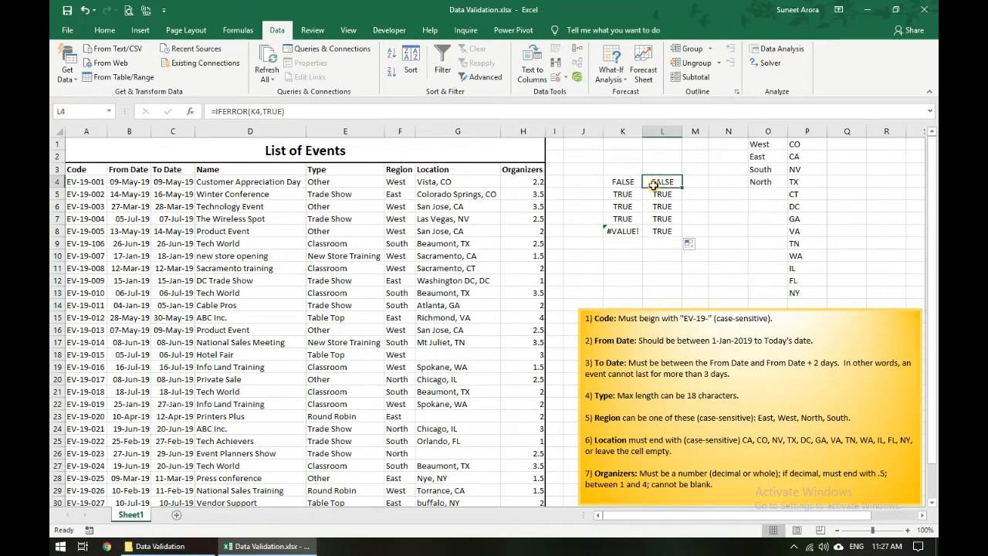
# Step: Replace the K4 reference in L4 with the test itself, giving =IFERROR(MID(H4,FIND(".",H4)+1,1)="5",TRUE)
pyautogui.doubleClick(629, 183)
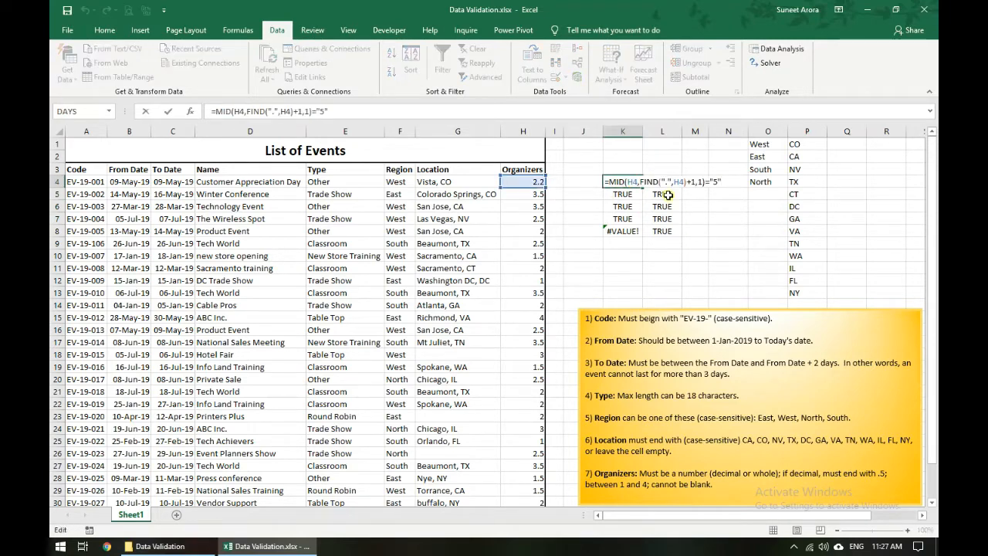
pyautogui.press('Return')
pyautogui.press('Up')
pyautogui.press('Right')
pyautogui.press('F2')
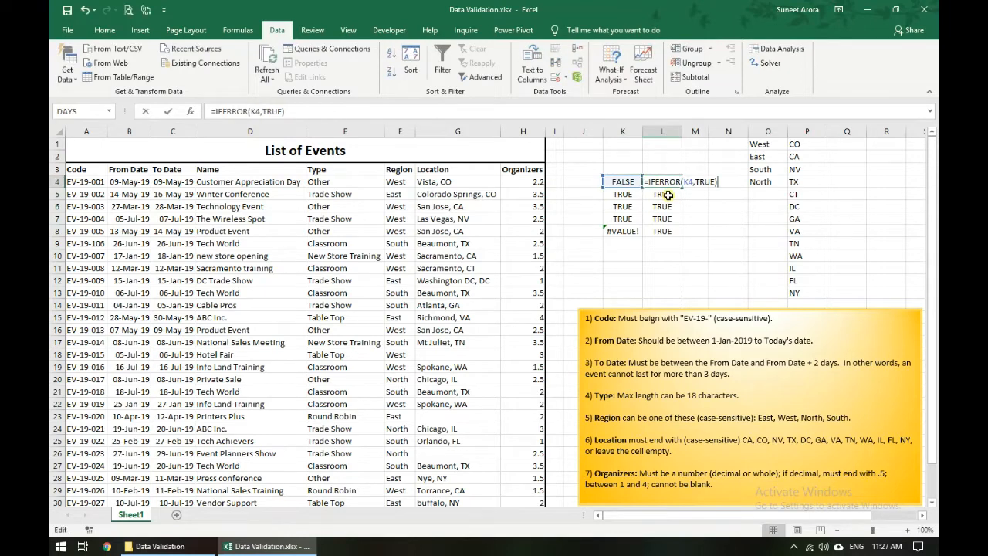
pyautogui.hotkey('ctrl', 'Left')
pyautogui.hotkey('shift', 'Left')
pyautogui.hotkey('shift', 'Left')
pyautogui.write('MID(H4,FIND(".",H4)+1,1)="5"')
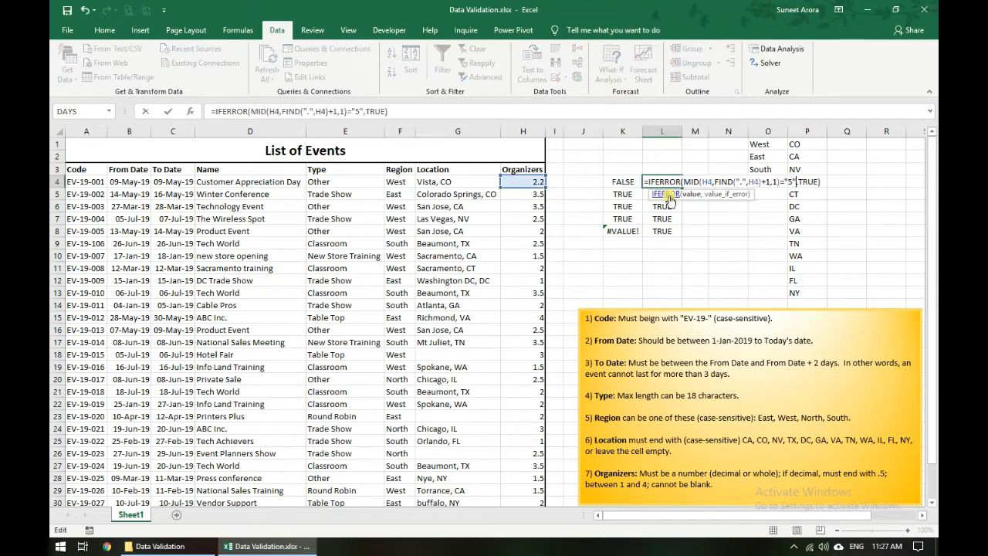
pyautogui.hotkey('ctrl', 'Return')
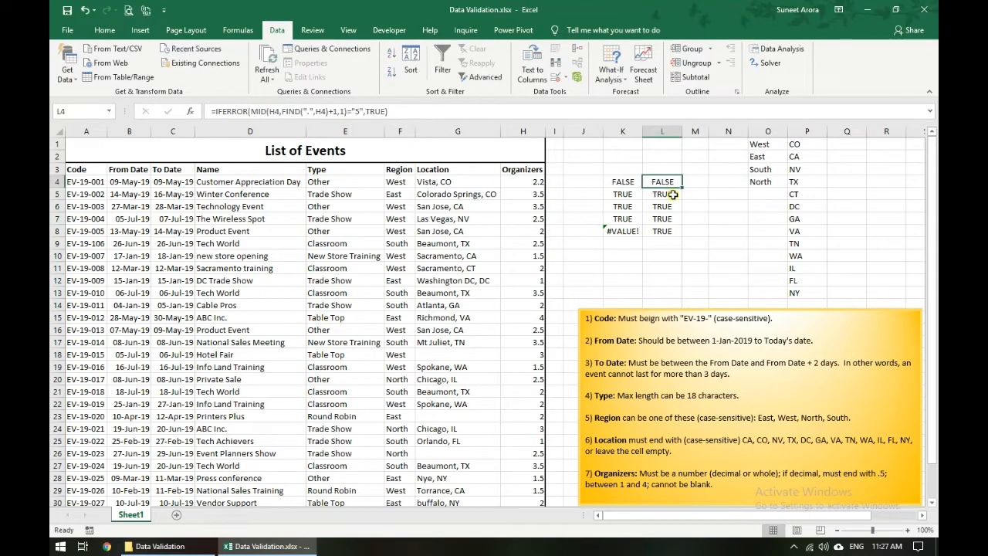
# Step: Copy the combined L4 formula down to L12, and clear the digit tests from column K
pyautogui.doubleClick(682, 189)
pyautogui.moveTo(682, 236); pyautogui.dragTo(682, 285)
pyautogui.click(669, 241)
pyautogui.moveTo(611, 182); pyautogui.dragTo(612, 240)
pyautogui.press('Delete')
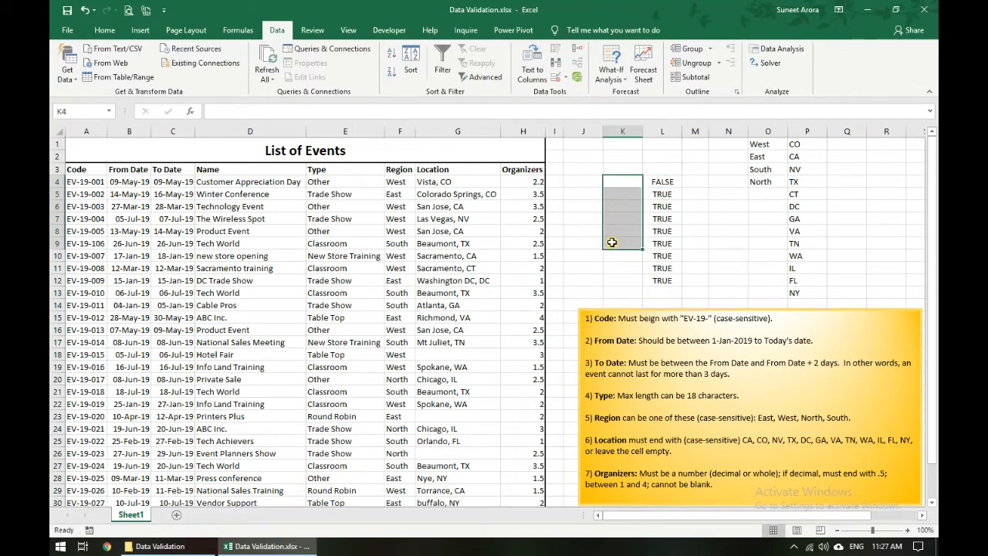
# Step: Test the helper formula by setting the Organizers values to 2.5 in H4 and 3.2 in H5
pyautogui.click(537, 187)
pyautogui.write('2.')
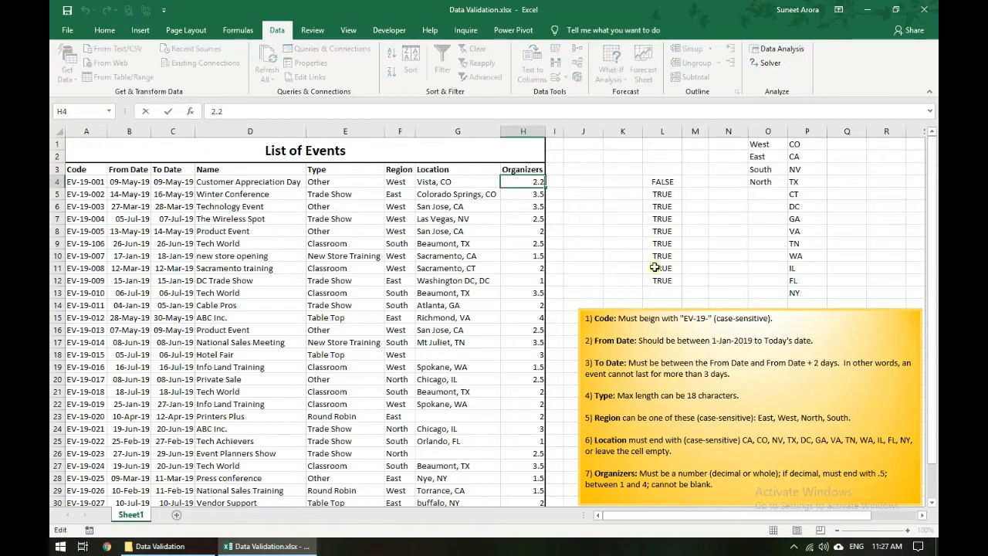
pyautogui.write('5')
pyautogui.press('Return')
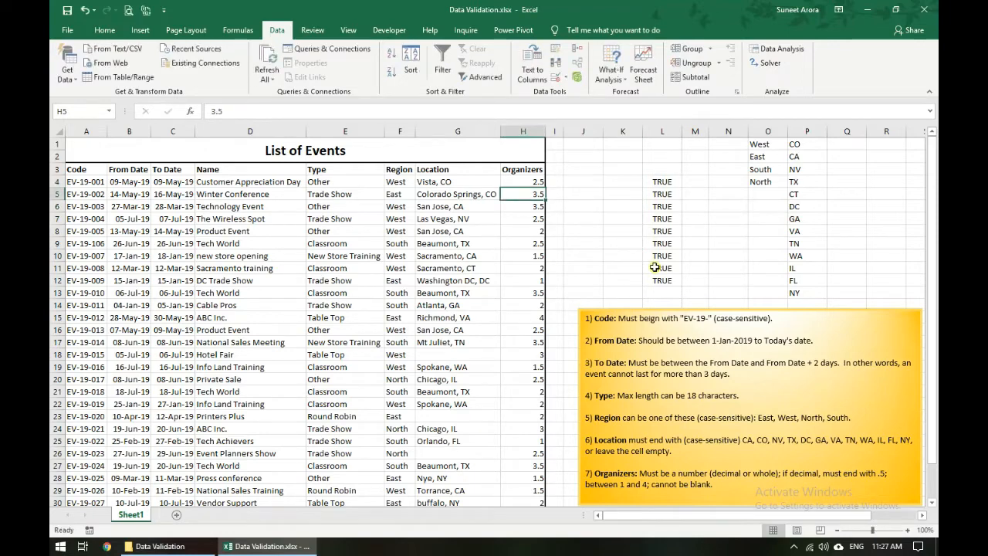
pyautogui.write('3.2')
pyautogui.press('Return')
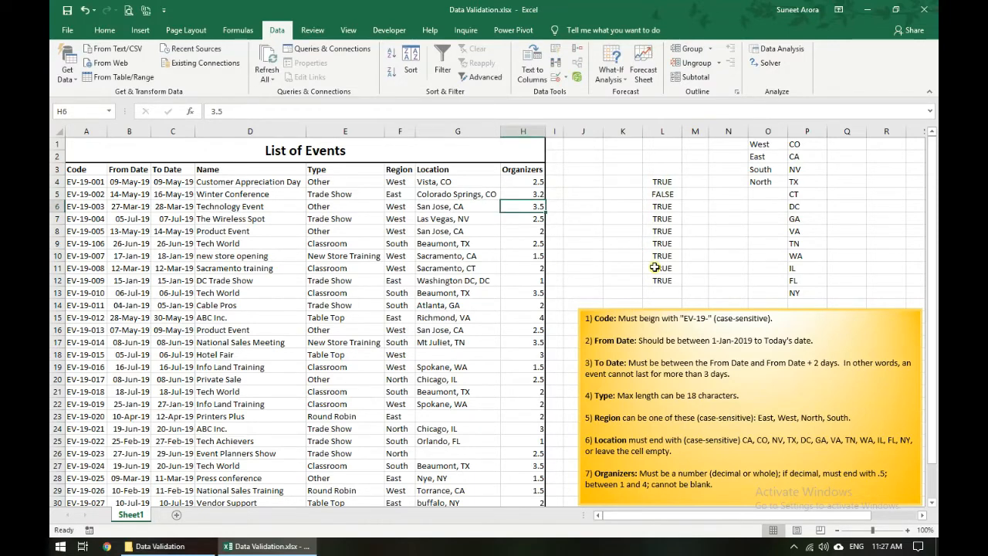
# Step: Try the whole number 1 in H5, and set the cell to 1.5
pyautogui.press('Up')
pyautogui.write('1')
pyautogui.press('Return')
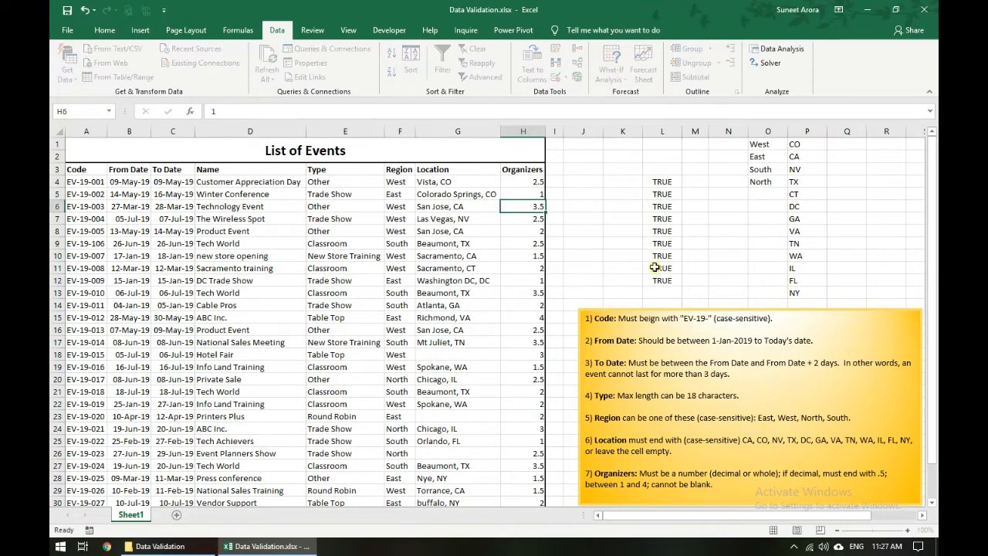
pyautogui.press('Up')
pyautogui.press('F2')
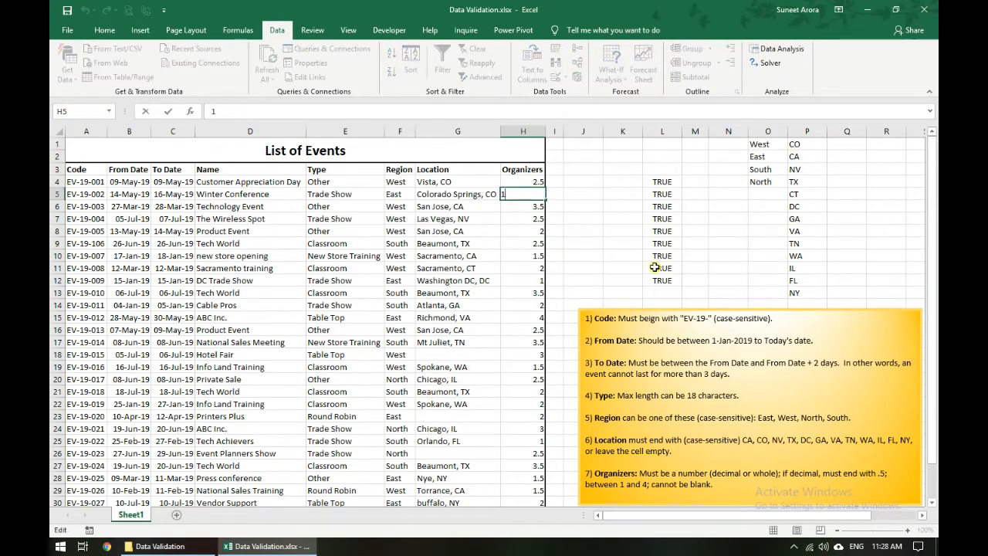
pyautogui.write('.5')
pyautogui.press('Return')
# Step: Copy the text of the IFERROR formula in L4 for reuse, leaving the cell's edit mode without changes
pyautogui.click(652, 182)
pyautogui.press('F2')
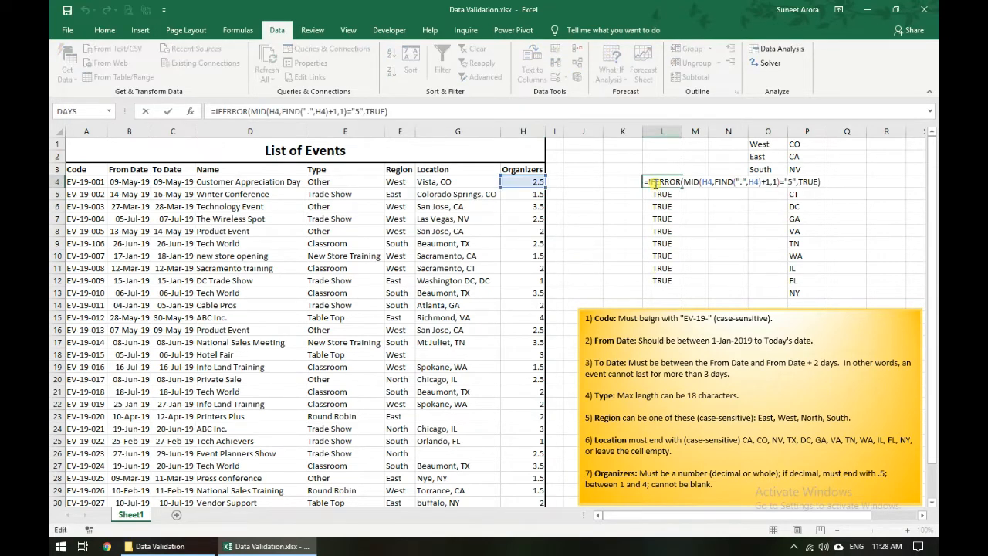
pyautogui.press('Escape')
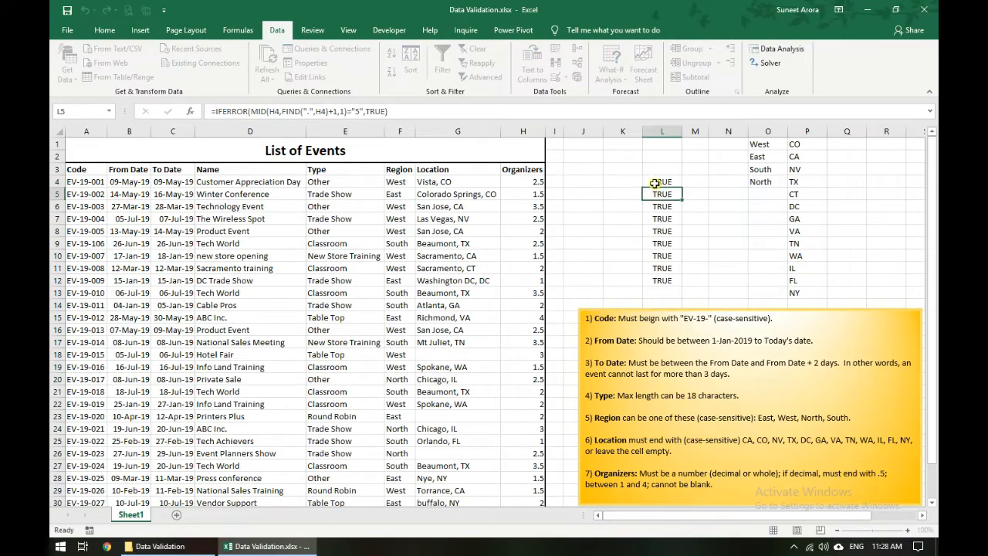
# Step: Append the copied IFERROR formula as a further AND condition in the custom data validation of Organizers cells H4:H31
pyautogui.click(524, 186)
pyautogui.scroll(-3, 525, 202)
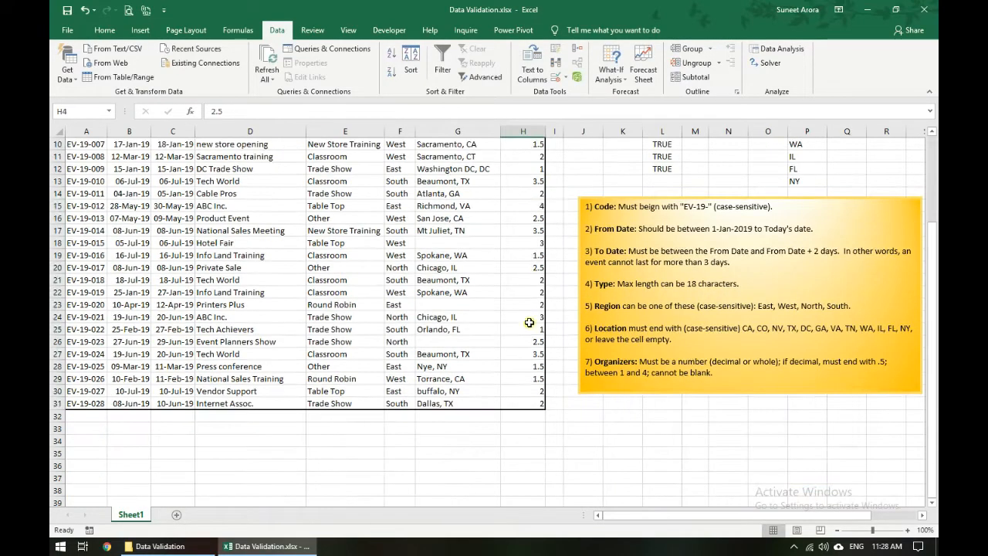
pyautogui.keyDown('shift'); pyautogui.click(519, 401); pyautogui.keyUp('shift')
pyautogui.scroll(3, 520, 387)
pyautogui.click(557, 82)
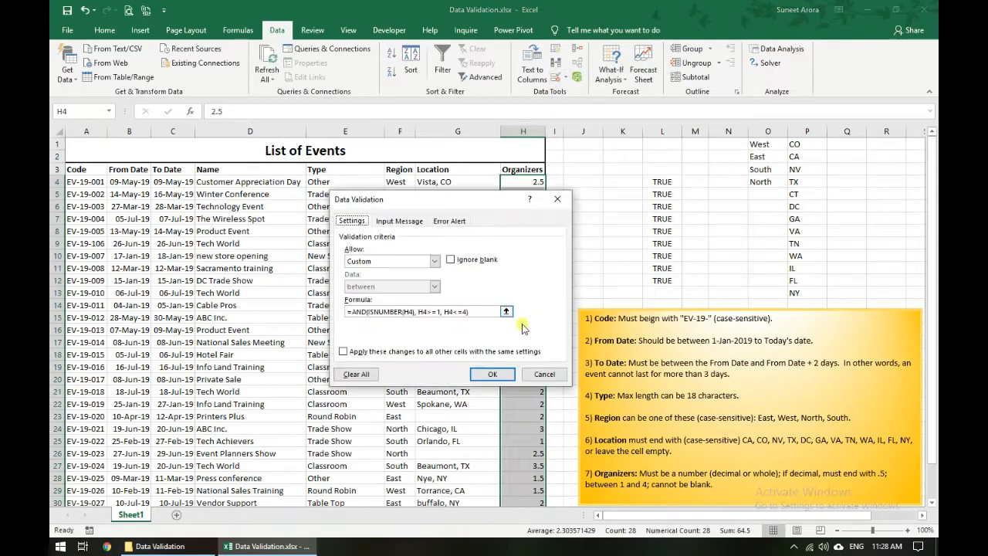
pyautogui.click(463, 311)
pyautogui.click(464, 311)
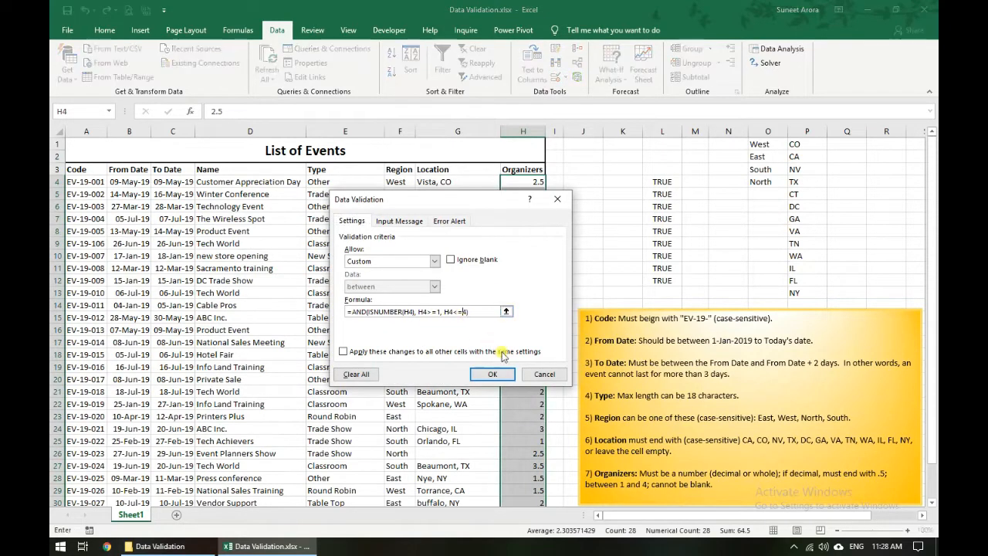
pyautogui.press('F2')
pyautogui.press('Right')
pyautogui.write(',')
pyautogui.write('IFERROR(MID(H4,FIND(".",H4)+1,1)="5",TRUE)')
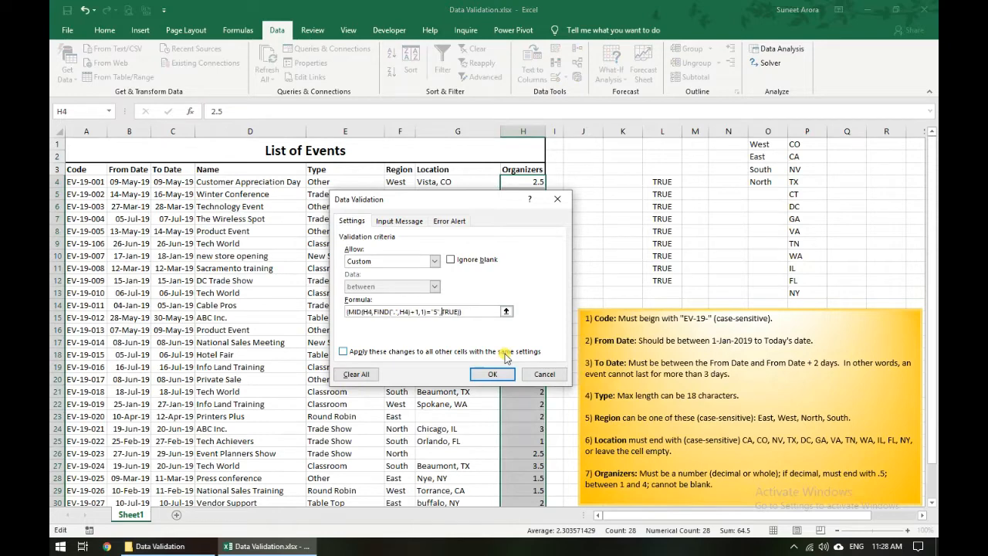
# Step: Remove the extra equals sign before IFERROR in the validation formula, and apply the rule
pyautogui.press('Left')
pyautogui.press('Left')
pyautogui.press('Left')
pyautogui.press('Left')
pyautogui.press('Left')
pyautogui.press('Left')
pyautogui.press('Left')
pyautogui.press('Left')
pyautogui.press('Left')
pyautogui.press('Left')
pyautogui.press('Left')
pyautogui.press('Left')
pyautogui.press('Left')
pyautogui.press('Left')
pyautogui.press('Left')
pyautogui.press('Left')
pyautogui.press('Left')
pyautogui.press('Left')
pyautogui.press('Left')
pyautogui.press('Left')
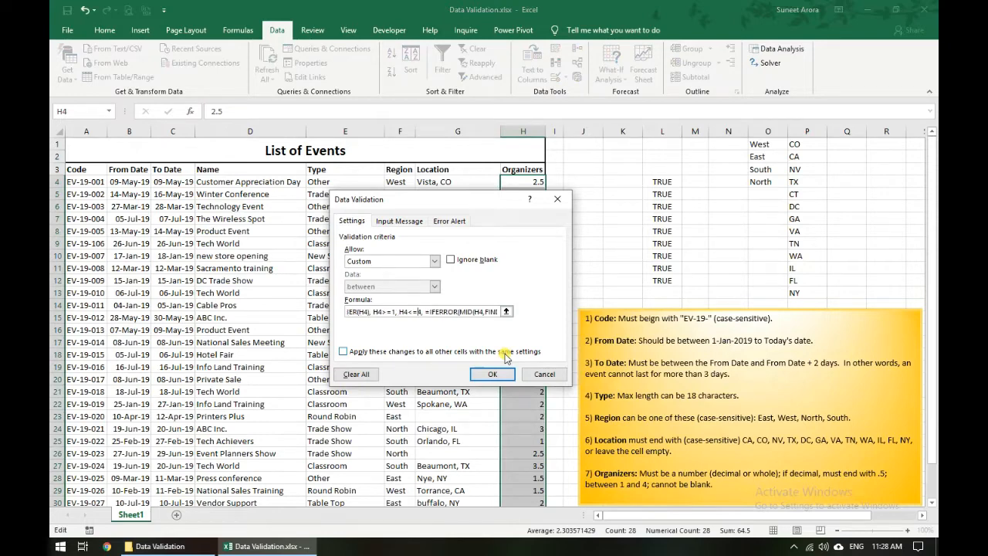
pyautogui.press('Right')
pyautogui.press('Right')
pyautogui.press('Right')
pyautogui.press('Delete')
pyautogui.click(494, 374)
# Step: Test the Organizers rule by trying 2.2 in H4, and cancel the entry
pyautogui.click(523, 183)
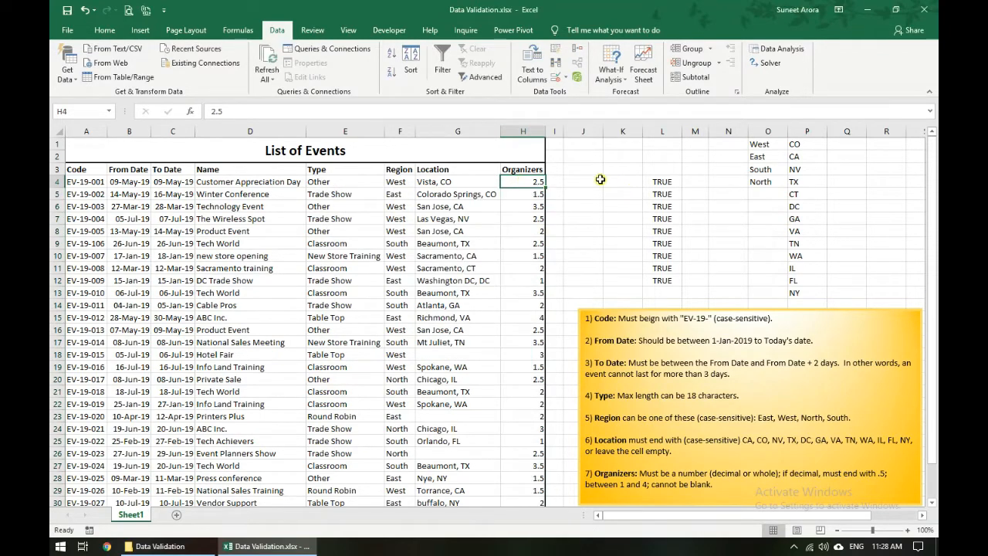
pyautogui.write('2.2')
pyautogui.press('Return')
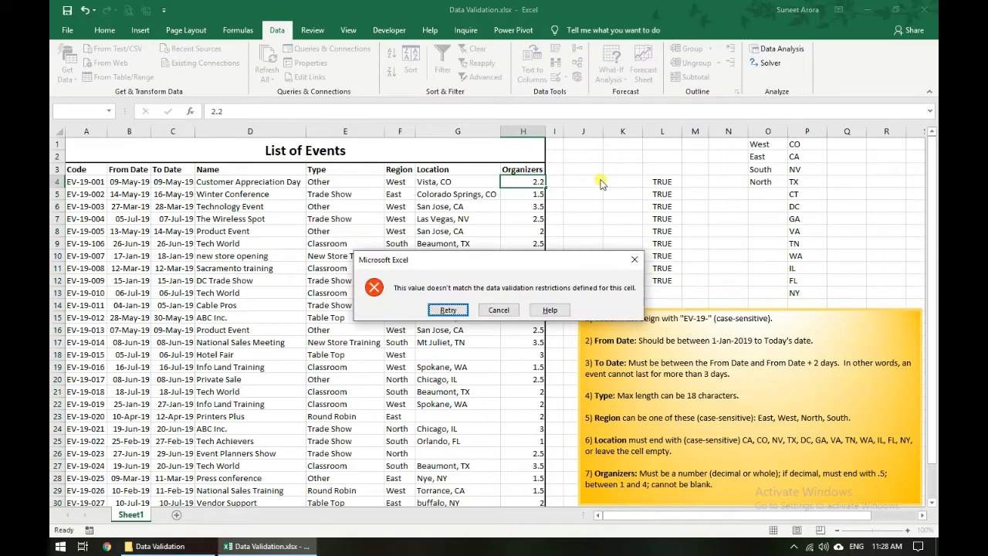
pyautogui.press('Tab')
pyautogui.press('Return')
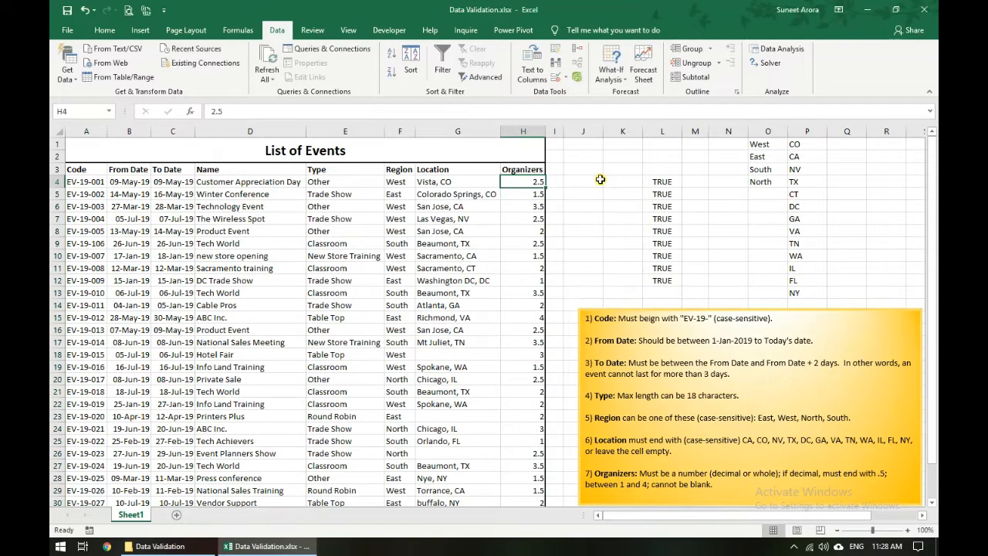
# Step: Try 2.1 and 2.7 in H4 against the rule, and enter 2.5 instead
pyautogui.write('2.1')
pyautogui.press('Return')
pyautogui.press('Return')
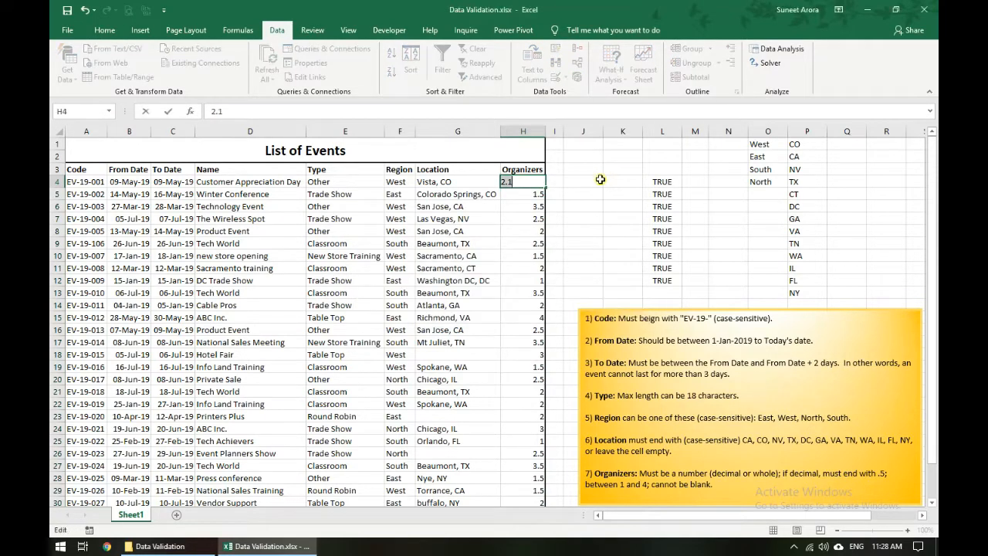
pyautogui.write('2.7')
pyautogui.press('Return')
pyautogui.press('Return')
pyautogui.write('2.5')
pyautogui.press('Return')
pyautogui.press('Up')
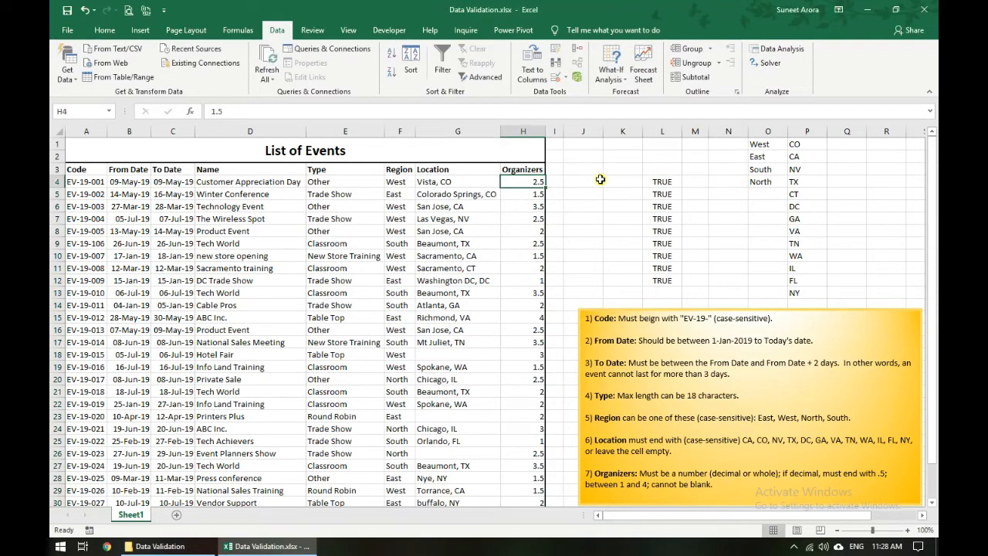
# Step: Change the Organizers value in H4 to 3.5
pyautogui.press('F2')
pyautogui.press('Left')
pyautogui.press('Left')
pyautogui.press('BackSpace')
pyautogui.write('3')
pyautogui.press('Return')
# Step: Try 4.5 in H5 to test the upper limit of the Organizers rule, and cancel the entry
pyautogui.write('.5')
pyautogui.press('Home')
pyautogui.write('4')
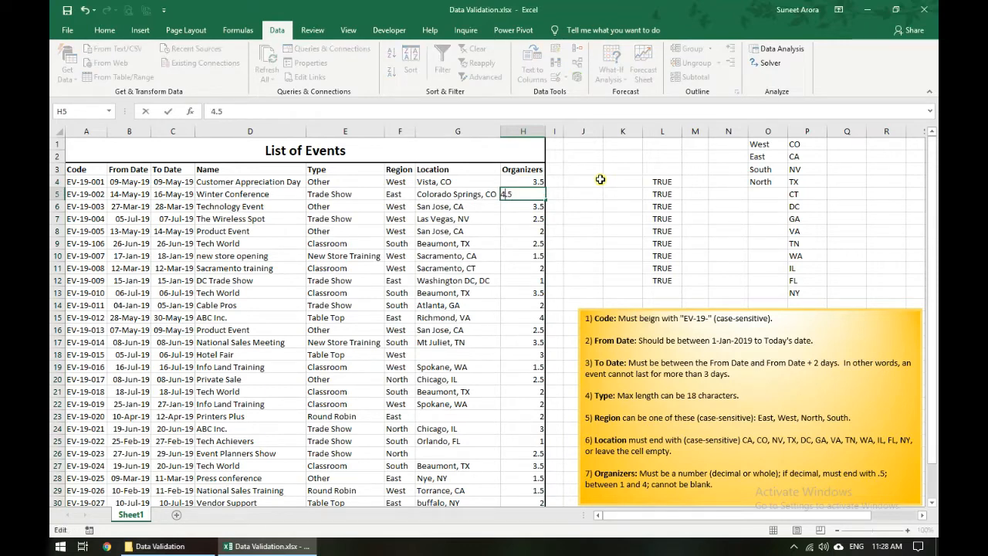
pyautogui.press('Return')
pyautogui.press('Escape')
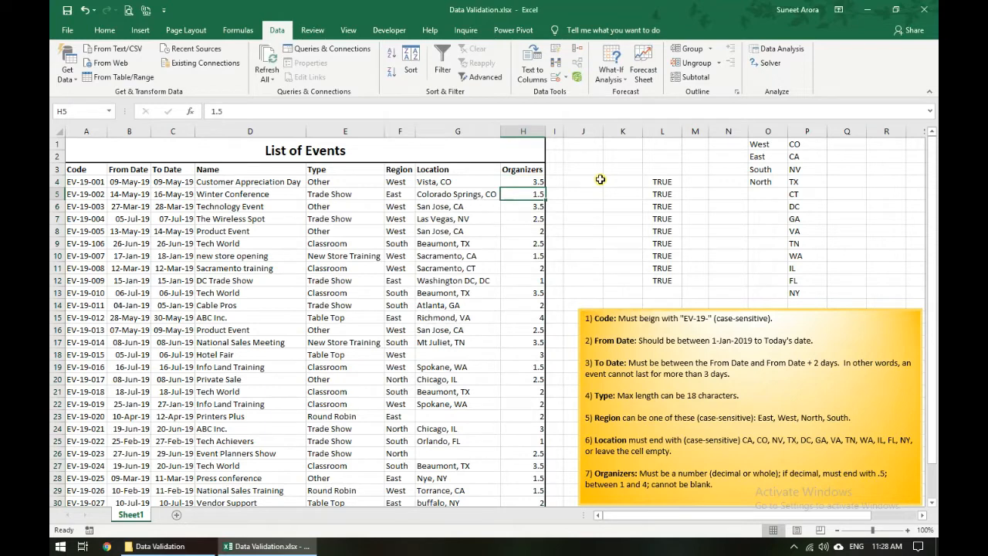
# Step: Re-enter 1.5 in H5, try 0.5 to test the lower limit, and cancel that entry
pyautogui.press('BackSpace')
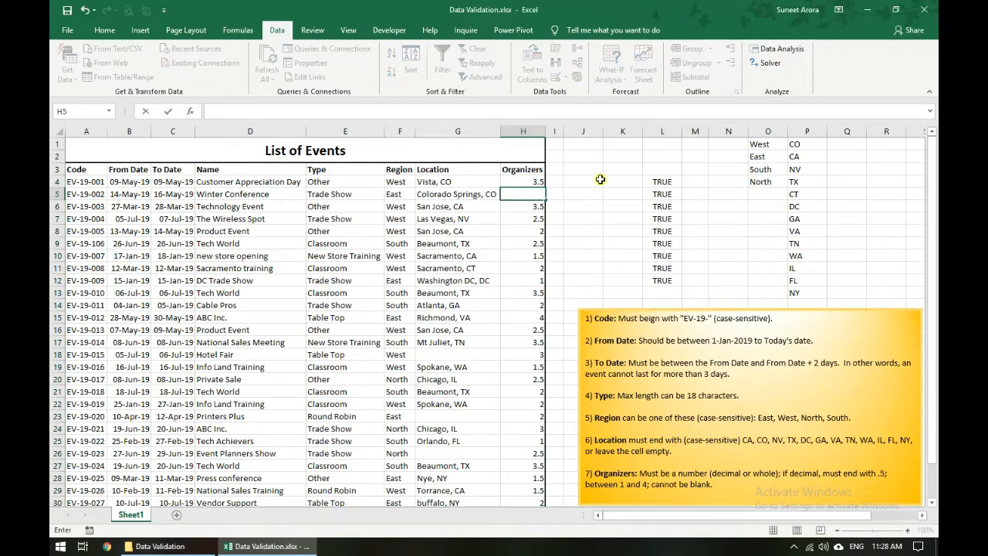
pyautogui.write('1.5')
pyautogui.press('Return')
pyautogui.press('Up')
pyautogui.write('0.5')
pyautogui.press('Return')
pyautogui.press('Escape')
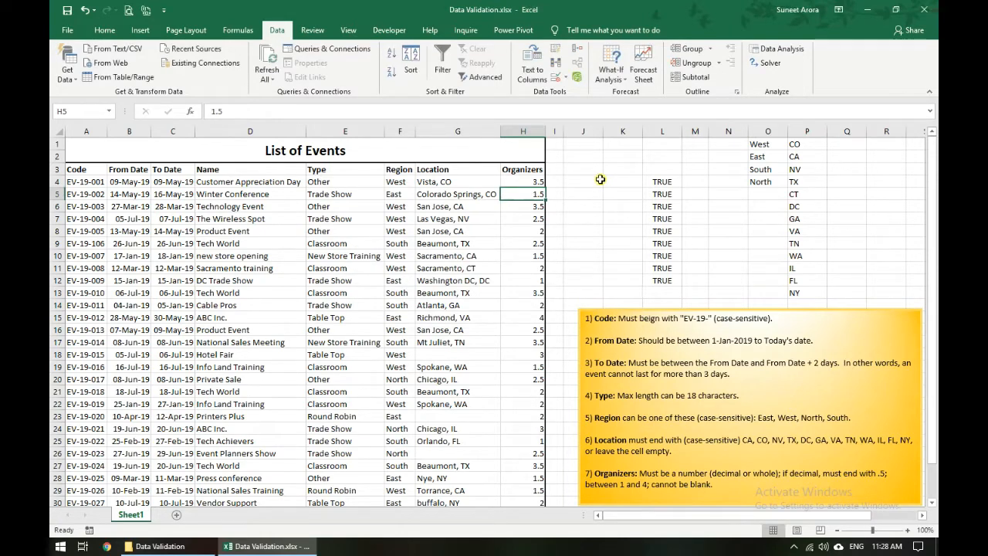
# Step: Clear the helper formulas from L4:L12
pyautogui.moveTo(653, 185); pyautogui.dragTo(663, 287)
pyautogui.press('Delete')
pyautogui.hotkey('ctrl', 'Home')
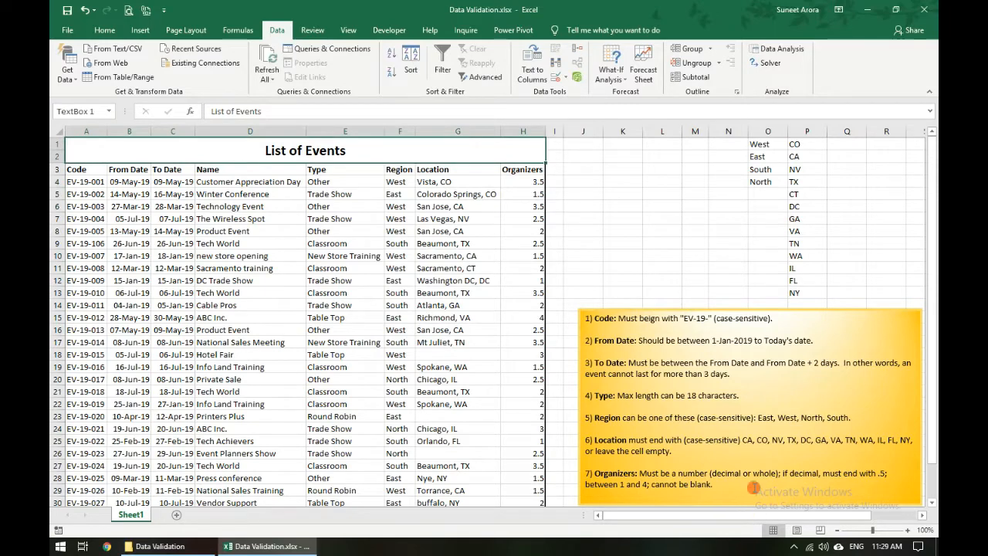
pyautogui.click(754, 487)
pyautogui.click(640, 234)
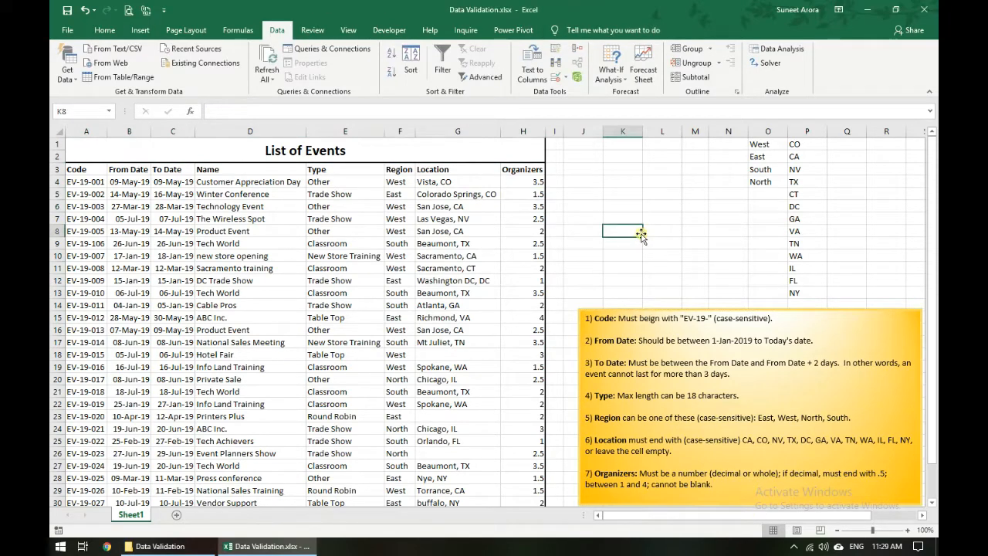